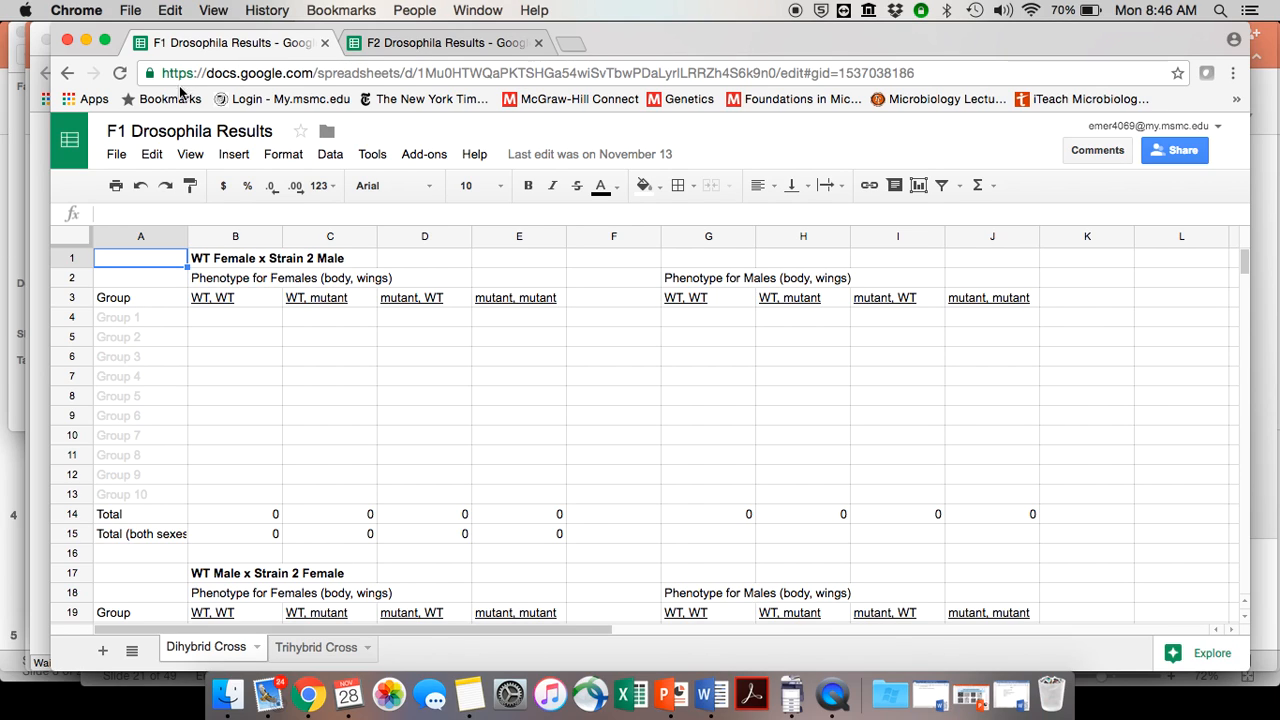
Compare the F1 Drosophila Results and F2 Drosophila Results spreadsheets, ending on the F1 spreadsheet.
{"action": "left_click", "coordinate": [375, 43]}
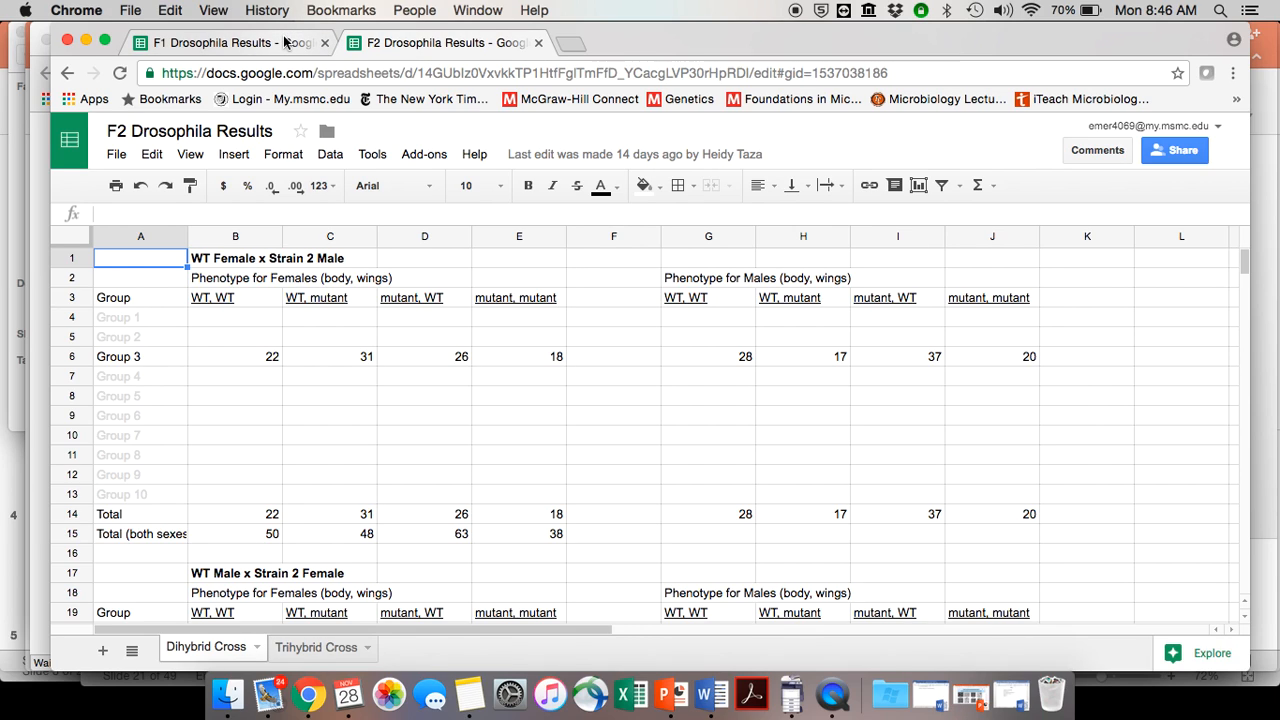
{"action": "left_click", "coordinate": [285, 42]}
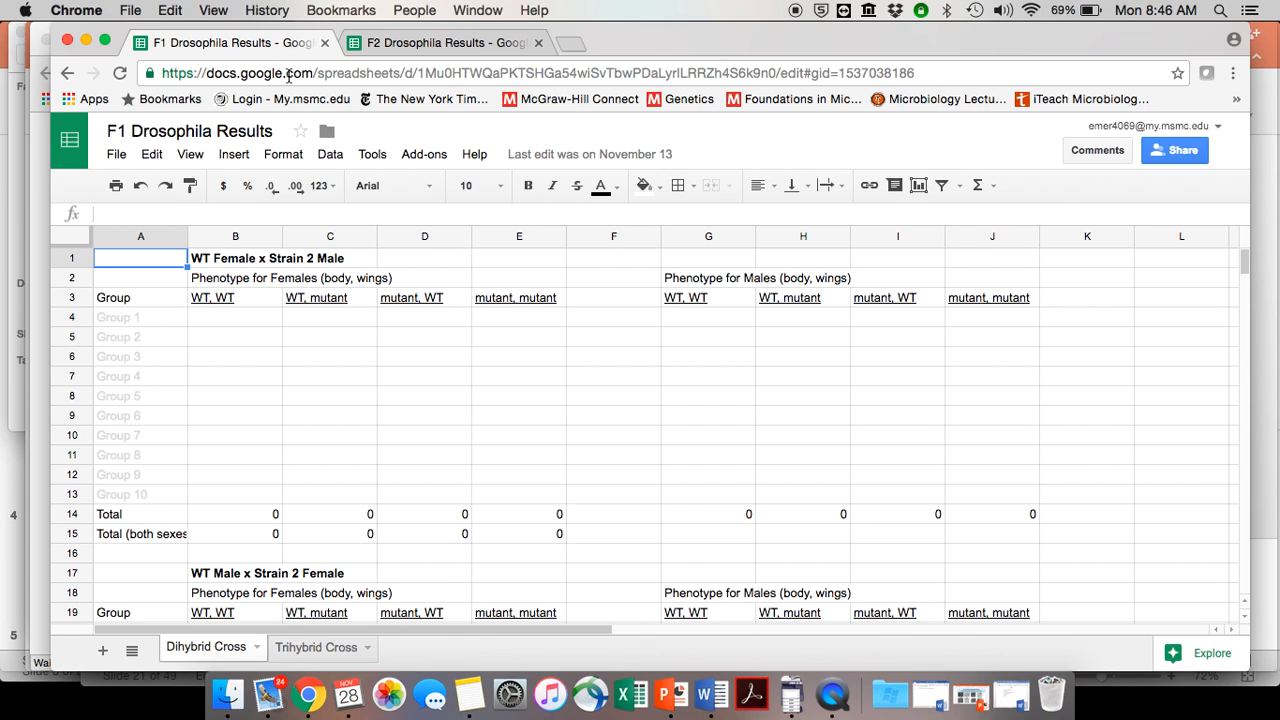
{"action": "left_click", "coordinate": [425, 42]}
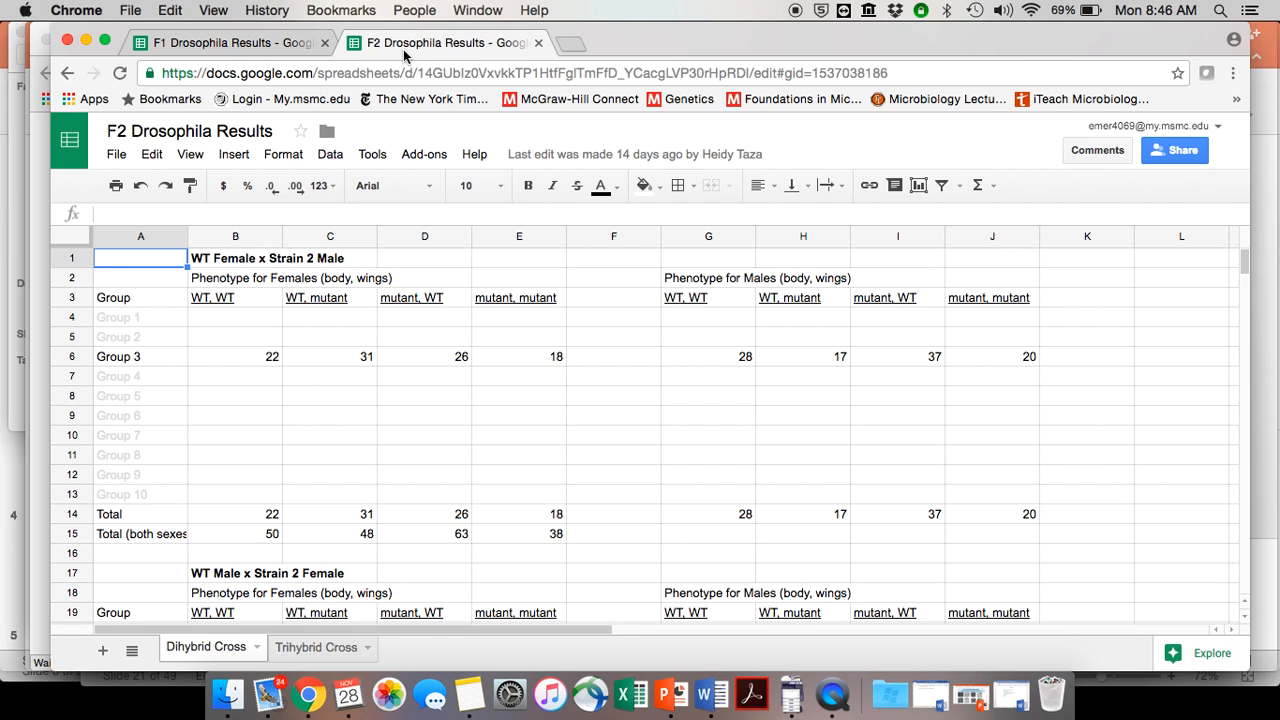
{"action": "left_click", "coordinate": [254, 45]}
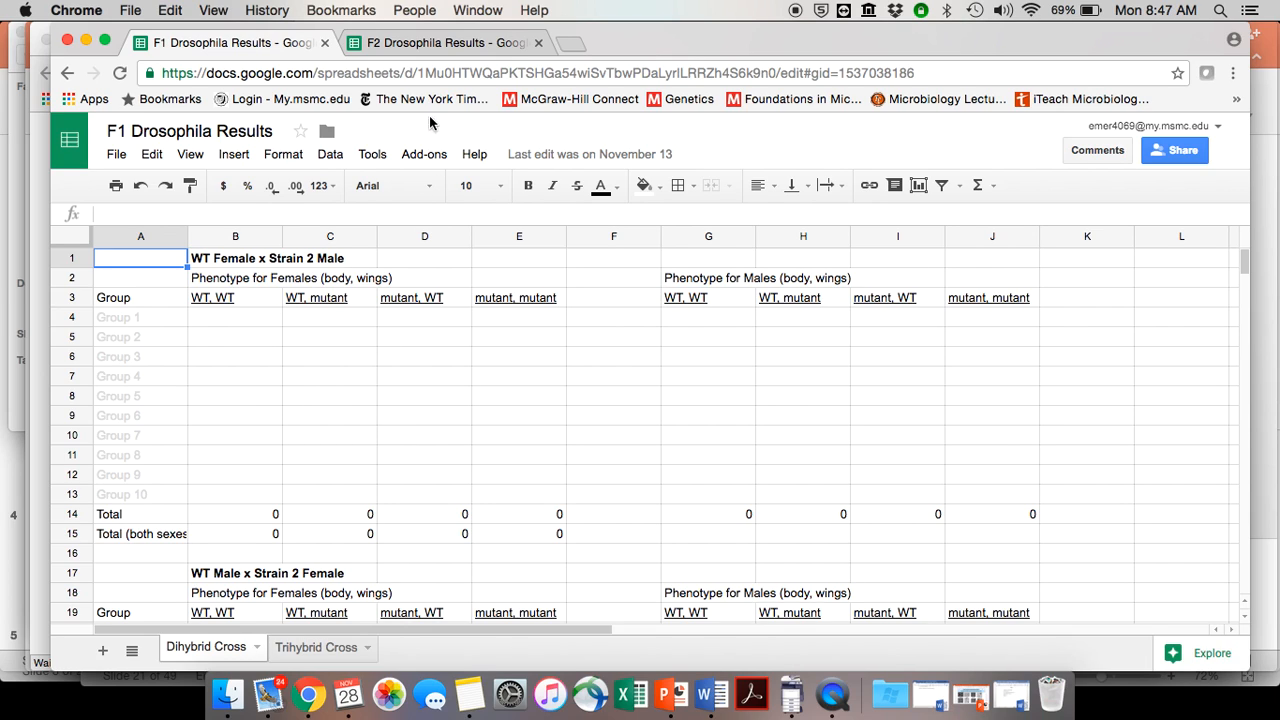
{"action": "left_click", "coordinate": [438, 44]}
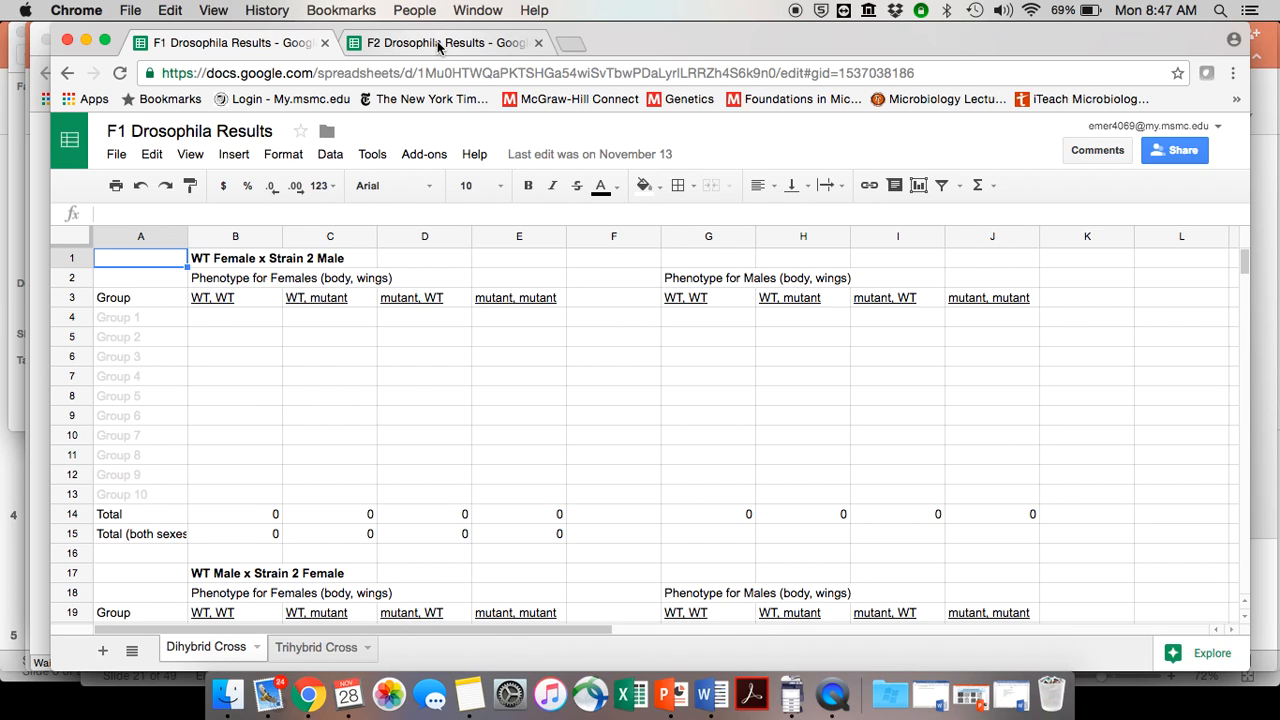
{"action": "left_click", "coordinate": [257, 44]}
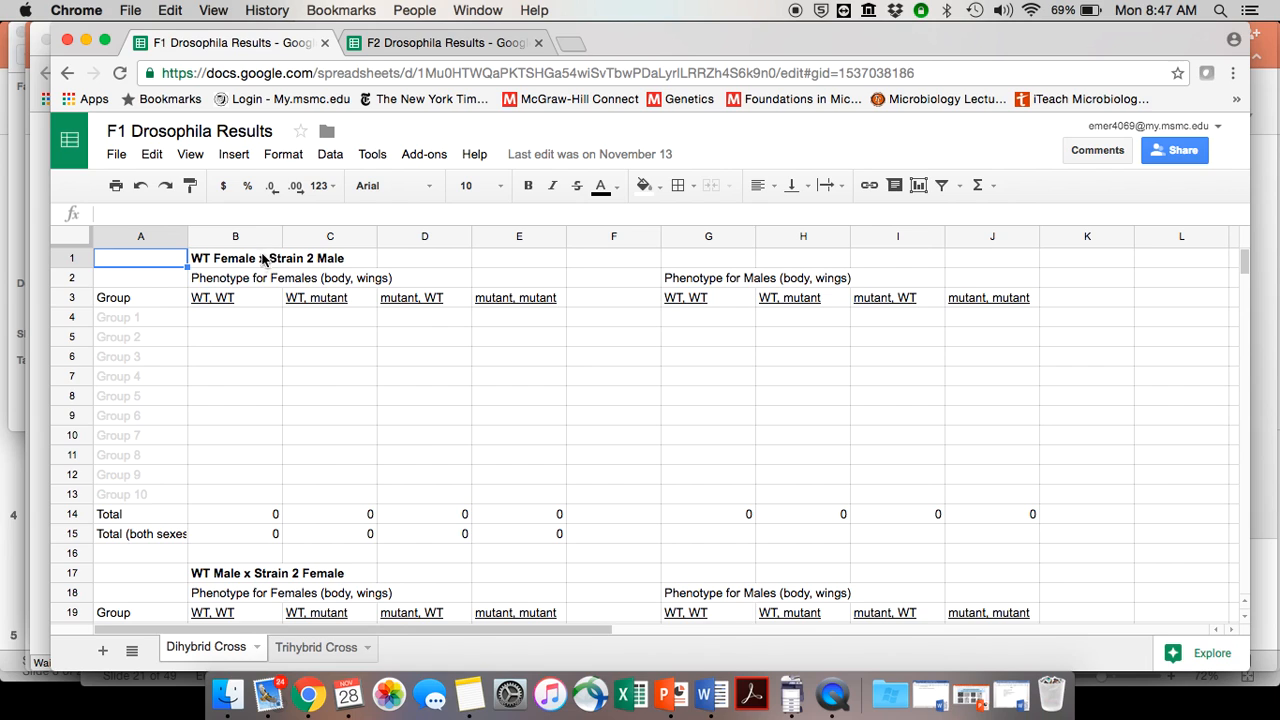
Look over the Dihybrid Cross and Trihybrid Cross sheets in both the F1 and F2 spreadsheets, returning to F1.
{"action": "scroll", "coordinate": [260, 387], "scroll_direction": "down", "scroll_amount": 1}
{"action": "scroll", "coordinate": [260, 385], "scroll_direction": "up", "scroll_amount": 3}
{"action": "left_click", "coordinate": [312, 648]}
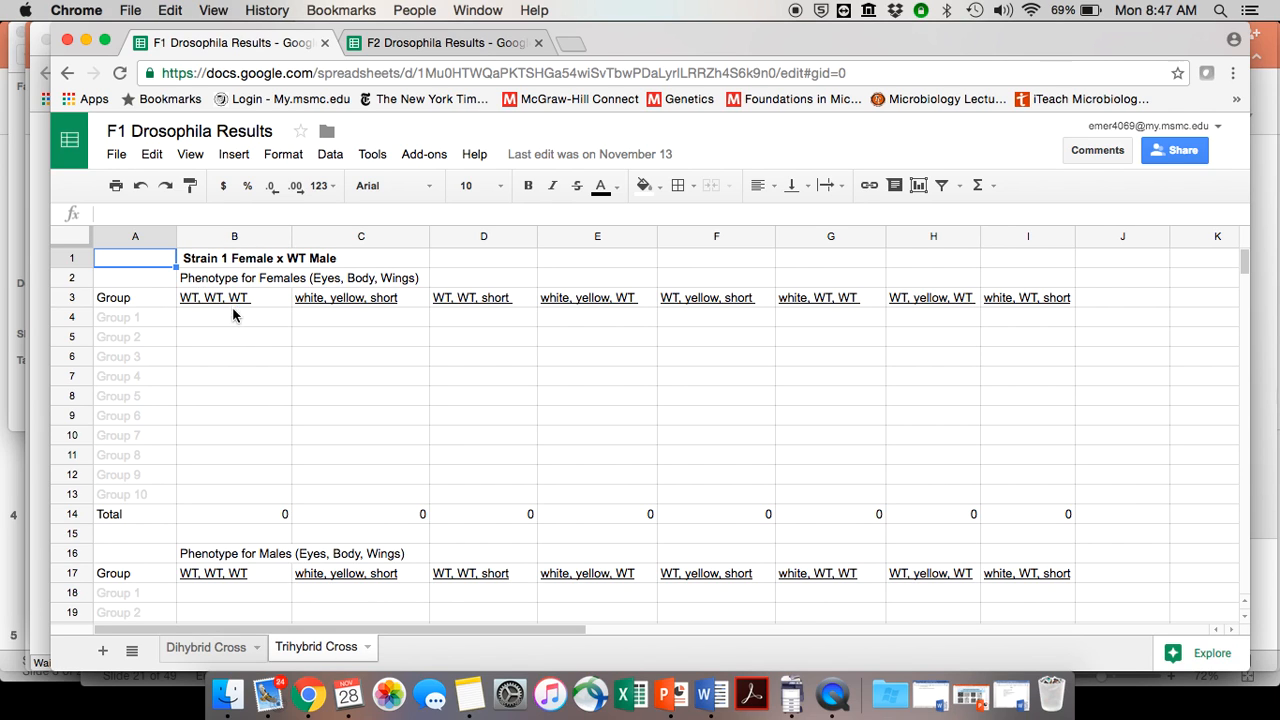
{"action": "left_click", "coordinate": [383, 45]}
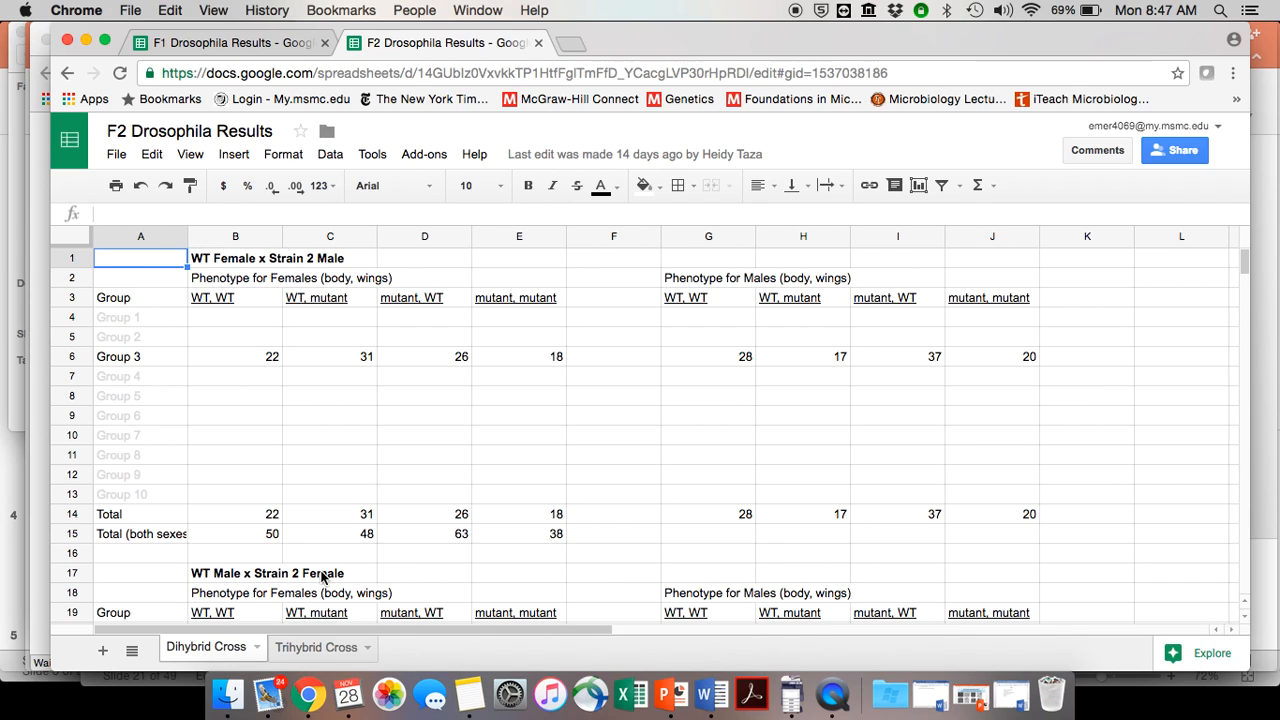
{"action": "left_click", "coordinate": [315, 647]}
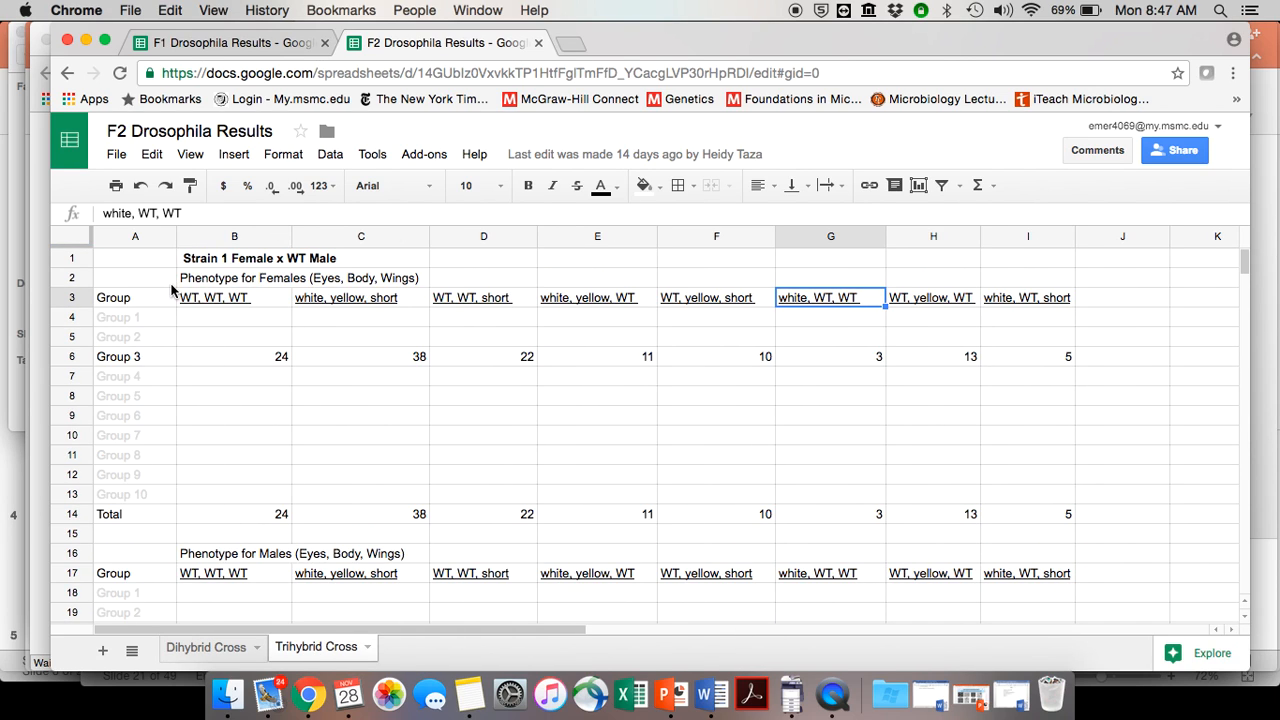
{"action": "left_click", "coordinate": [210, 647]}
{"action": "left_click", "coordinate": [268, 52]}
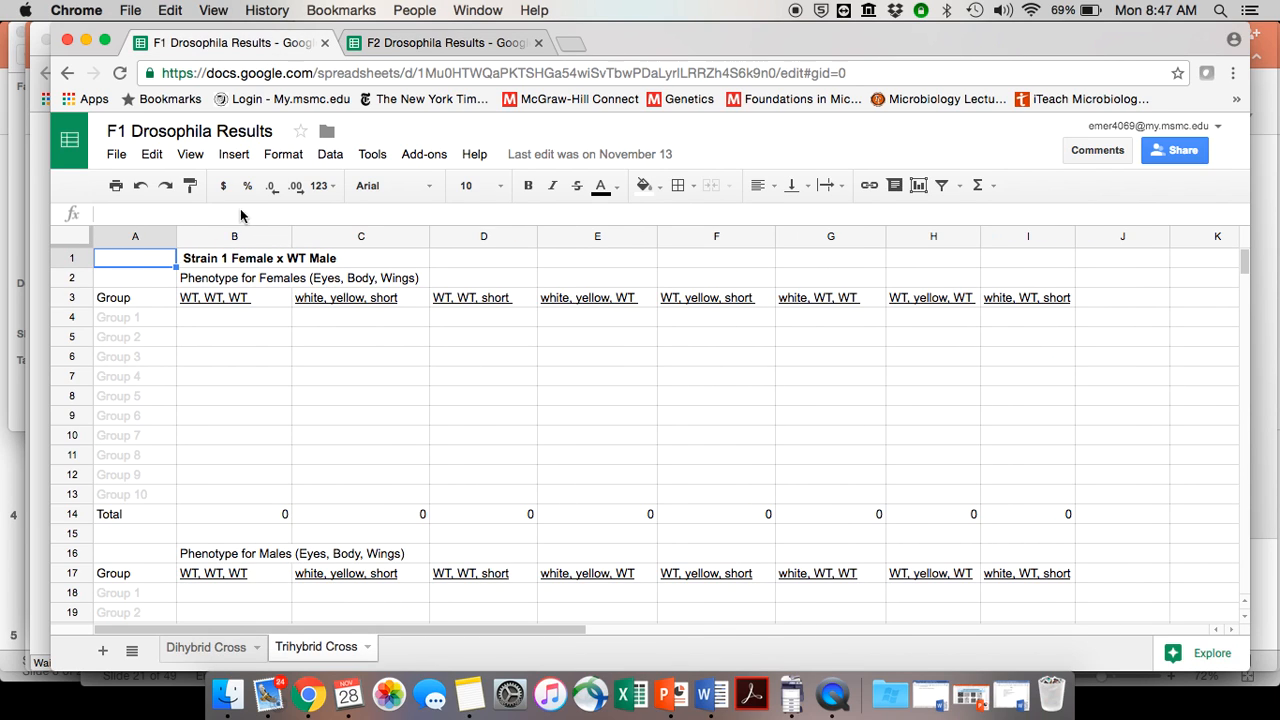
Examine the two reciprocal cross tables on each of the F1 spreadsheet's Dihybrid Cross and Trihybrid Cross sheets.
{"action": "left_click", "coordinate": [222, 650]}
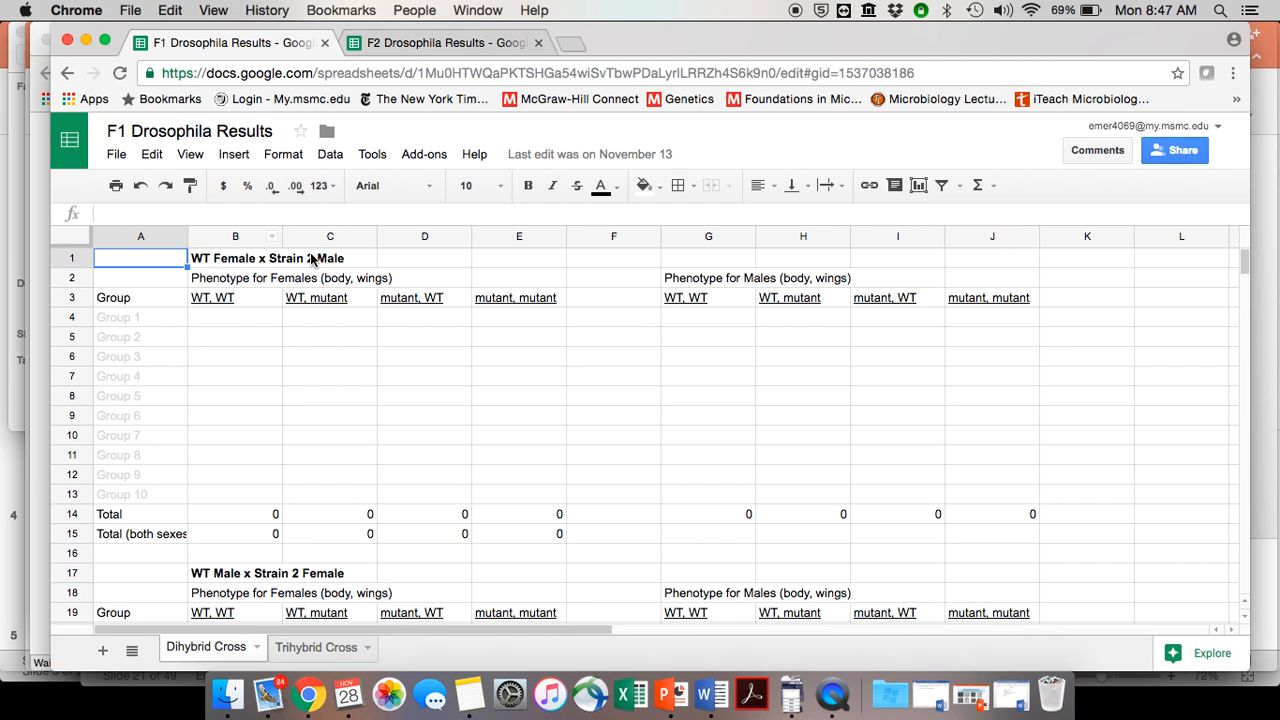
{"action": "scroll", "coordinate": [310, 258], "scroll_direction": "down", "scroll_amount": 5}
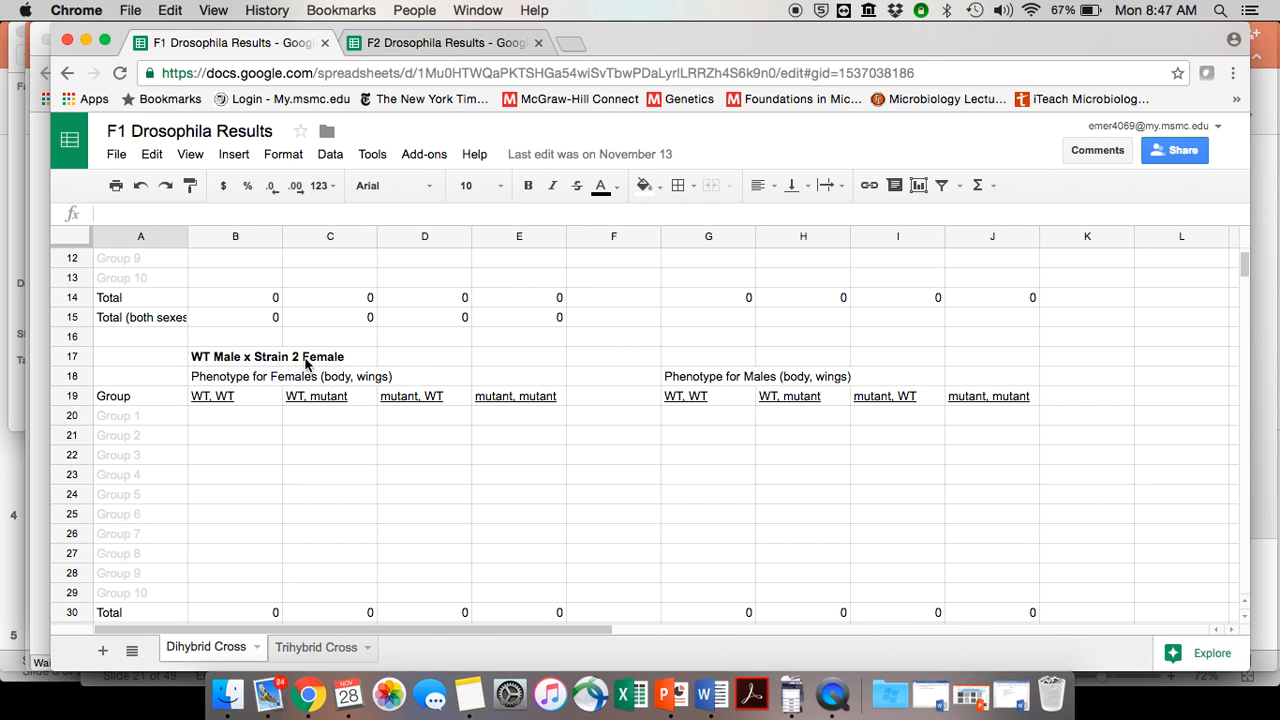
{"action": "scroll", "coordinate": [305, 365], "scroll_direction": "up", "scroll_amount": 5}
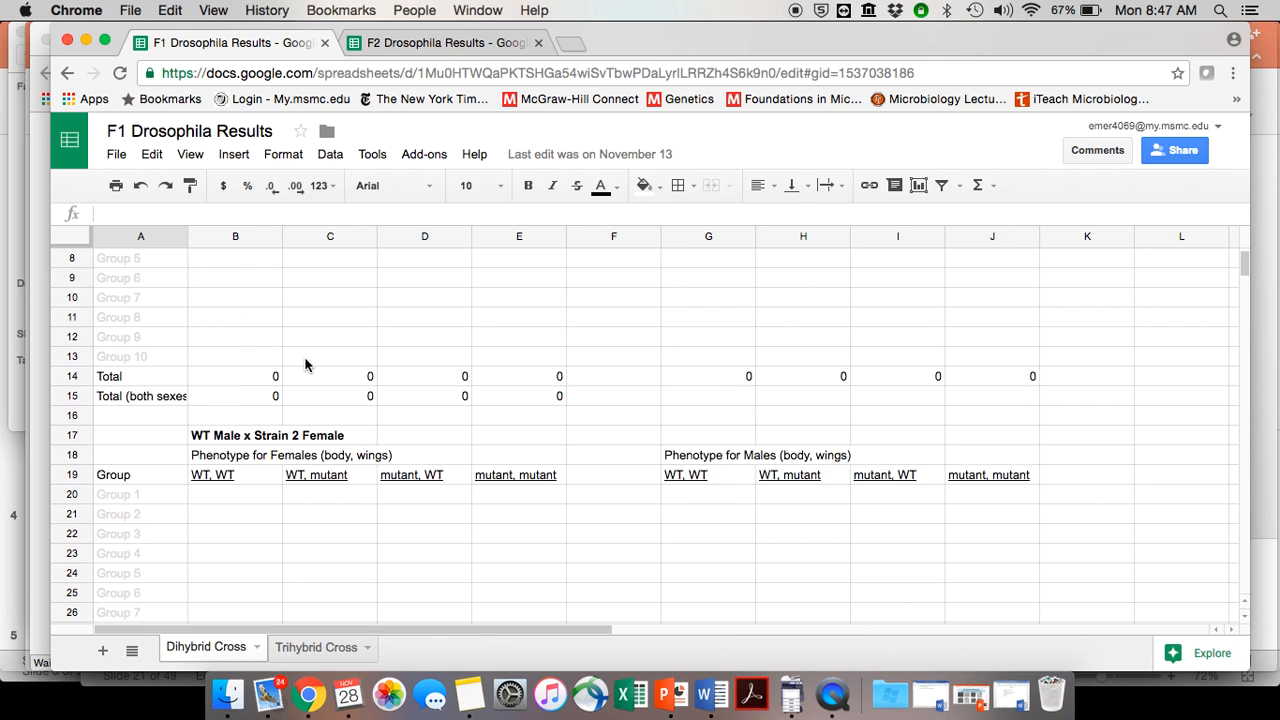
{"action": "left_click", "coordinate": [302, 652]}
{"action": "scroll", "coordinate": [271, 350], "scroll_direction": "down", "scroll_amount": 1}
{"action": "scroll", "coordinate": [271, 356], "scroll_direction": "down", "scroll_amount": 2}
{"action": "scroll", "coordinate": [271, 356], "scroll_direction": "up", "scroll_amount": 3}
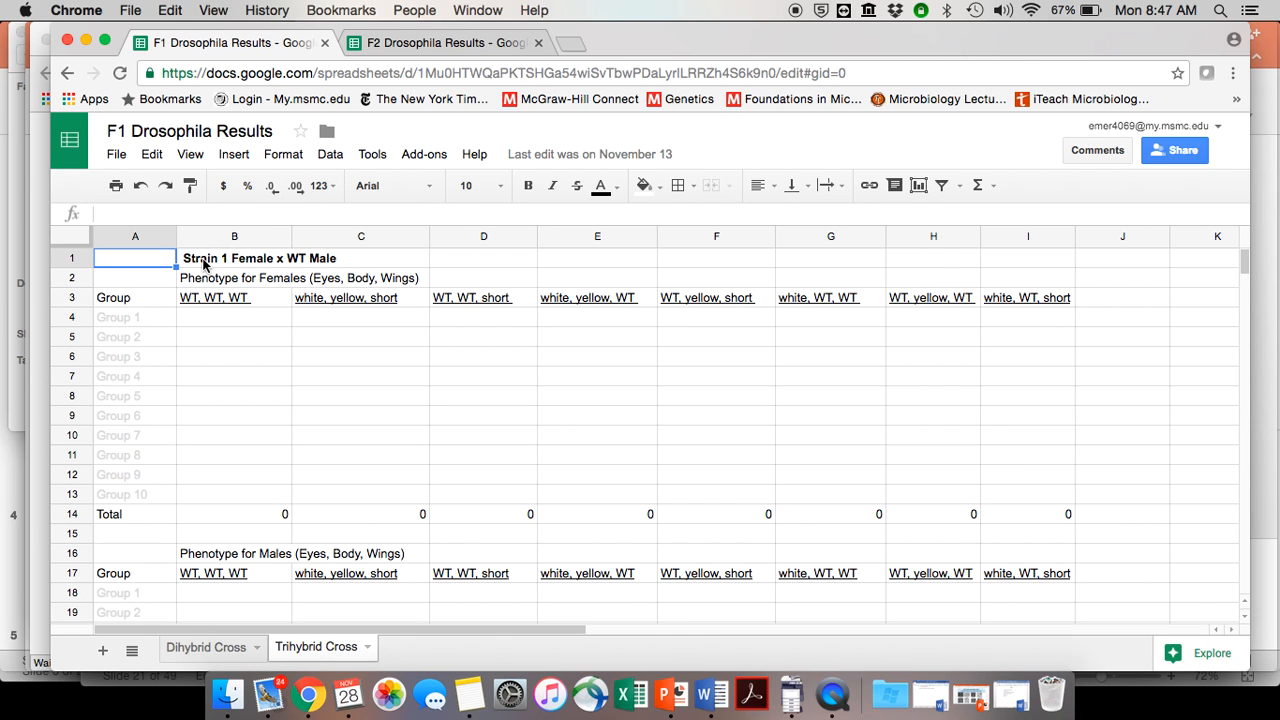
{"action": "scroll", "coordinate": [203, 262], "scroll_direction": "down", "scroll_amount": 10}
{"action": "scroll", "coordinate": [203, 262], "scroll_direction": "up", "scroll_amount": 10}
{"action": "scroll", "coordinate": [305, 268], "scroll_direction": "down", "scroll_amount": 20}
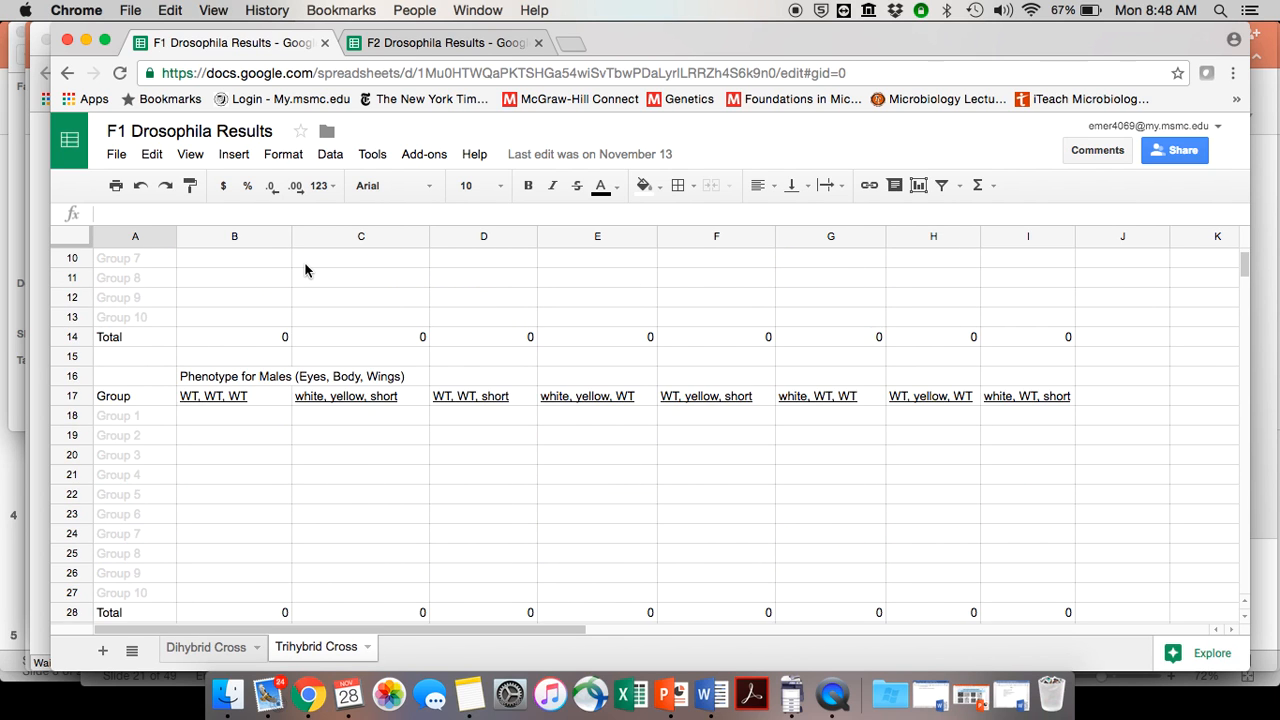
{"action": "scroll", "coordinate": [305, 268], "scroll_direction": "up", "scroll_amount": 5}
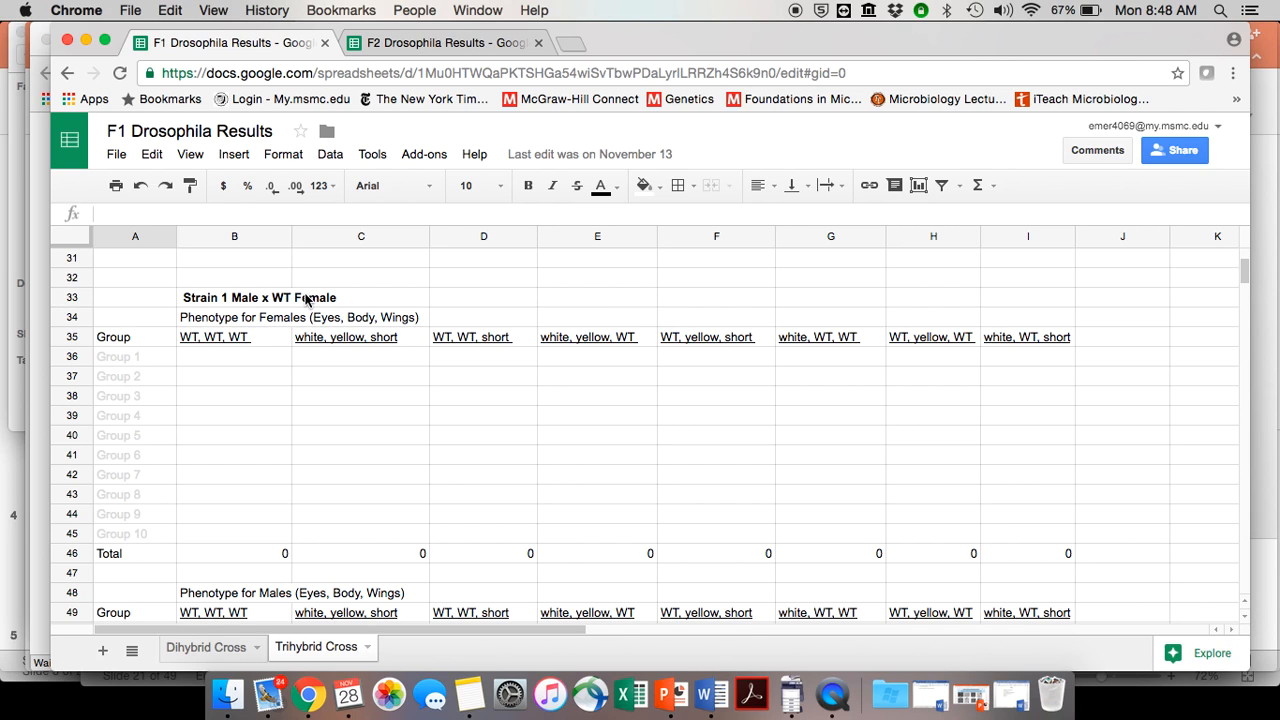
{"action": "scroll", "coordinate": [323, 434], "scroll_direction": "up", "scroll_amount": 15}
Examine the reciprocal cross tables and total rows on the F2 spreadsheet's Dihybrid Cross and Trihybrid Cross sheets.
{"action": "left_click", "coordinate": [412, 43]}
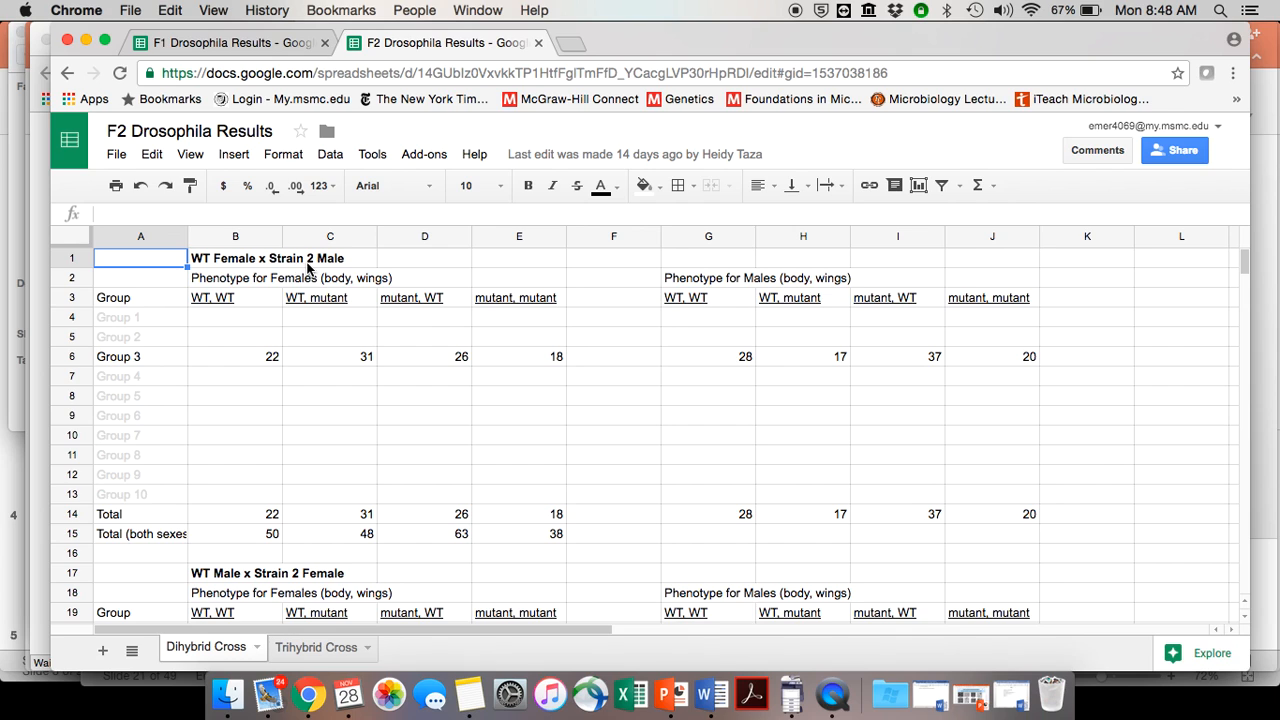
{"action": "scroll", "coordinate": [311, 268], "scroll_direction": "down", "scroll_amount": 2}
{"action": "scroll", "coordinate": [308, 290], "scroll_direction": "down", "scroll_amount": 1}
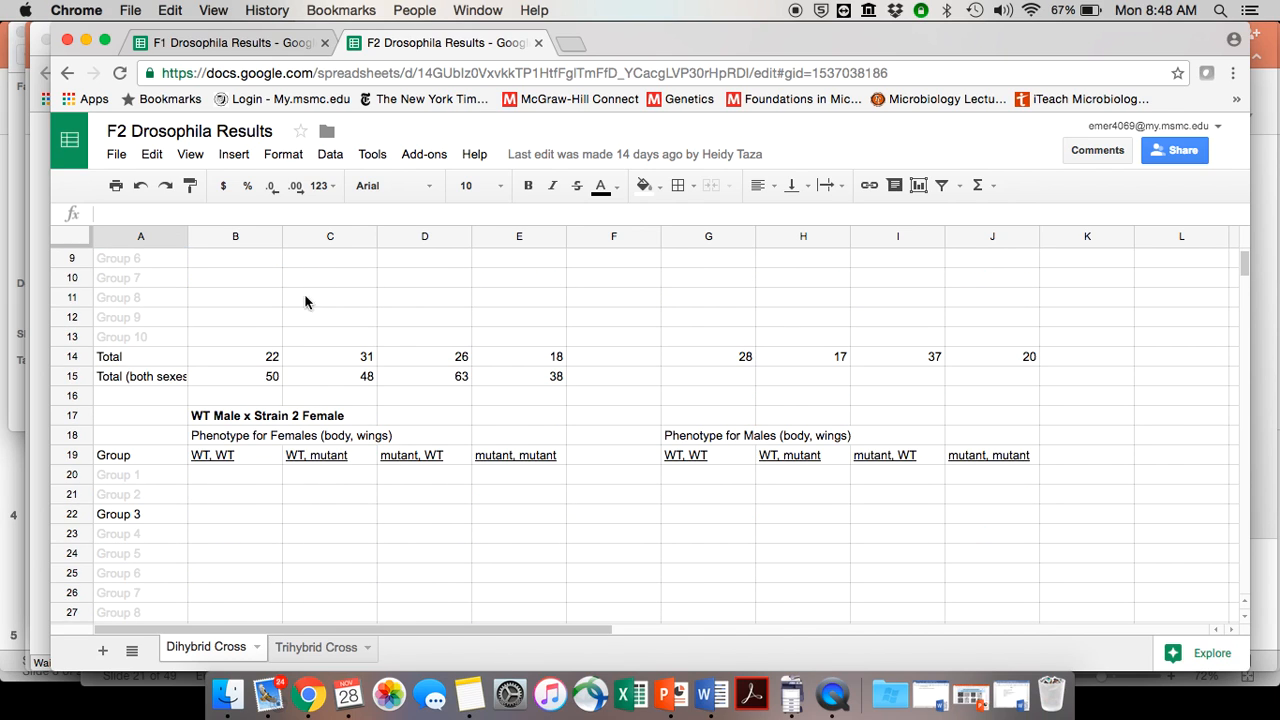
{"action": "scroll", "coordinate": [302, 451], "scroll_direction": "up", "scroll_amount": 3}
{"action": "left_click", "coordinate": [316, 647]}
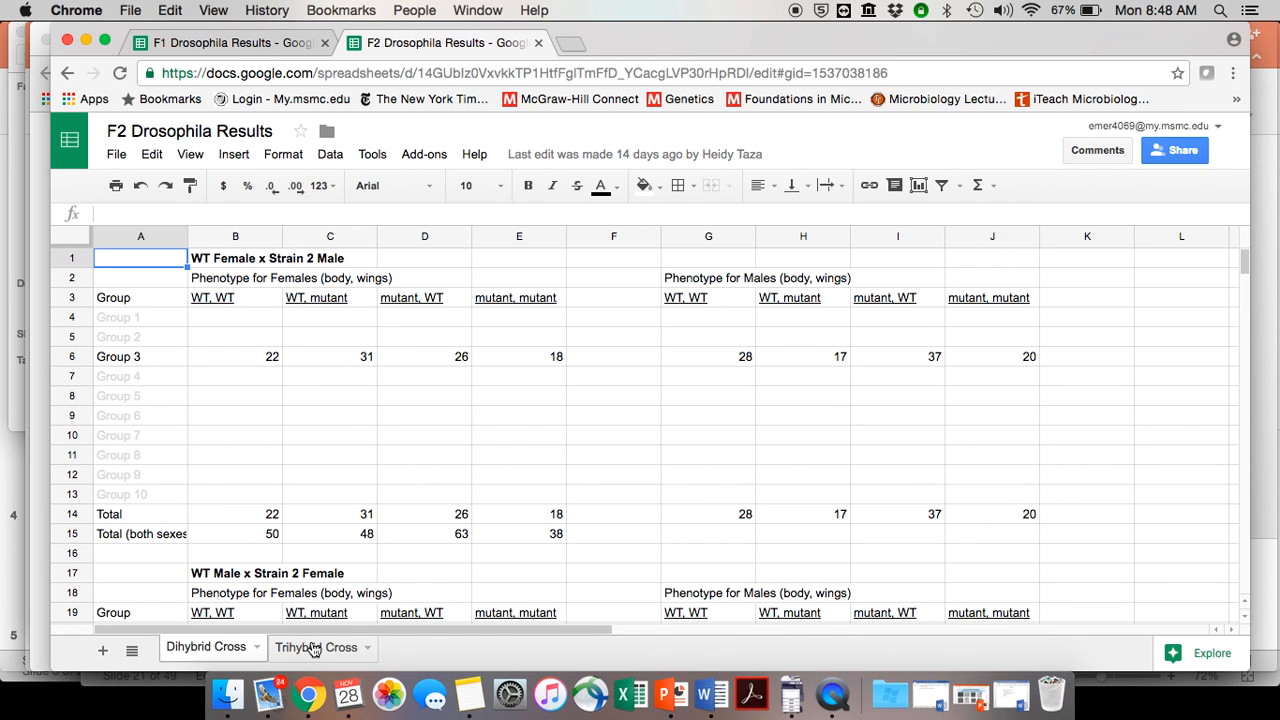
{"action": "scroll", "coordinate": [311, 416], "scroll_direction": "down", "scroll_amount": 7}
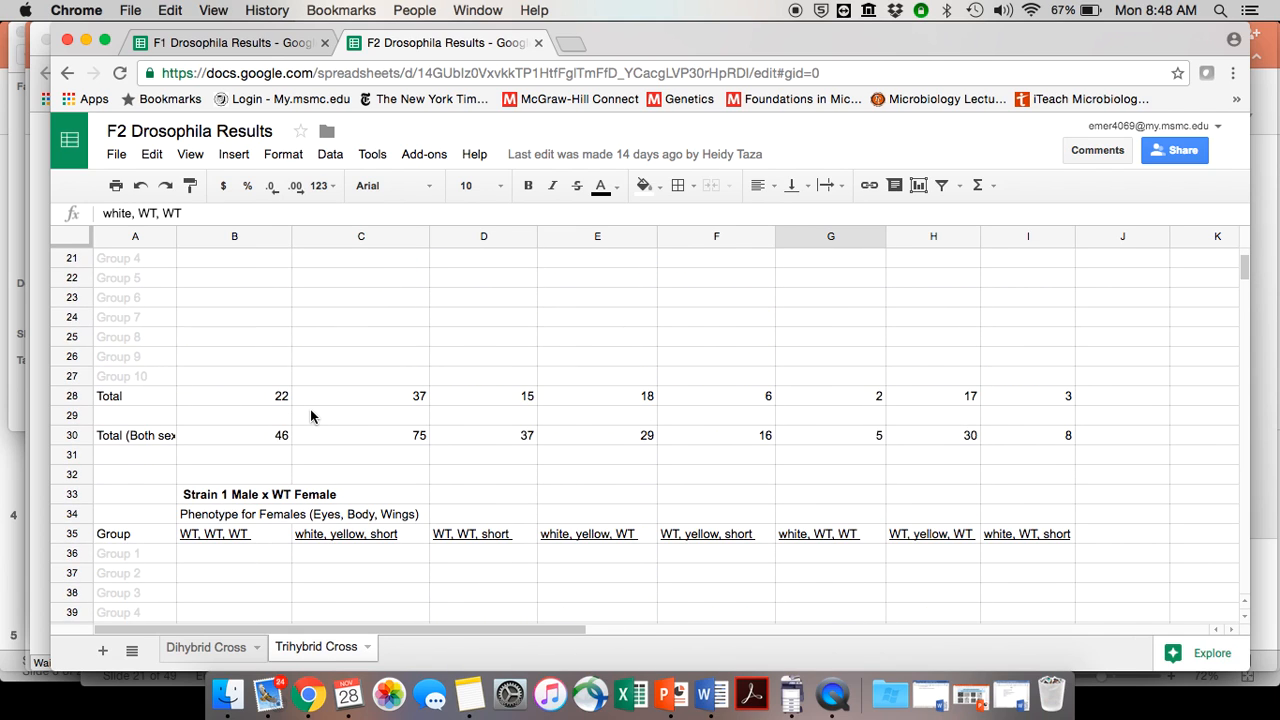
{"action": "scroll", "coordinate": [310, 416], "scroll_direction": "up", "scroll_amount": 7}
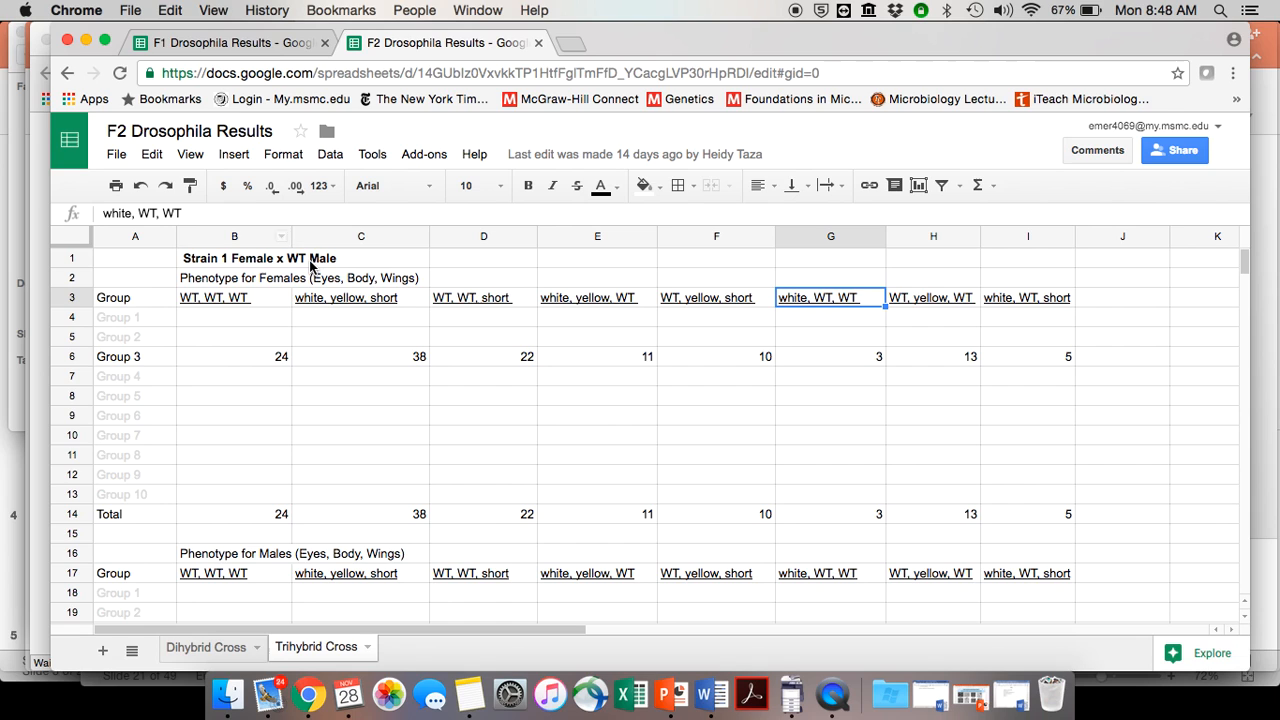
{"action": "scroll", "coordinate": [254, 393], "scroll_direction": "down", "scroll_amount": 7}
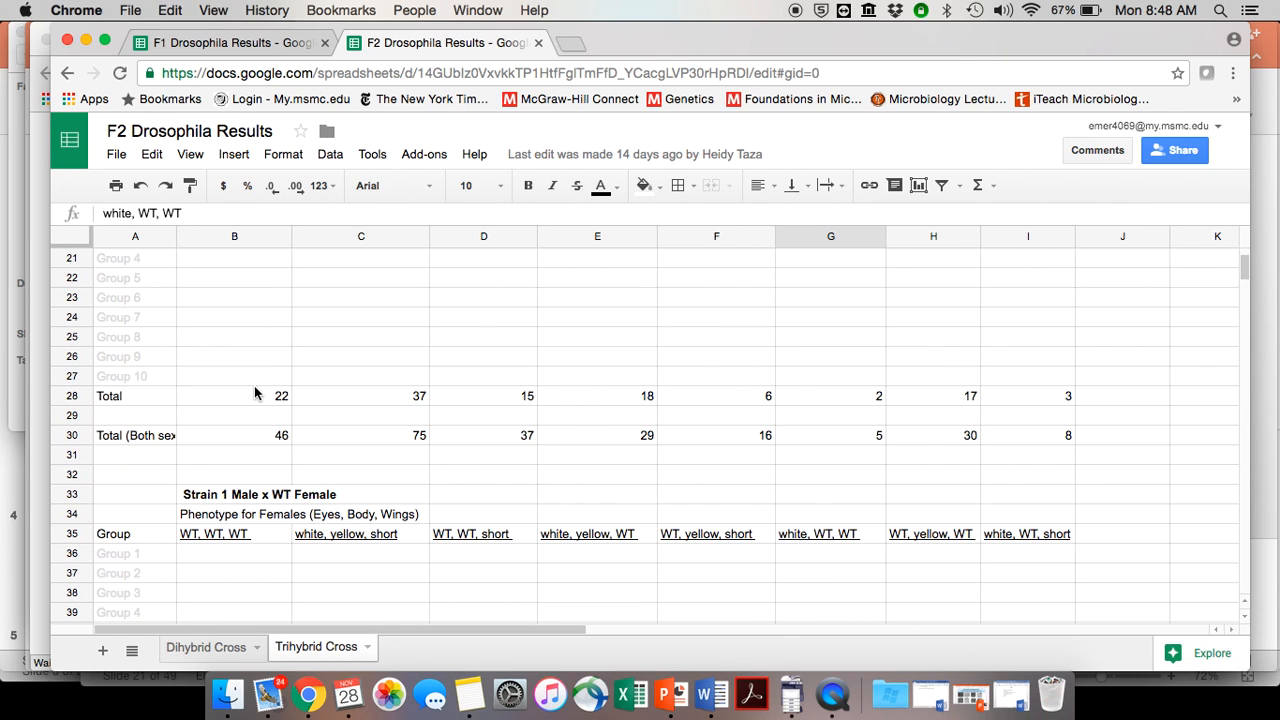
{"action": "scroll", "coordinate": [314, 477], "scroll_direction": "up", "scroll_amount": 7}
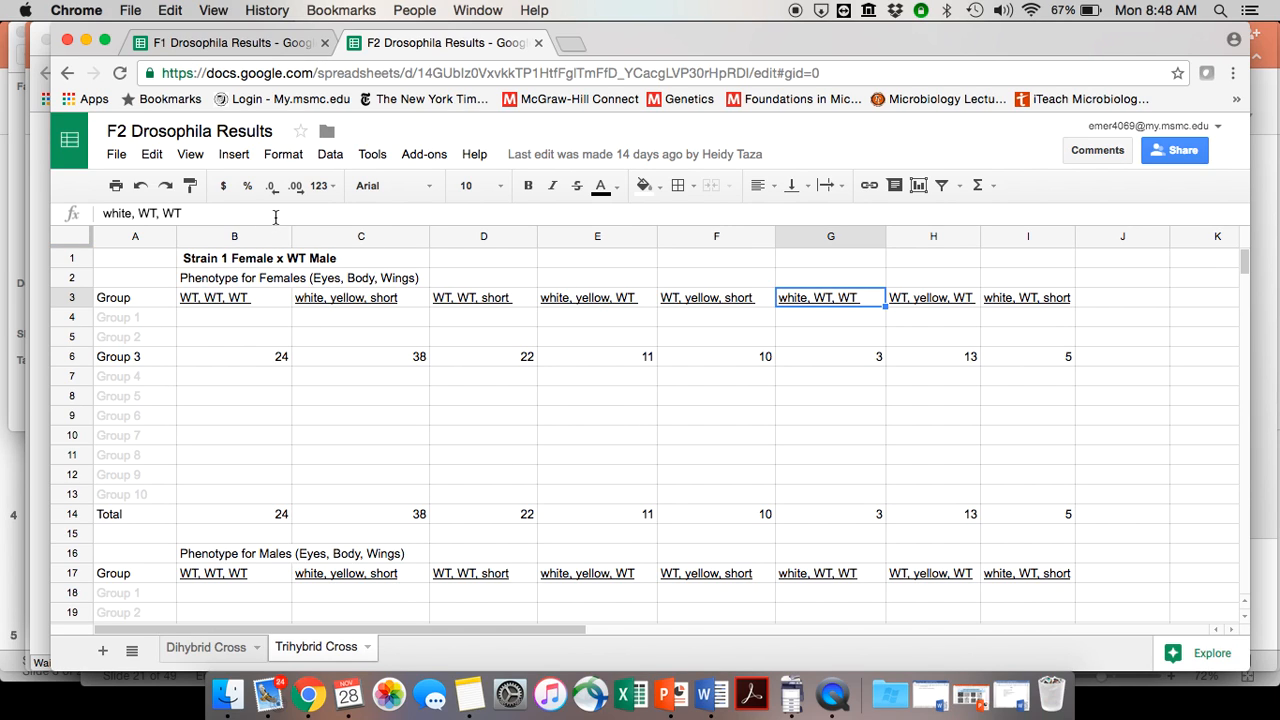
Switch to the Example Results document in Word and look through the F1 dihybrid and trihybrid cross results.
{"action": "left_click", "coordinate": [238, 42]}
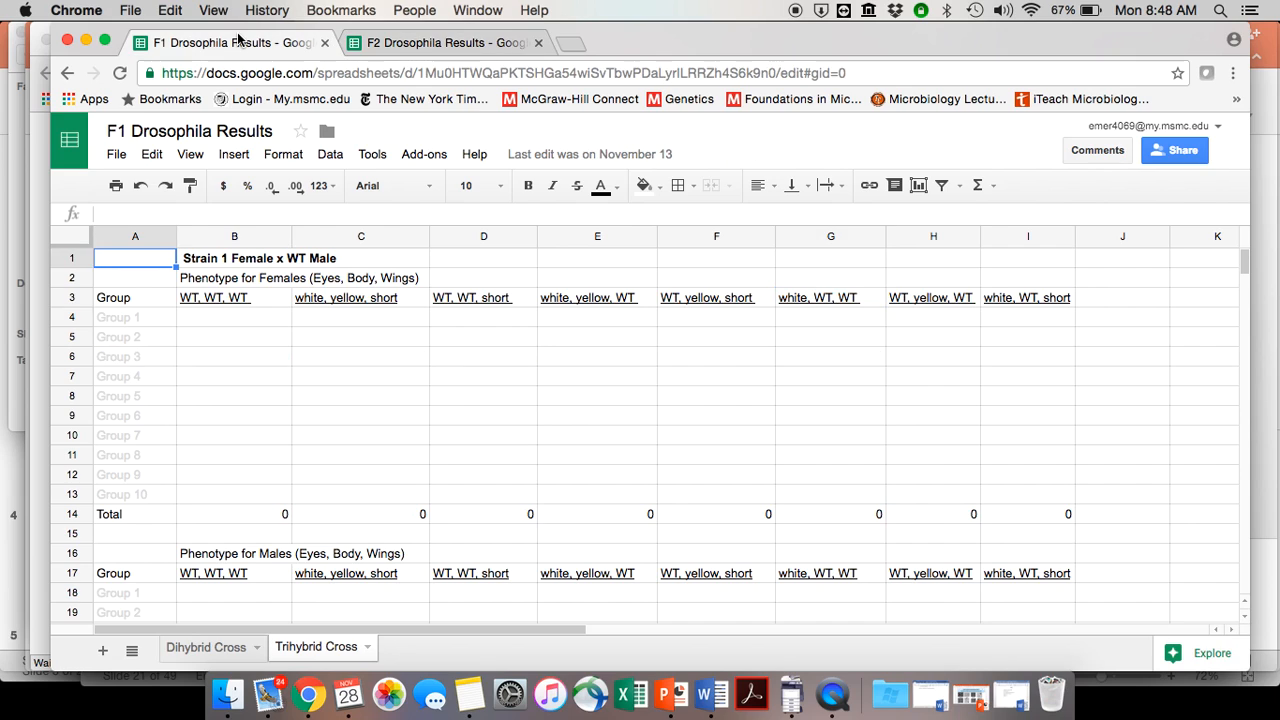
{"action": "left_click", "coordinate": [695, 685]}
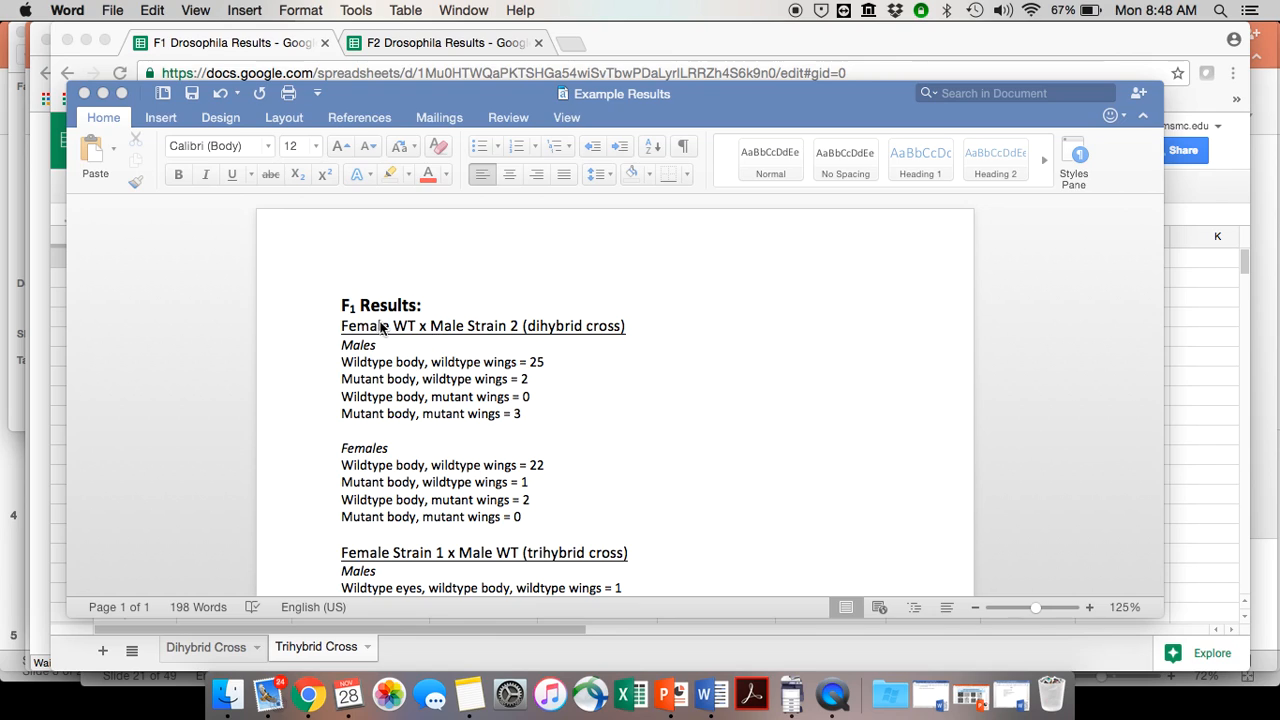
{"action": "left_click", "coordinate": [381, 328]}
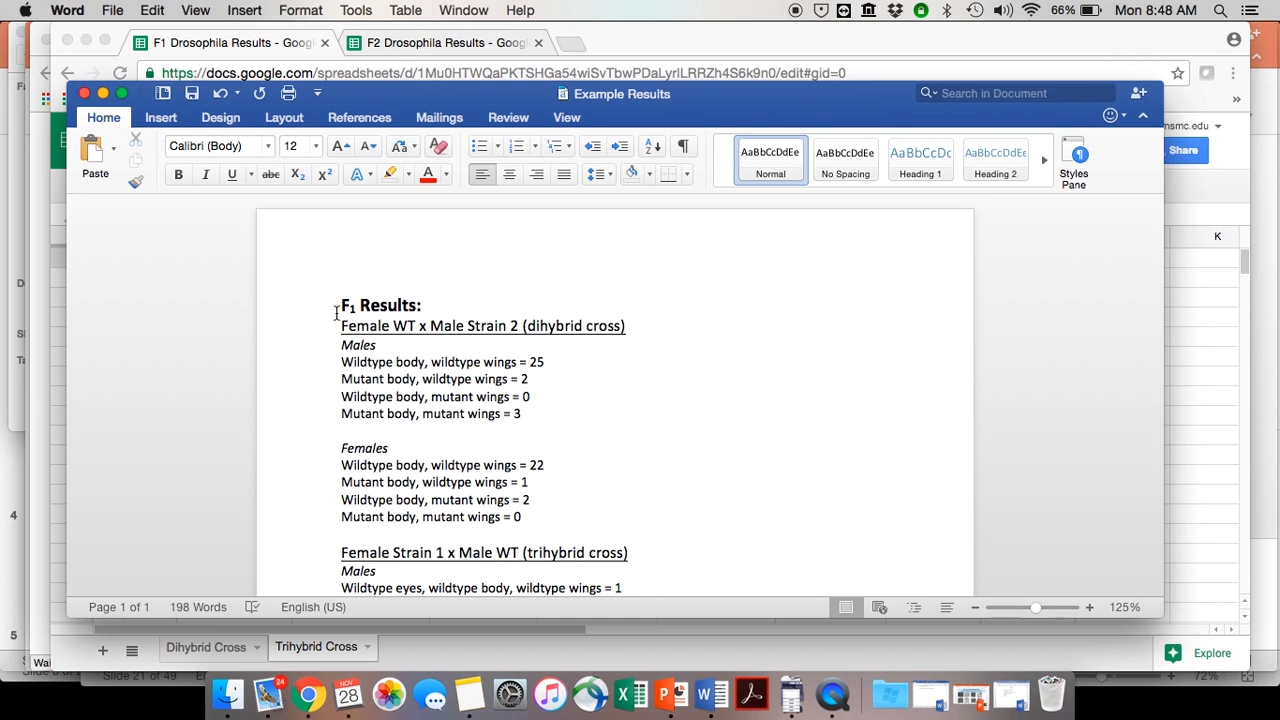
{"action": "scroll", "coordinate": [336, 312], "scroll_direction": "down", "scroll_amount": 3}
{"action": "scroll", "coordinate": [336, 312], "scroll_direction": "down", "scroll_amount": 3}
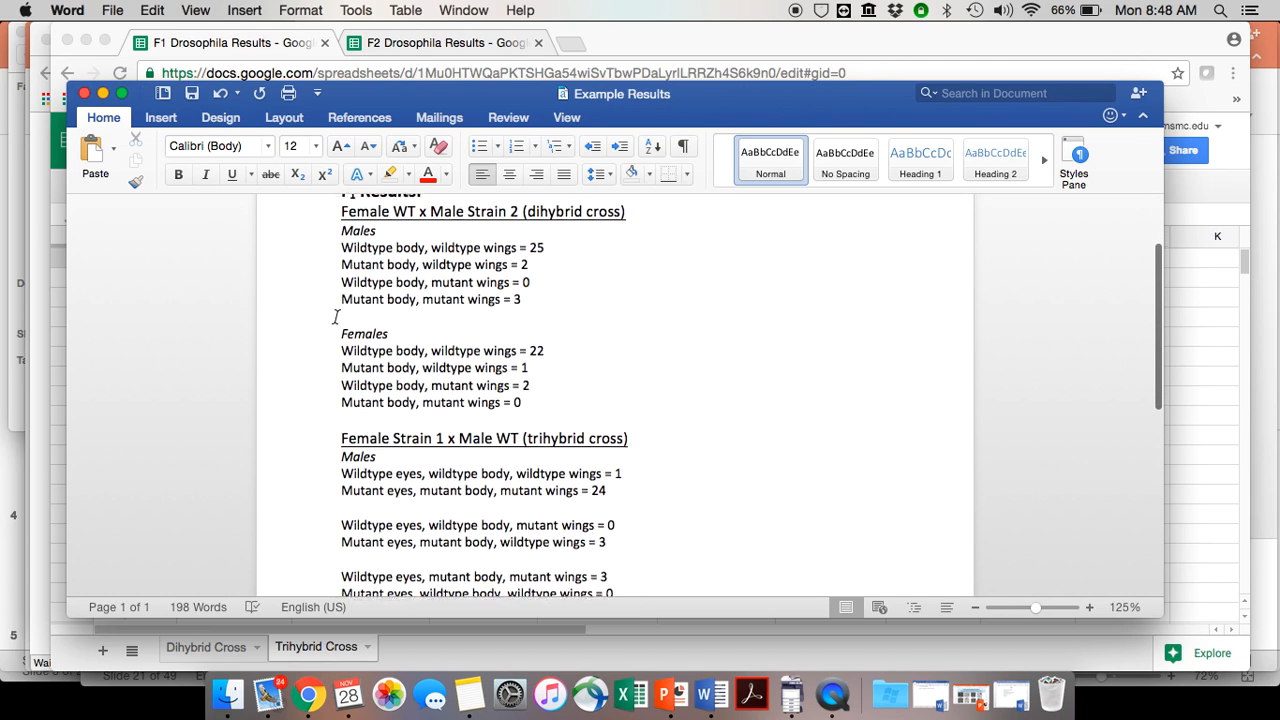
{"action": "scroll", "coordinate": [336, 312], "scroll_direction": "up", "scroll_amount": 1}
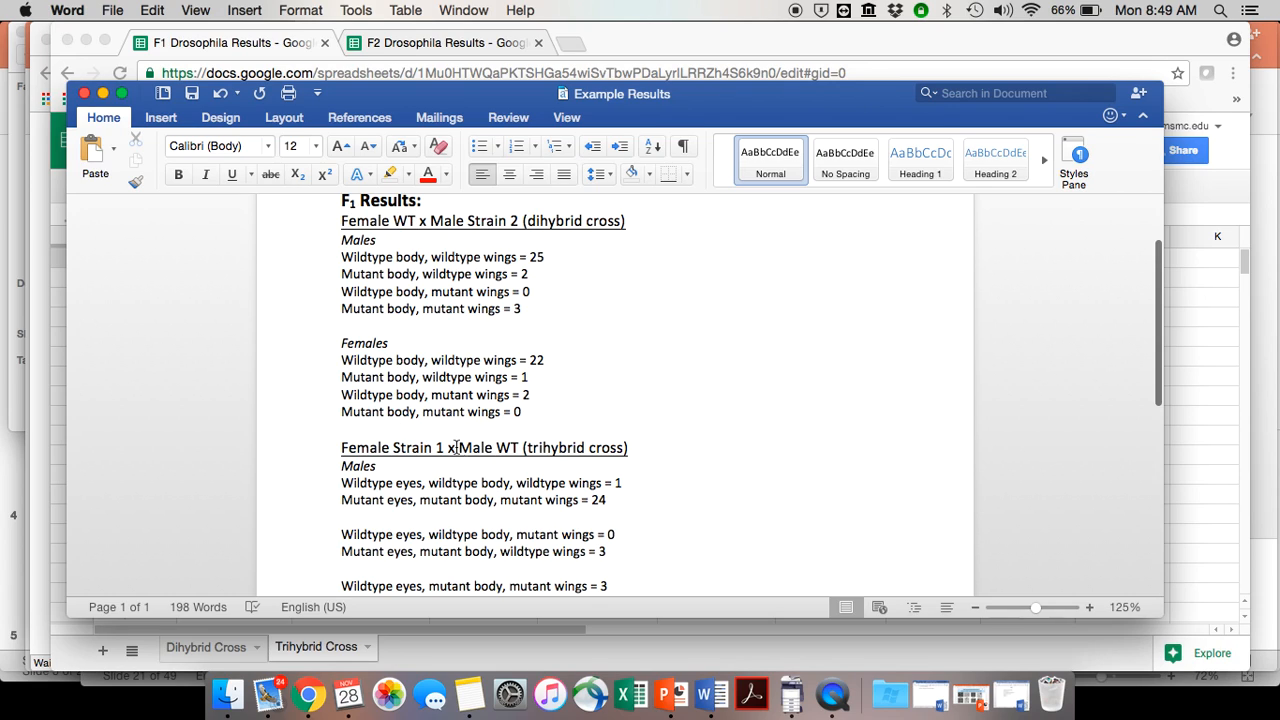
{"action": "scroll", "coordinate": [414, 448], "scroll_direction": "up", "scroll_amount": 2}
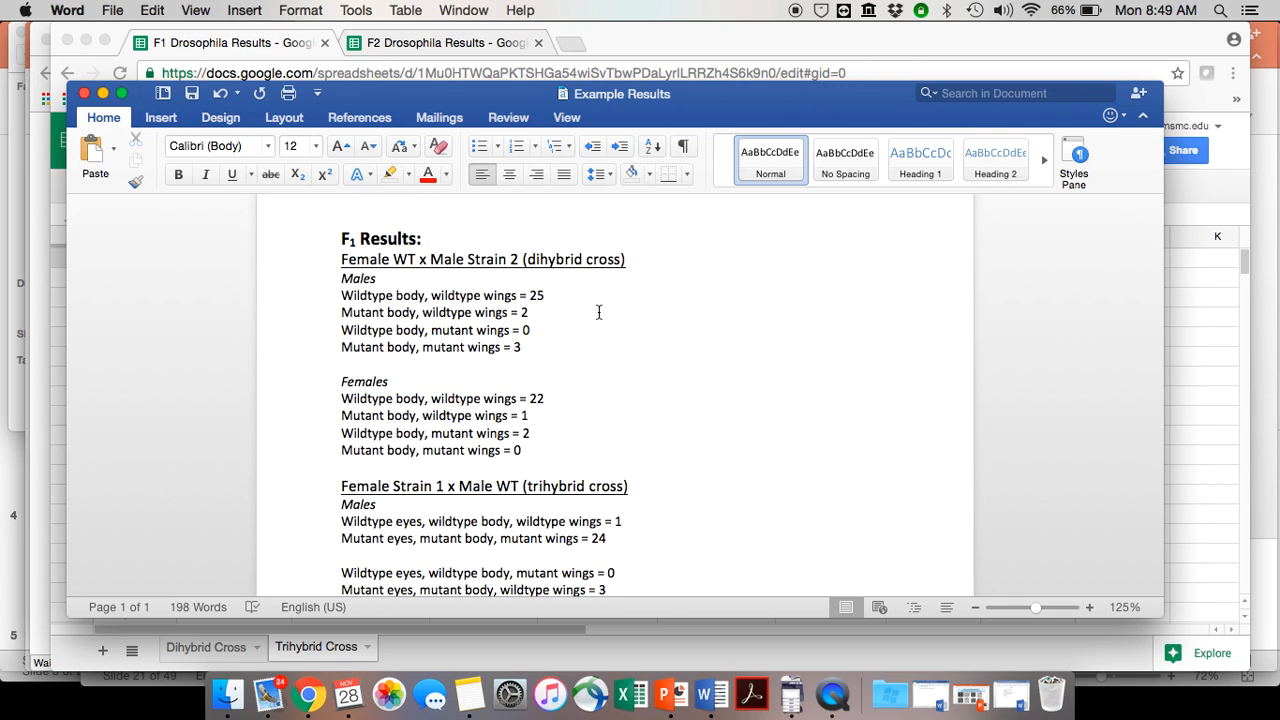
Read the male and female phenotype counts listed for the Female WT x Male Strain 2 dihybrid cross.
{"action": "left_click", "coordinate": [342, 260]}
{"action": "left_click", "coordinate": [357, 278]}
{"action": "left_click", "coordinate": [507, 296]}
{"action": "left_click", "coordinate": [497, 313]}
{"action": "left_click", "coordinate": [367, 380]}
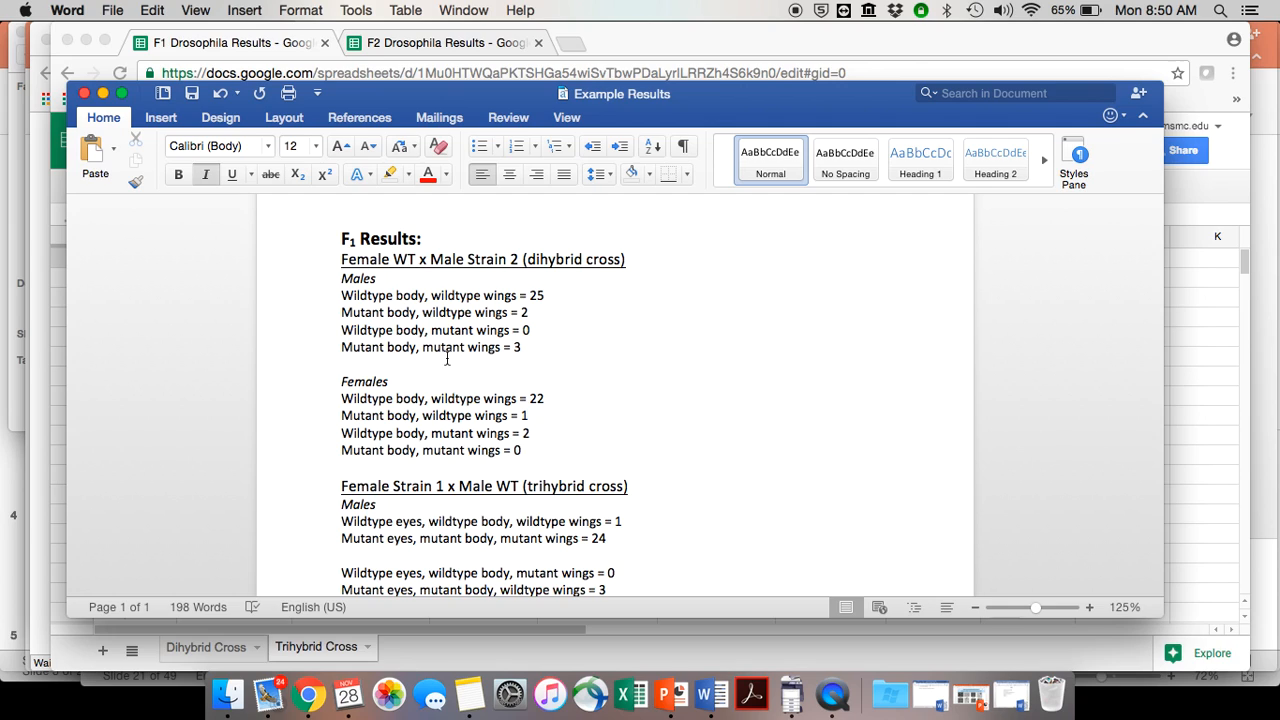
{"action": "left_click_drag", "start_coordinate": [338, 259], "coordinate": [517, 444]}
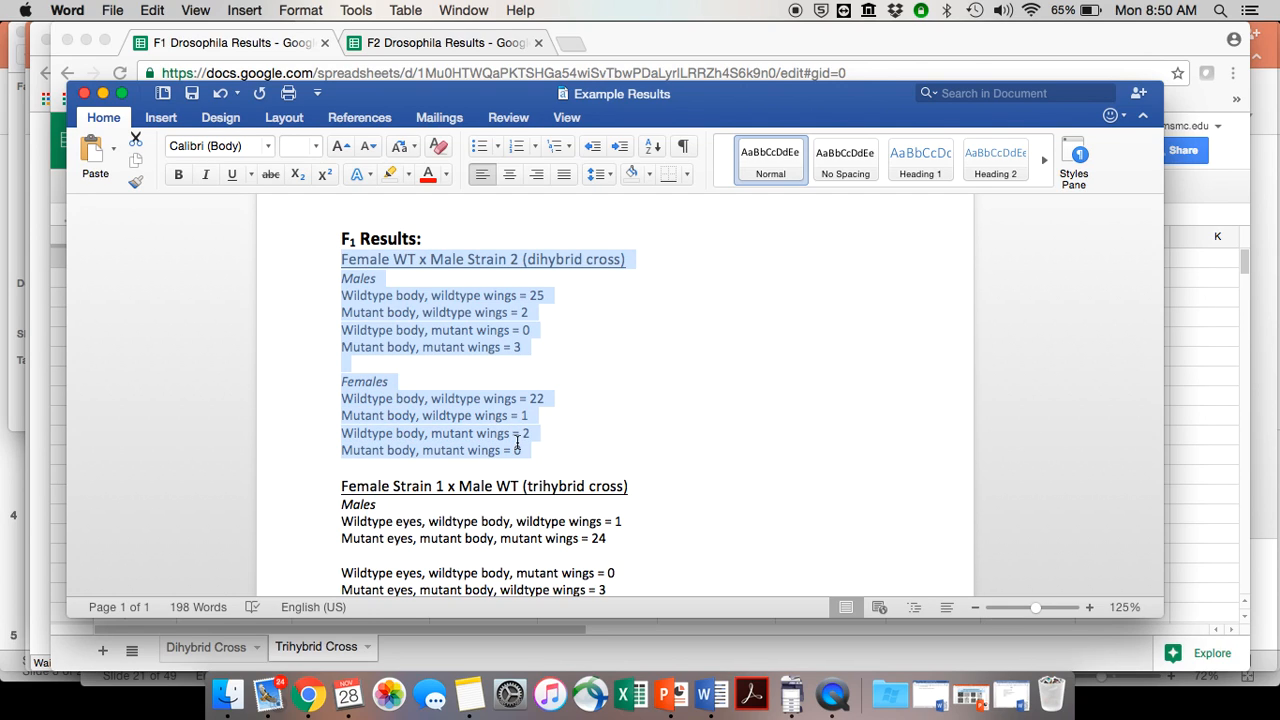
{"action": "left_click", "coordinate": [636, 449]}
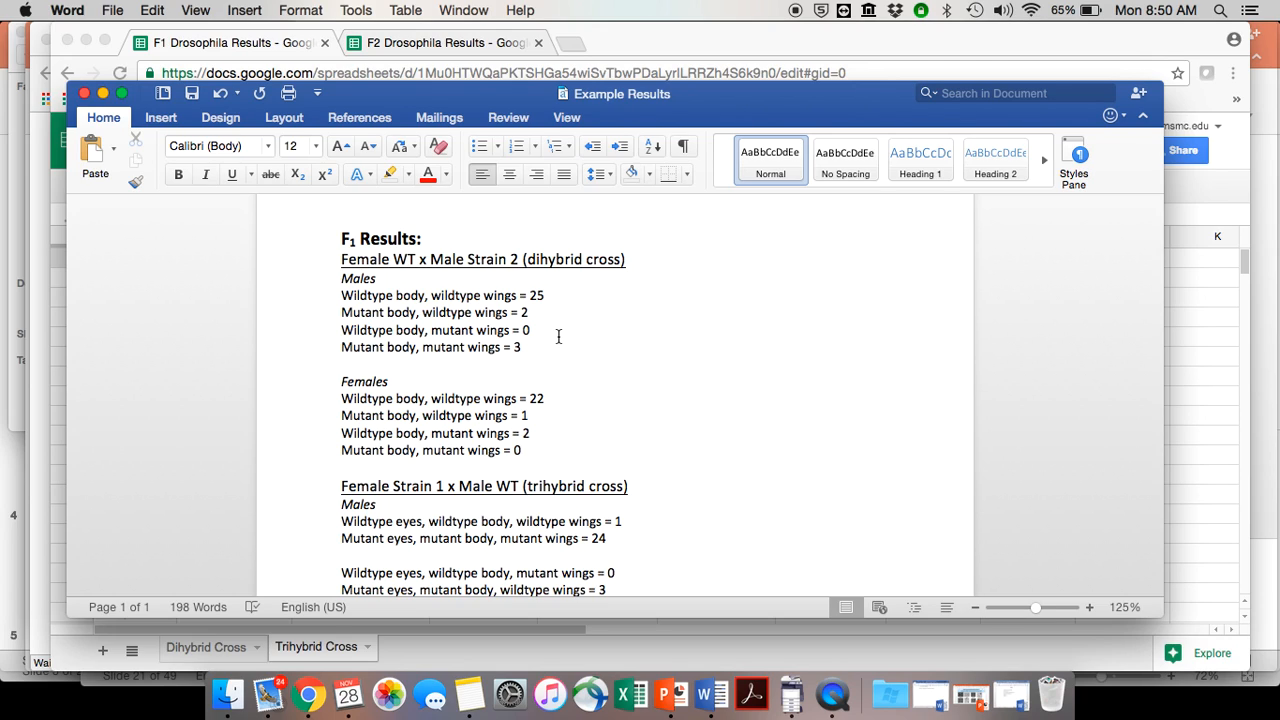
On the F1 spreadsheet's Dihybrid Cross sheet, rename Group 2 in the WT Female x Strain 2 Male table to Frequent Fliers in black text.
{"action": "left_click", "coordinate": [309, 693]}
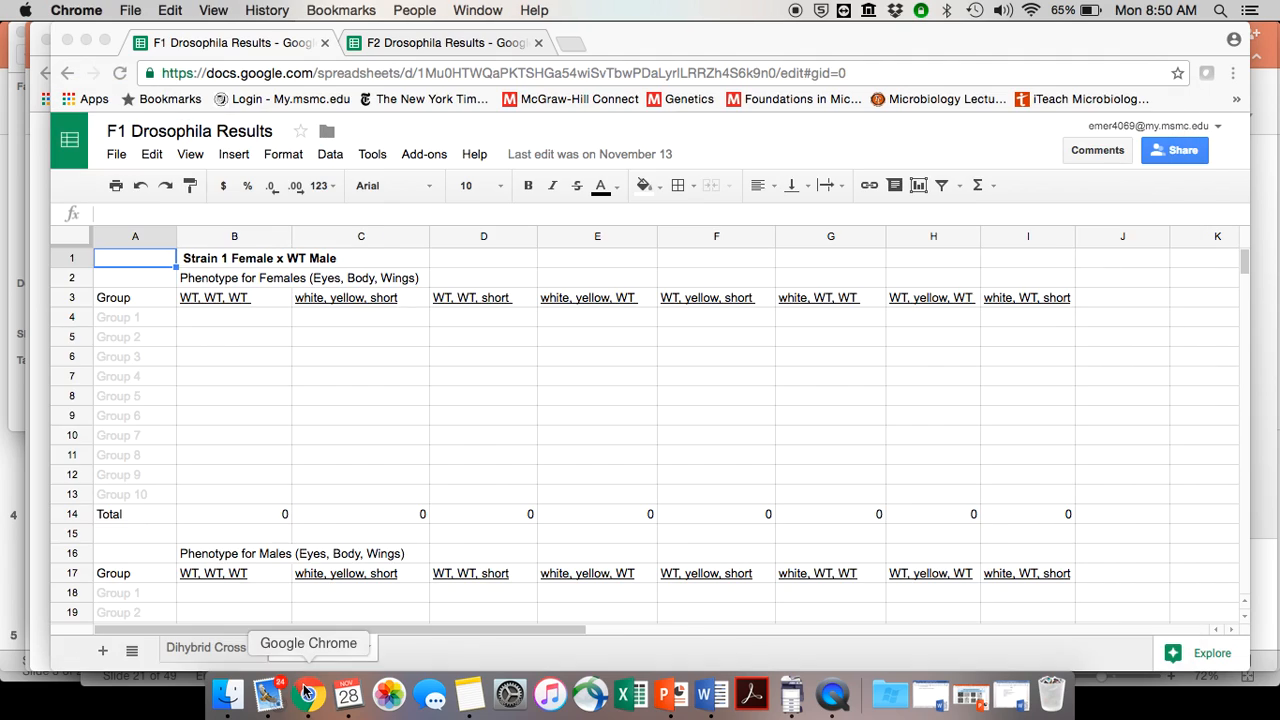
{"action": "left_click", "coordinate": [205, 647]}
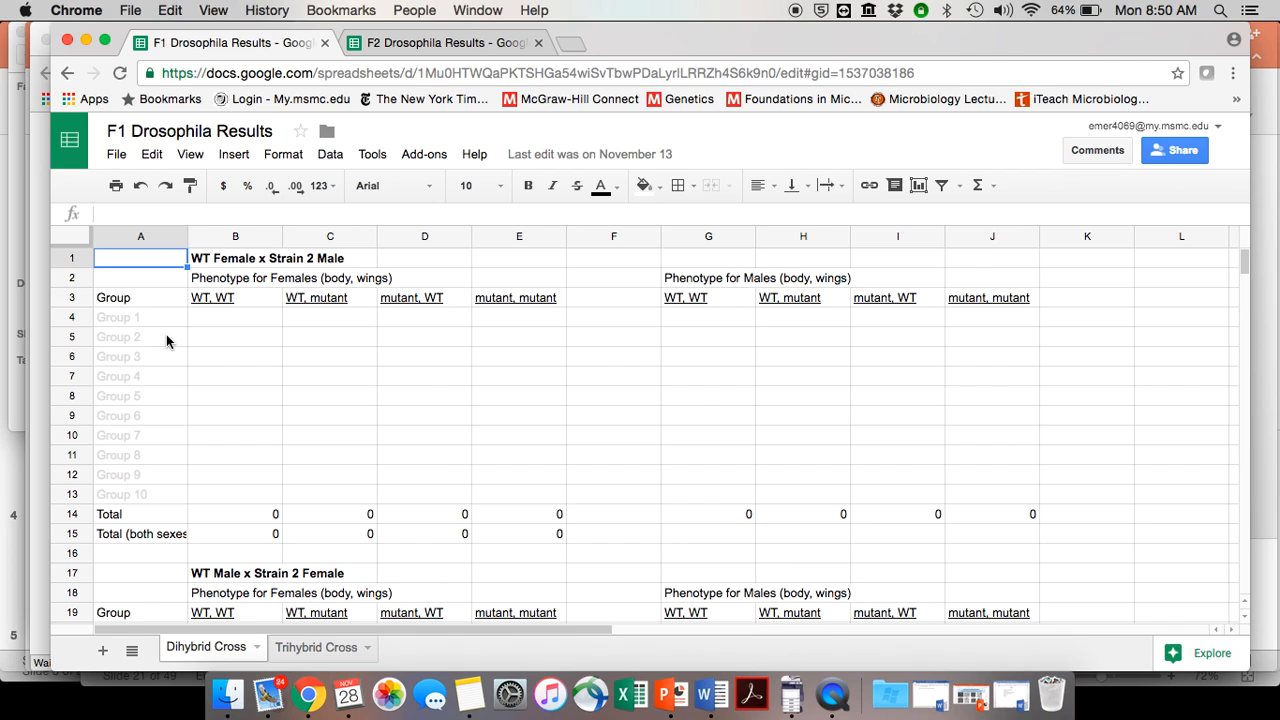
{"action": "left_click", "coordinate": [142, 341]}
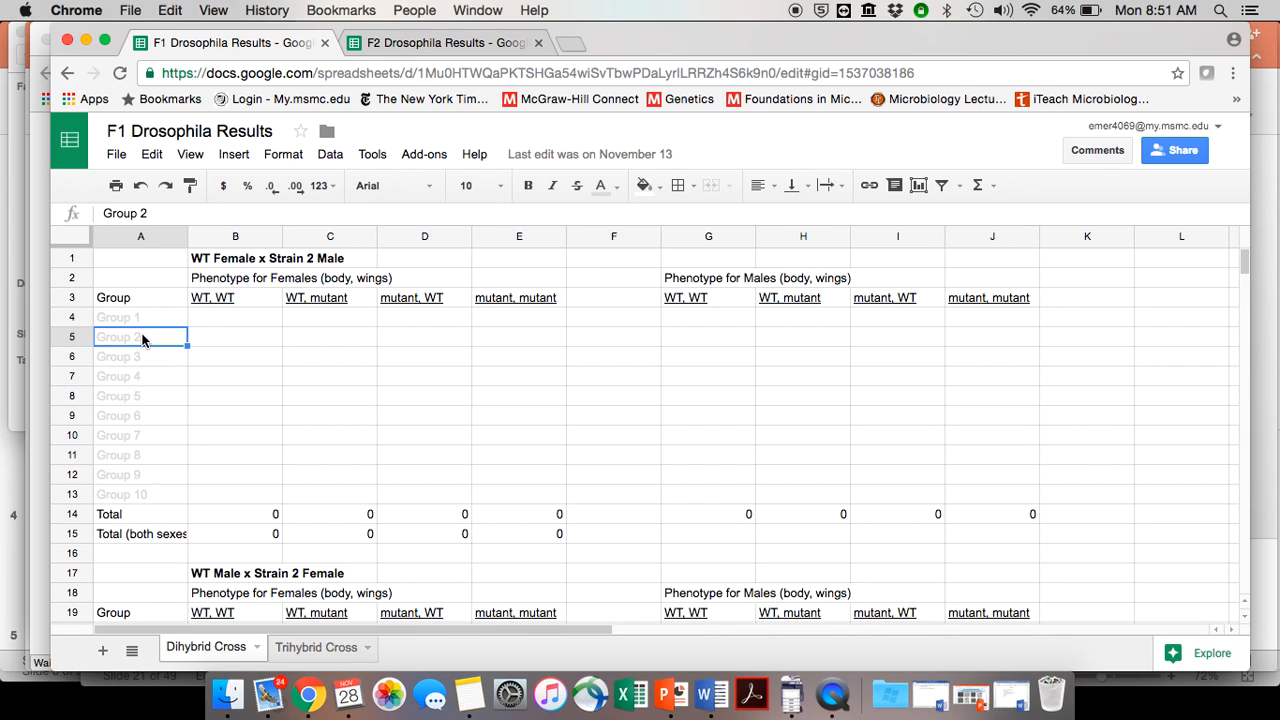
{"action": "type", "text": "Freq"}
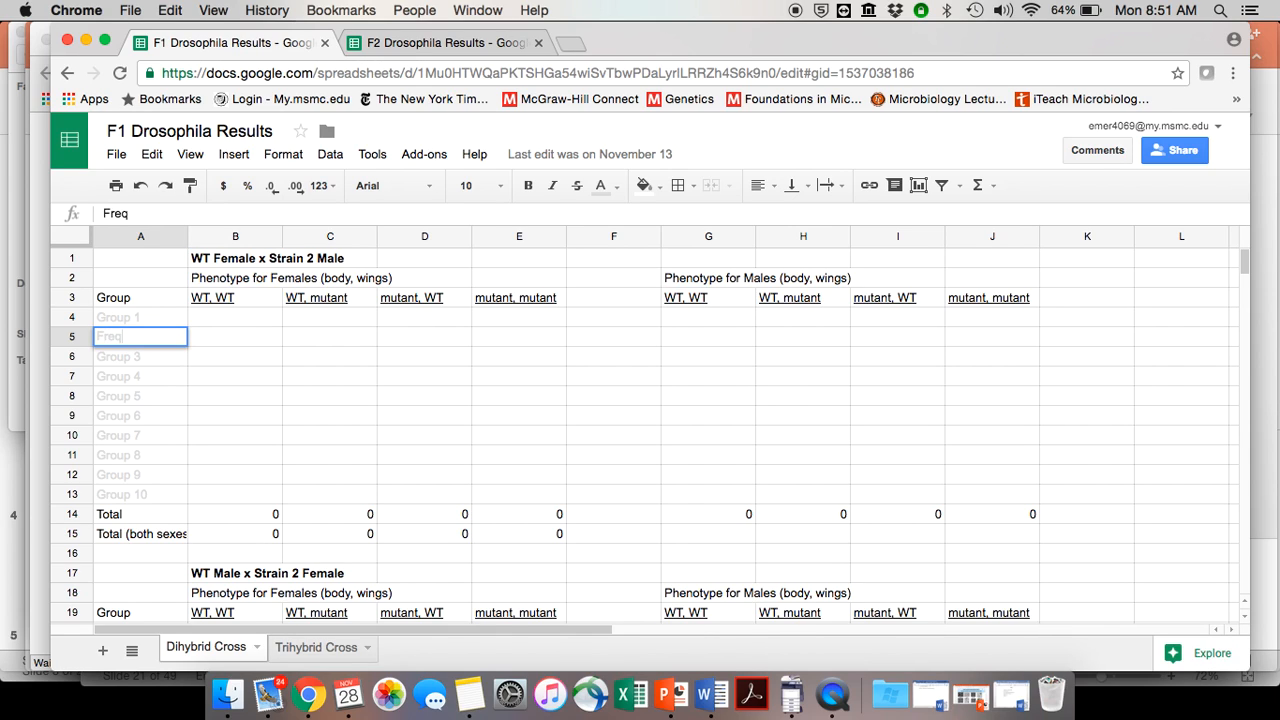
{"action": "type", "text": "uent Fliers"}
{"action": "key", "text": "Return"}
{"action": "key", "text": "Up"}
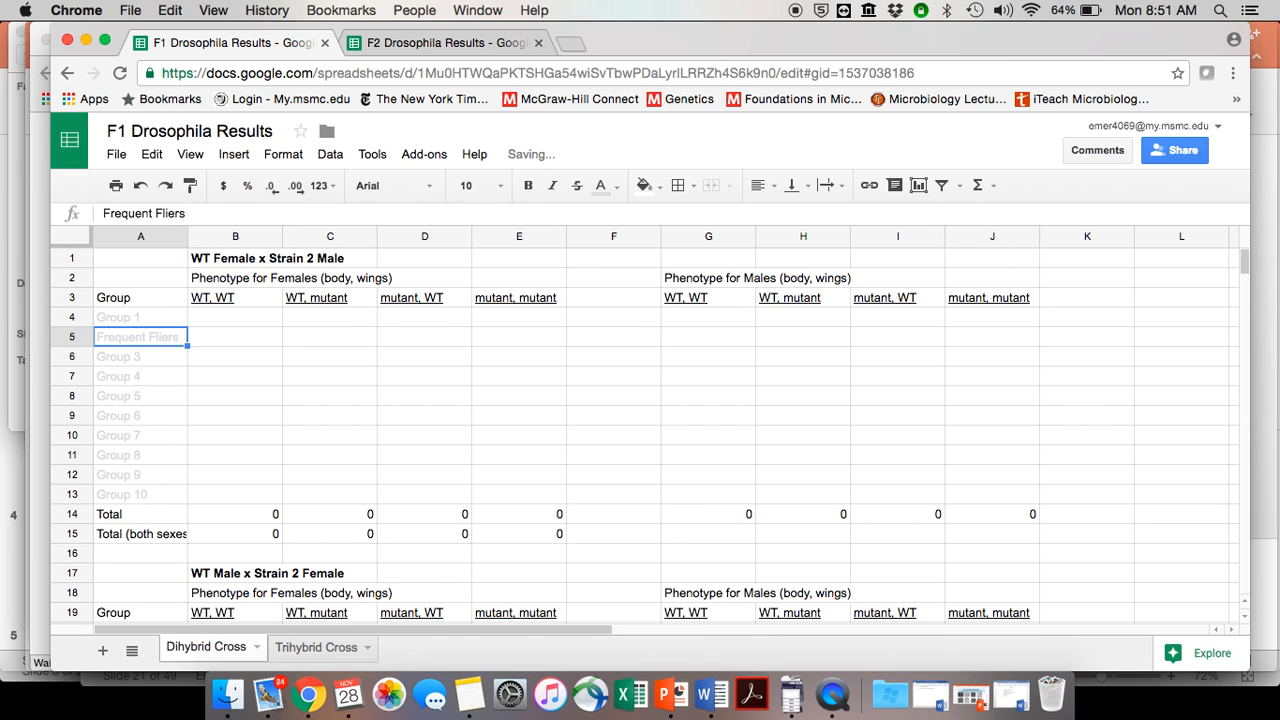
{"action": "left_click", "coordinate": [614, 189]}
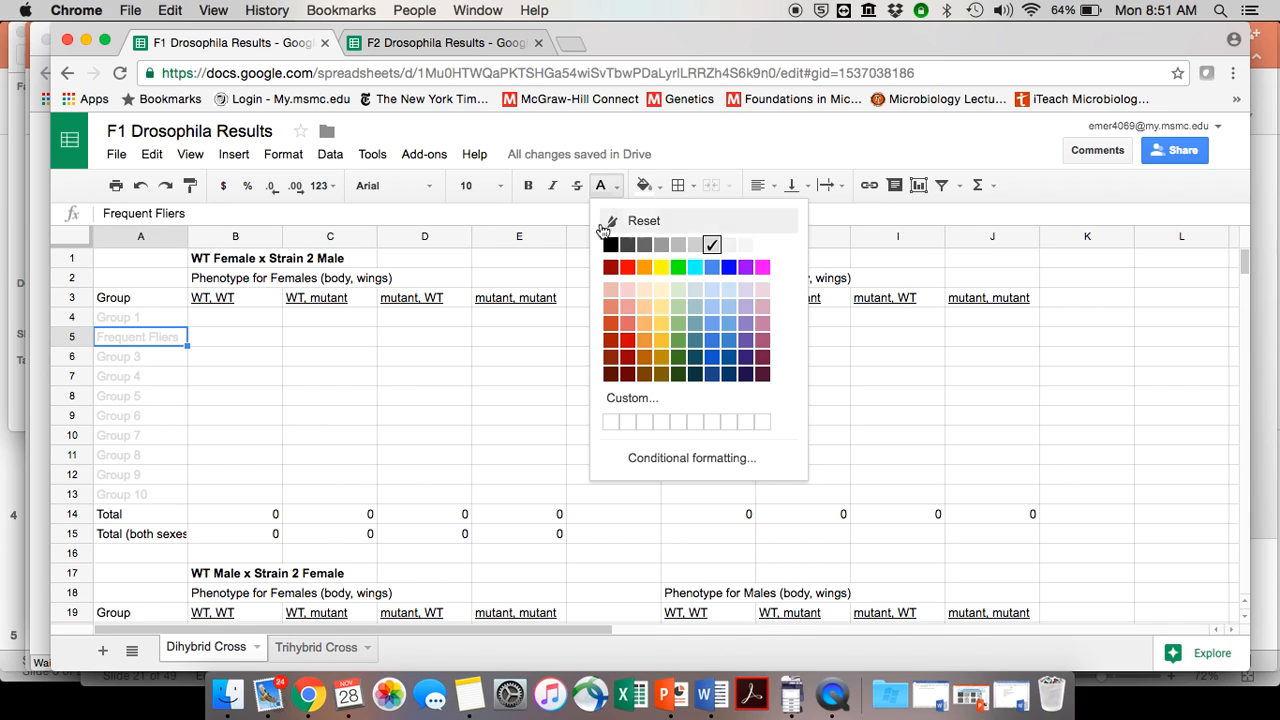
{"action": "left_click", "coordinate": [610, 245]}
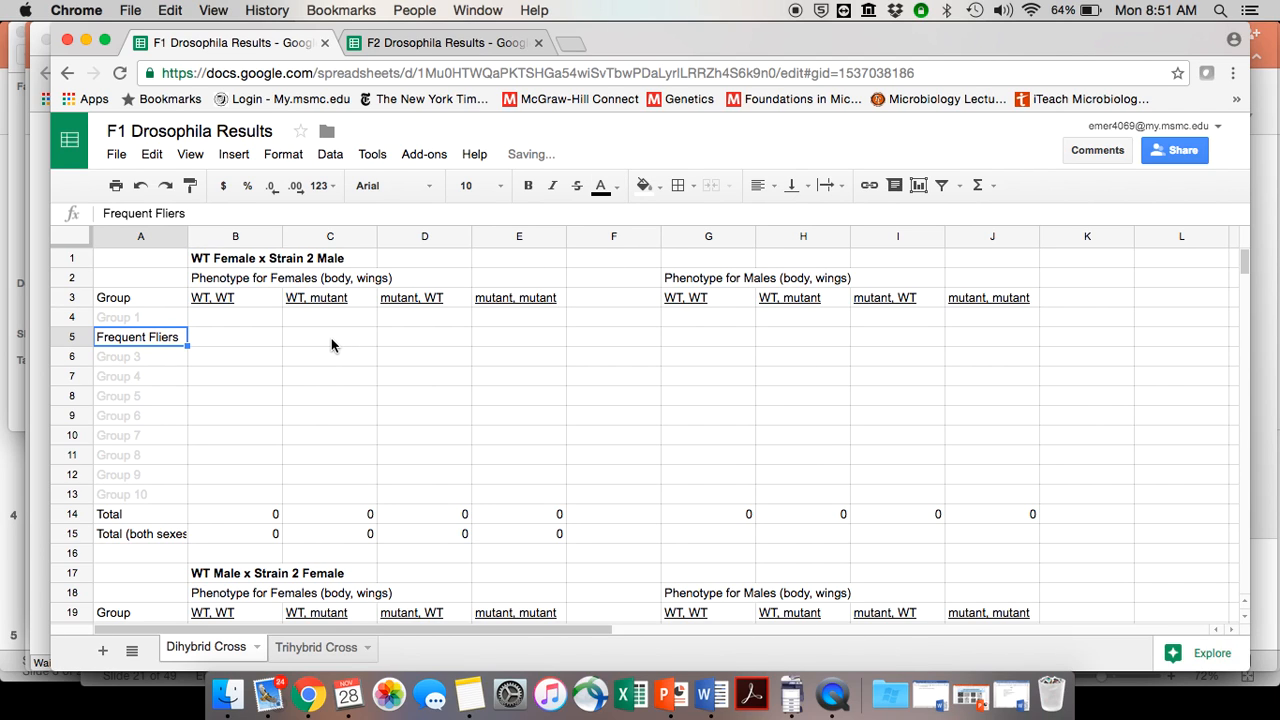
Replace Group 2 with the black Frequent Fliers name in the WT Male x Strain 2 Female table.
{"action": "scroll", "coordinate": [331, 338], "scroll_direction": "down", "scroll_amount": 1}
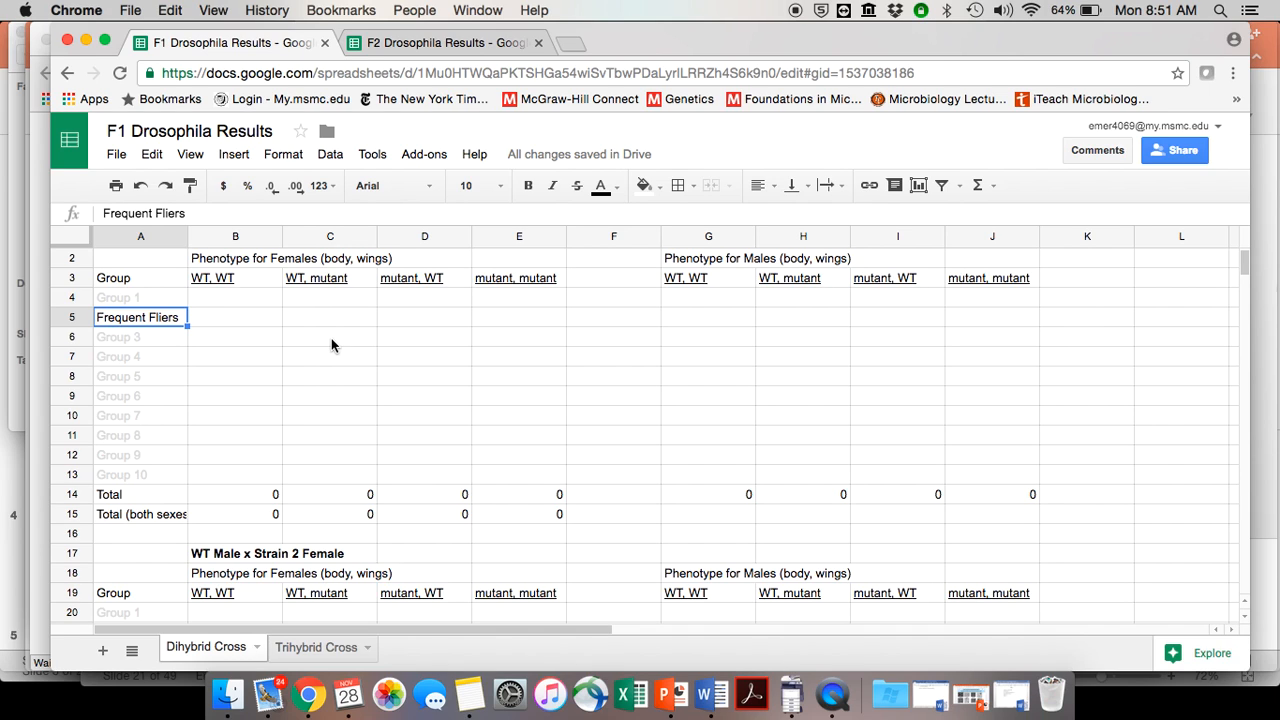
{"action": "scroll", "coordinate": [331, 345], "scroll_direction": "down", "scroll_amount": 5}
{"action": "left_click", "coordinate": [132, 535]}
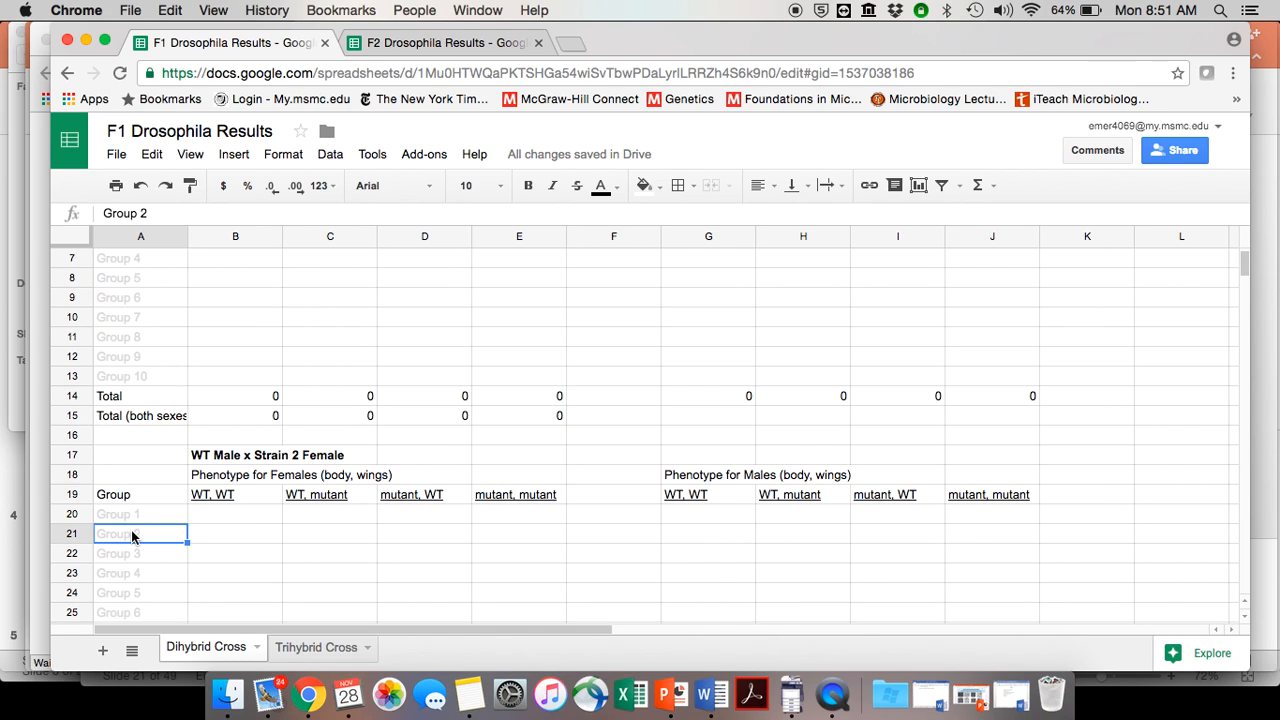
{"action": "type", "text": "Frequent Fliers"}
On the F1 Trihybrid Cross sheet, replace Group 2 with Frequent Fliers in the Strain 1 Female x WT Male tables for females and males.
{"action": "left_click", "coordinate": [300, 648]}
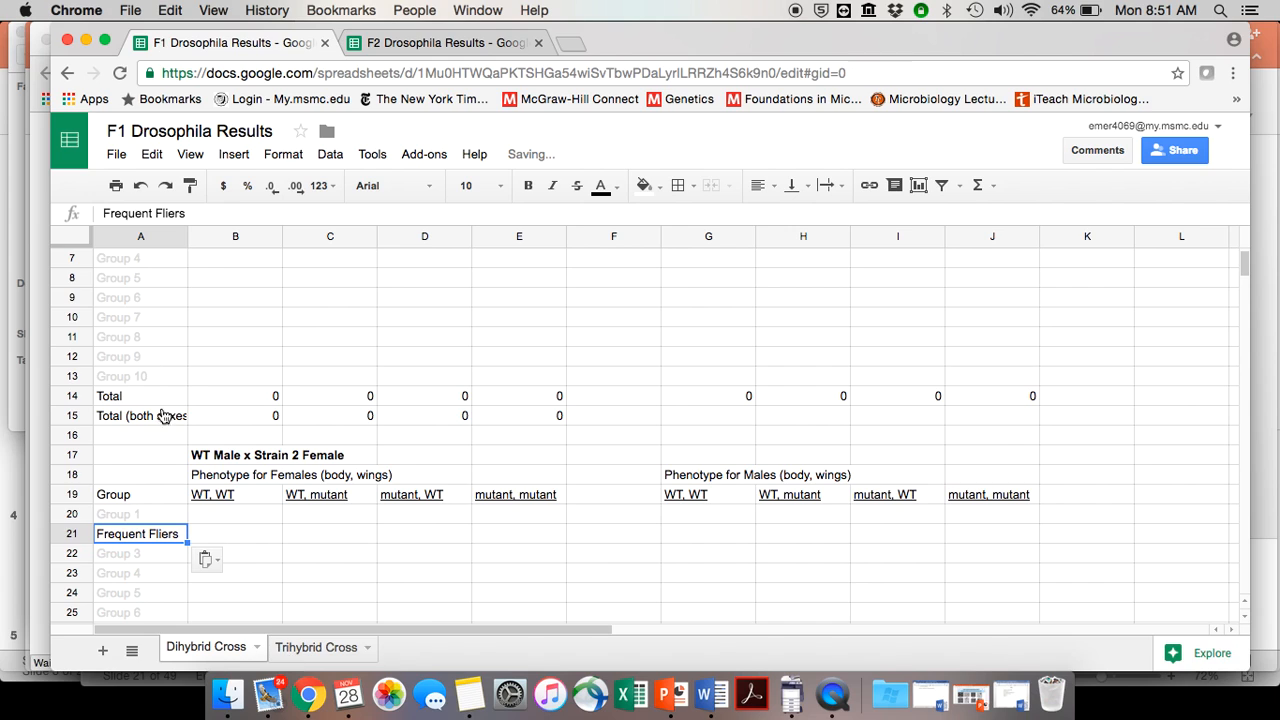
{"action": "left_click", "coordinate": [131, 344]}
{"action": "type", "text": "Frequent Fliers"}
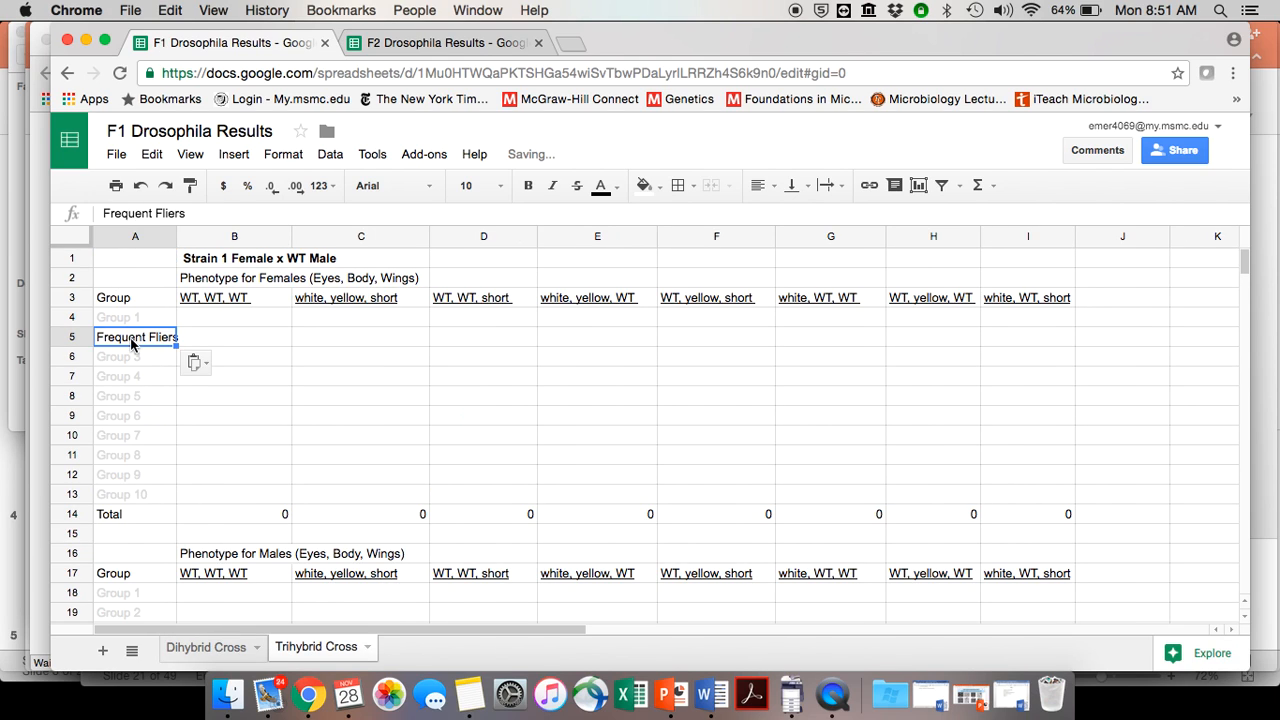
{"action": "scroll", "coordinate": [131, 344], "scroll_direction": "down", "scroll_amount": 5}
{"action": "left_click", "coordinate": [124, 477]}
{"action": "type", "text": "Frequent Fliers"}
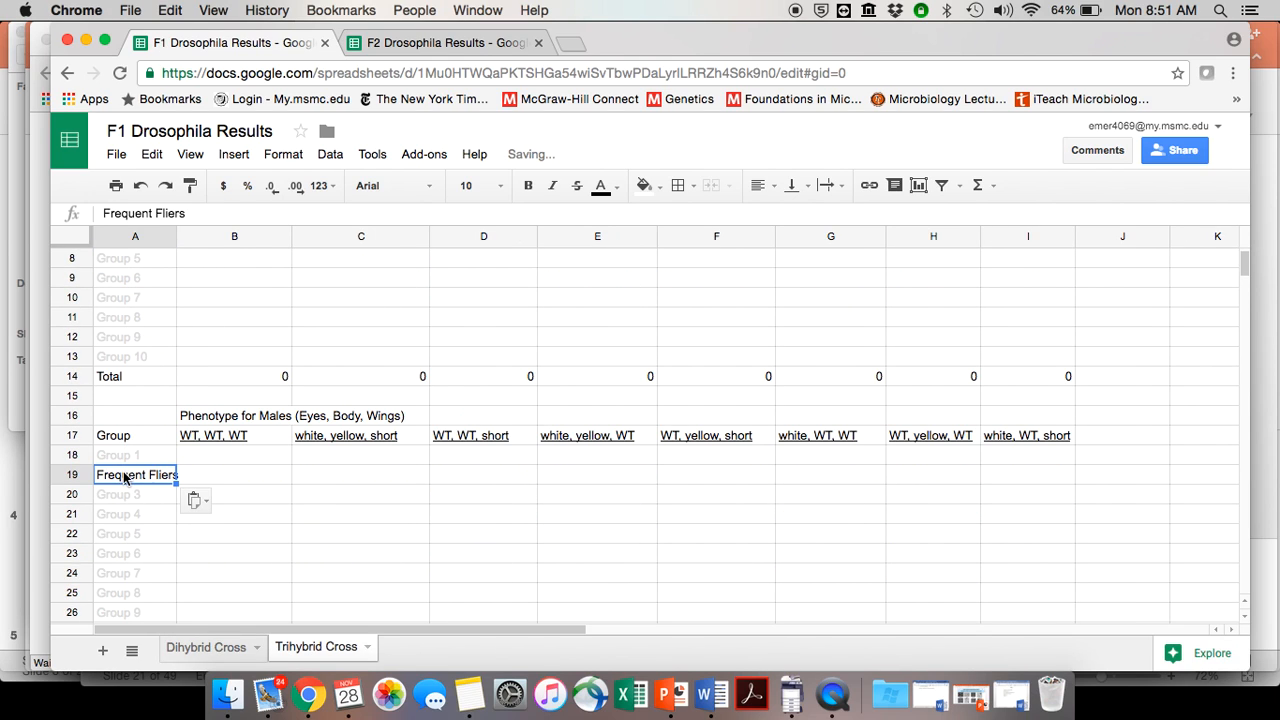
{"action": "scroll", "coordinate": [177, 357], "scroll_direction": "up", "scroll_amount": 5}
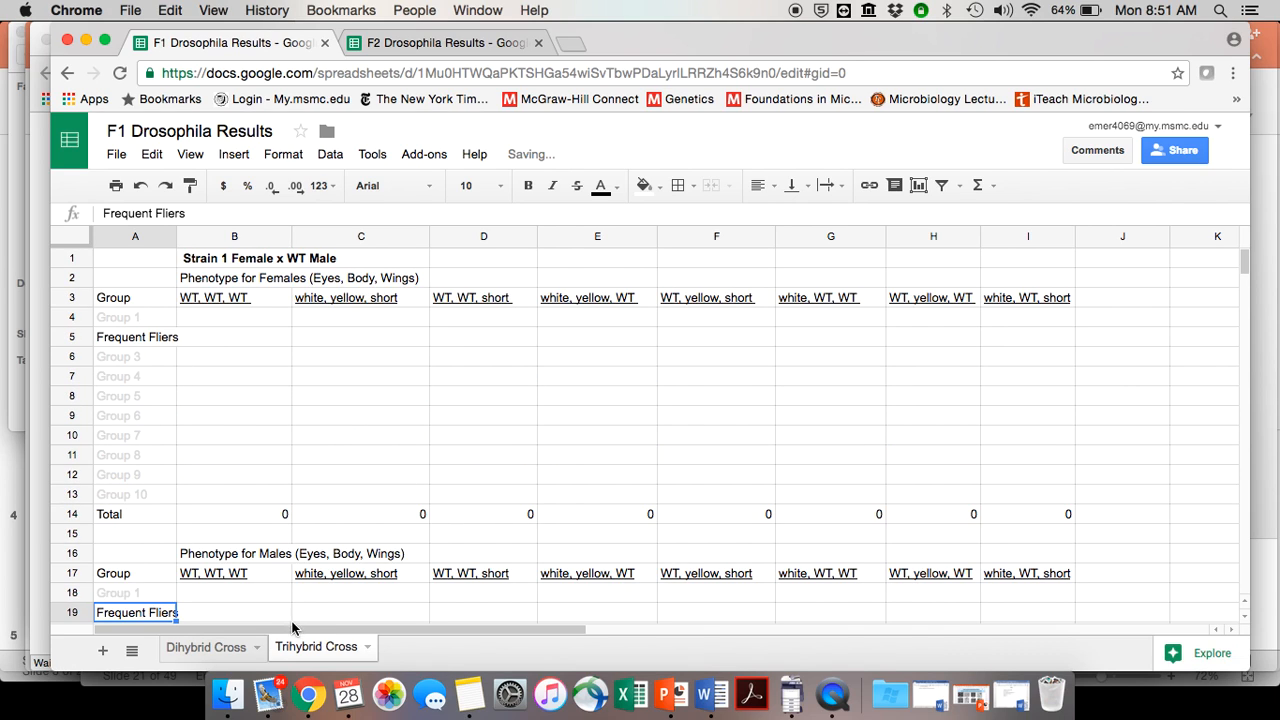
In the F2 spreadsheet's Trihybrid Cross sheet, replace Group 2 with Frequent Fliers in the Strain 1 Female x WT Male tables for both sexes.
{"action": "left_click", "coordinate": [420, 47]}
{"action": "left_click", "coordinate": [145, 336]}
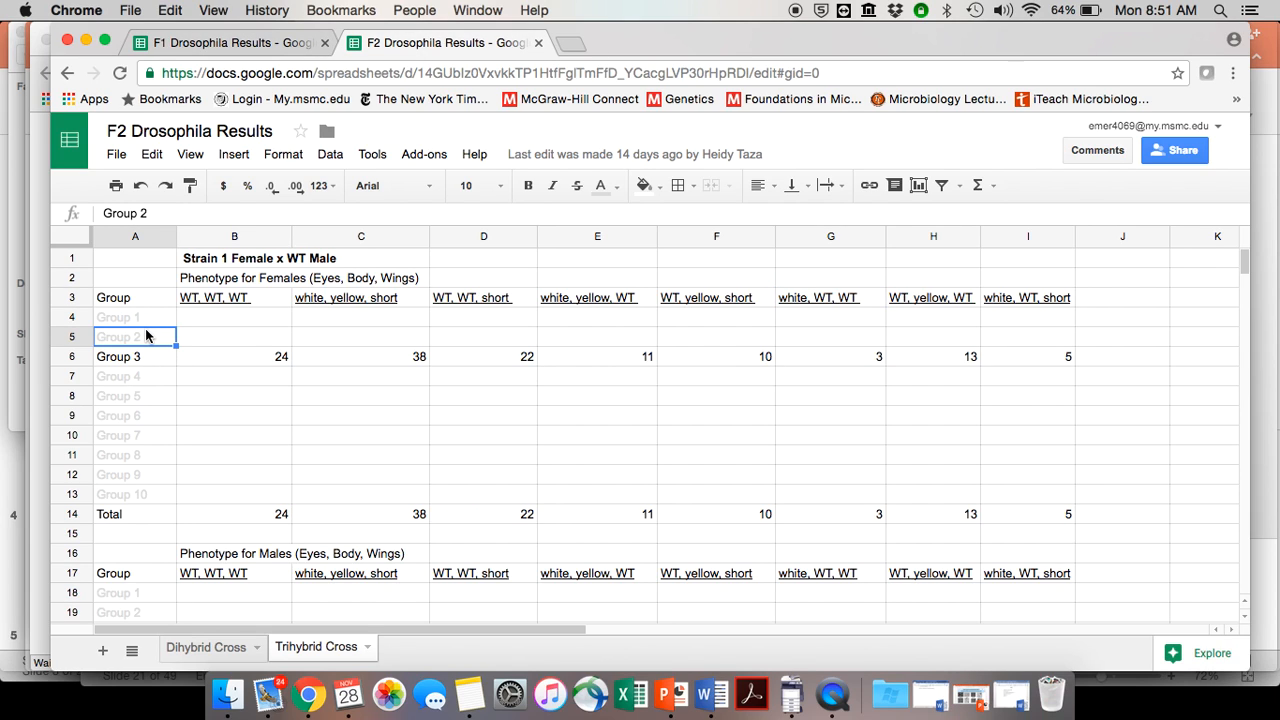
{"action": "type", "text": "Frequent Fliers"}
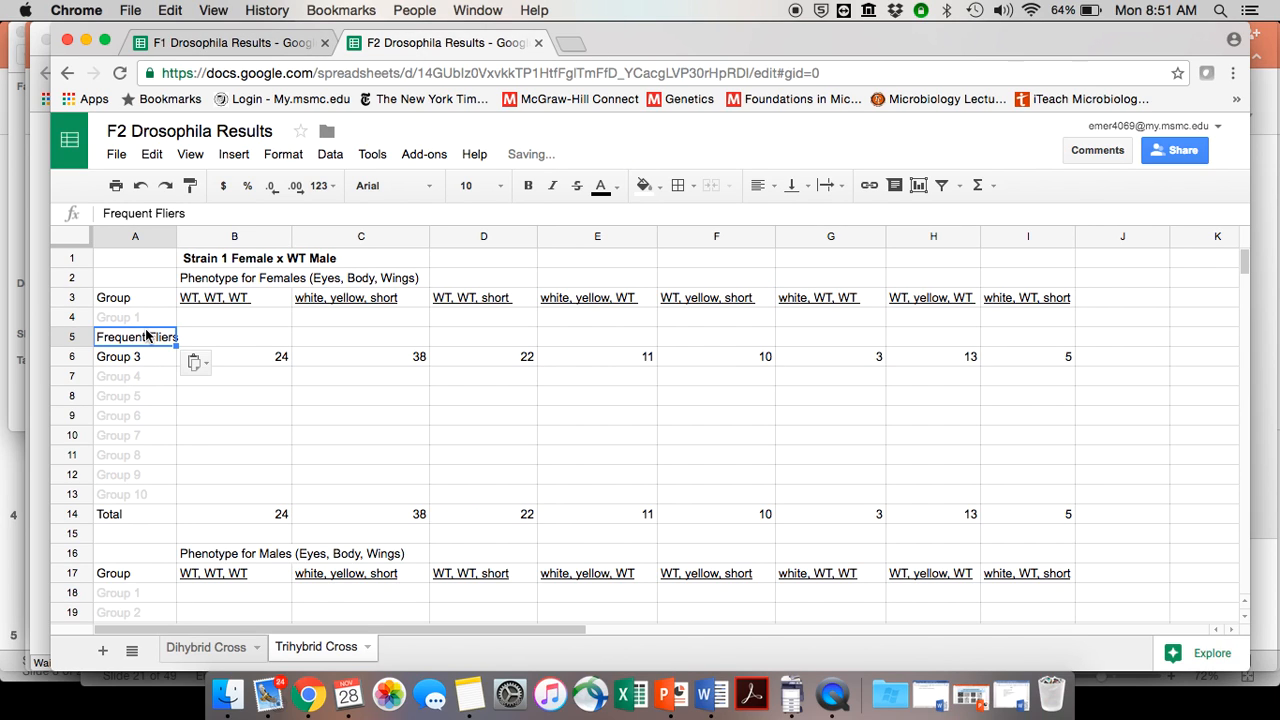
{"action": "scroll", "coordinate": [145, 336], "scroll_direction": "down", "scroll_amount": 2}
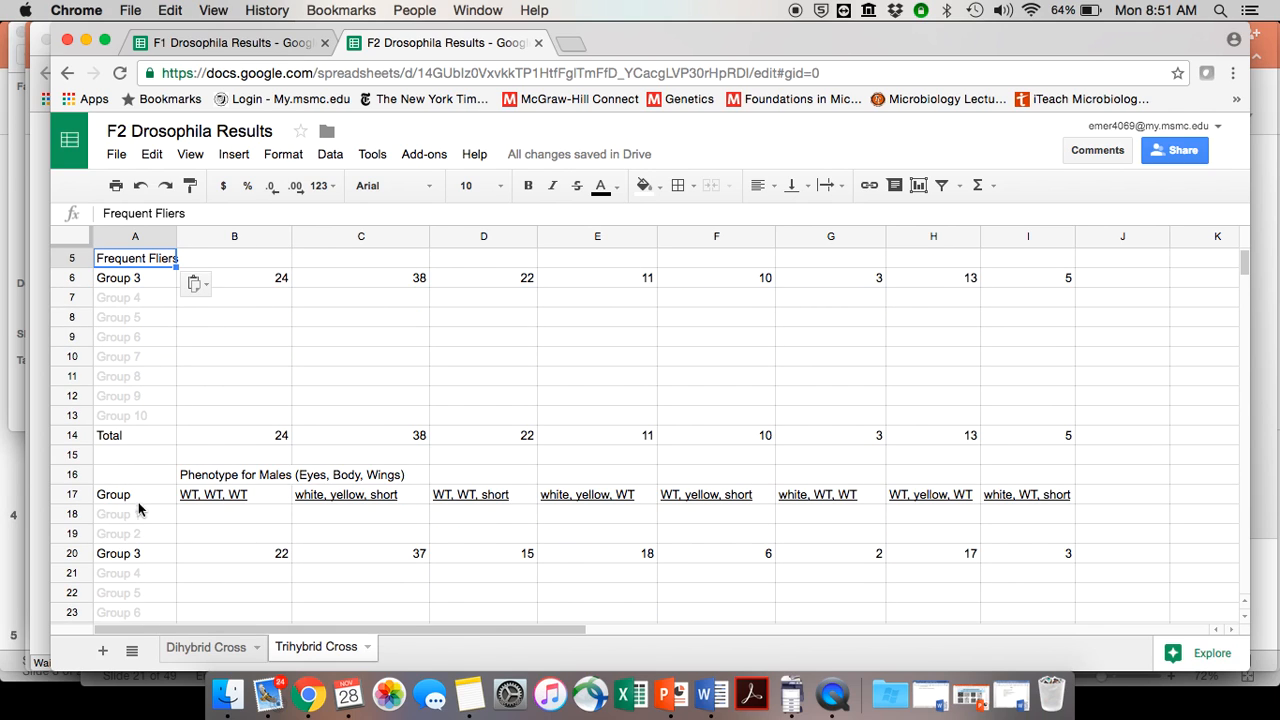
{"action": "left_click", "coordinate": [137, 534]}
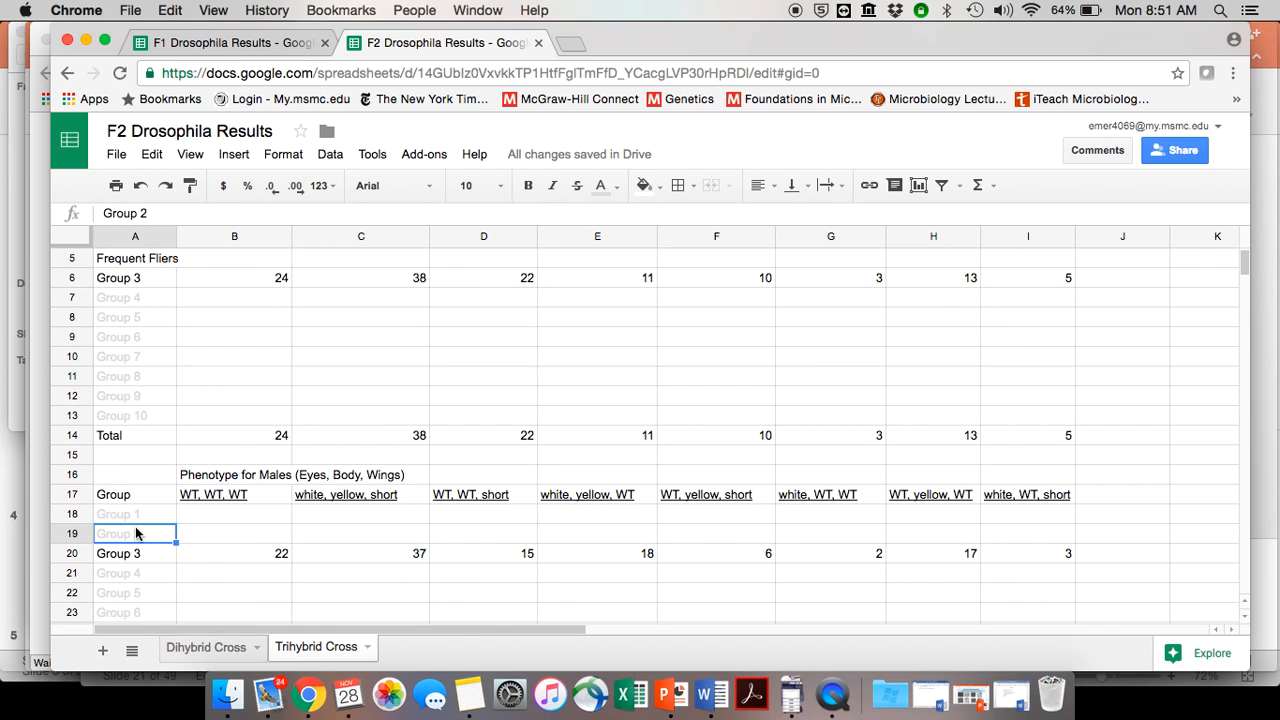
{"action": "type", "text": "Frequent Fliers"}
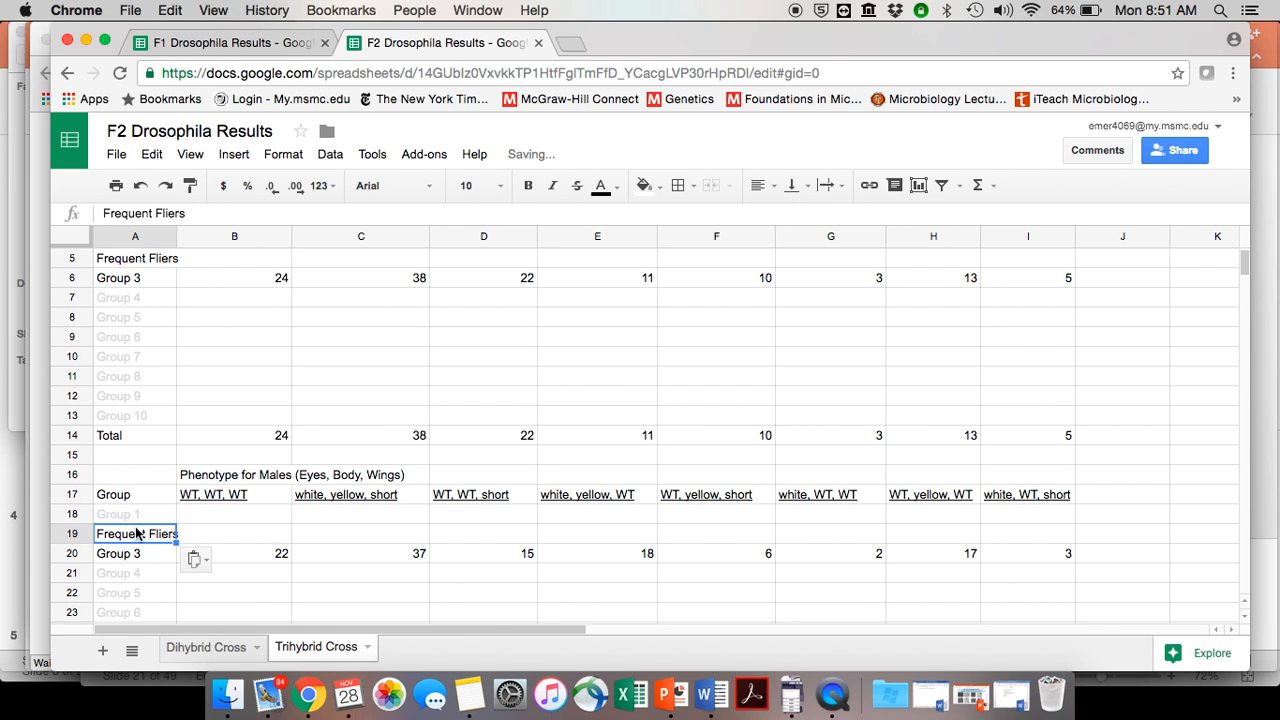
On the F2 Dihybrid Cross sheet, replace Group 2 with Frequent Fliers in both reciprocal cross tables.
{"action": "left_click", "coordinate": [208, 640]}
{"action": "left_click", "coordinate": [149, 337]}
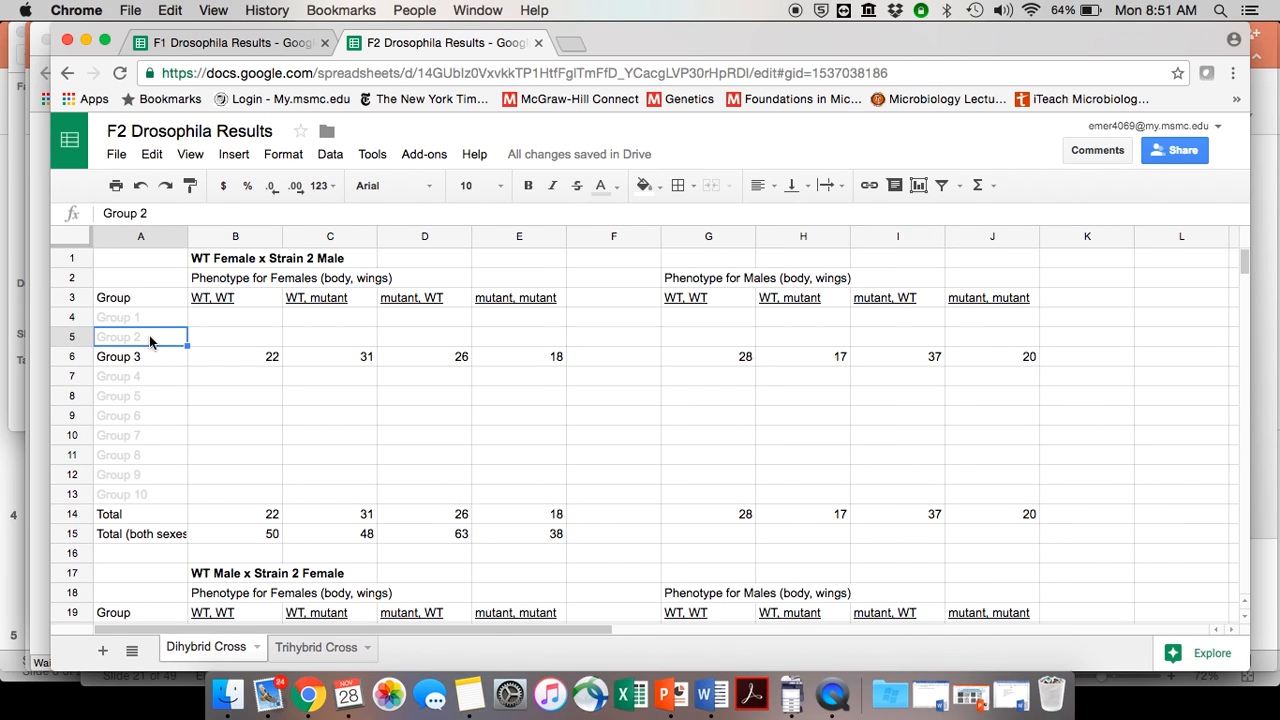
{"action": "type", "text": "Frequent Fliers"}
{"action": "scroll", "coordinate": [130, 450], "scroll_direction": "down", "scroll_amount": 2}
{"action": "left_click", "coordinate": [128, 568]}
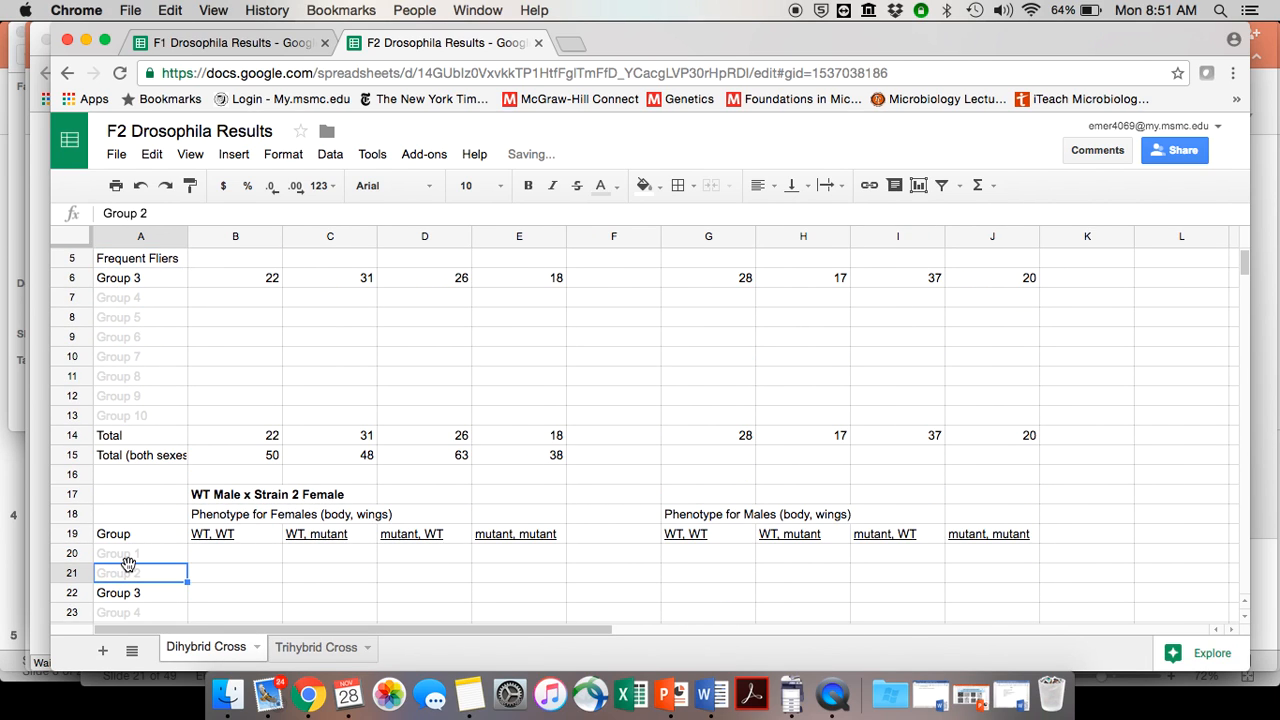
{"action": "type", "text": "Frequent Fliers"}
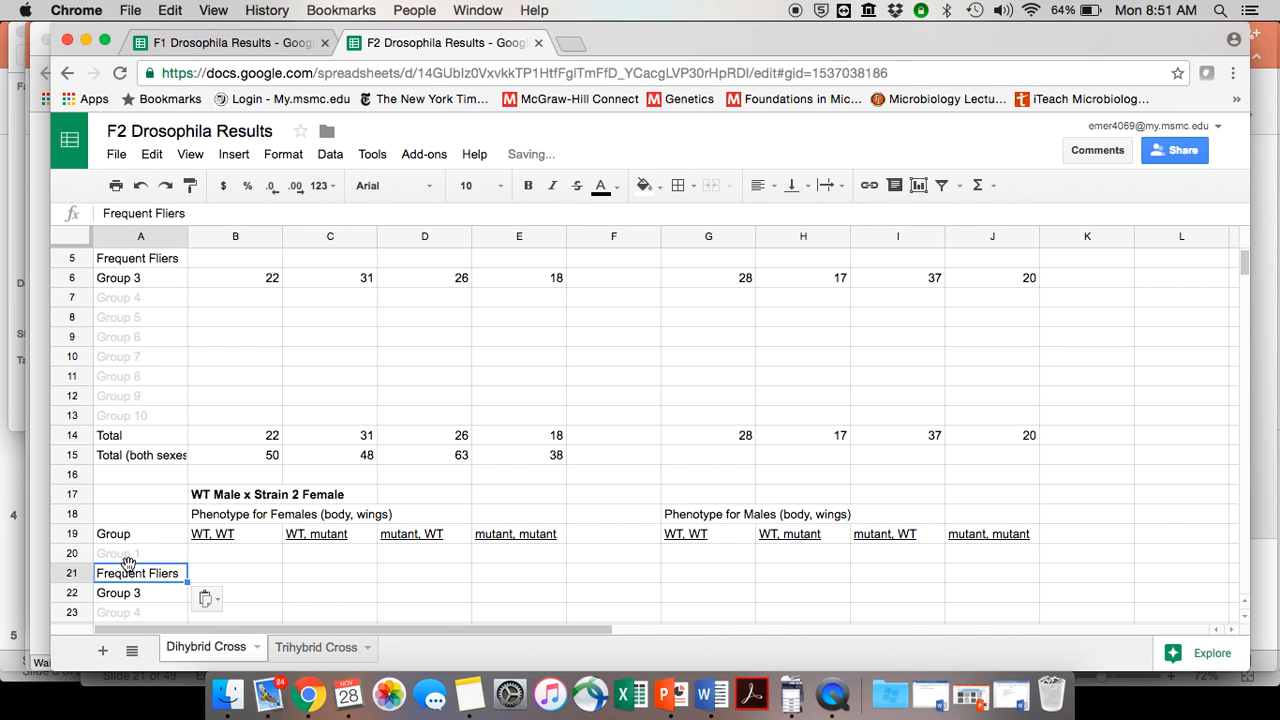
{"action": "scroll", "coordinate": [238, 445], "scroll_direction": "up", "scroll_amount": 2}
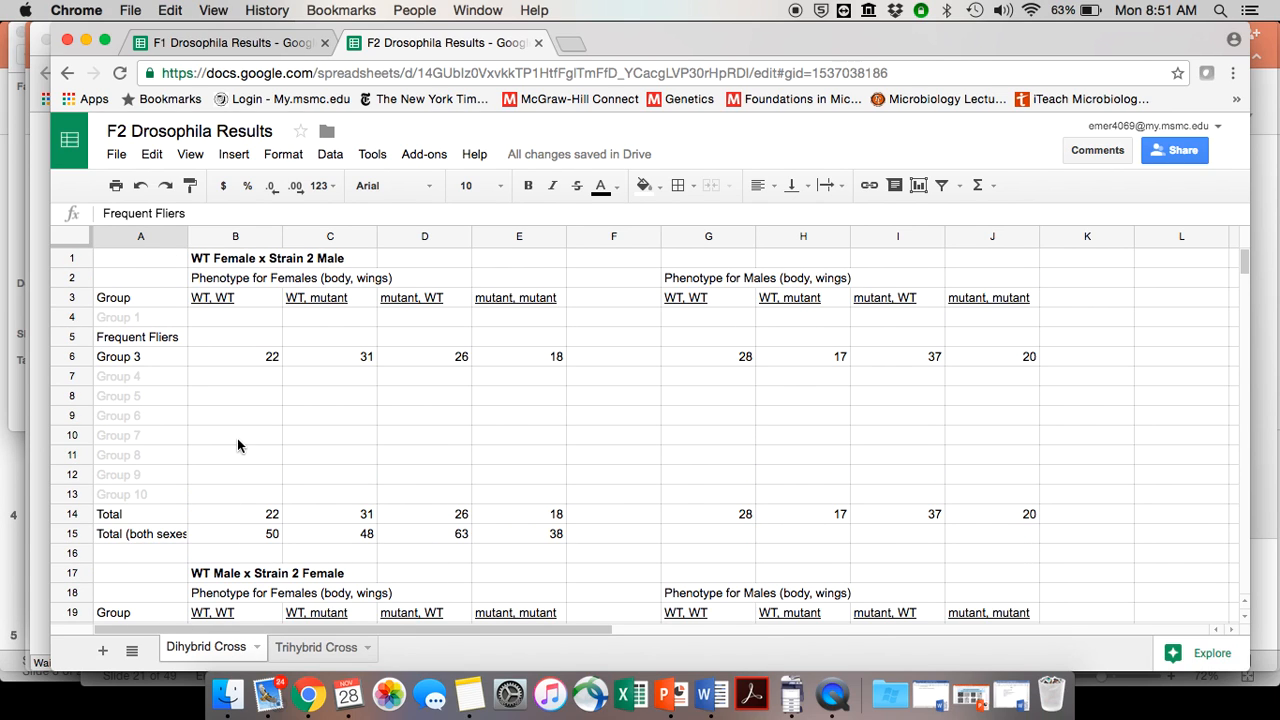
Compare the first F1 cross title in Word's Example Results document with the table titles on the F1 spreadsheet's Dihybrid Cross sheet.
{"action": "left_click", "coordinate": [261, 45]}
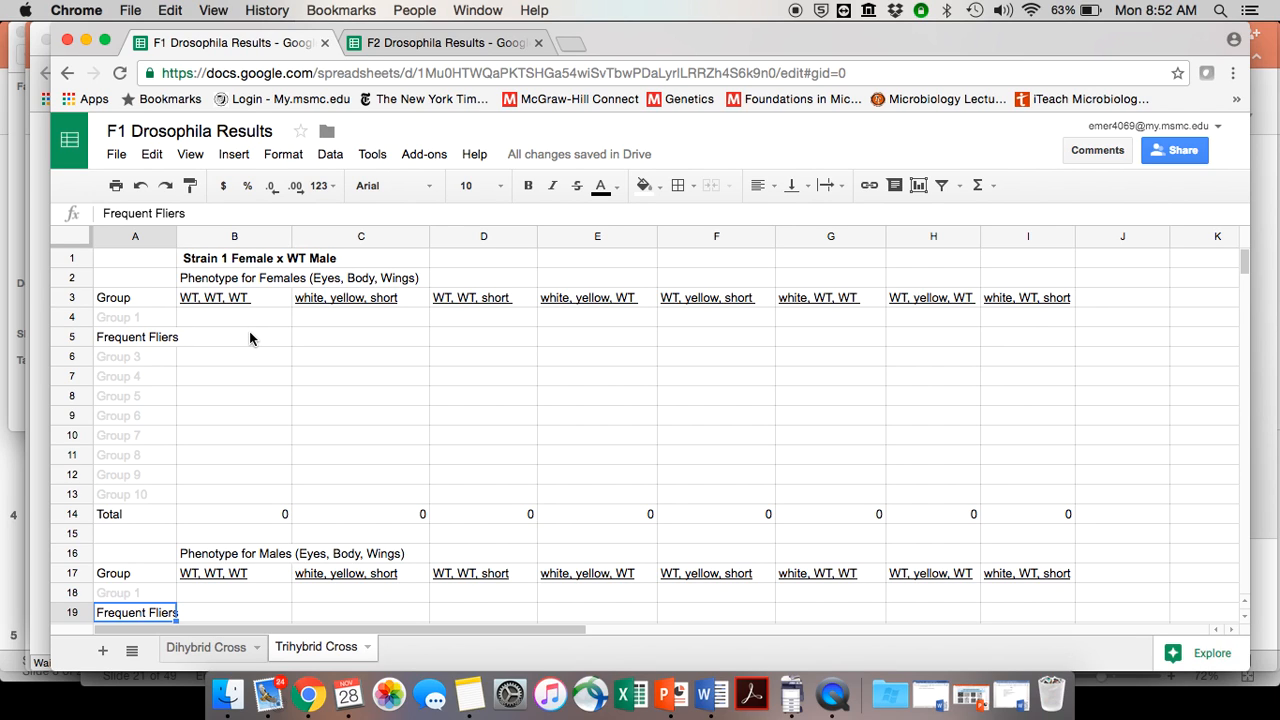
{"action": "left_click", "coordinate": [196, 648]}
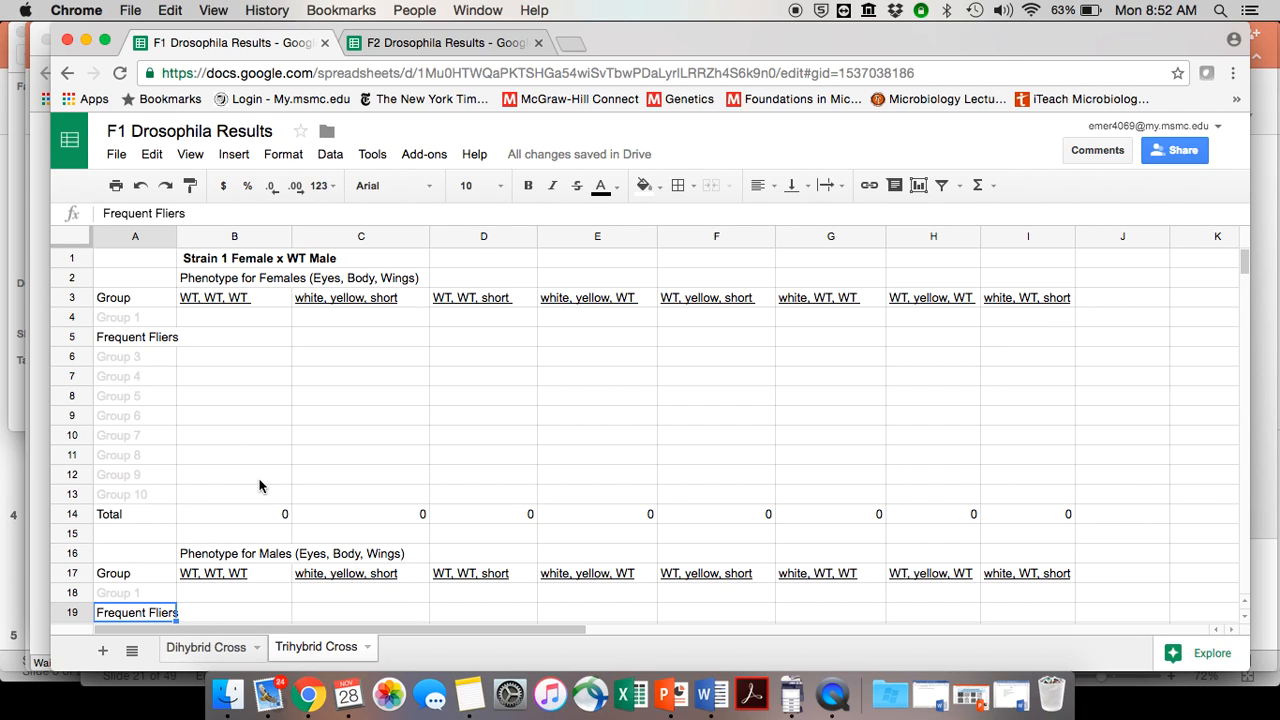
{"action": "scroll", "coordinate": [266, 262], "scroll_direction": "up", "scroll_amount": 3}
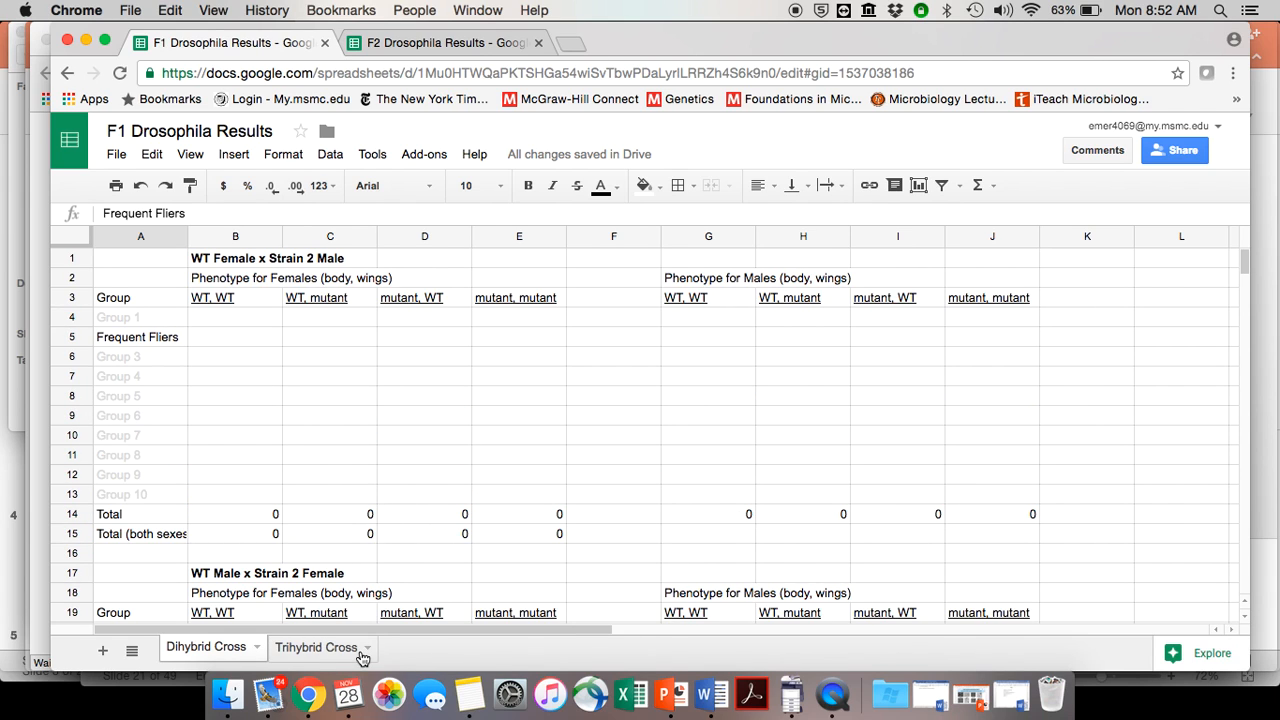
{"action": "left_click", "coordinate": [710, 694]}
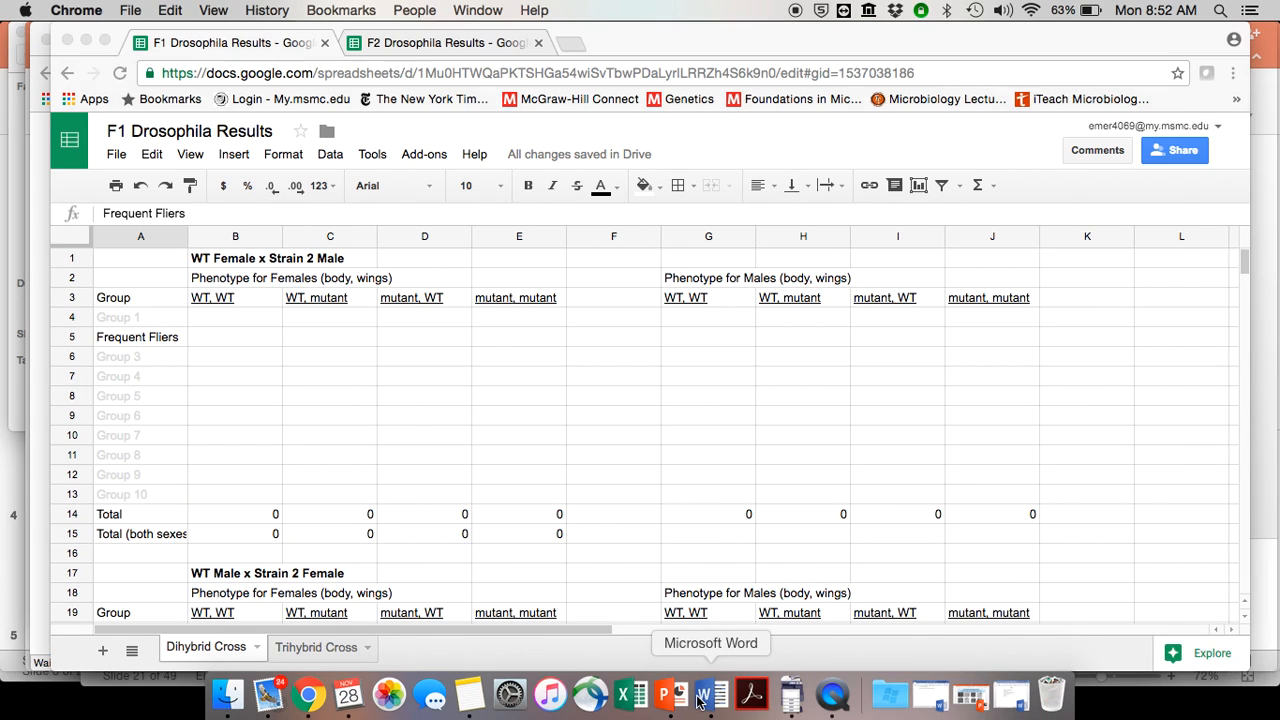
{"action": "left_click_drag", "start_coordinate": [343, 259], "coordinate": [499, 261]}
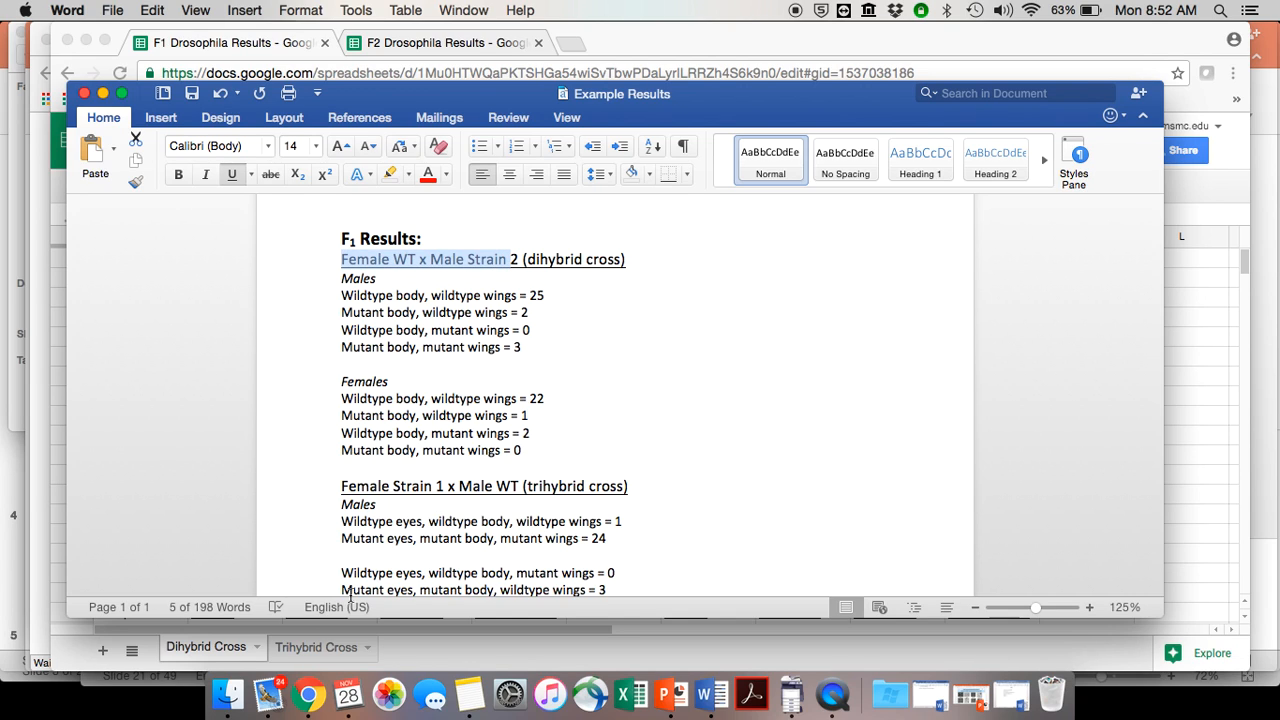
{"action": "left_click", "coordinate": [291, 689]}
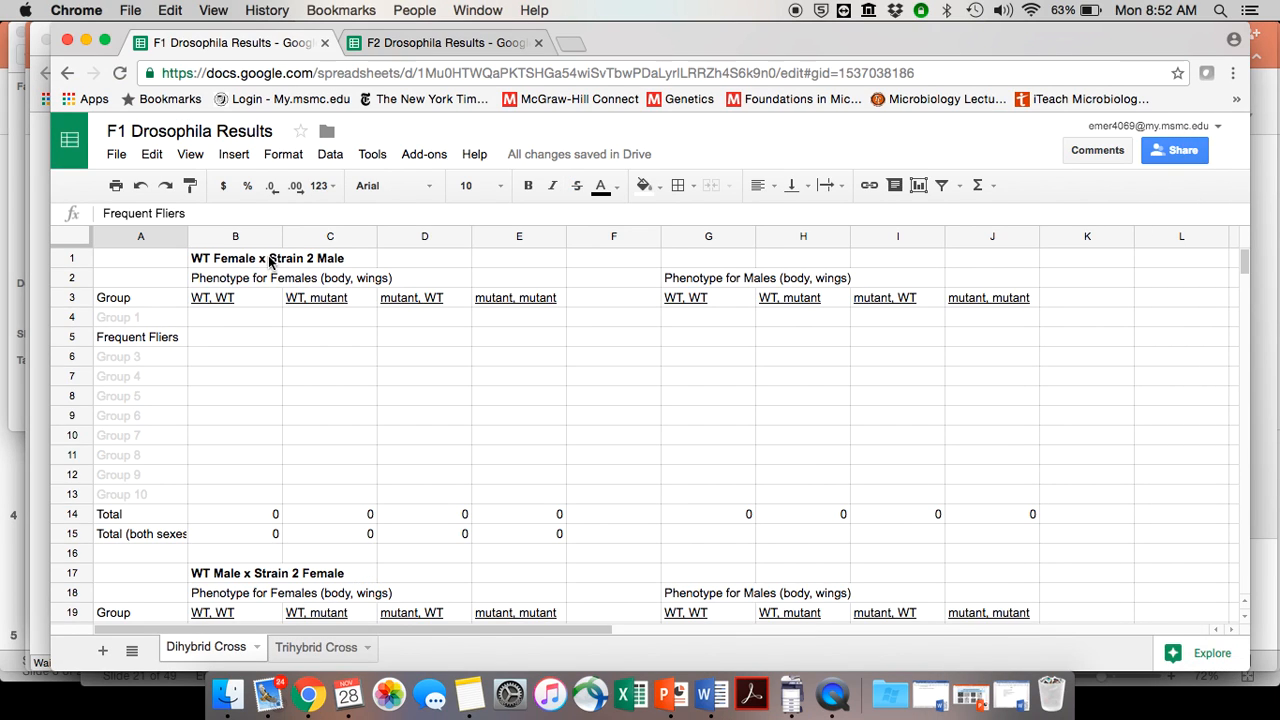
{"action": "scroll", "coordinate": [242, 262], "scroll_direction": "down", "scroll_amount": 3}
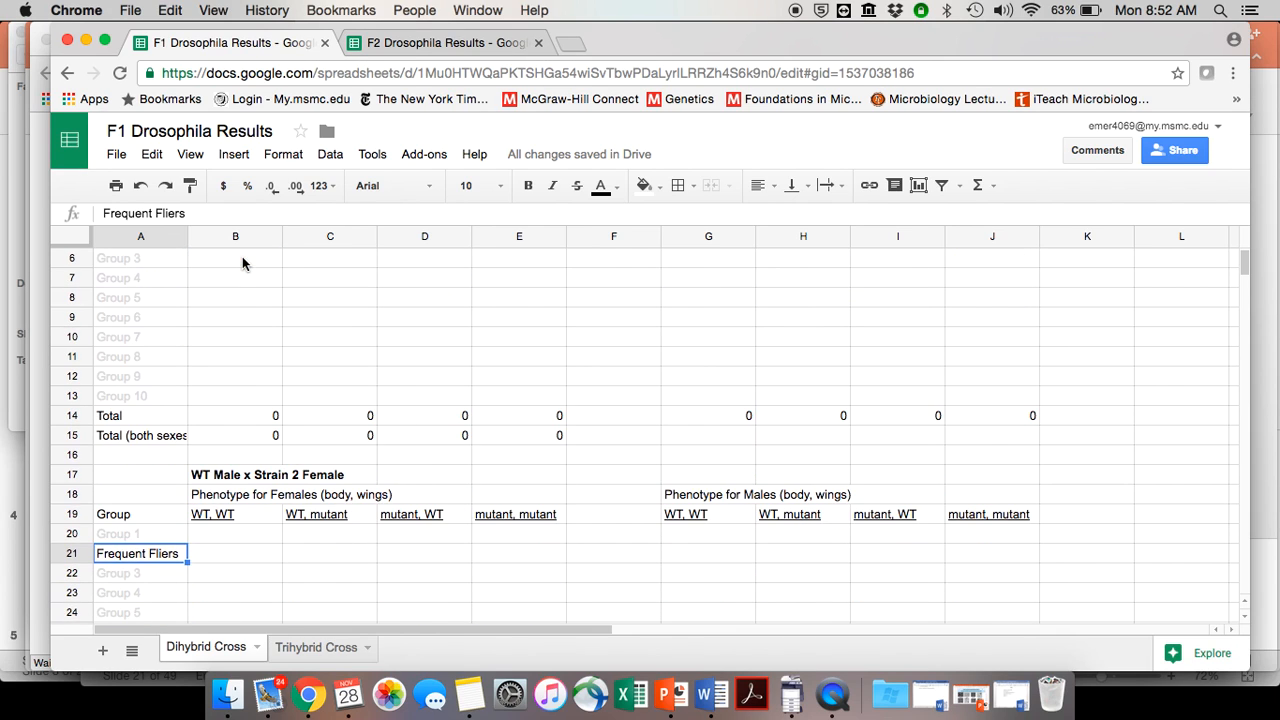
{"action": "scroll", "coordinate": [242, 262], "scroll_direction": "up", "scroll_amount": 3}
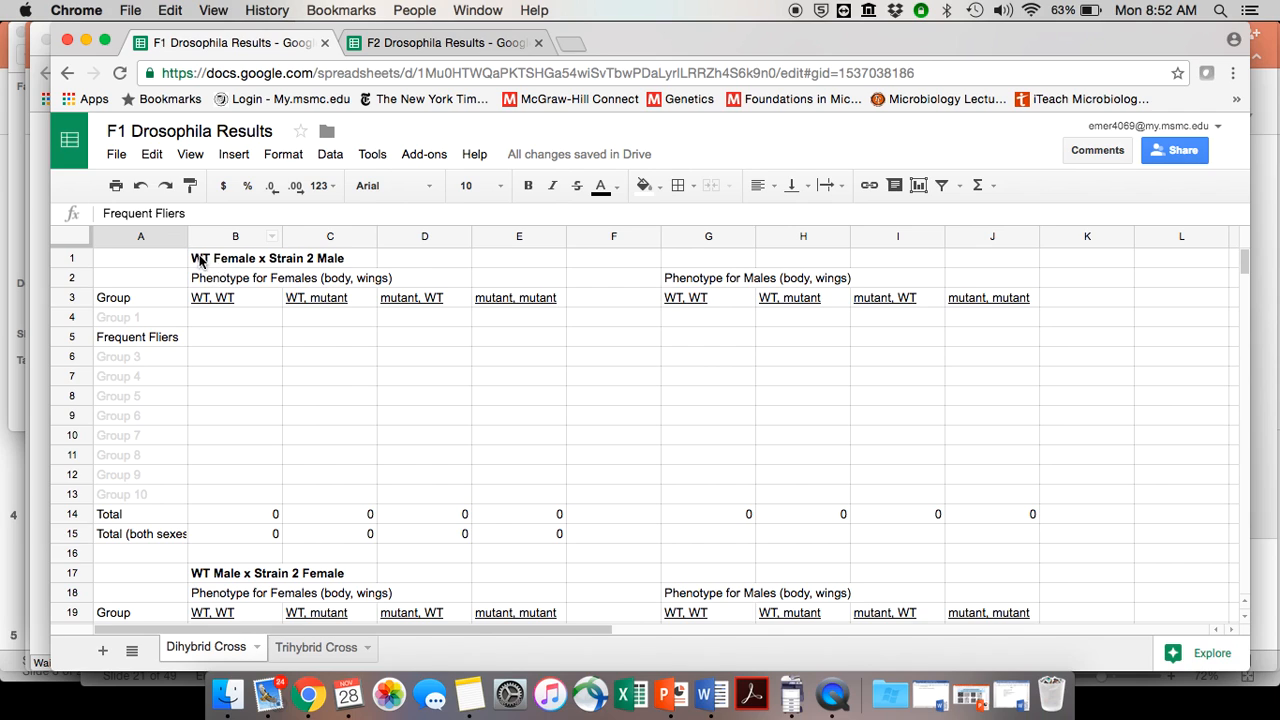
Examine the Frequent Fliers rows under both reciprocal dihybrid crosses to tell which table matches the group's cross.
{"action": "scroll", "coordinate": [245, 382], "scroll_direction": "down", "scroll_amount": 4}
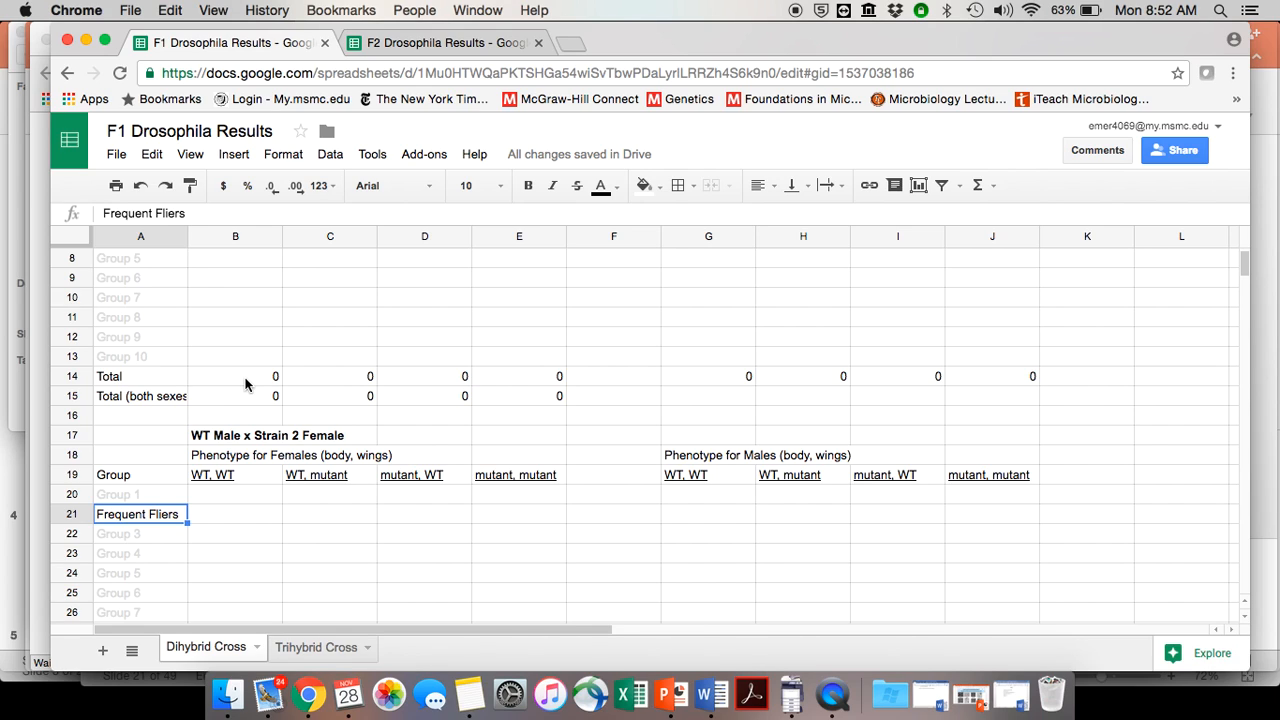
{"action": "left_click", "coordinate": [241, 513]}
{"action": "left_click", "coordinate": [322, 512]}
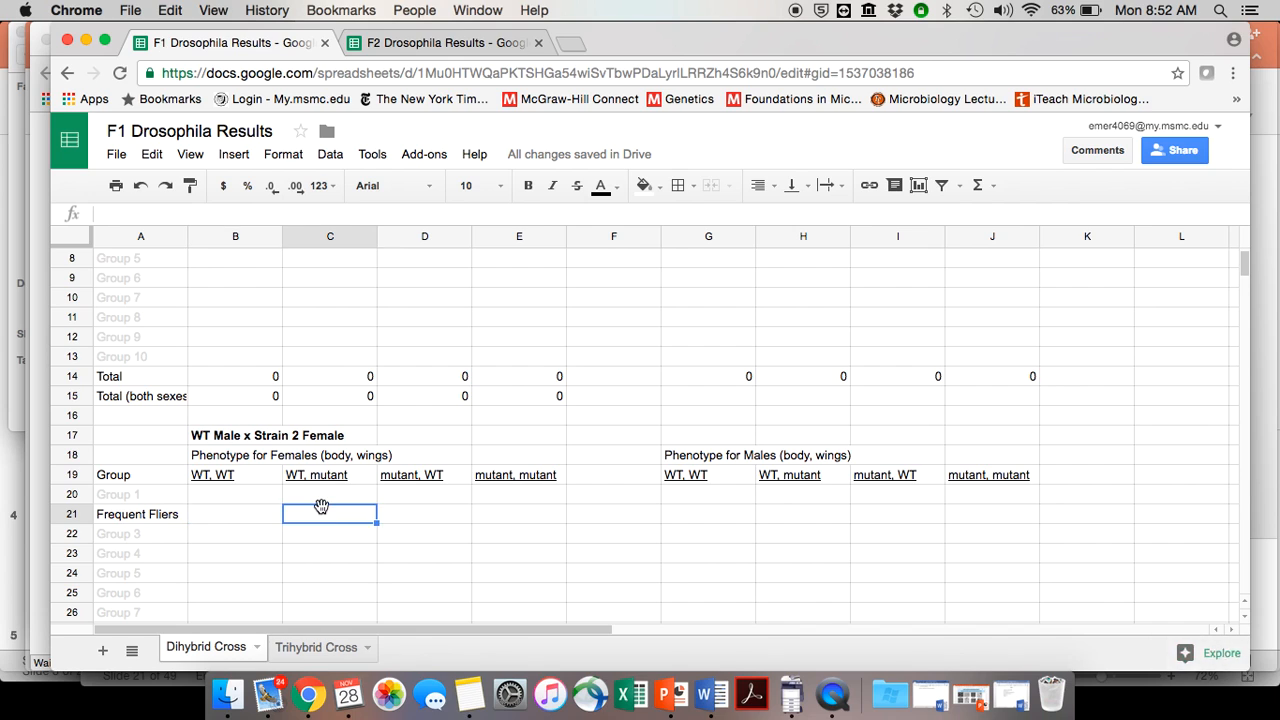
{"action": "scroll", "coordinate": [320, 510], "scroll_direction": "up", "scroll_amount": 7}
{"action": "left_click", "coordinate": [251, 338]}
{"action": "left_click", "coordinate": [322, 343]}
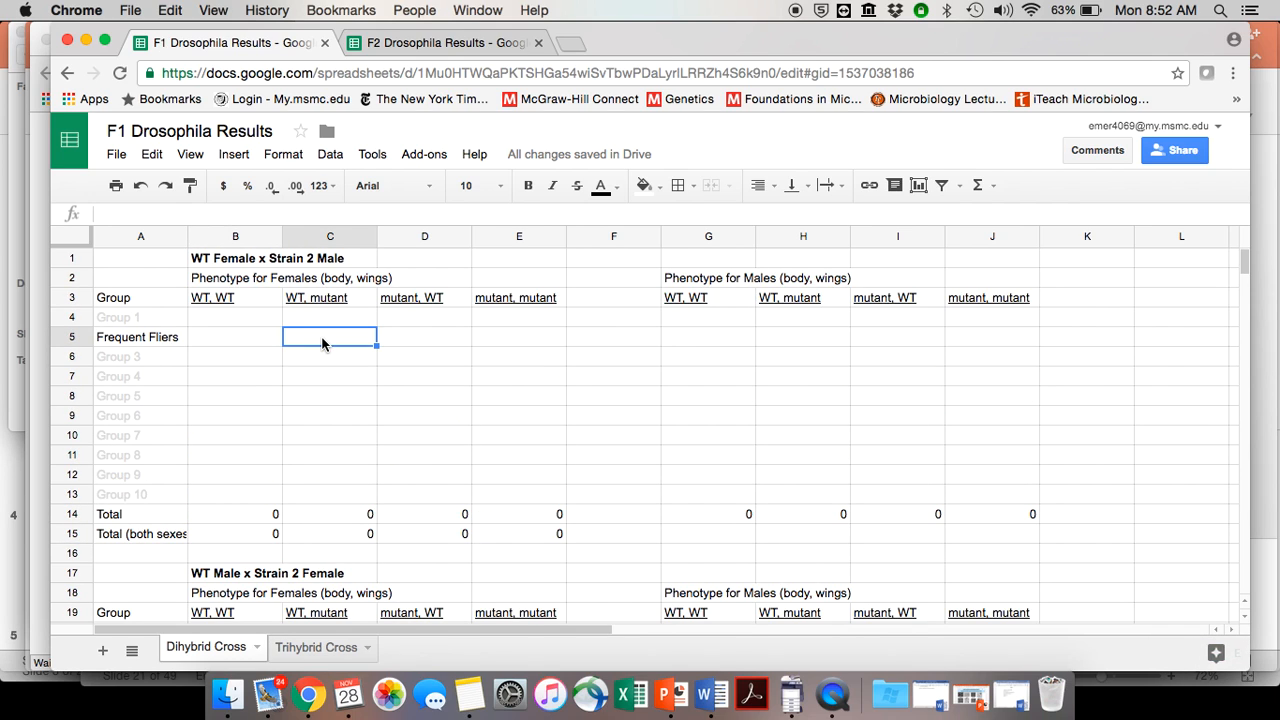
{"action": "scroll", "coordinate": [322, 343], "scroll_direction": "down", "scroll_amount": 2}
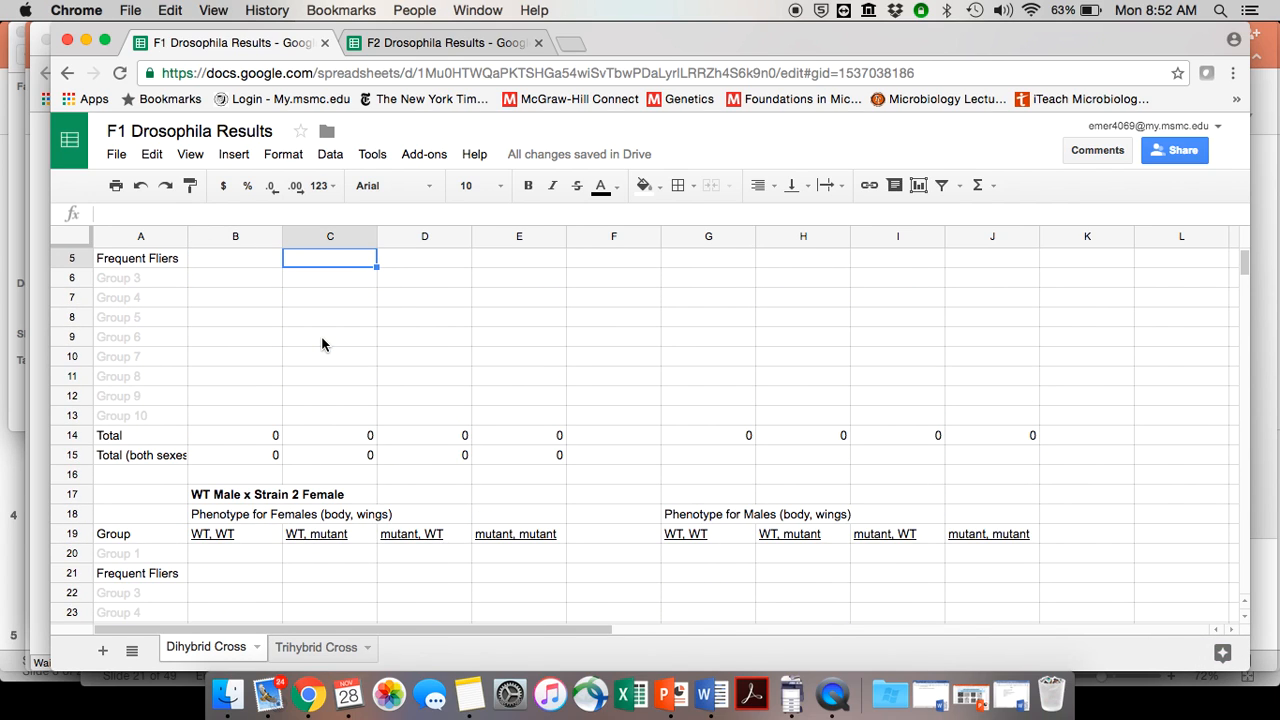
{"action": "scroll", "coordinate": [322, 343], "scroll_direction": "up", "scroll_amount": 2}
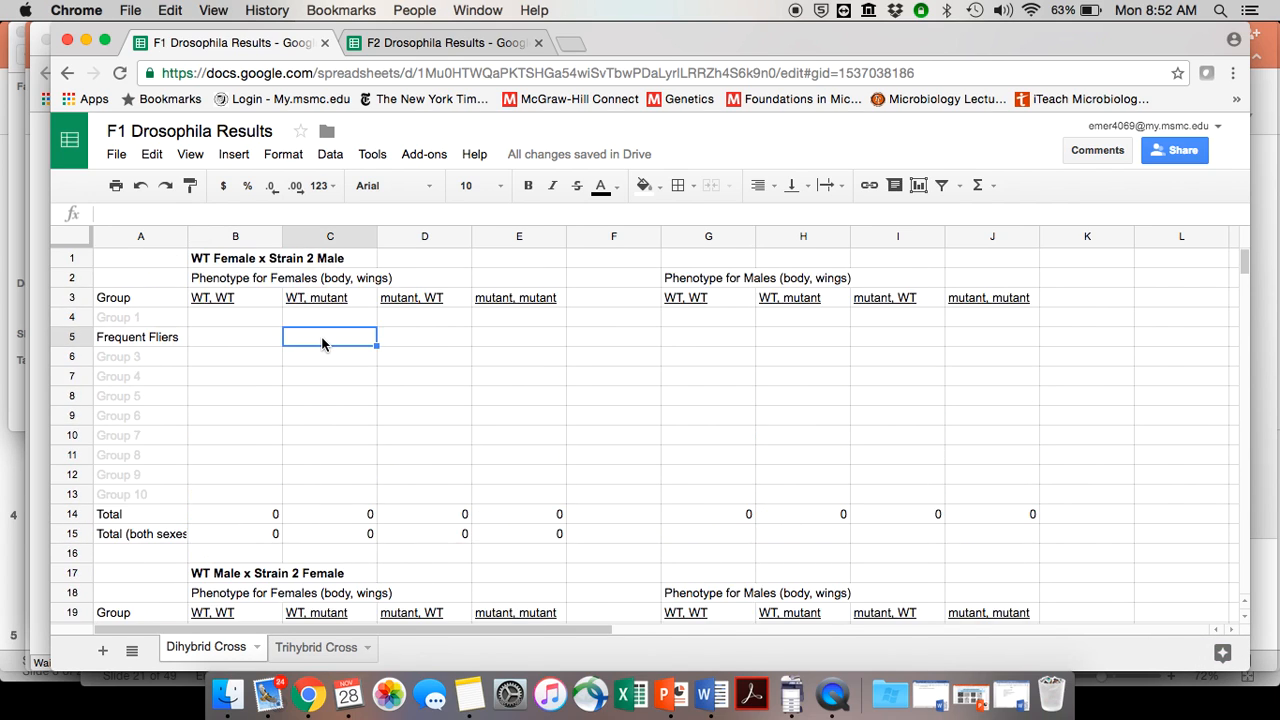
Using Word's Example Results, enter 25 for Frequent Fliers males with WT, WT in the WT Female x Strain 2 Male table of the F1 spreadsheet.
{"action": "left_click", "coordinate": [230, 342]}
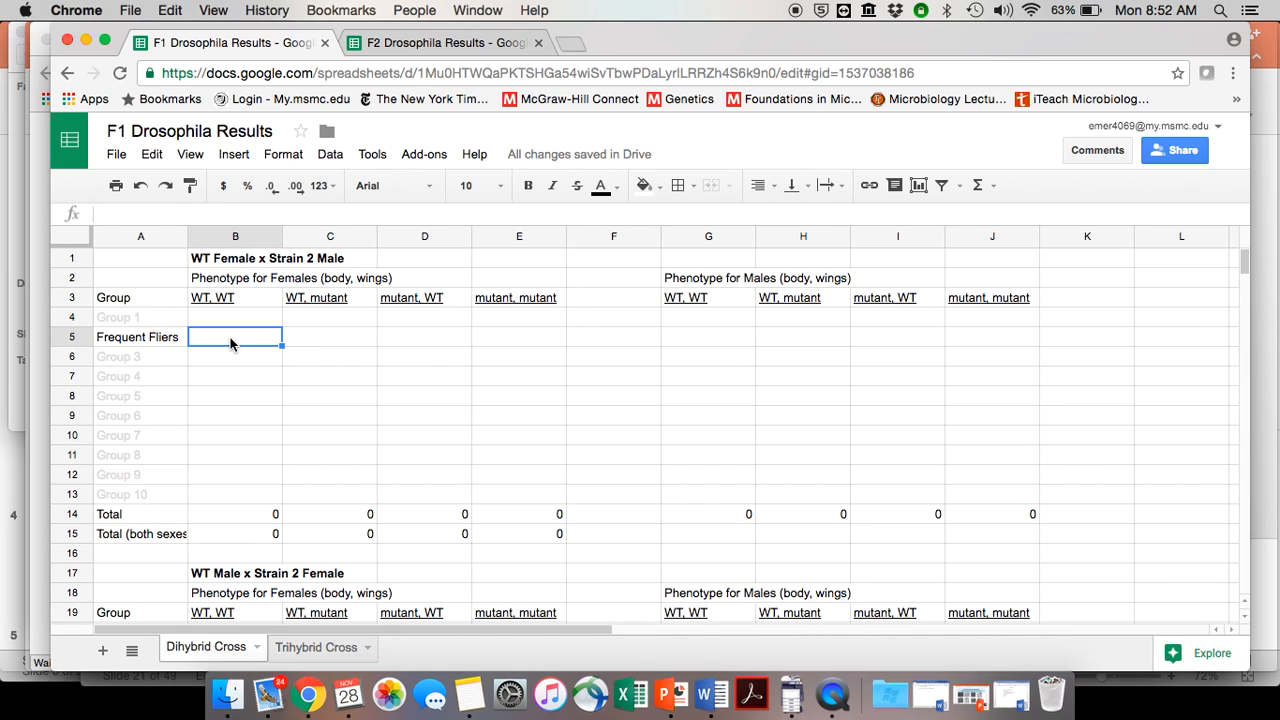
{"action": "scroll", "coordinate": [230, 400], "scroll_direction": "down", "scroll_amount": 5}
{"action": "left_click", "coordinate": [229, 480]}
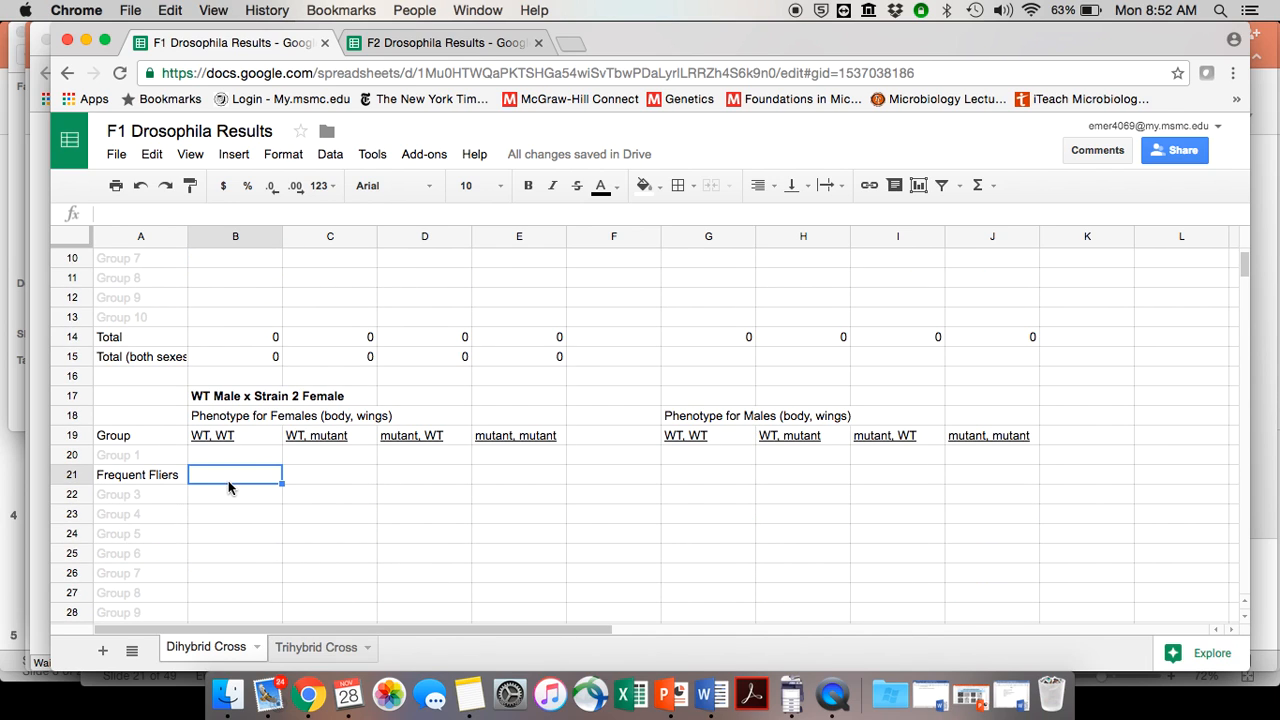
{"action": "scroll", "coordinate": [229, 487], "scroll_direction": "up", "scroll_amount": 5}
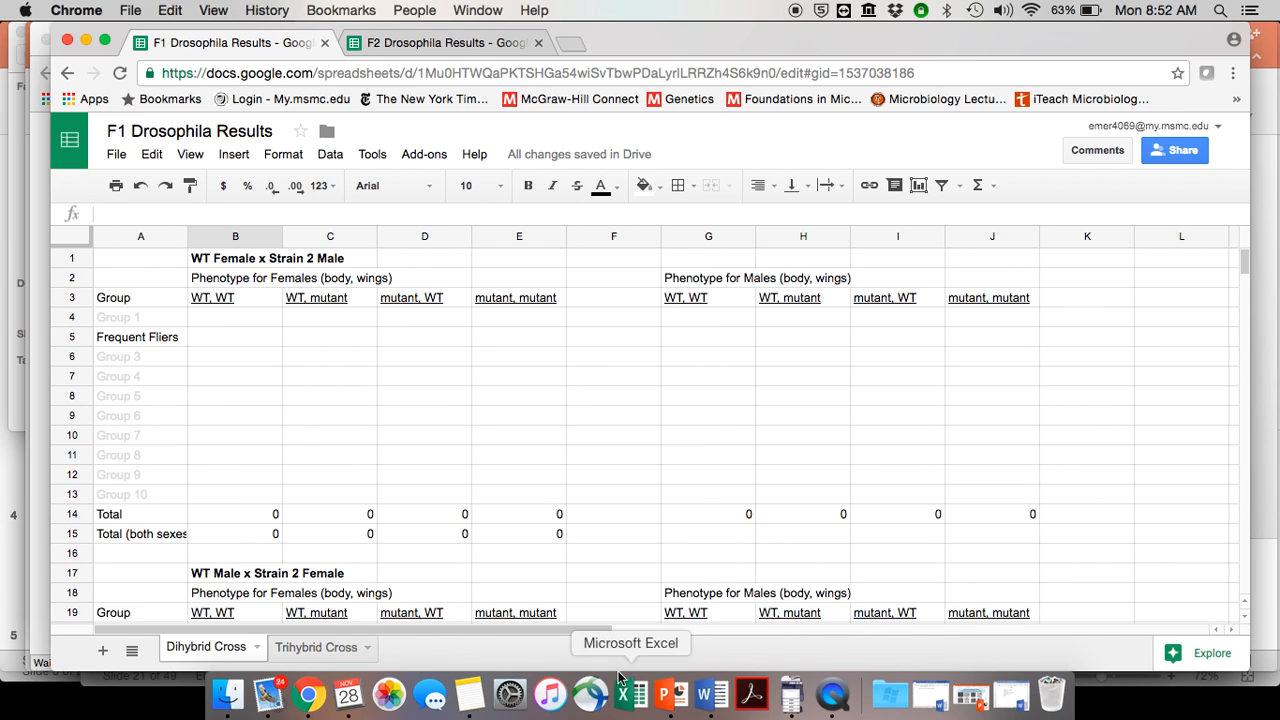
{"action": "left_click", "coordinate": [698, 709]}
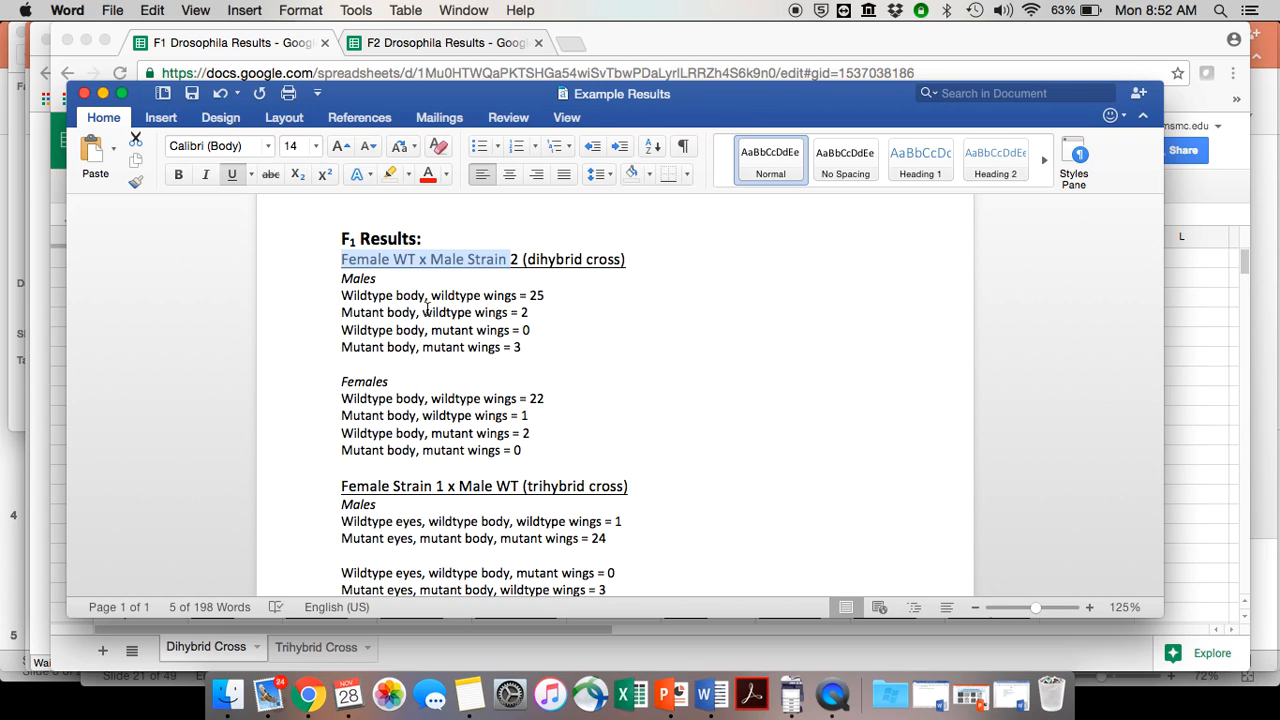
{"action": "left_click", "coordinate": [545, 296]}
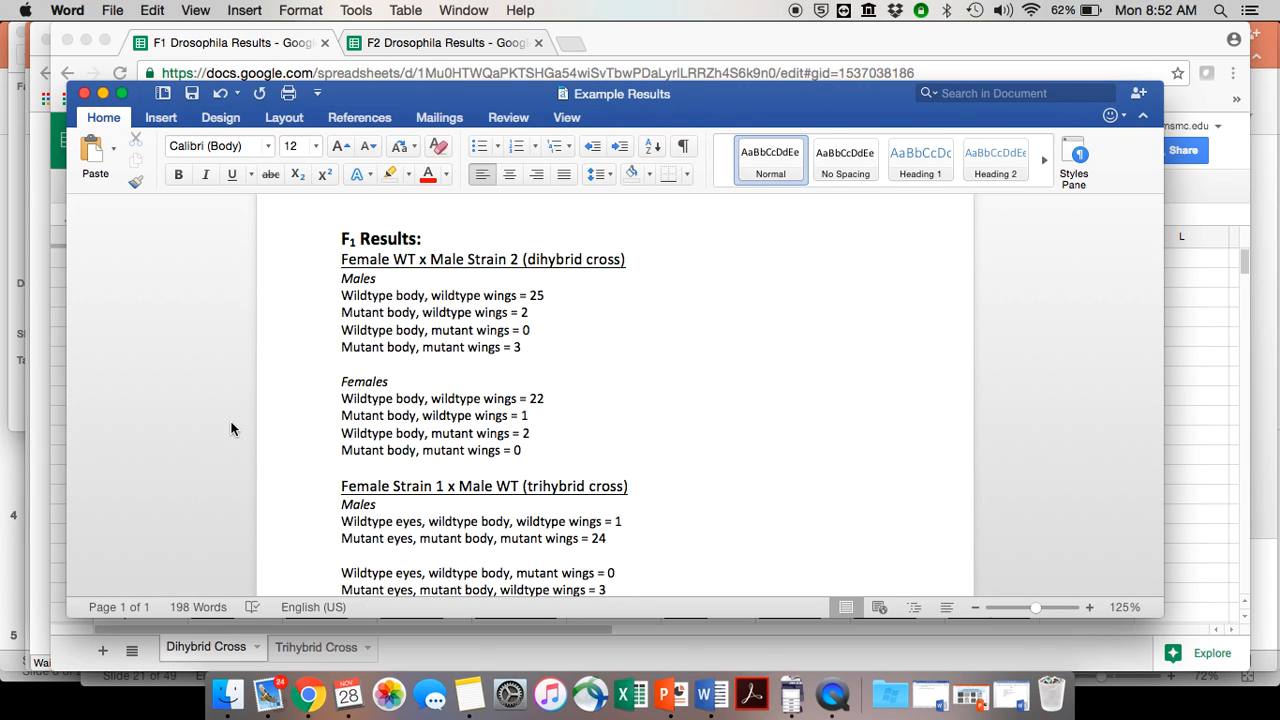
{"action": "left_click", "coordinate": [309, 694]}
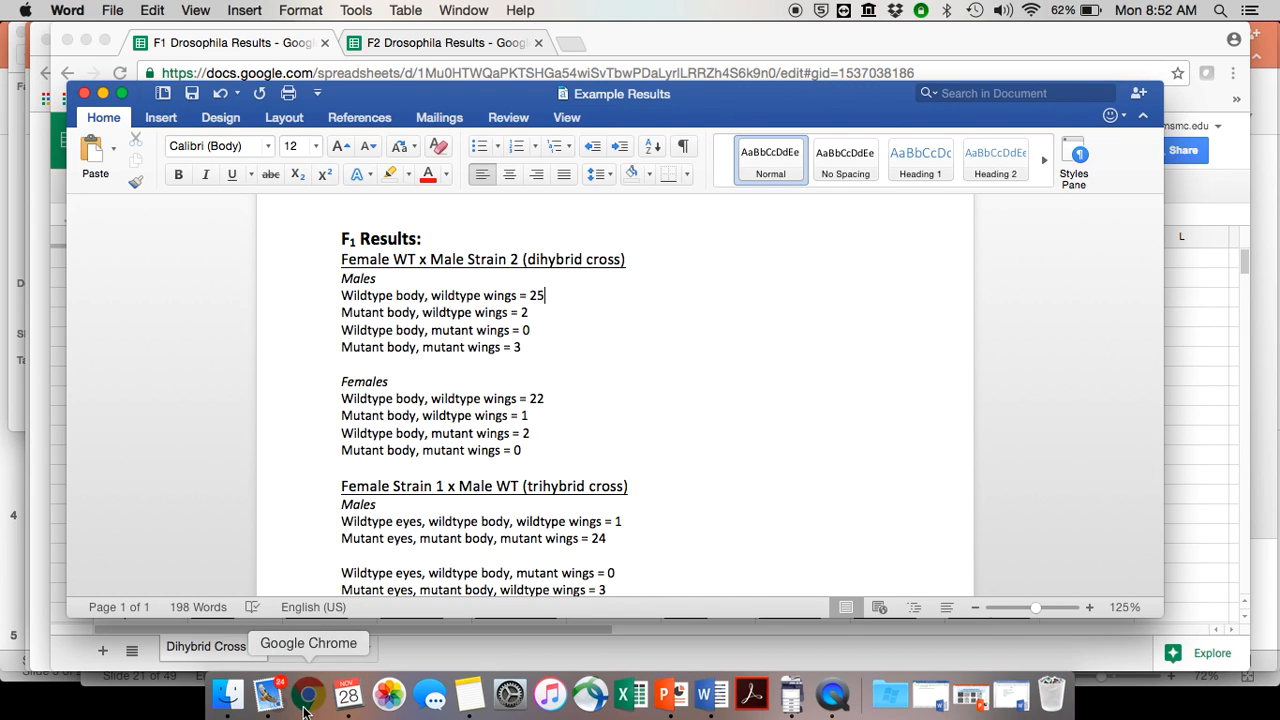
{"action": "left_click", "coordinate": [690, 279]}
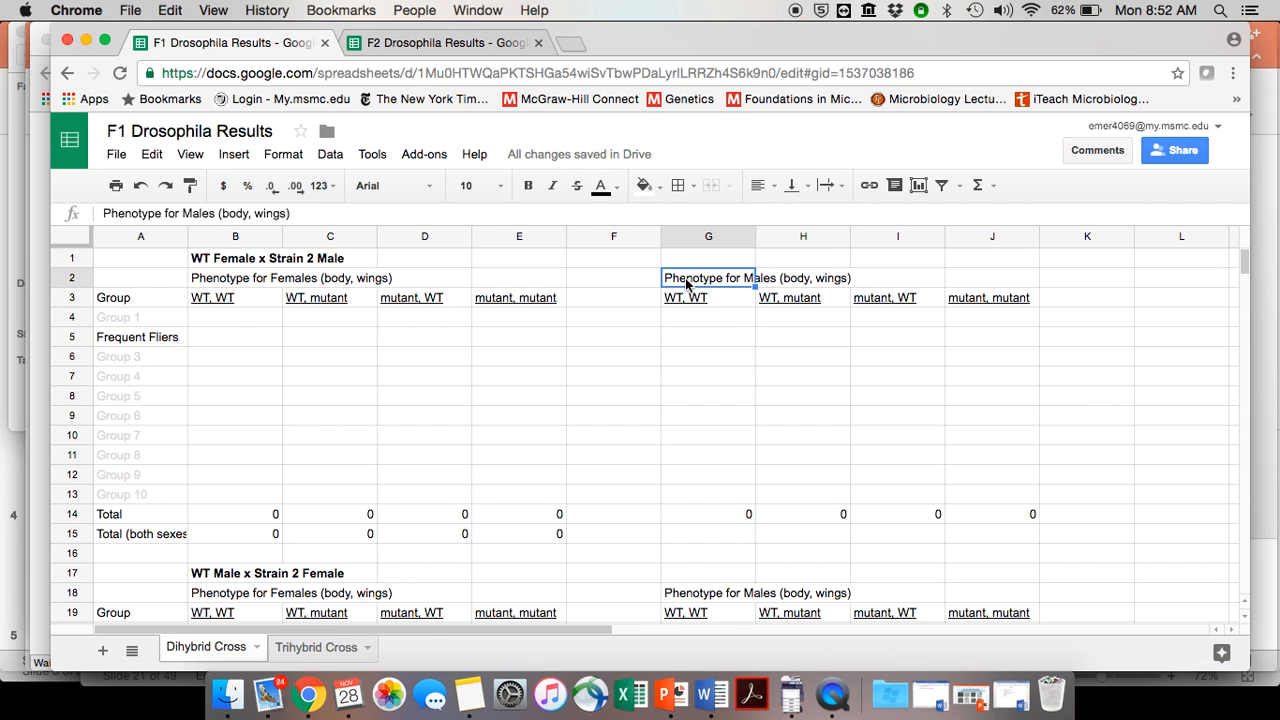
{"action": "left_click", "coordinate": [684, 302]}
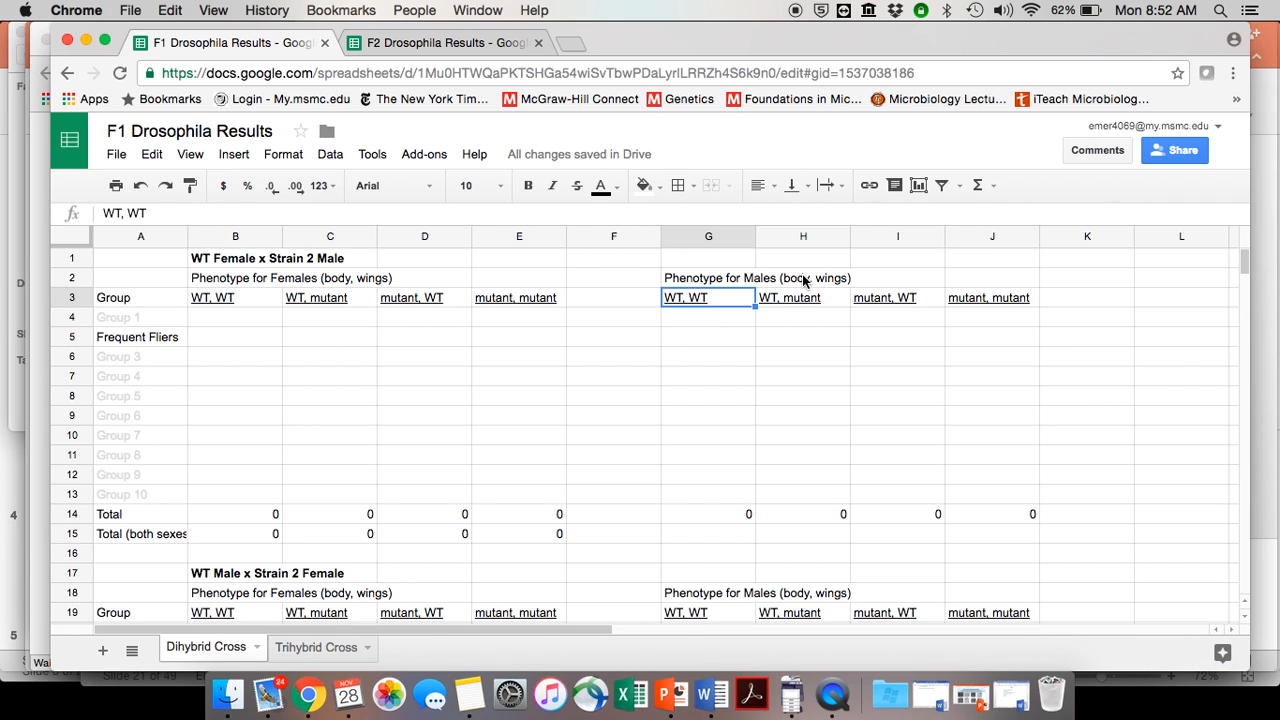
{"action": "left_click", "coordinate": [707, 338]}
{"action": "type", "text": "25"}
{"action": "key", "text": "Return"}
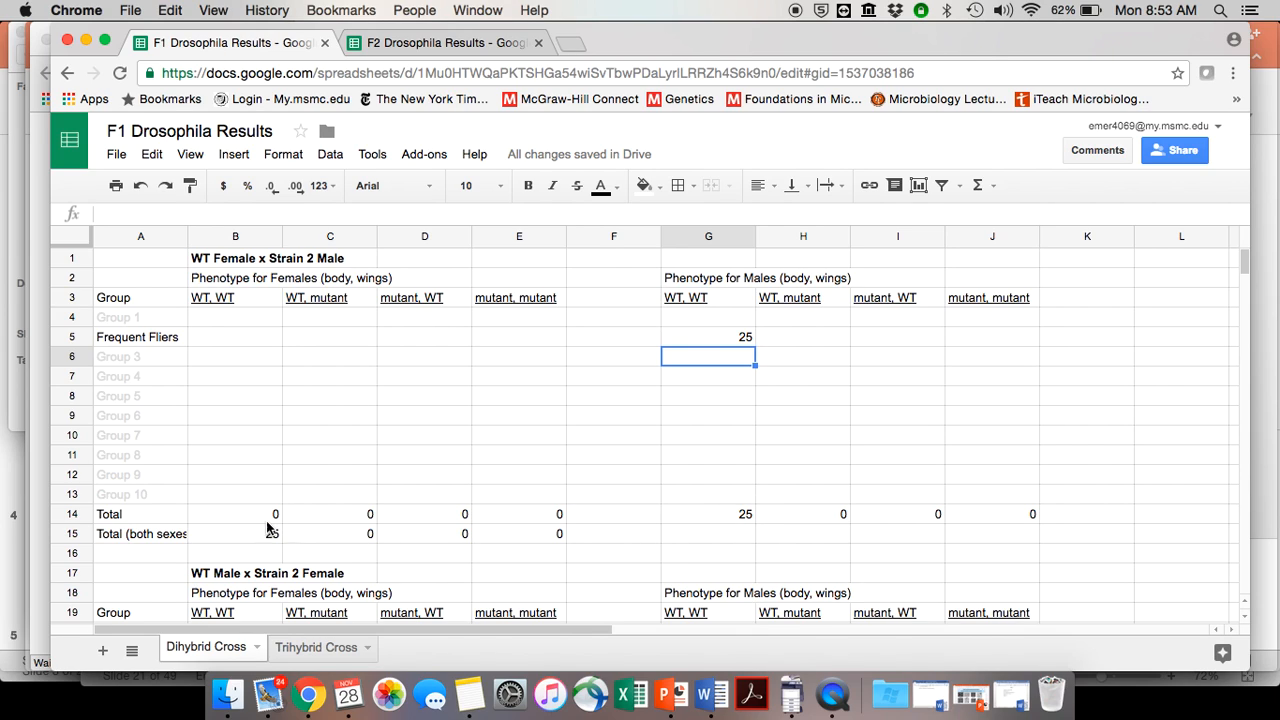
Check the male mutant body, wildtype wings count in Word and enter 2 under mutant, WT for Frequent Fliers males in the F1 spreadsheet.
{"action": "left_click", "coordinate": [712, 697]}
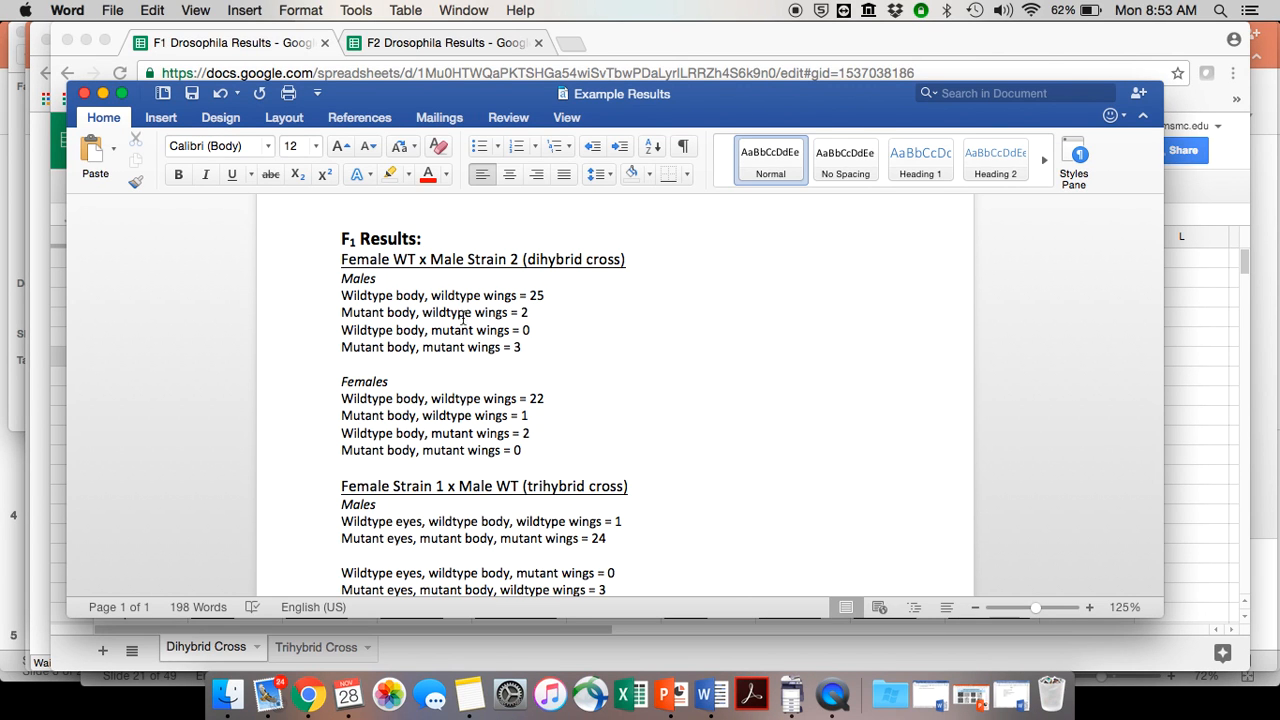
{"action": "left_click", "coordinate": [312, 695]}
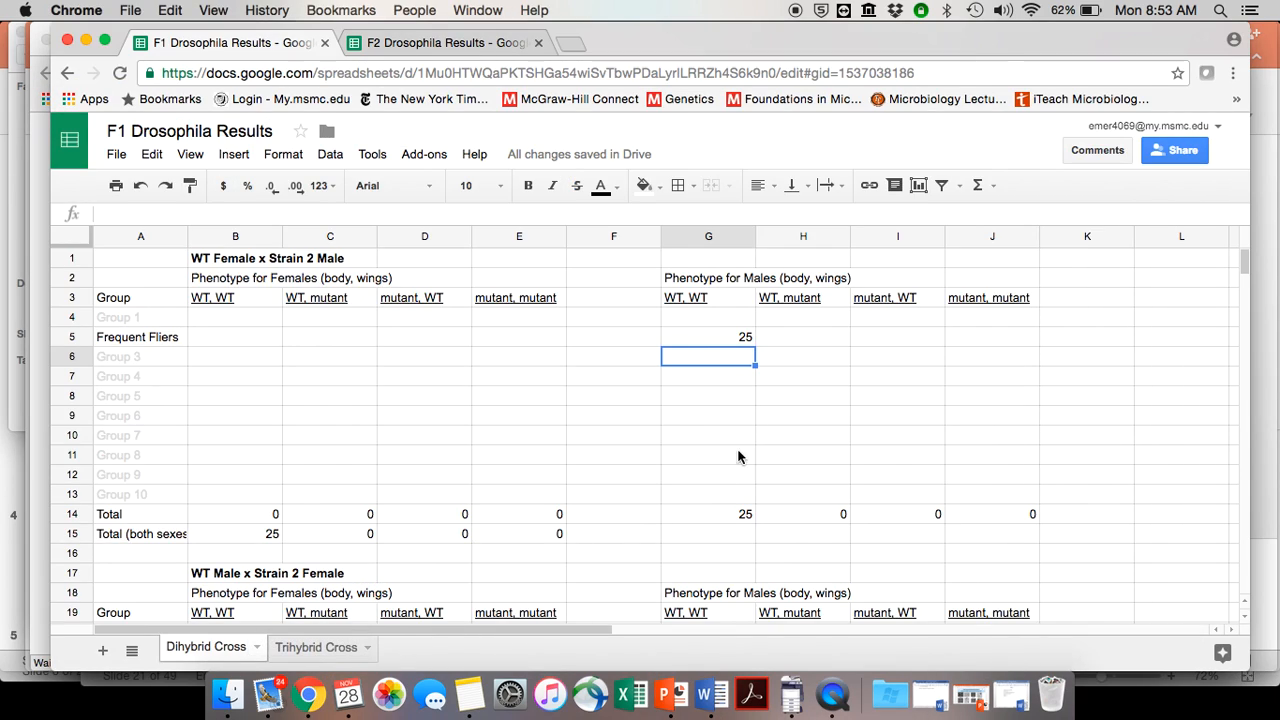
{"action": "left_click", "coordinate": [884, 301]}
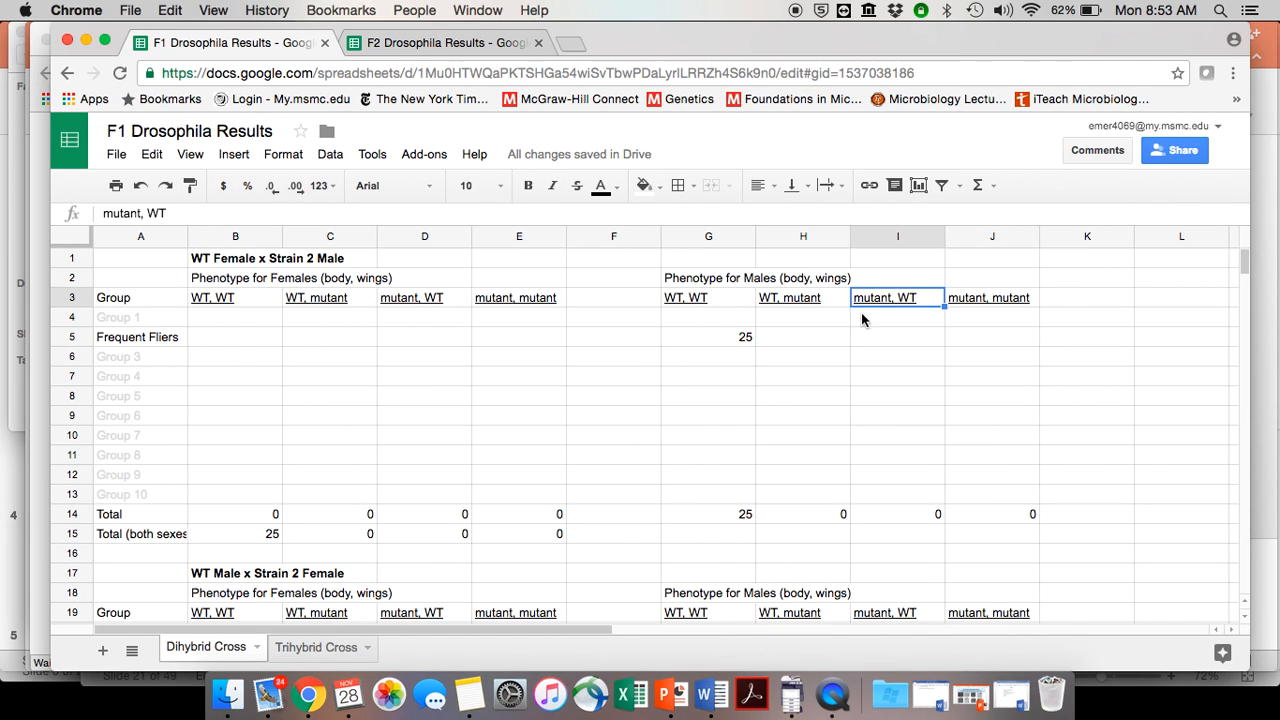
{"action": "left_click", "coordinate": [885, 343]}
{"action": "key", "text": "Return"}
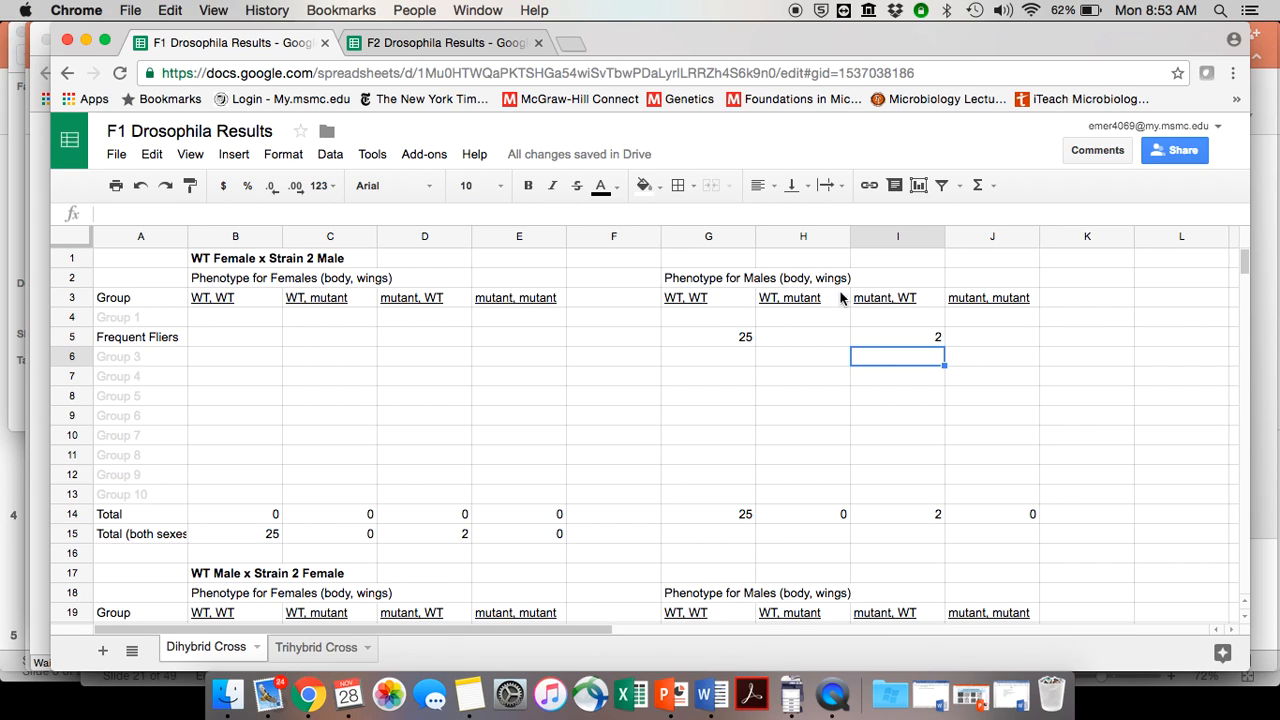
Look up the male wildtype body, mutant wings count in Word and enter 0 under WT, mutant in the Frequent Fliers males' row.
{"action": "left_click", "coordinate": [710, 693]}
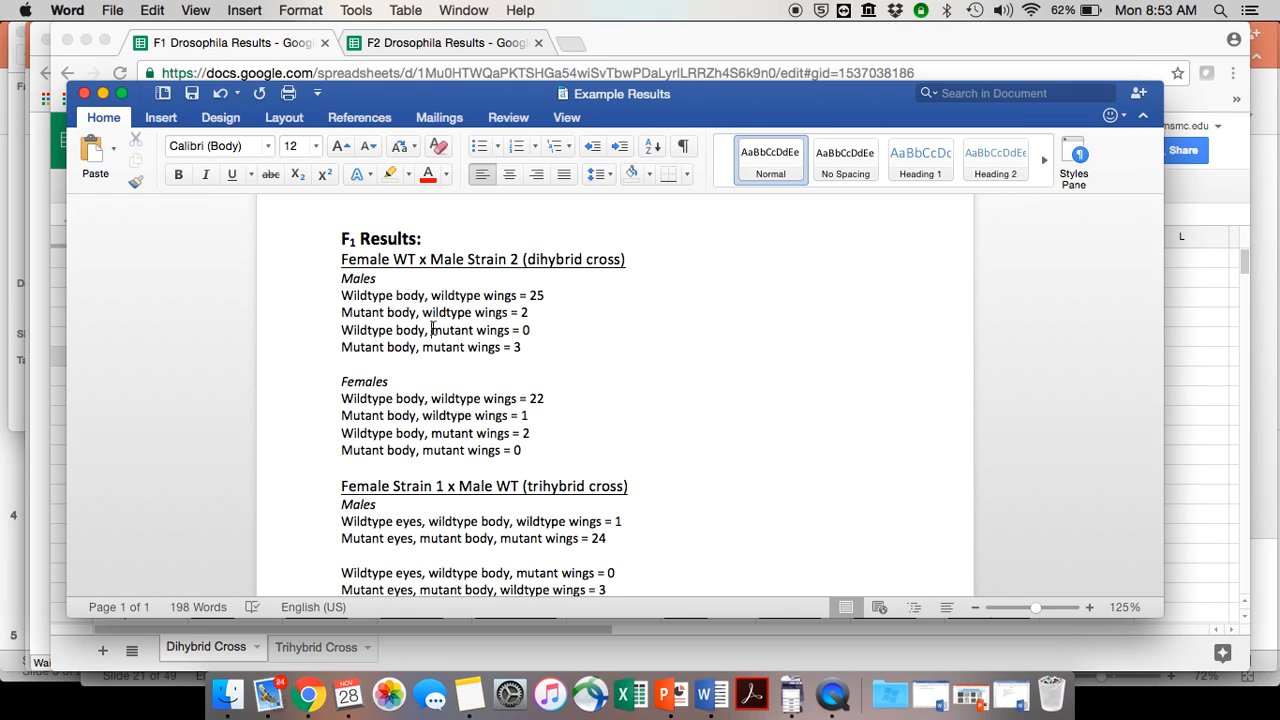
{"action": "left_click", "coordinate": [309, 693]}
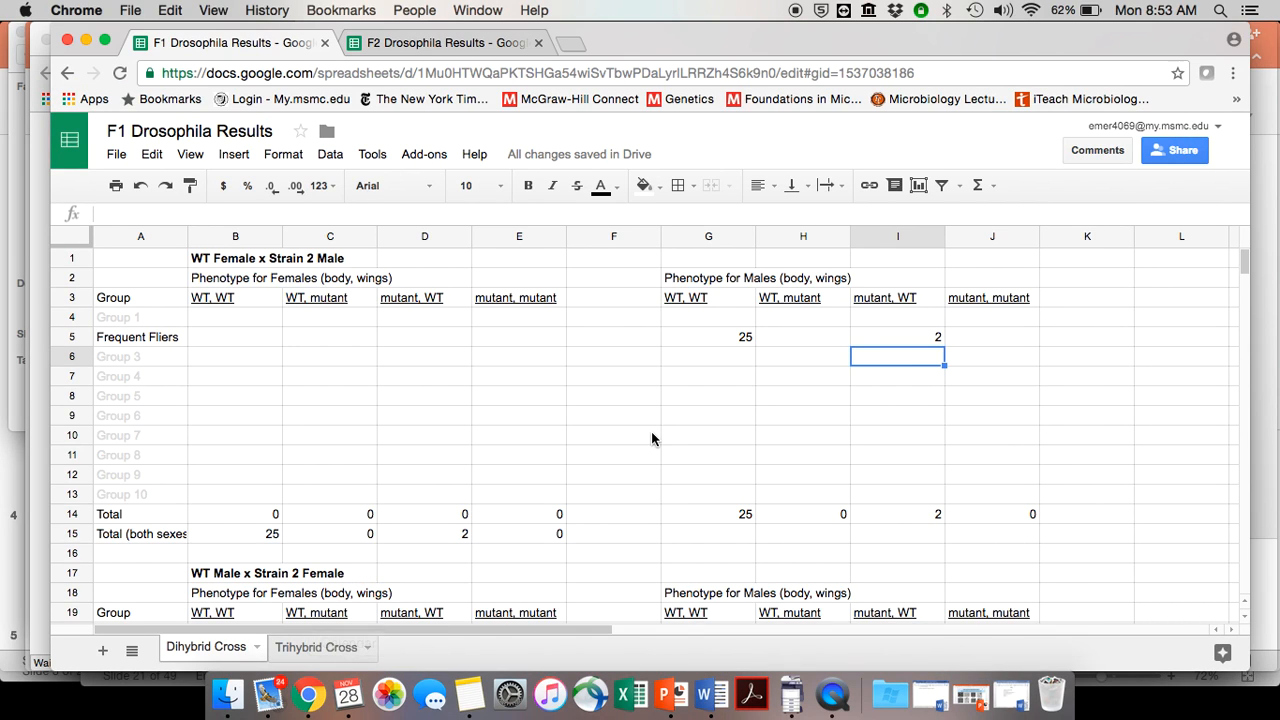
{"action": "left_click", "coordinate": [801, 336]}
{"action": "type", "text": "0"}
{"action": "key", "text": "Return"}
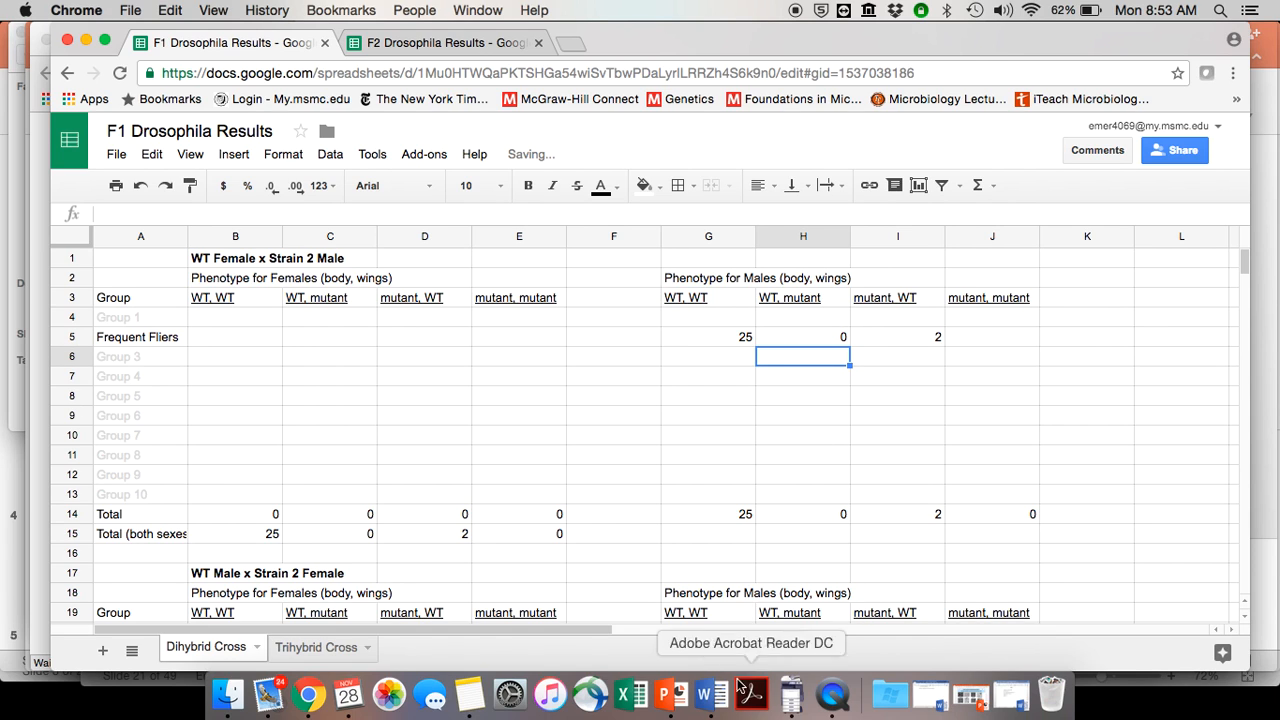
Look up the male double-mutant count in Word and enter 3 under mutant, mutant in the Frequent Fliers males' row.
{"action": "left_click", "coordinate": [710, 693]}
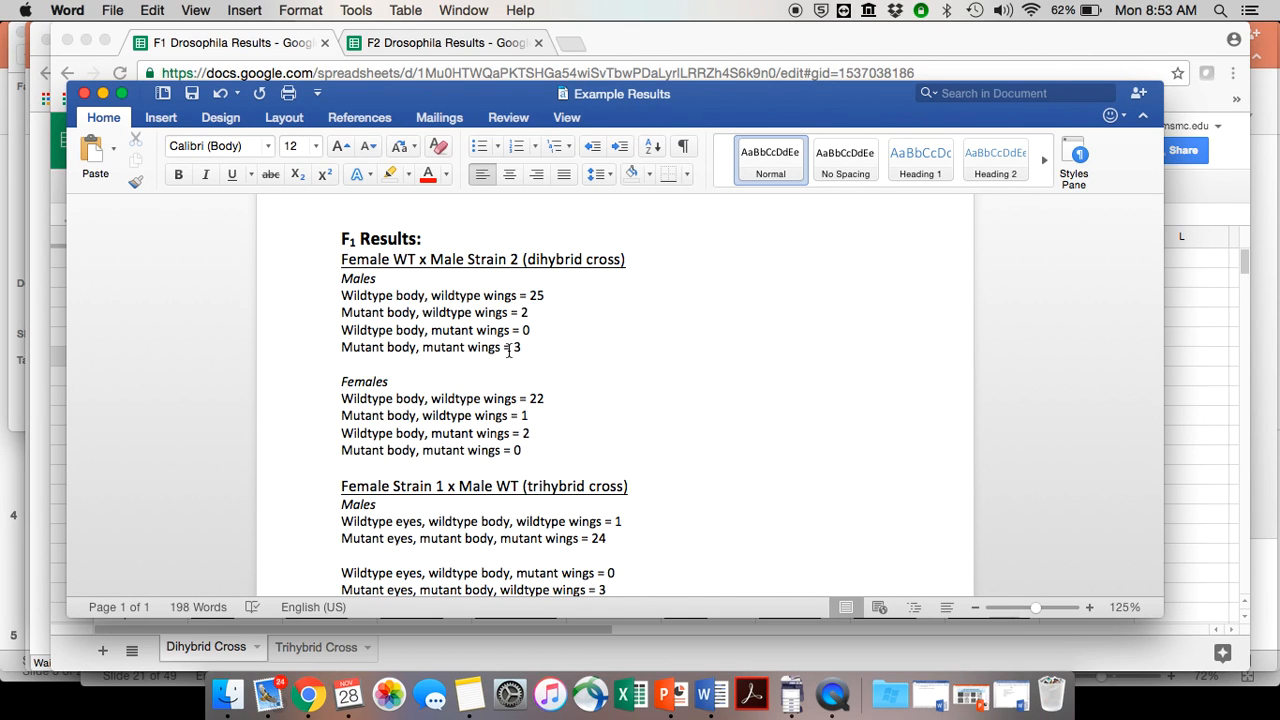
{"action": "left_click", "coordinate": [309, 693]}
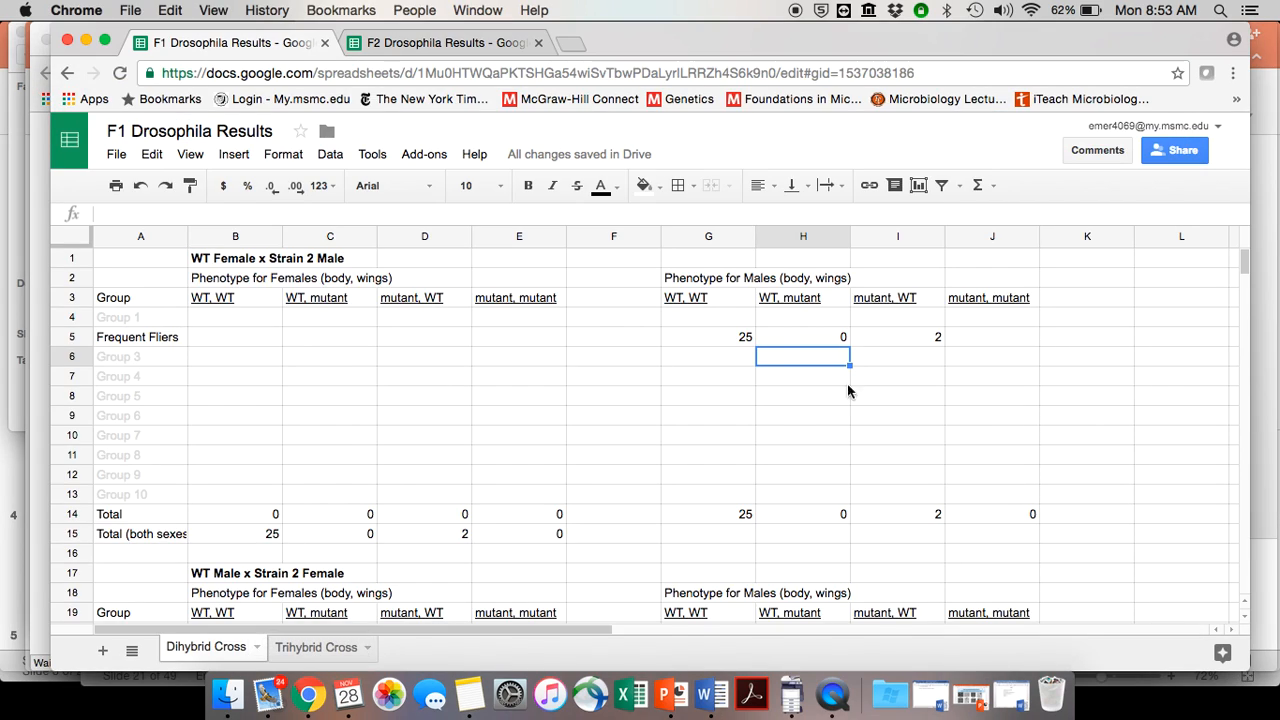
{"action": "left_click", "coordinate": [975, 338]}
{"action": "type", "text": "3"}
{"action": "key", "text": "Return"}
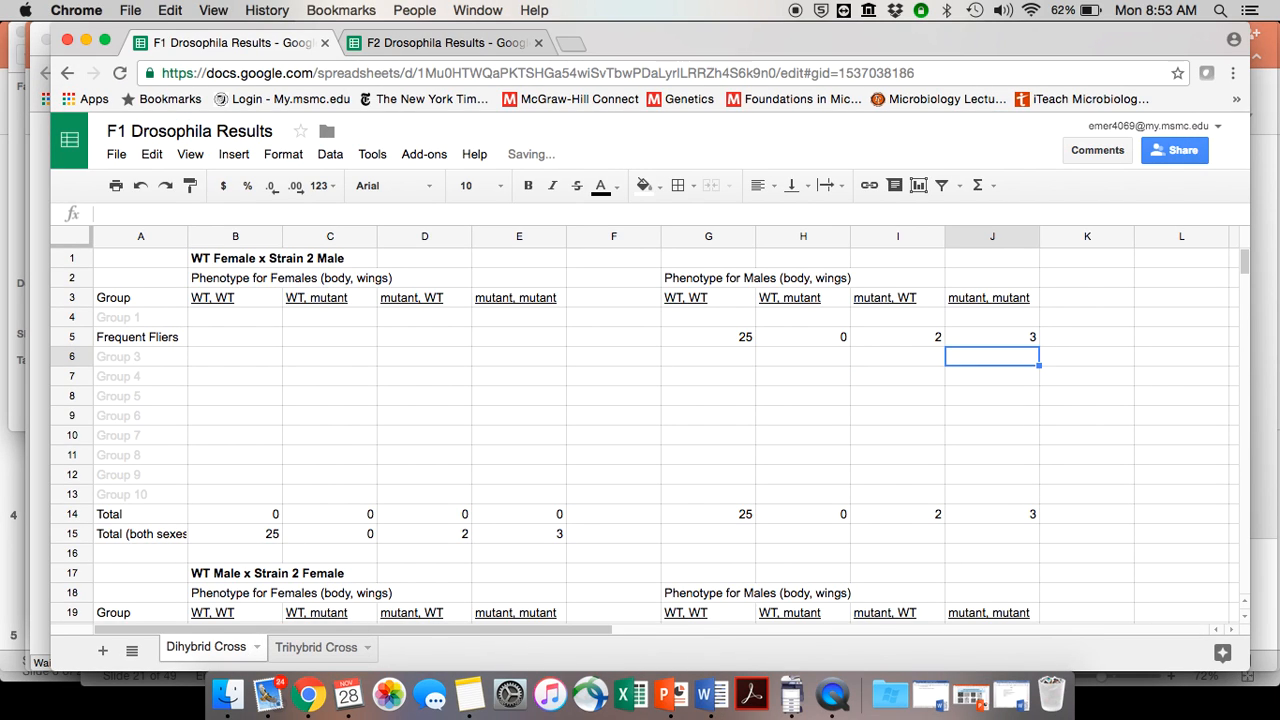
Find the female wildtype body, wildtype wings count in Word and enter 22 under WT, WT for Frequent Fliers females in the same cross table.
{"action": "left_click", "coordinate": [710, 693]}
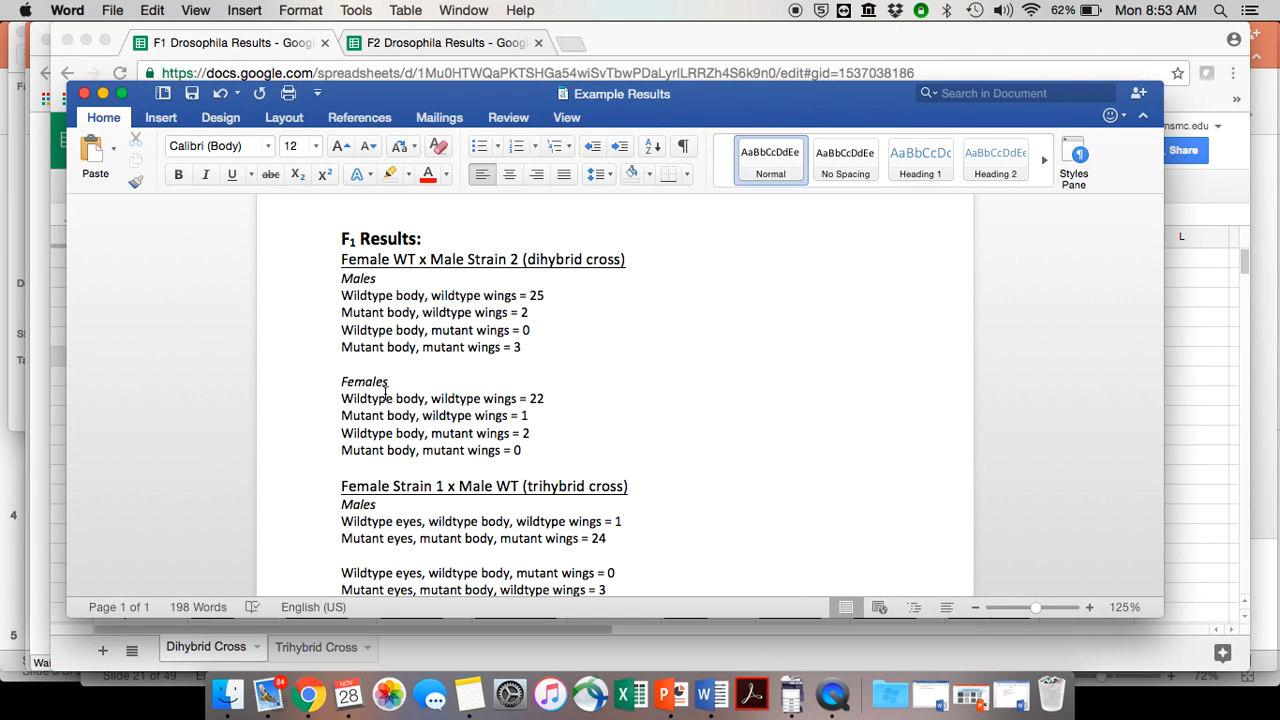
{"action": "left_click_drag", "start_coordinate": [545, 398], "coordinate": [309, 394]}
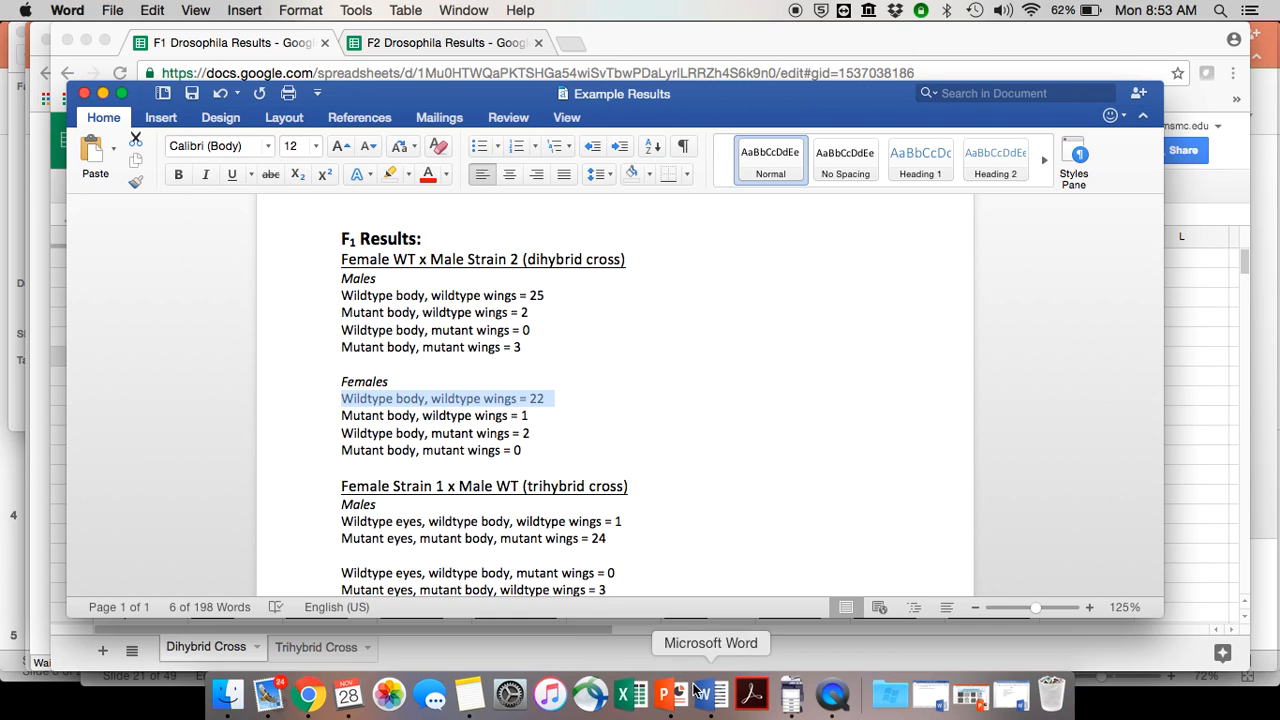
{"action": "left_click", "coordinate": [309, 693]}
{"action": "left_click", "coordinate": [238, 337]}
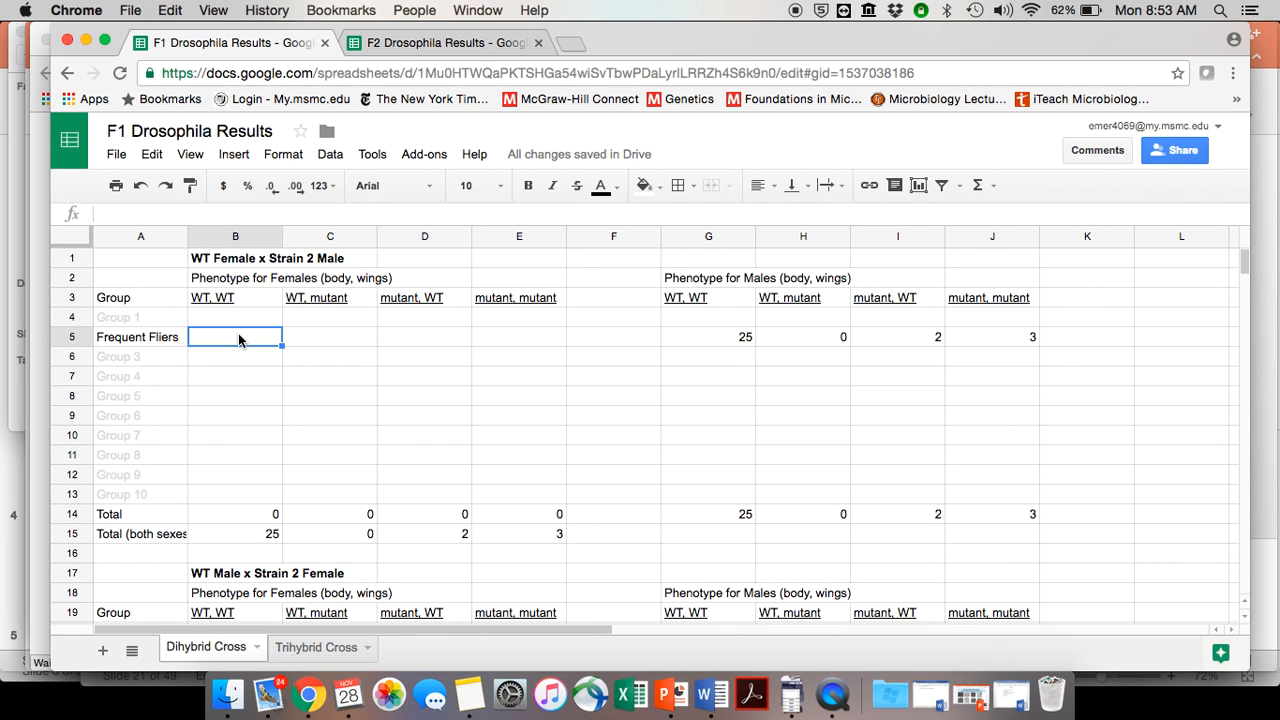
{"action": "type", "text": "22"}
{"action": "key", "text": "Return"}
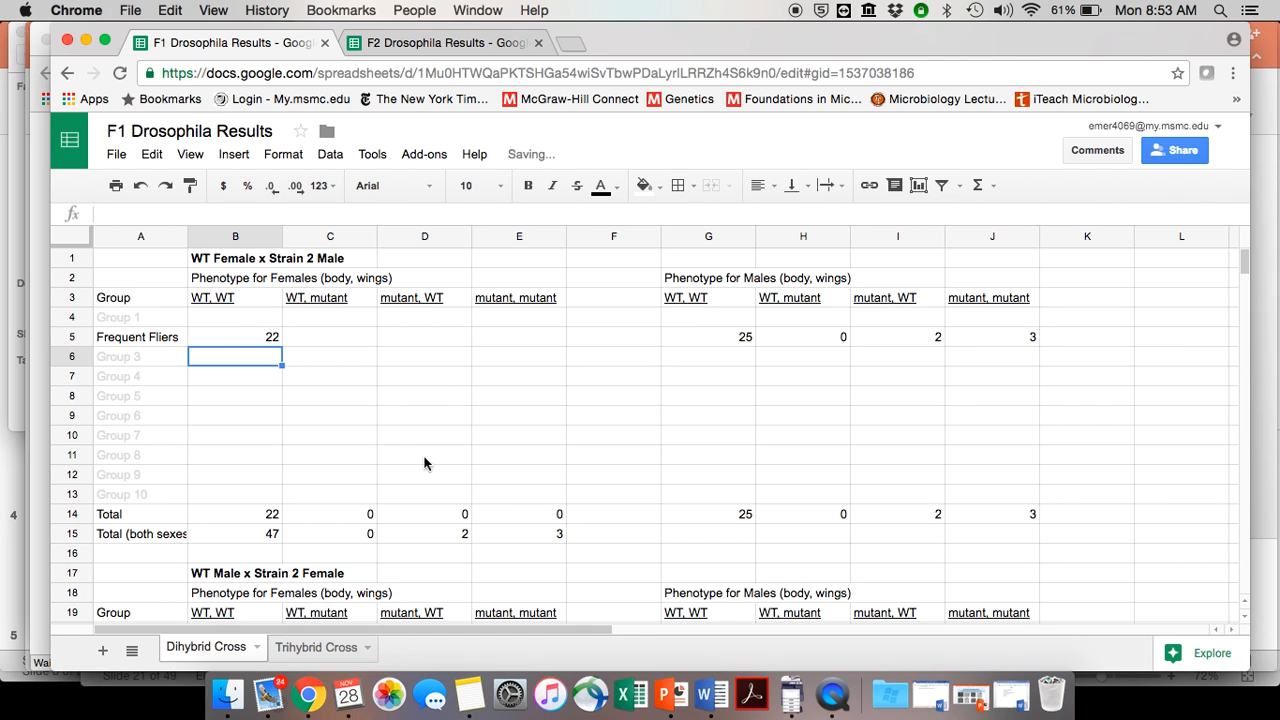
Check the female mutant body, wildtype wings count in Word and enter 1 under mutant, WT in the Frequent Fliers females' row.
{"action": "left_click", "coordinate": [716, 705]}
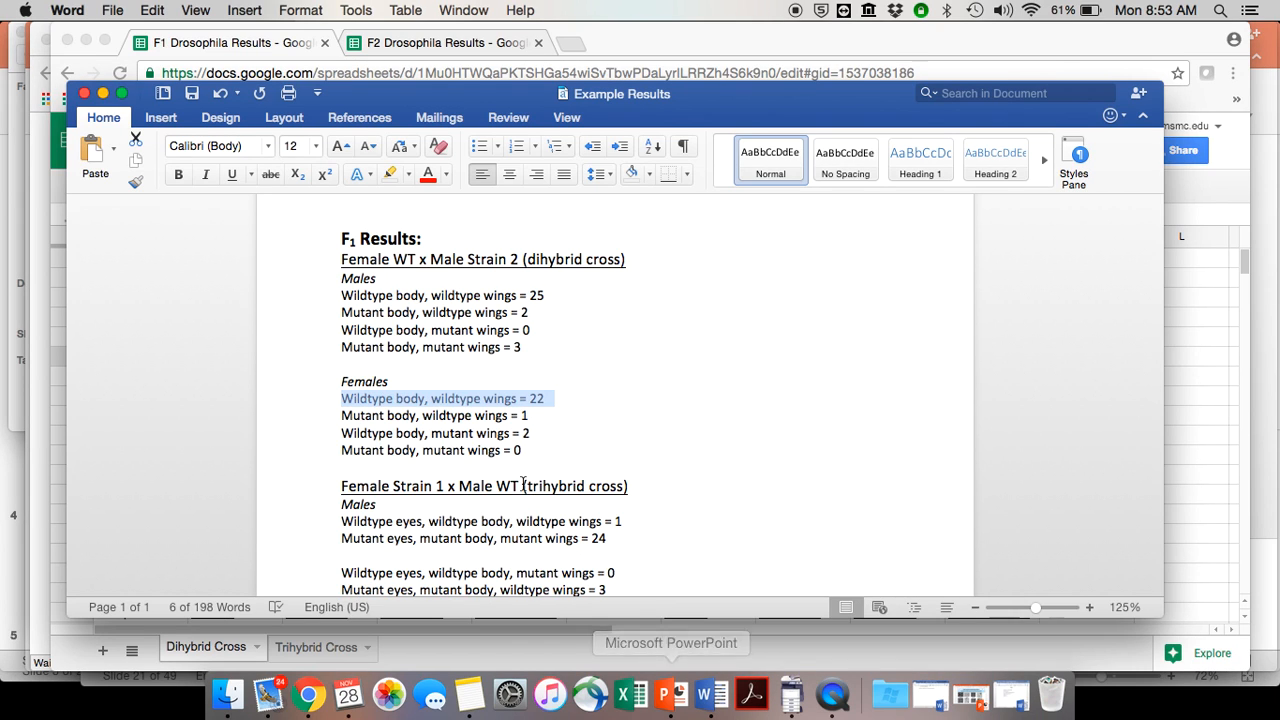
{"action": "left_click", "coordinate": [537, 413]}
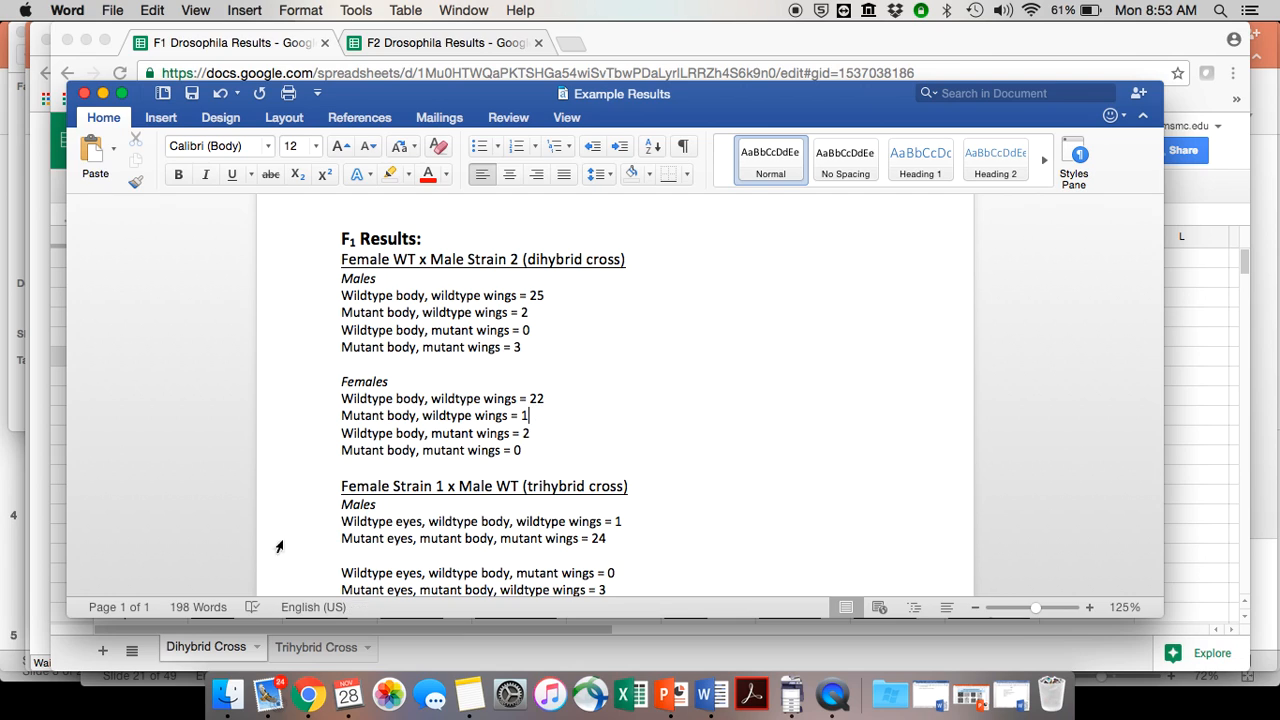
{"action": "left_click", "coordinate": [308, 695]}
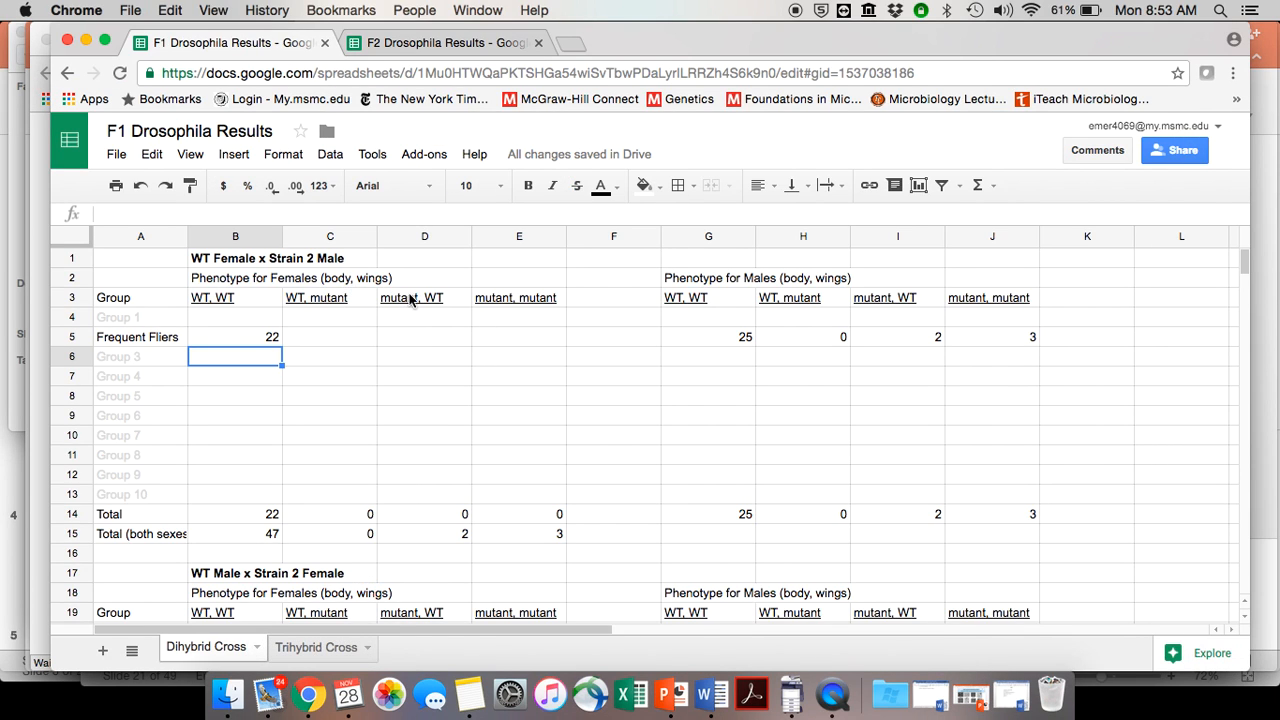
{"action": "left_click", "coordinate": [428, 336]}
{"action": "type", "text": "1"}
{"action": "key", "text": "Return"}
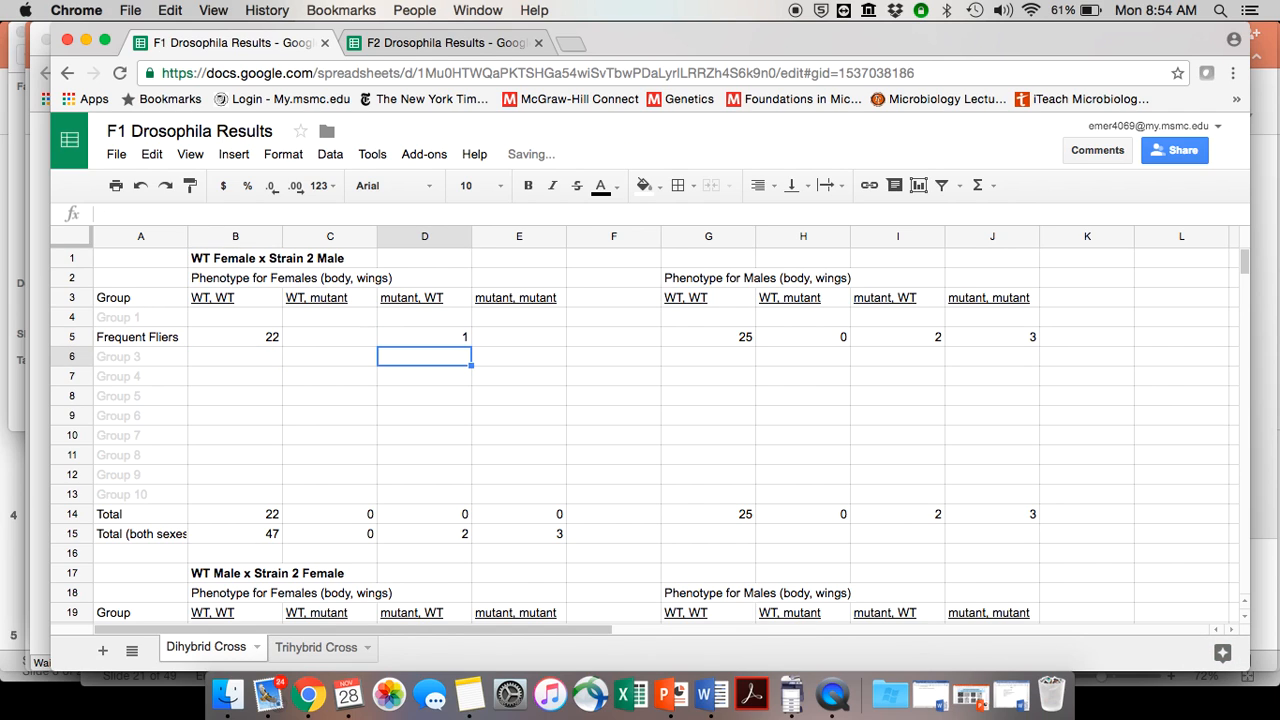
Check the female wildtype body, mutant wings count in Word and enter 2 under WT, mutant in the Frequent Fliers females' row.
{"action": "left_click", "coordinate": [711, 697]}
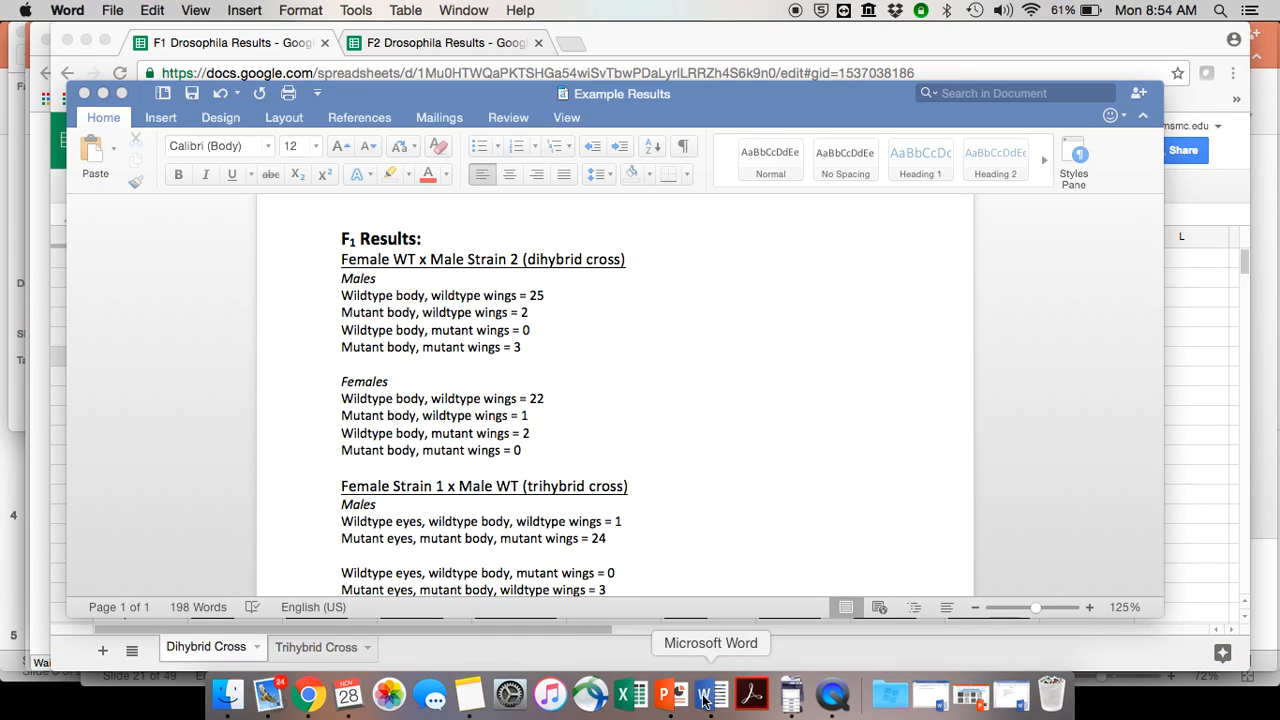
{"action": "left_click", "coordinate": [318, 700]}
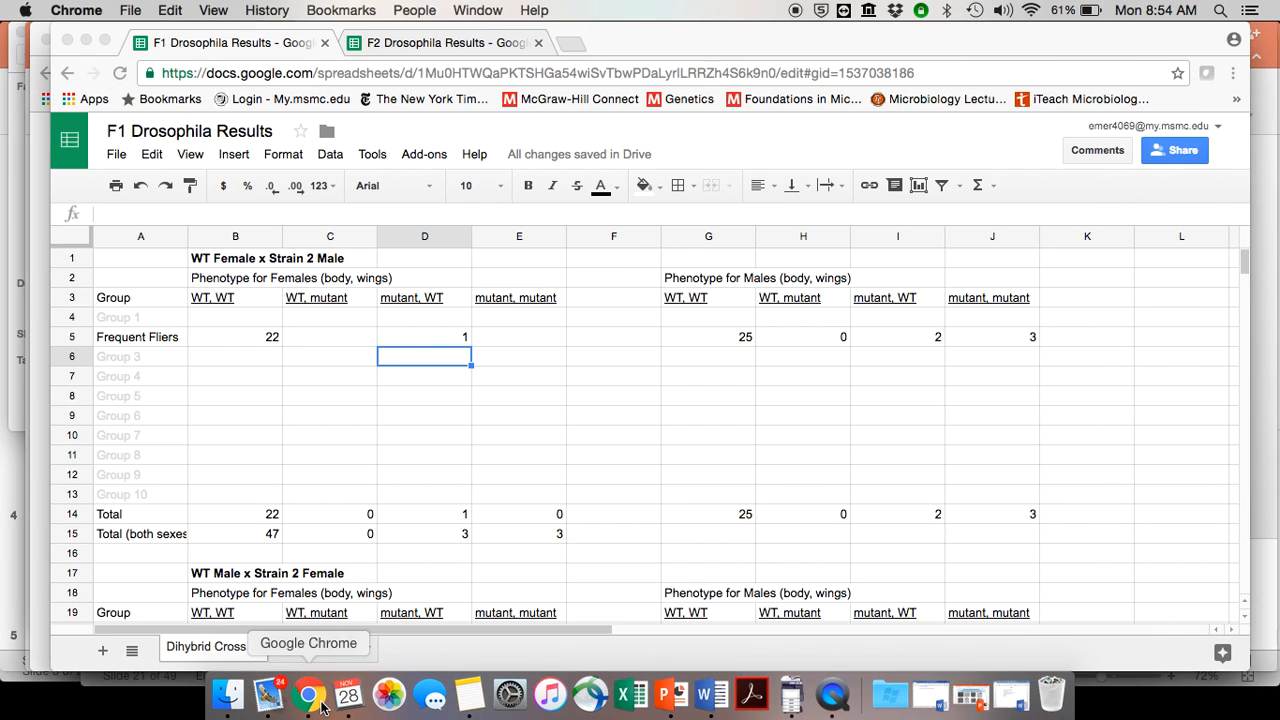
{"action": "left_click", "coordinate": [345, 340]}
{"action": "type", "text": "2"}
{"action": "key", "text": "Return"}
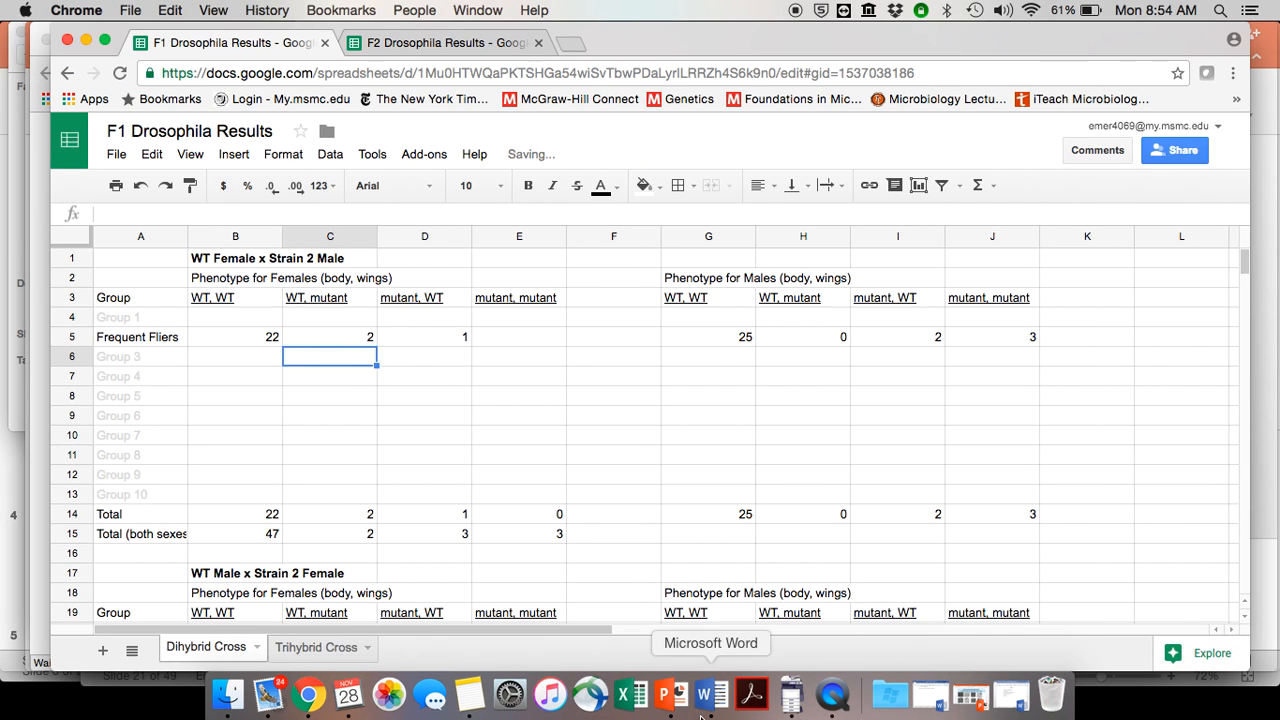
Check the female double-mutant count in Word and enter 0 under mutant, mutant in the Frequent Fliers females' row.
{"action": "left_click", "coordinate": [711, 697]}
{"action": "left_click", "coordinate": [521, 450]}
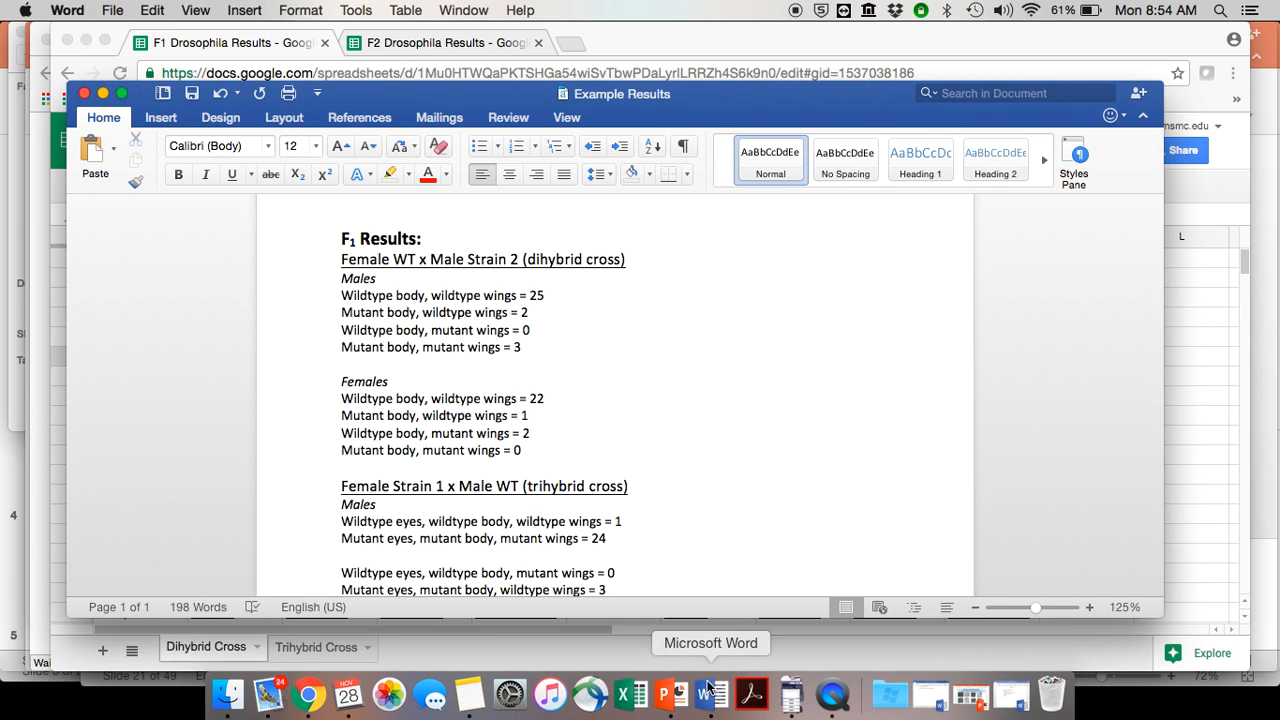
{"action": "left_click", "coordinate": [309, 695]}
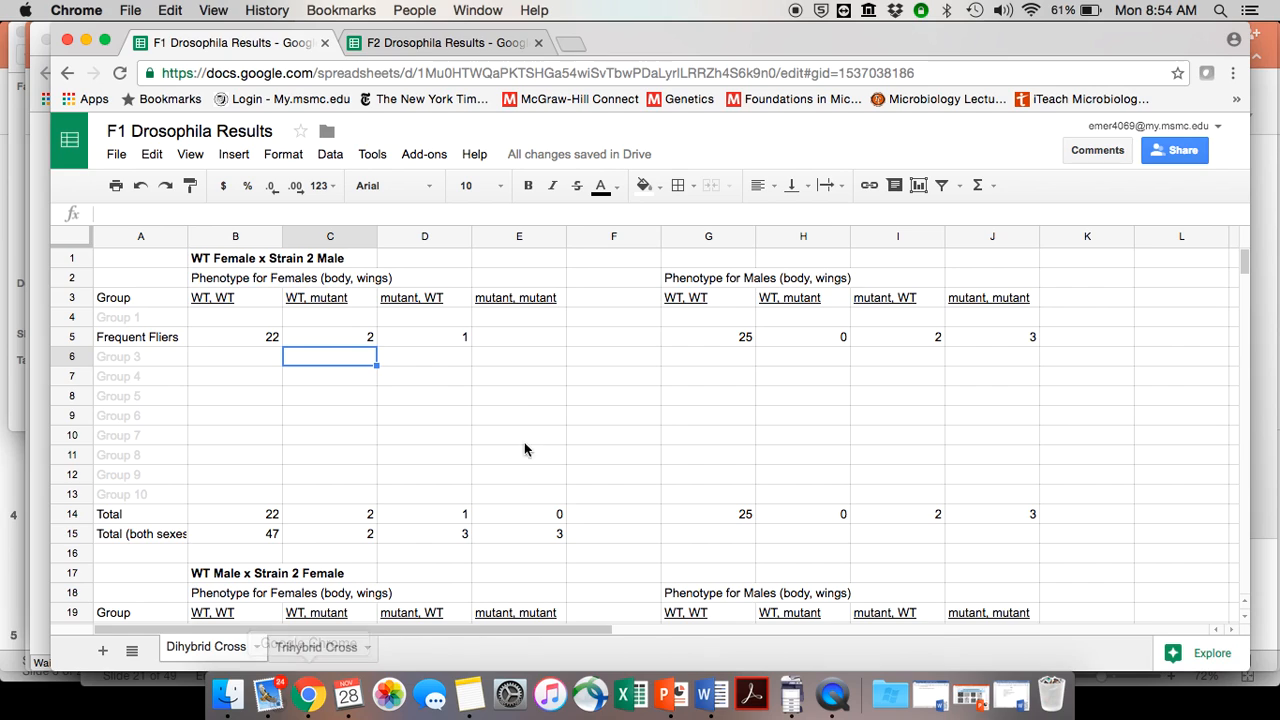
{"action": "left_click", "coordinate": [508, 333]}
{"action": "type", "text": "0"}
{"action": "key", "text": "Return"}
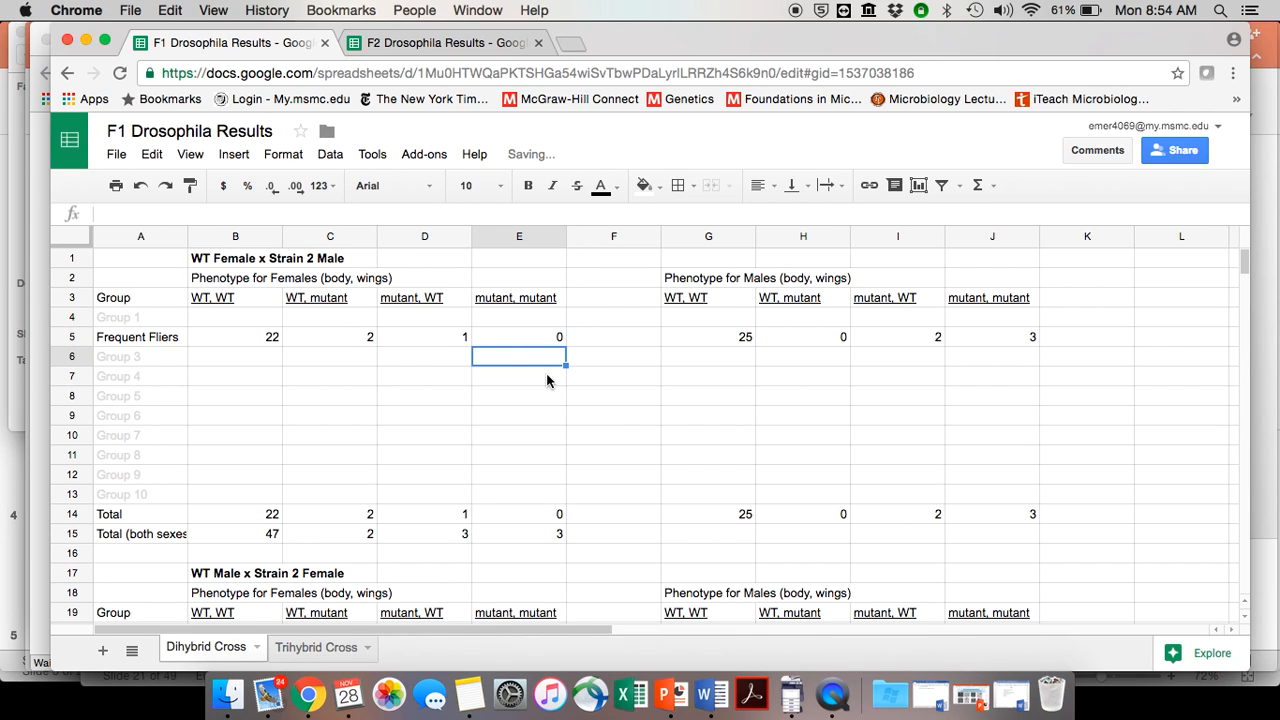
Locate the Frequent Fliers females' WT, WT cell in the reciprocal WT Male x Strain 2 Female table.
{"action": "scroll", "coordinate": [620, 434], "scroll_direction": "down", "scroll_amount": 3}
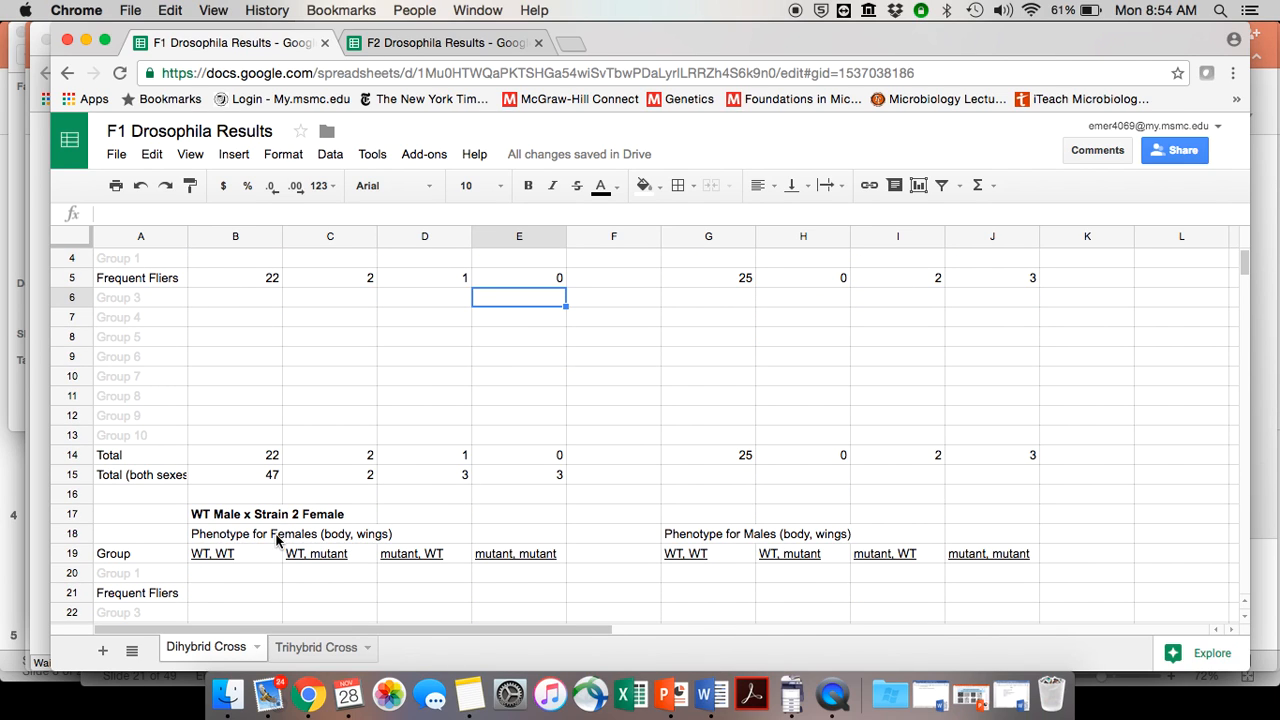
{"action": "scroll", "coordinate": [255, 526], "scroll_direction": "down", "scroll_amount": 2}
{"action": "left_click", "coordinate": [248, 557]}
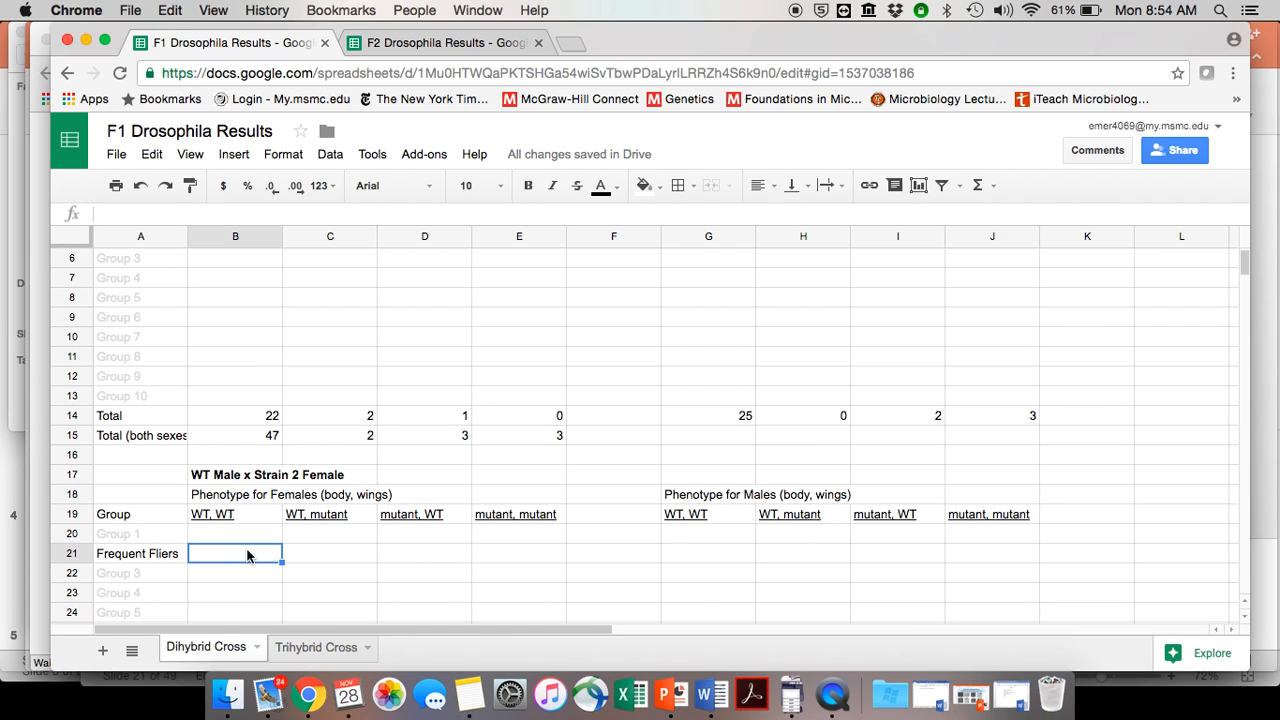
Enter the Frequent Fliers females' counts in the WT Male x Strain 2 Female table as 22, 2, 1 and 0.
{"action": "scroll", "coordinate": [248, 557], "scroll_direction": "down", "scroll_amount": 12}
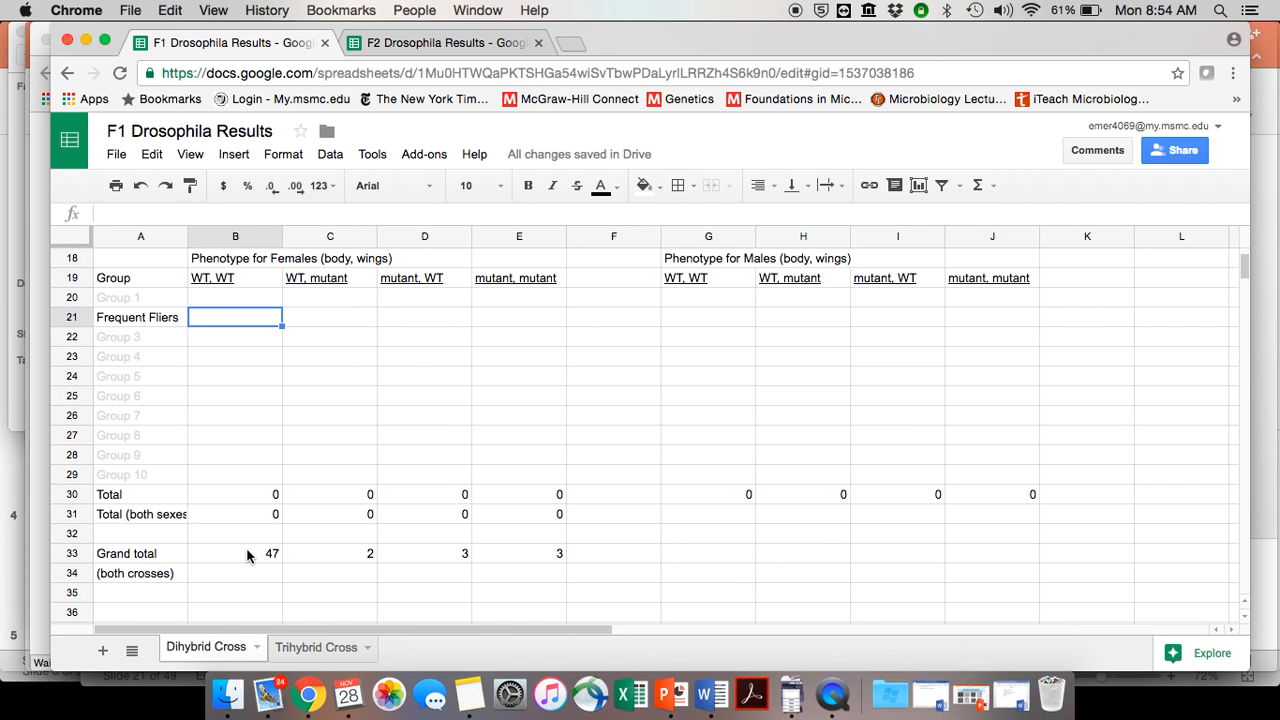
{"action": "scroll", "coordinate": [248, 557], "scroll_direction": "up", "scroll_amount": 8}
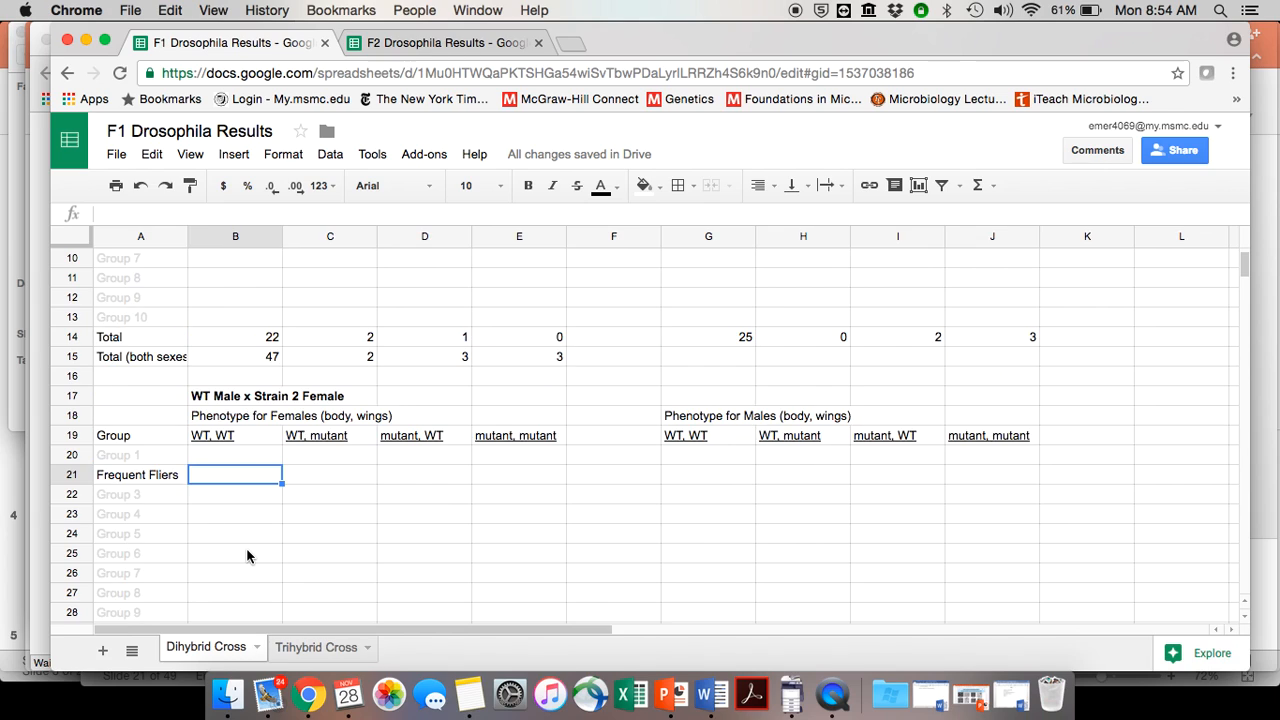
{"action": "scroll", "coordinate": [248, 557], "scroll_direction": "up", "scroll_amount": 5}
{"action": "type", "text": "22"}
{"action": "key", "text": "Tab"}
{"action": "type", "text": "2"}
{"action": "key", "text": "Tab"}
{"action": "type", "text": "1"}
{"action": "key", "text": "Tab"}
{"action": "type", "text": "0"}
{"action": "key", "text": "Tab"}
Enter the Frequent Fliers males' counts in the WT Male x Strain 2 Female table as 25, 0, 2 and 3.
{"action": "key", "text": "Tab"}
{"action": "type", "text": "25"}
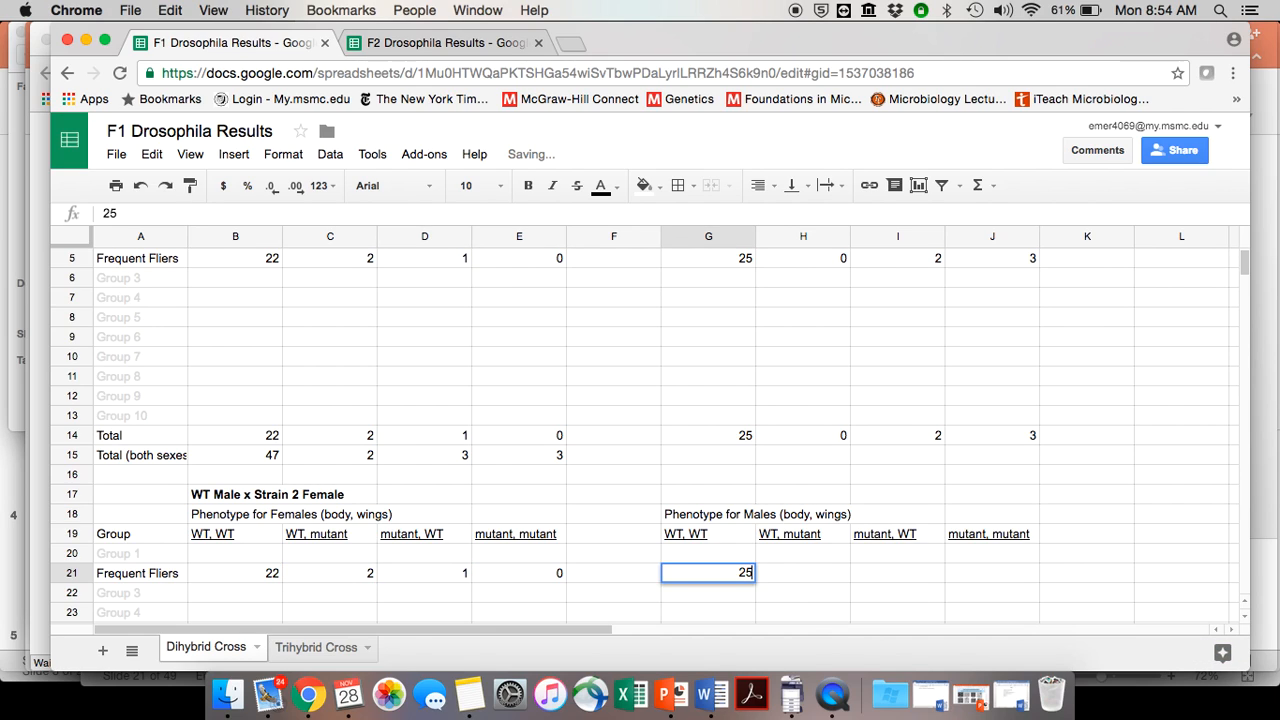
{"action": "key", "text": "Tab"}
{"action": "type", "text": "0"}
{"action": "key", "text": "Tab"}
{"action": "type", "text": "2"}
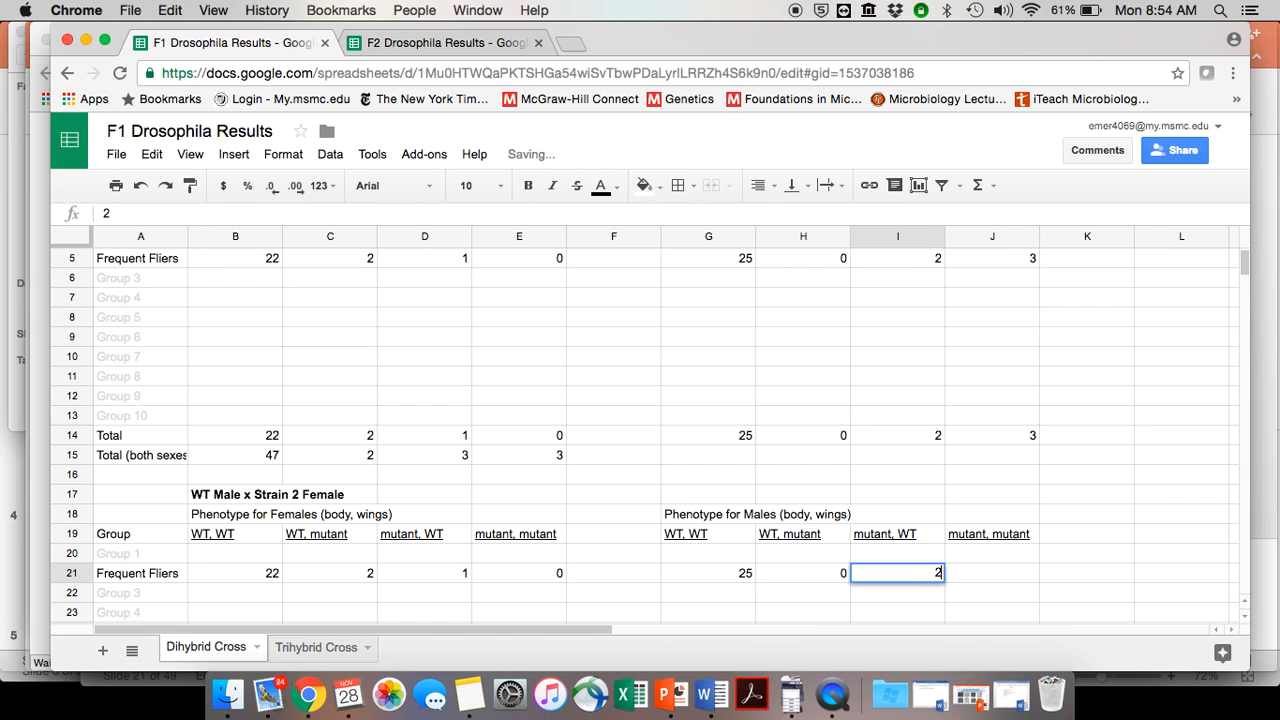
{"action": "key", "text": "Tab"}
{"action": "type", "text": "3"}
{"action": "key", "text": "Return"}
Examine the formulas behind the both-sexes totals for each phenotype in the WT Female x Strain 2 Male table.
{"action": "scroll", "coordinate": [217, 547], "scroll_direction": "up", "scroll_amount": 4}
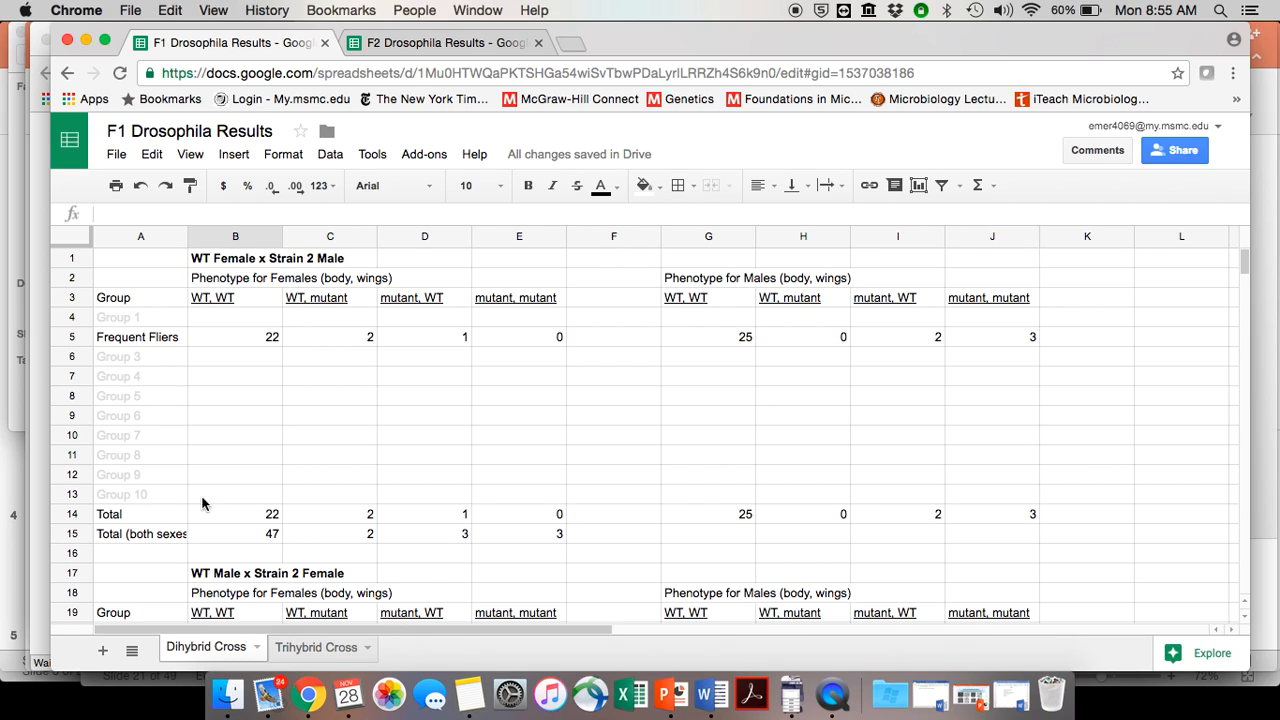
{"action": "left_click", "coordinate": [111, 539]}
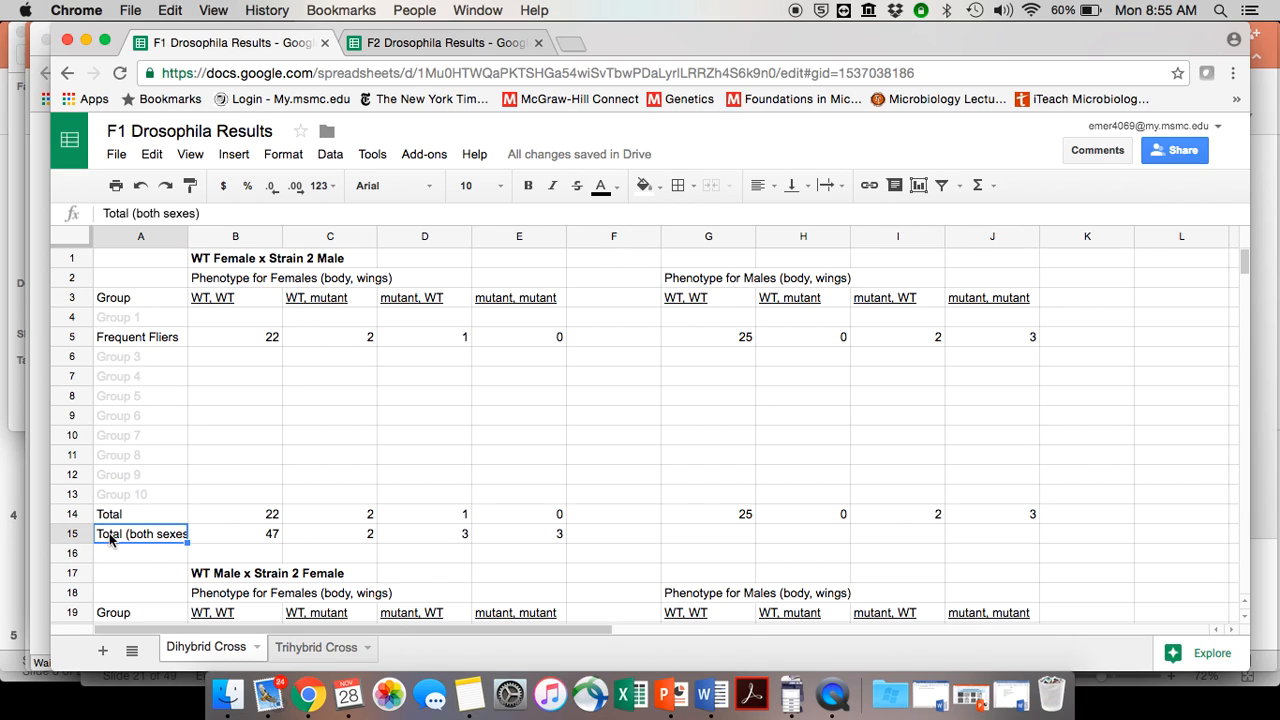
{"action": "left_click", "coordinate": [202, 538]}
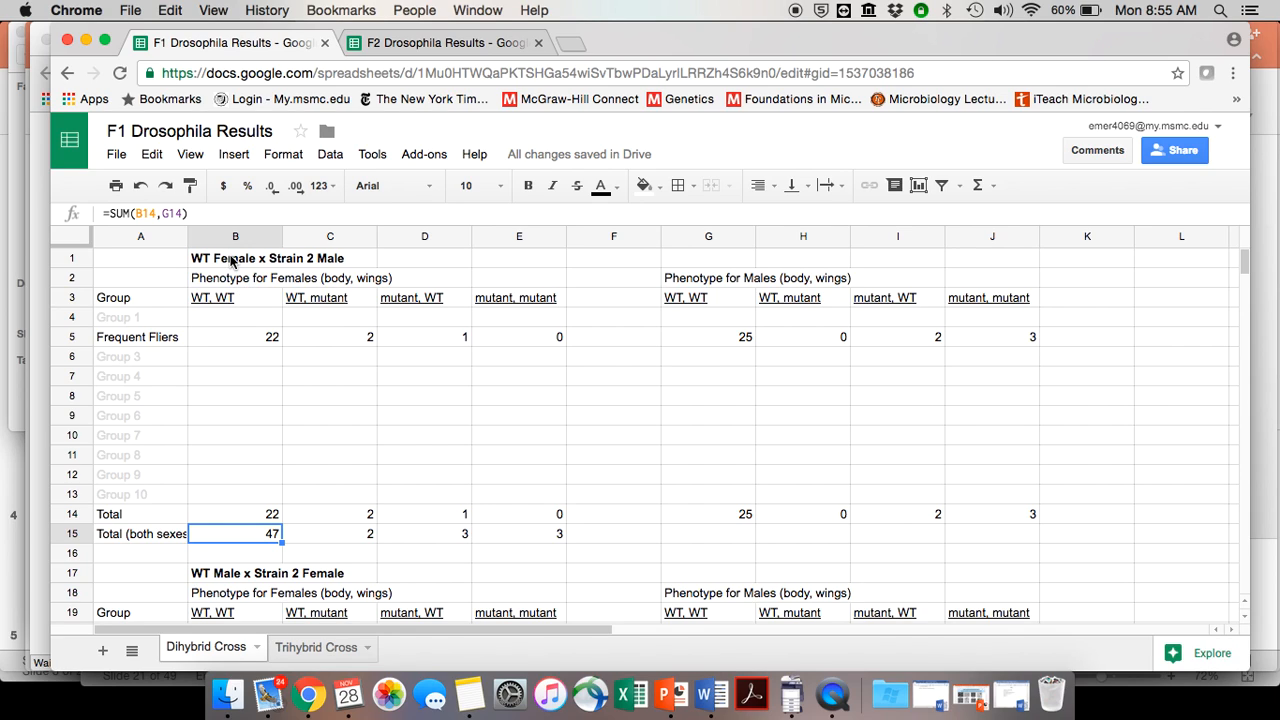
{"action": "left_click", "coordinate": [322, 541]}
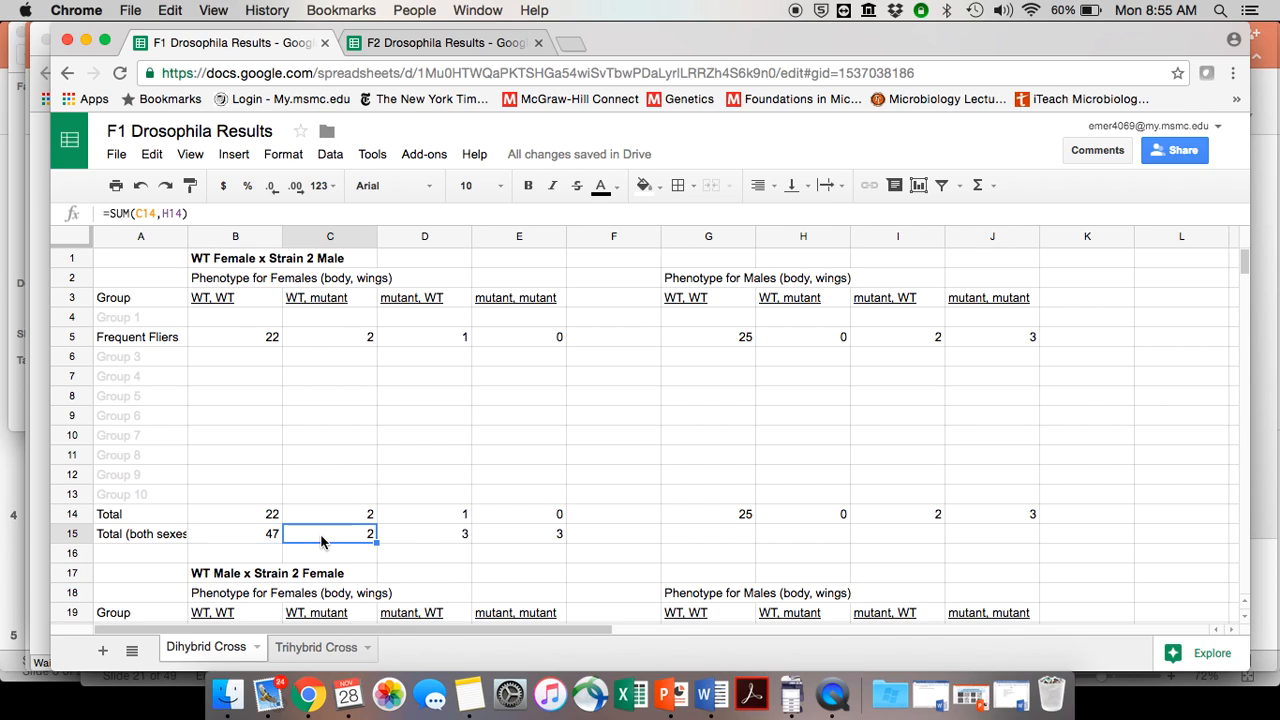
{"action": "left_click", "coordinate": [433, 540]}
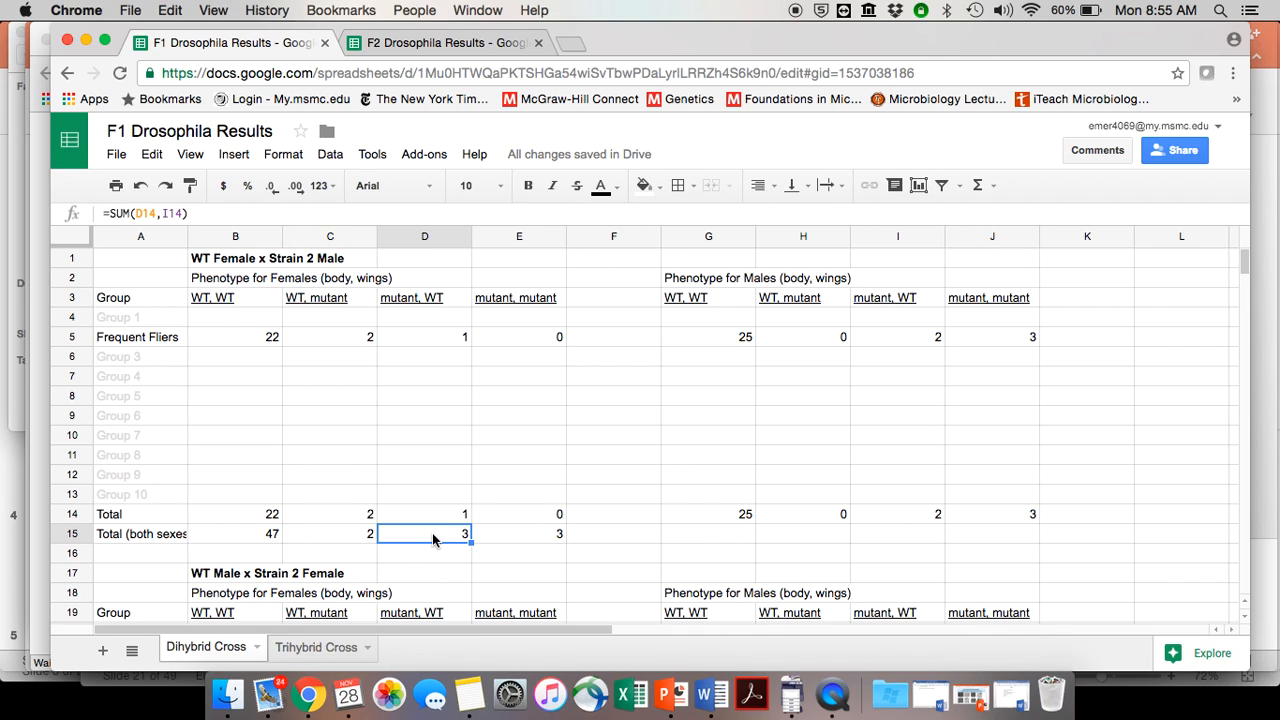
{"action": "left_click", "coordinate": [545, 532]}
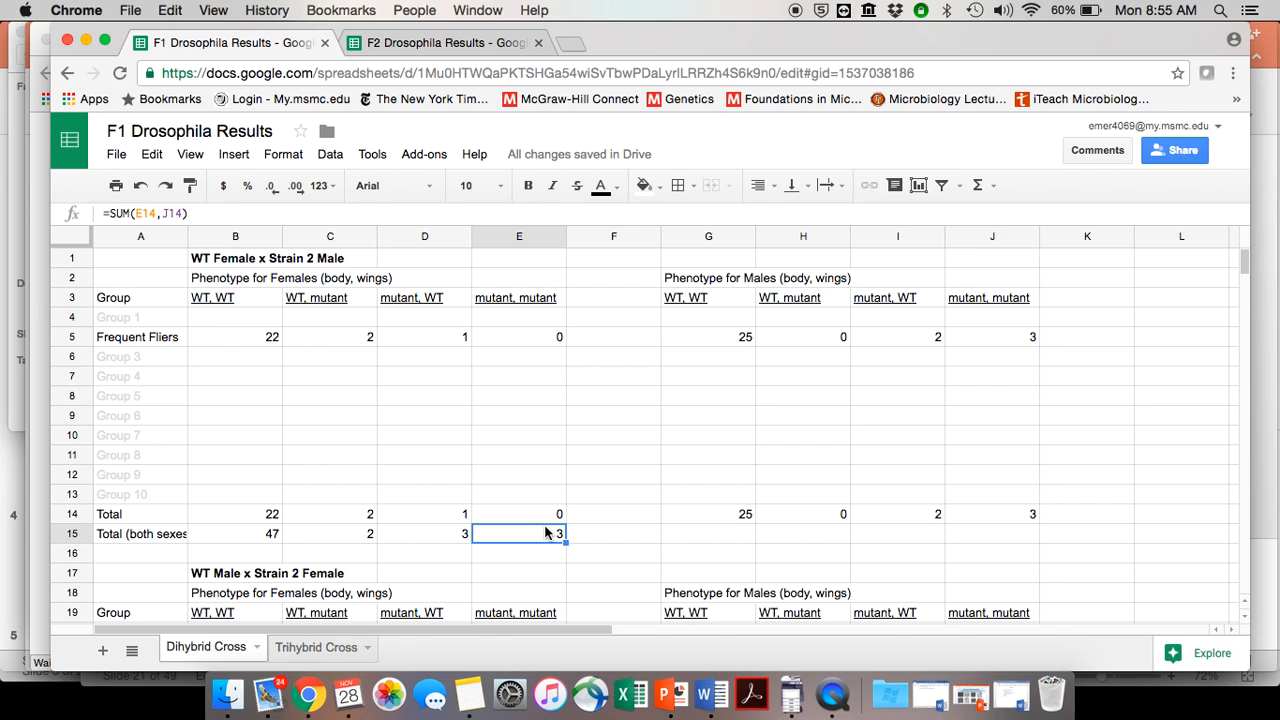
Examine the both-crosses grand total formulas for each phenotype below the WT Male x Strain 2 Female table.
{"action": "scroll", "coordinate": [546, 531], "scroll_direction": "down", "scroll_amount": 5}
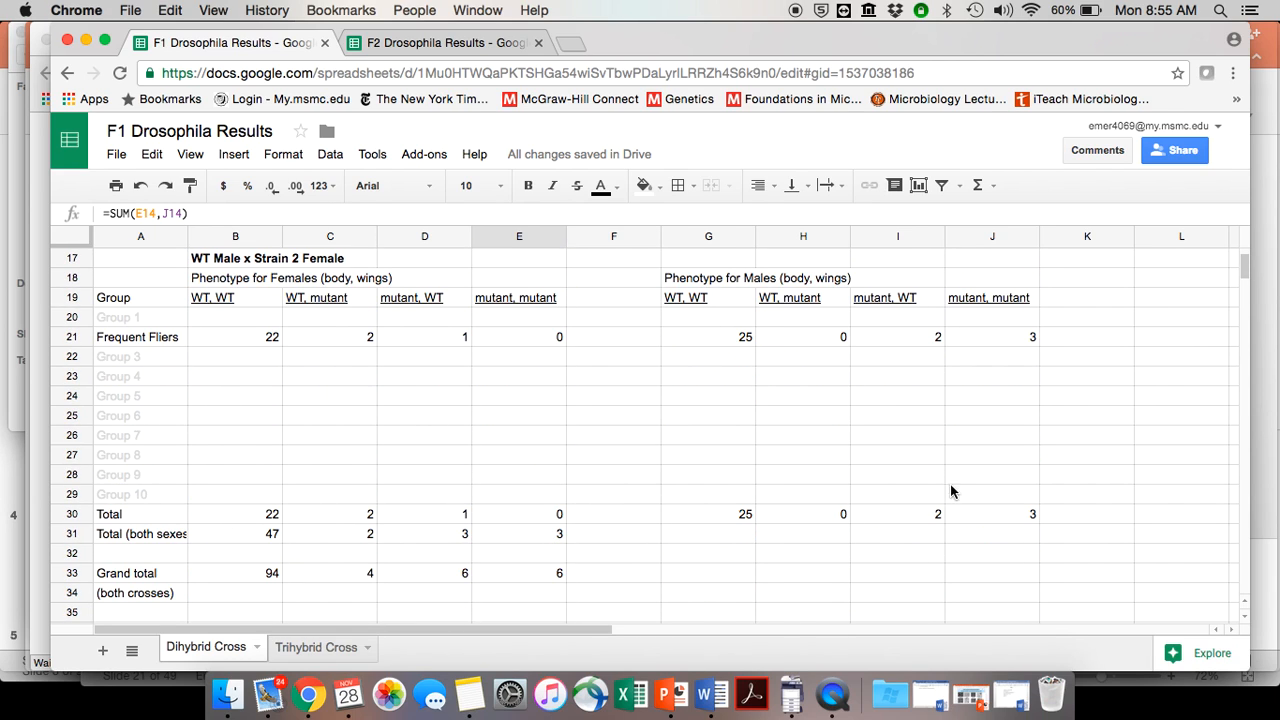
{"action": "left_click", "coordinate": [222, 265]}
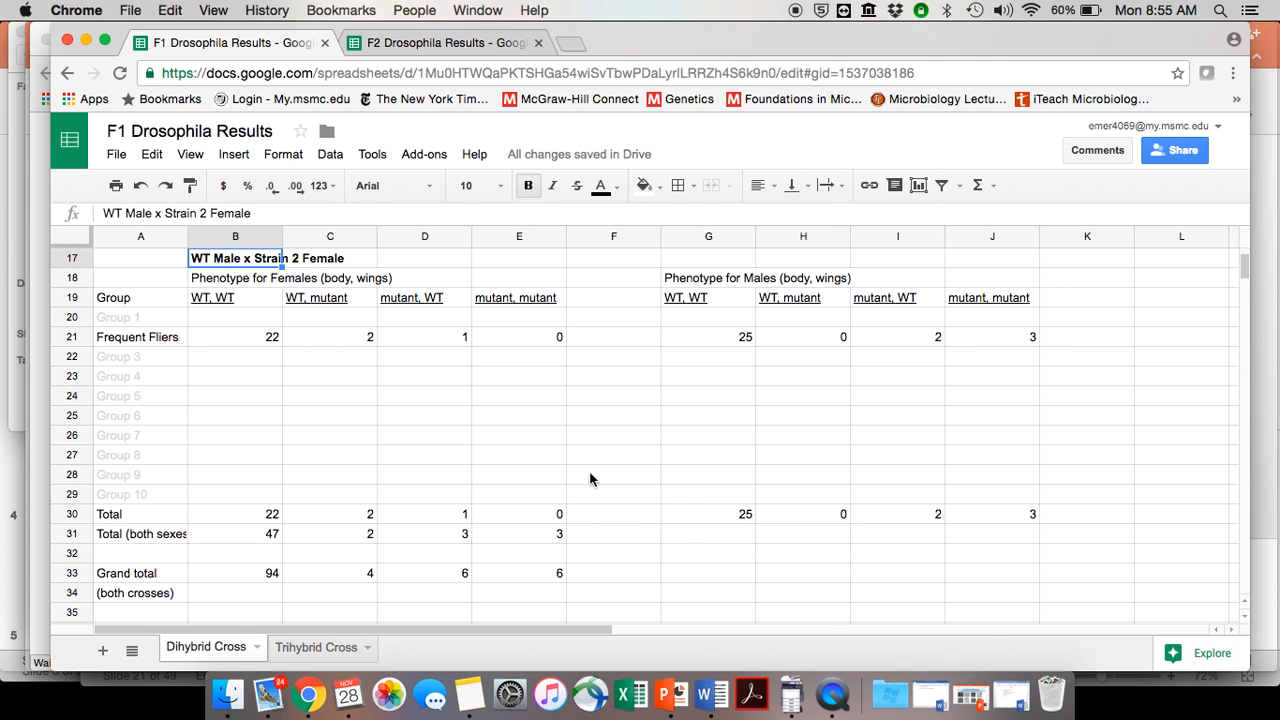
{"action": "left_click", "coordinate": [242, 581]}
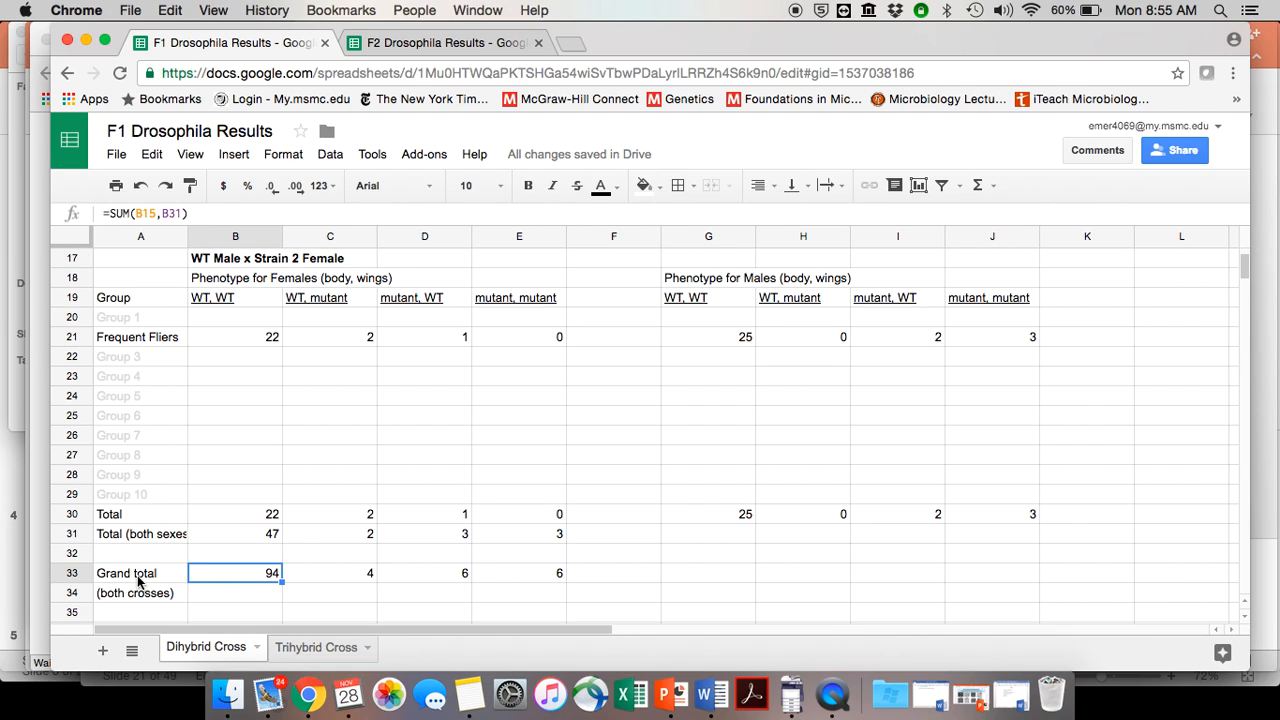
{"action": "left_click", "coordinate": [140, 581]}
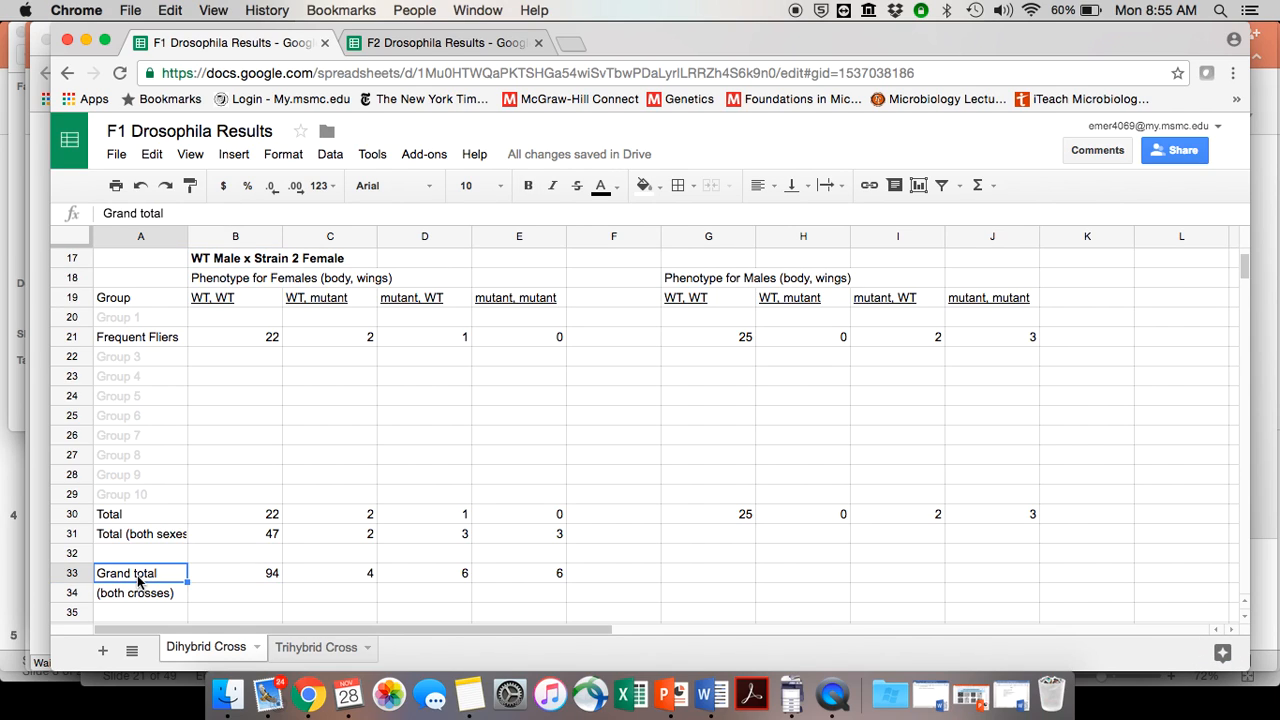
{"action": "left_click", "coordinate": [260, 567]}
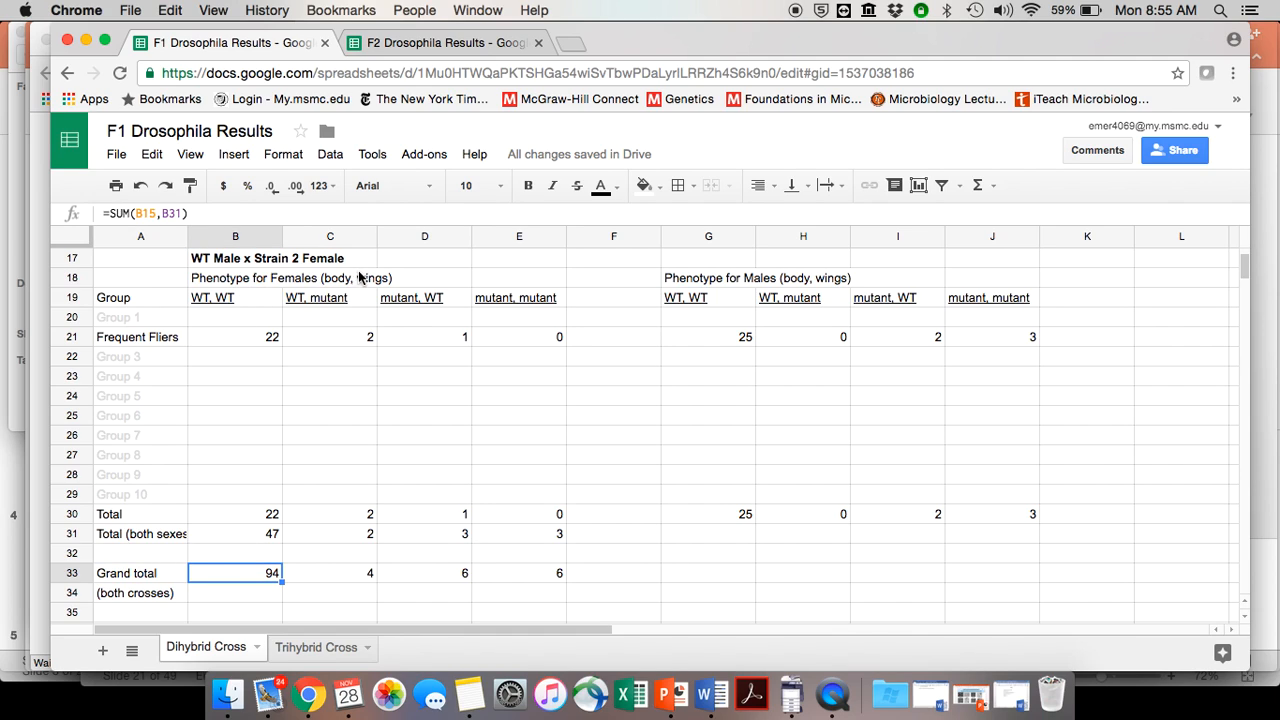
{"action": "left_click", "coordinate": [333, 575]}
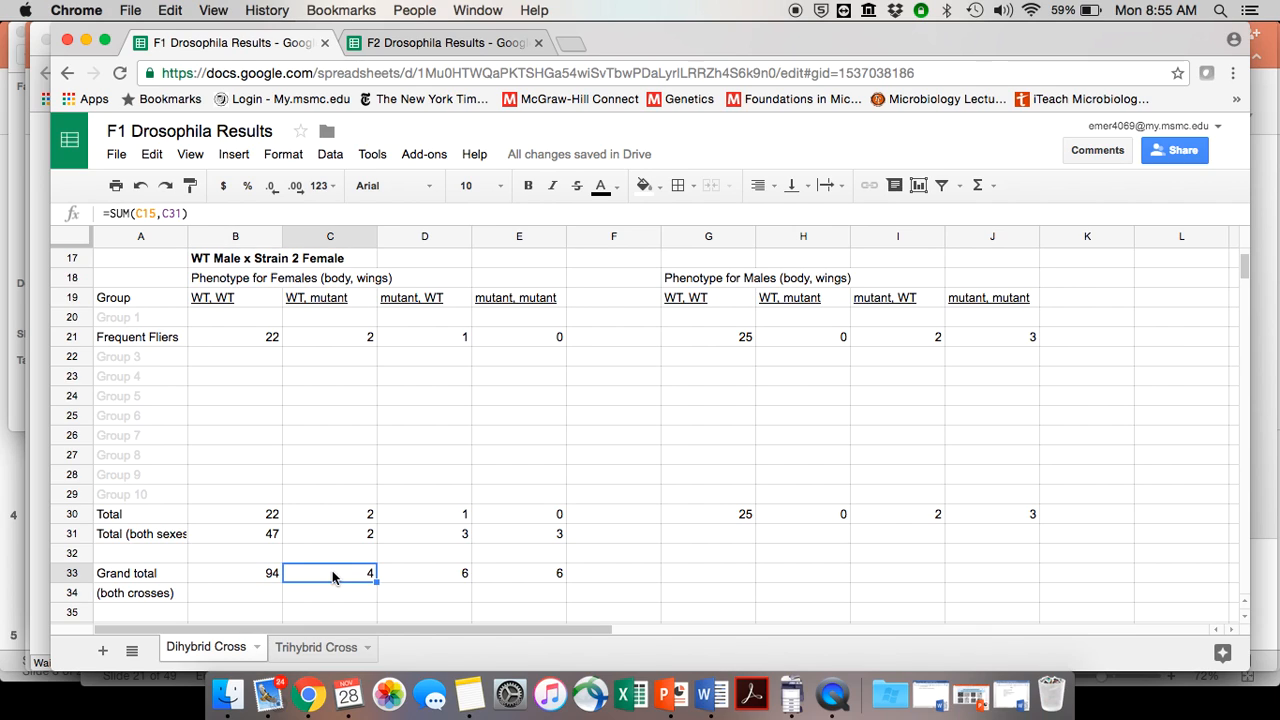
{"action": "left_click", "coordinate": [406, 580]}
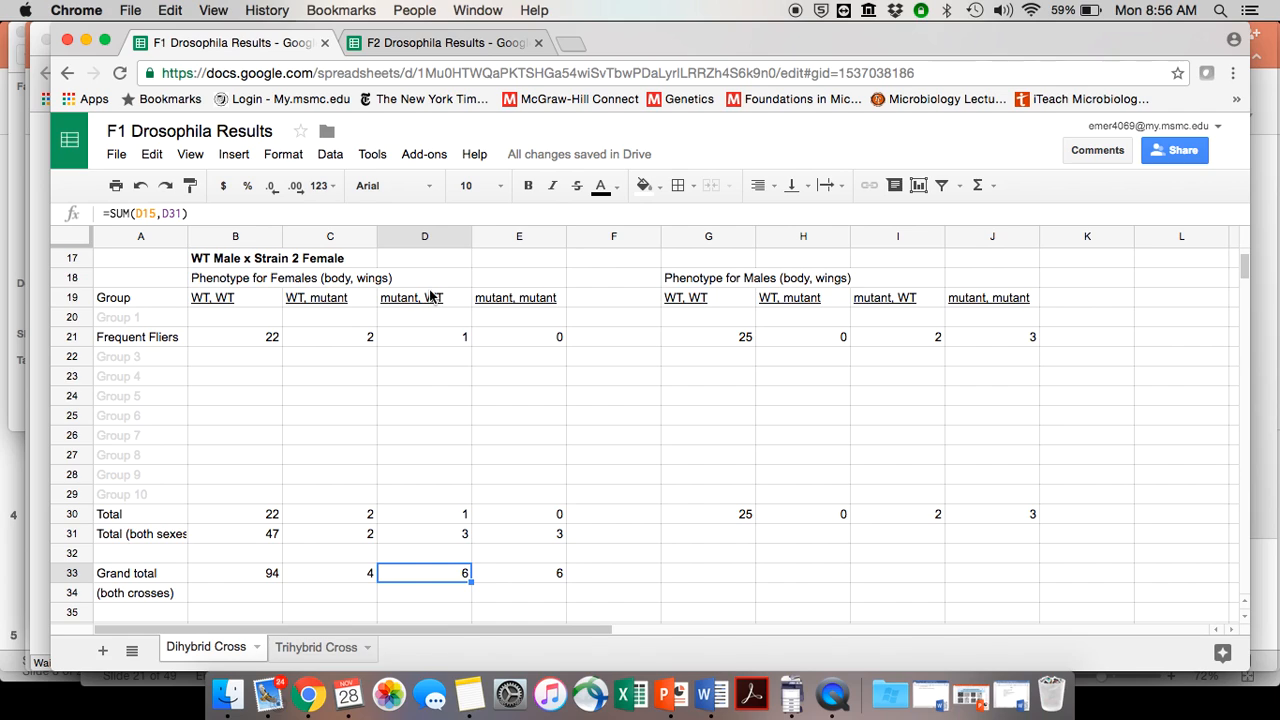
{"action": "left_click", "coordinate": [499, 570]}
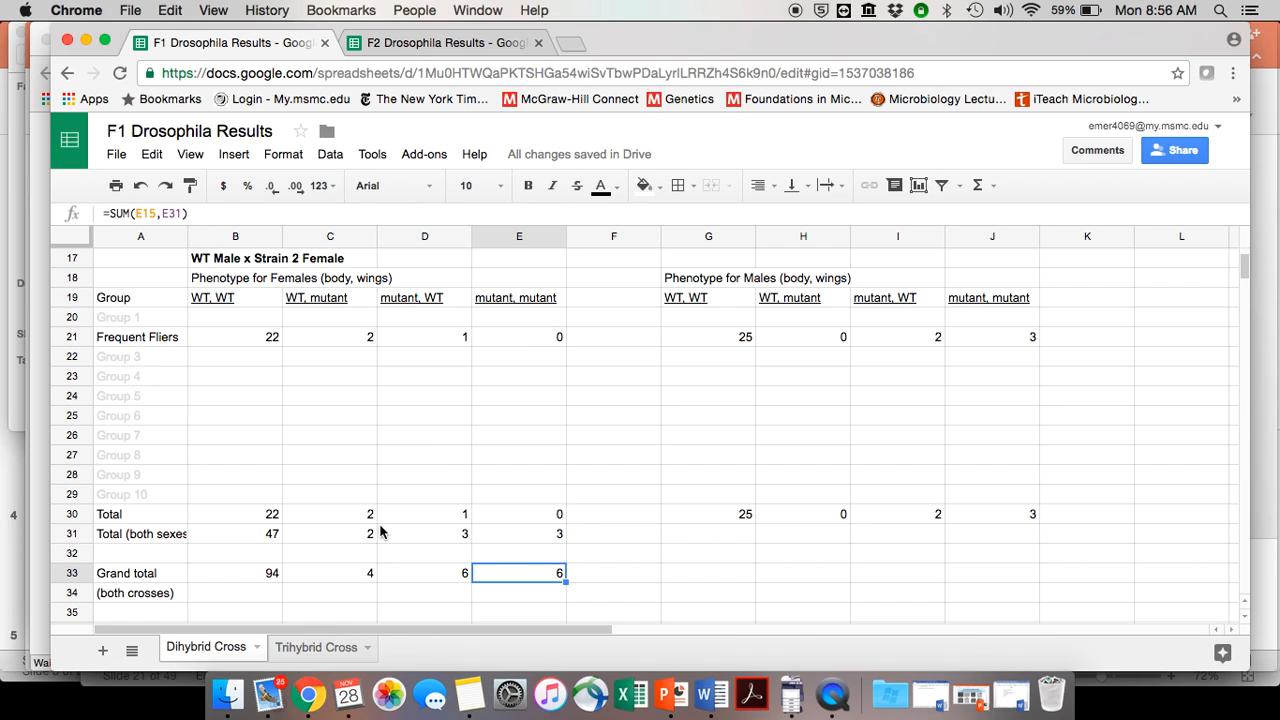
{"action": "left_click", "coordinate": [267, 578]}
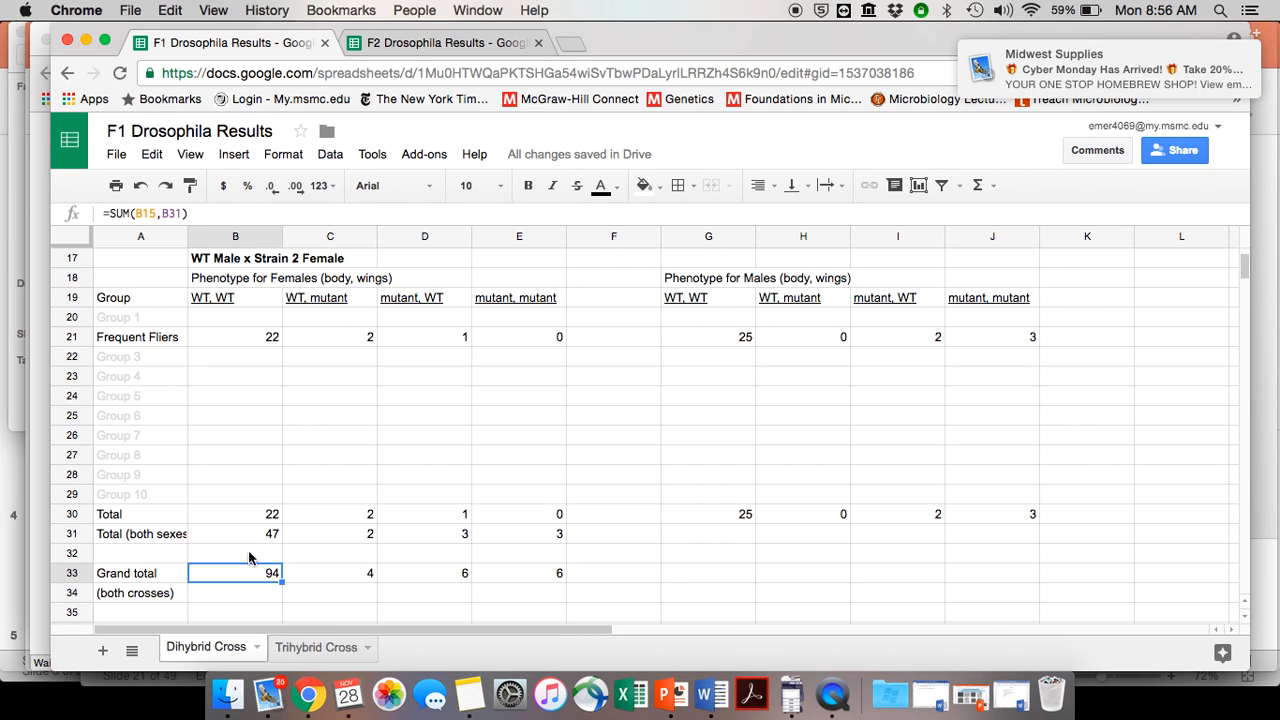
{"action": "left_click", "coordinate": [143, 535]}
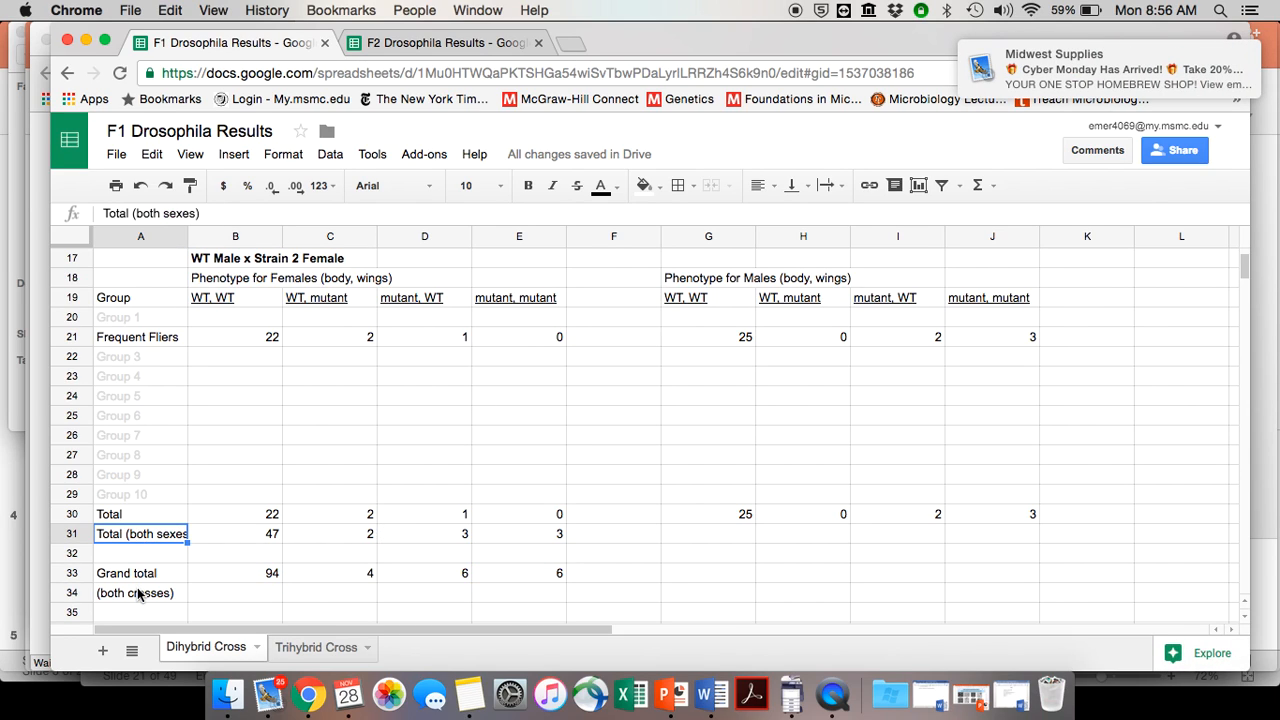
{"action": "left_click", "coordinate": [137, 592]}
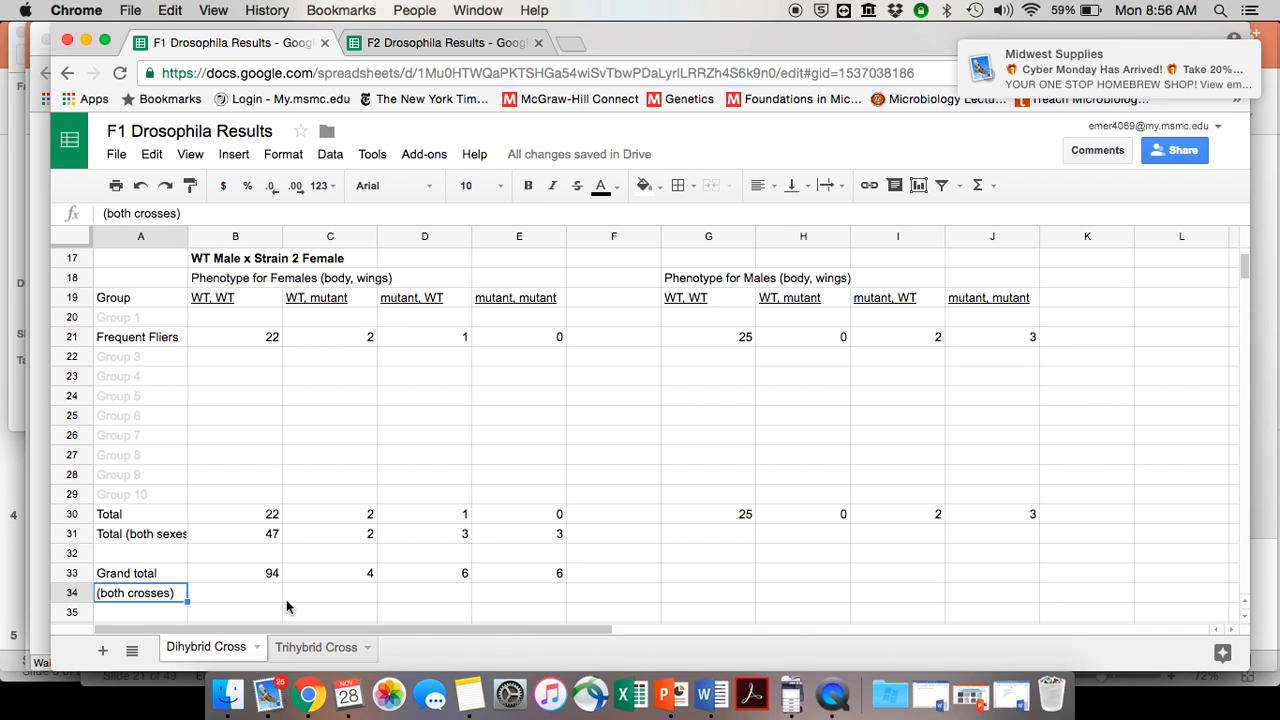
{"action": "left_click", "coordinate": [256, 573]}
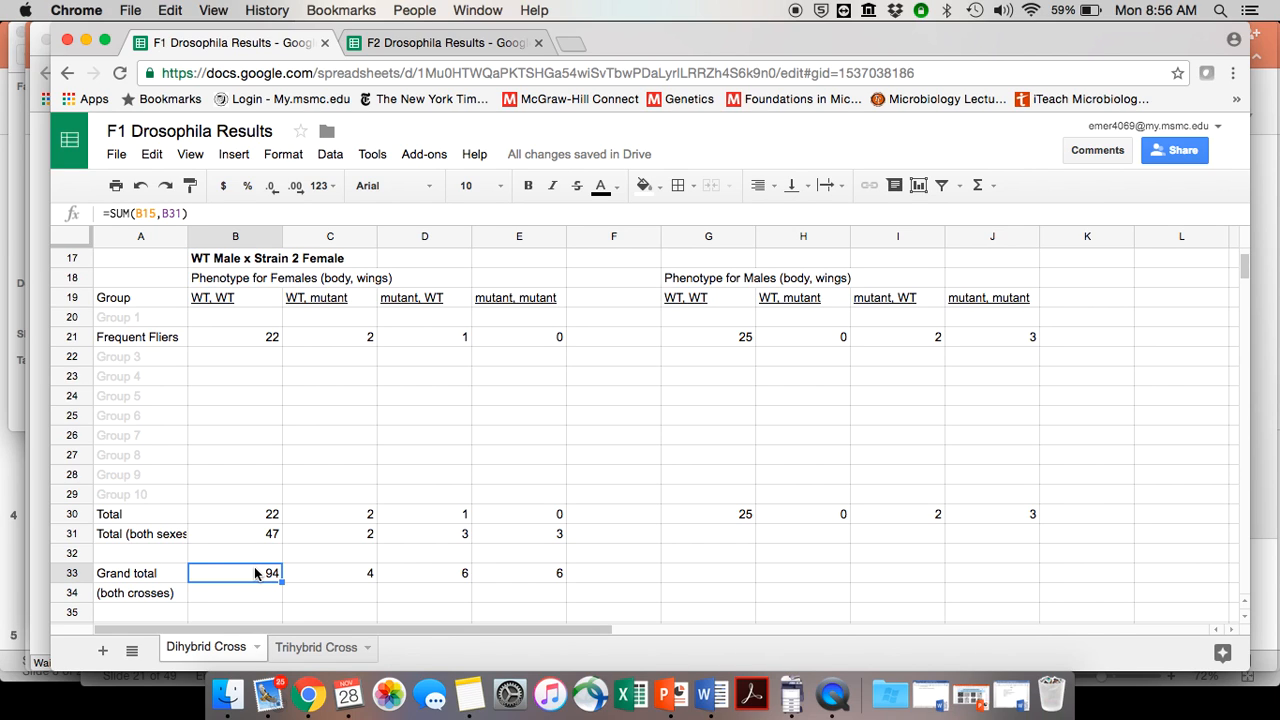
Review the Frequent Fliers rows, the unfilled group rows and the totals in both dihybrid cross tables.
{"action": "scroll", "coordinate": [274, 522], "scroll_direction": "up", "scroll_amount": 5}
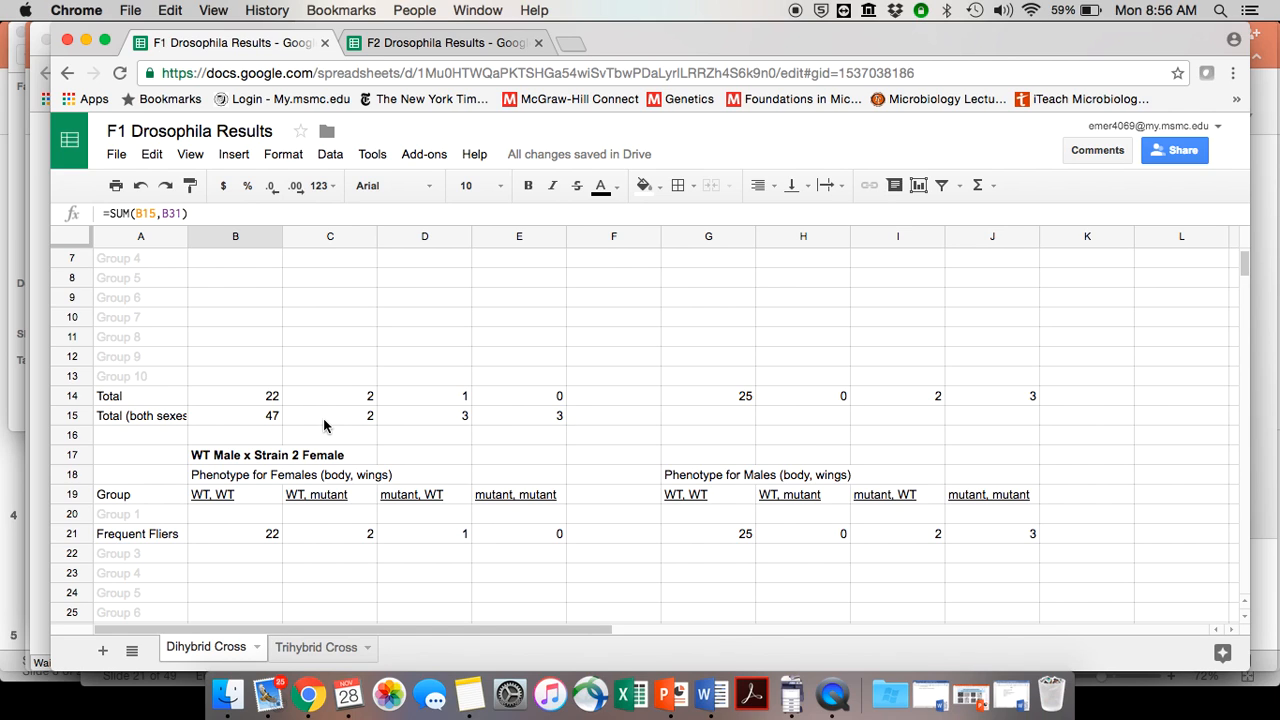
{"action": "scroll", "coordinate": [324, 425], "scroll_direction": "down", "scroll_amount": 5}
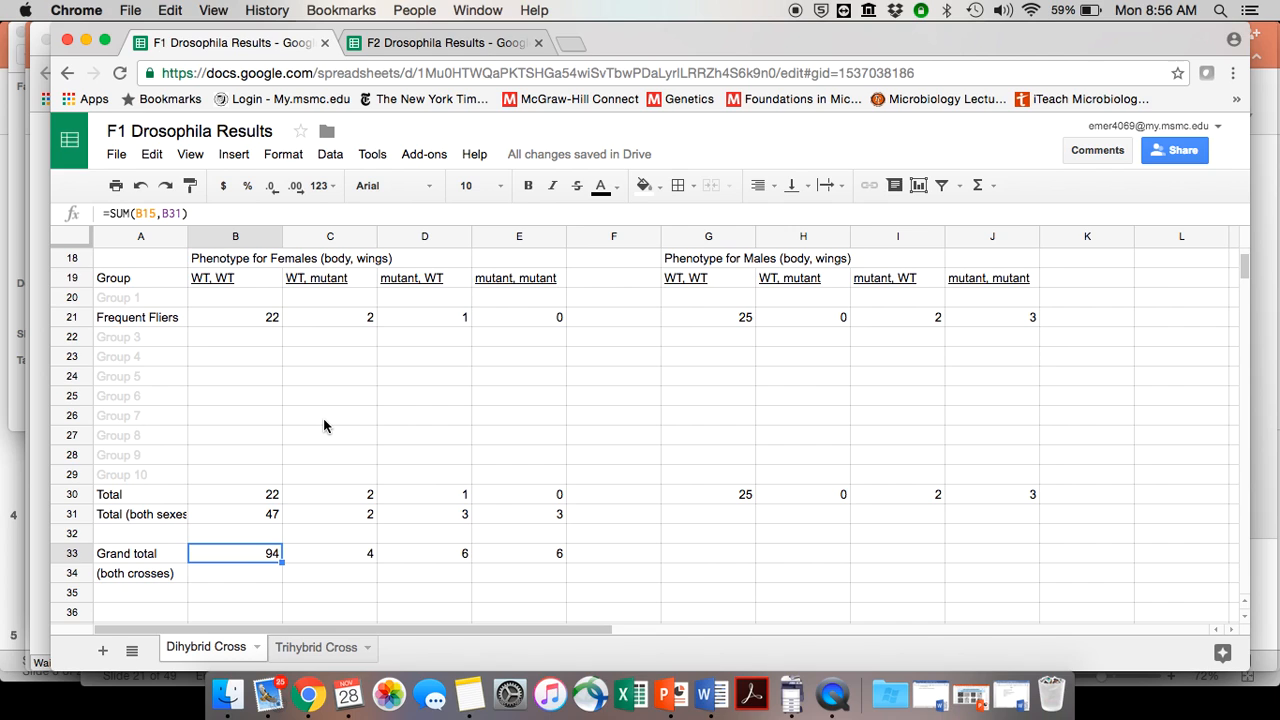
{"action": "scroll", "coordinate": [323, 420], "scroll_direction": "up", "scroll_amount": 5}
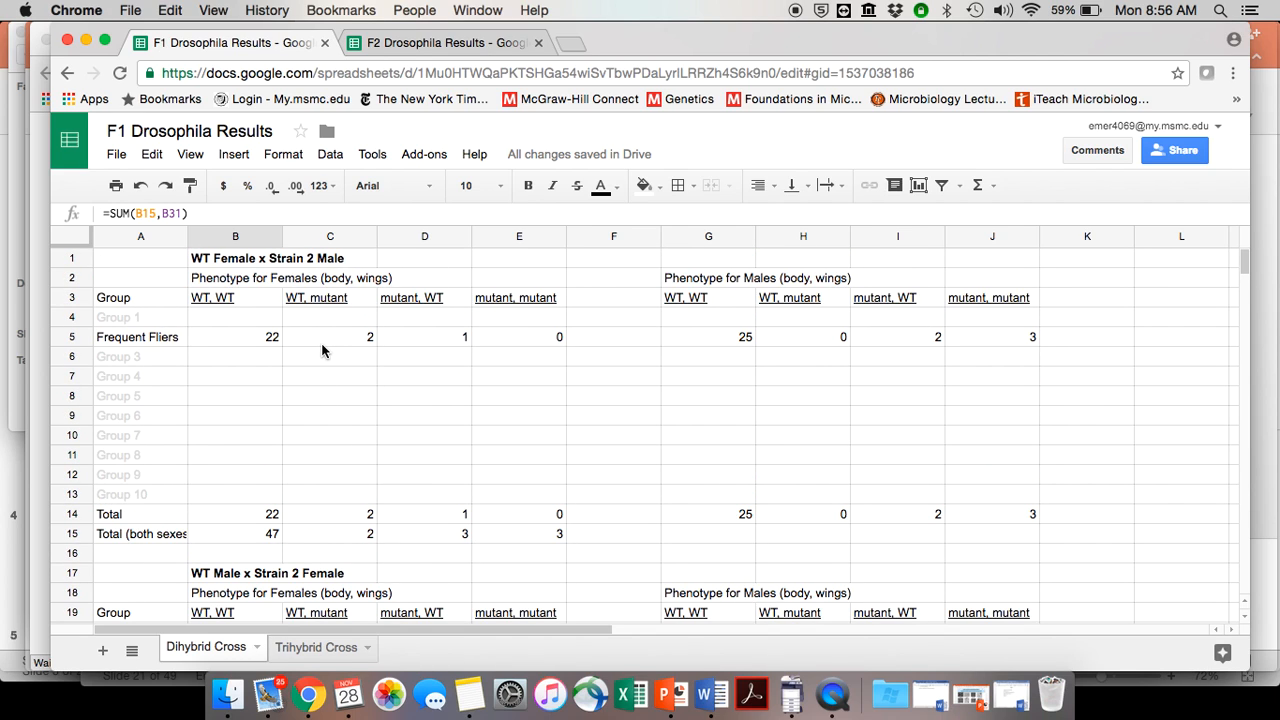
{"action": "scroll", "coordinate": [322, 350], "scroll_direction": "down", "scroll_amount": 5}
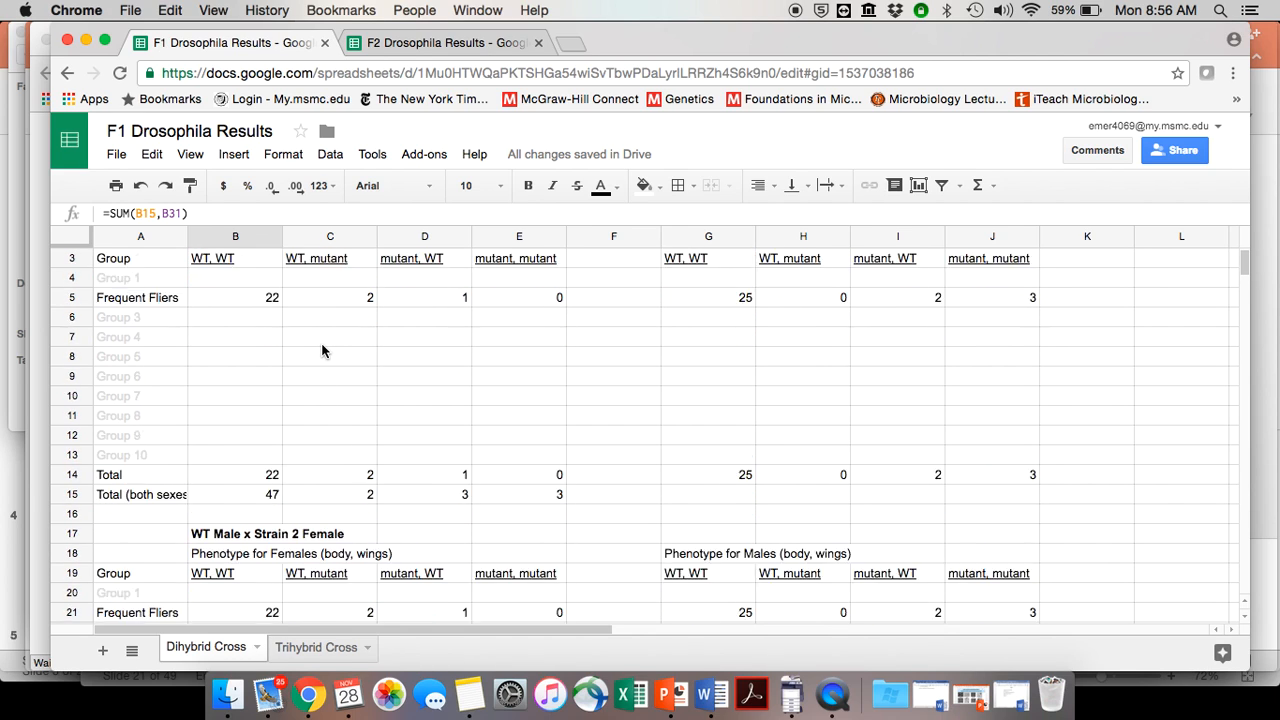
{"action": "scroll", "coordinate": [322, 350], "scroll_direction": "down", "scroll_amount": 4}
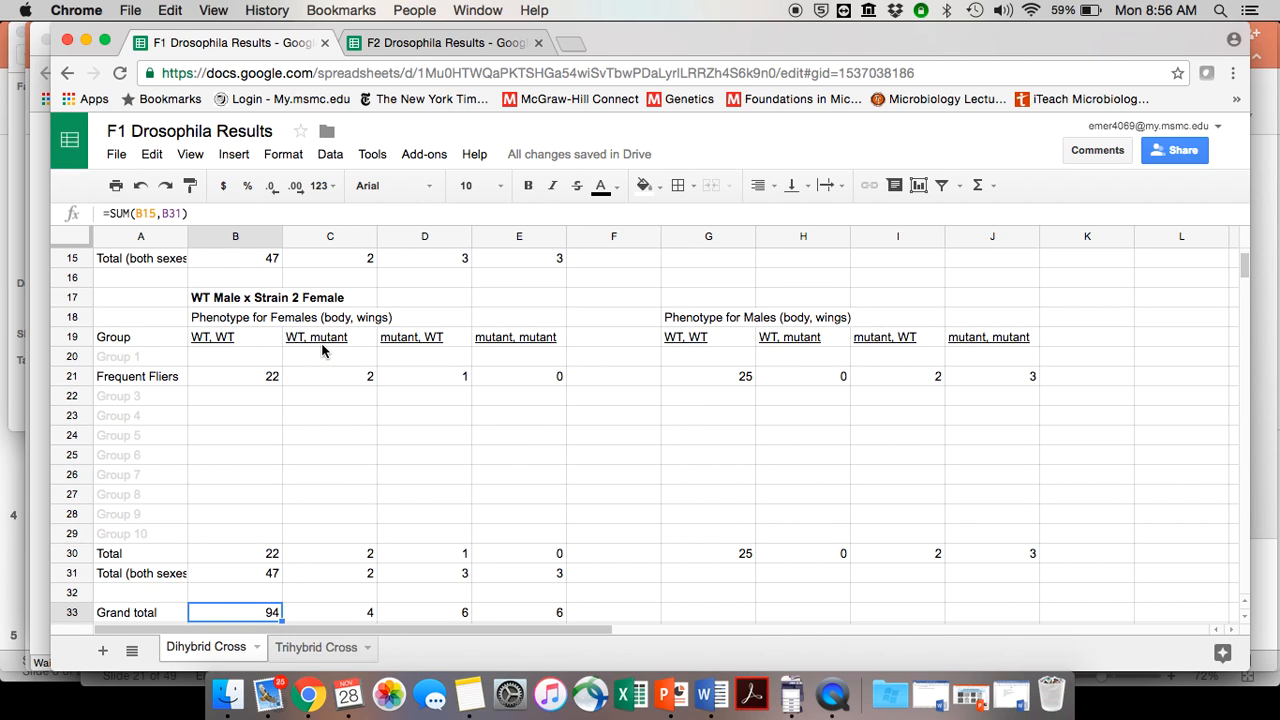
{"action": "scroll", "coordinate": [322, 350], "scroll_direction": "down", "scroll_amount": 2}
{"action": "scroll", "coordinate": [321, 350], "scroll_direction": "up", "scroll_amount": 10}
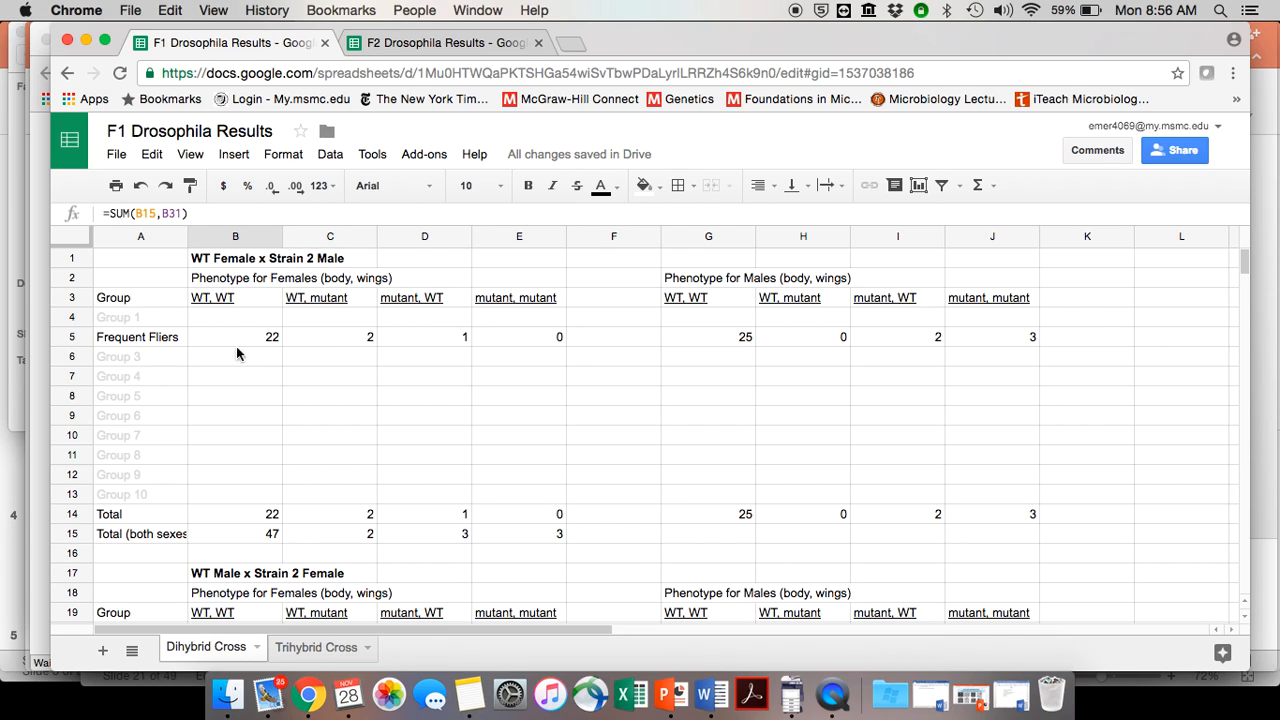
{"action": "left_click", "coordinate": [151, 378]}
{"action": "left_click", "coordinate": [148, 414]}
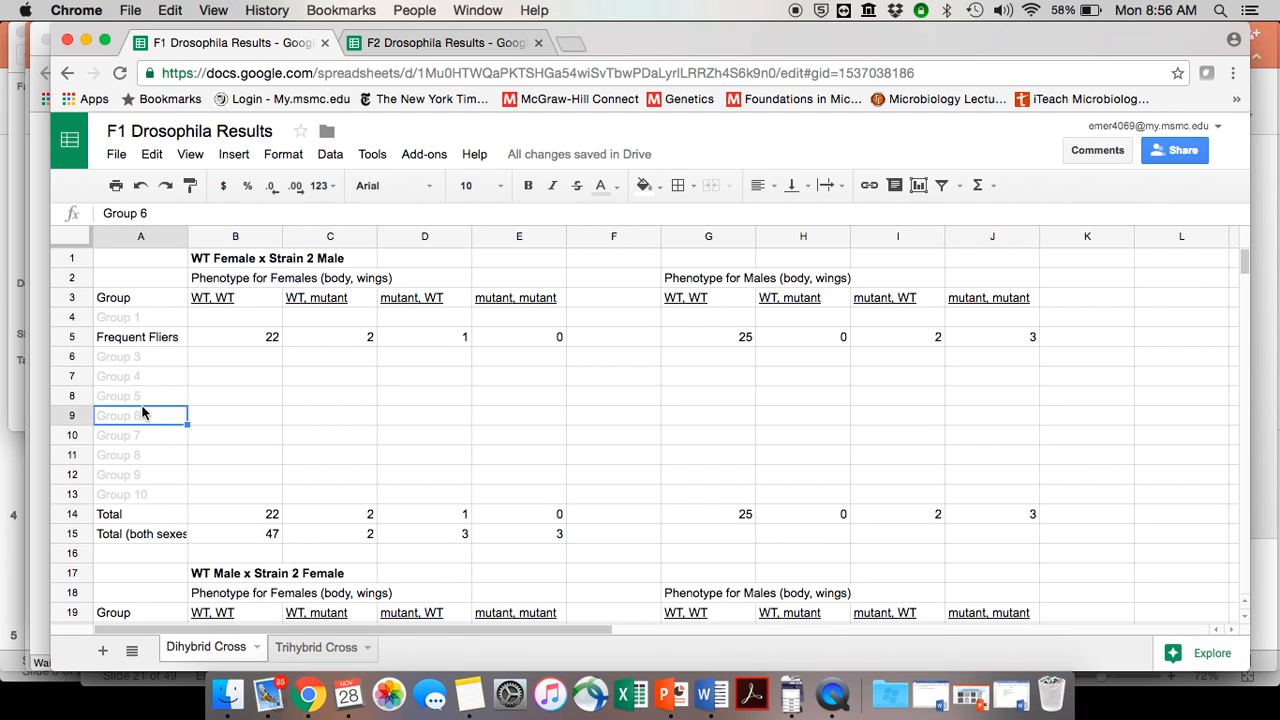
{"action": "left_click", "coordinate": [148, 437]}
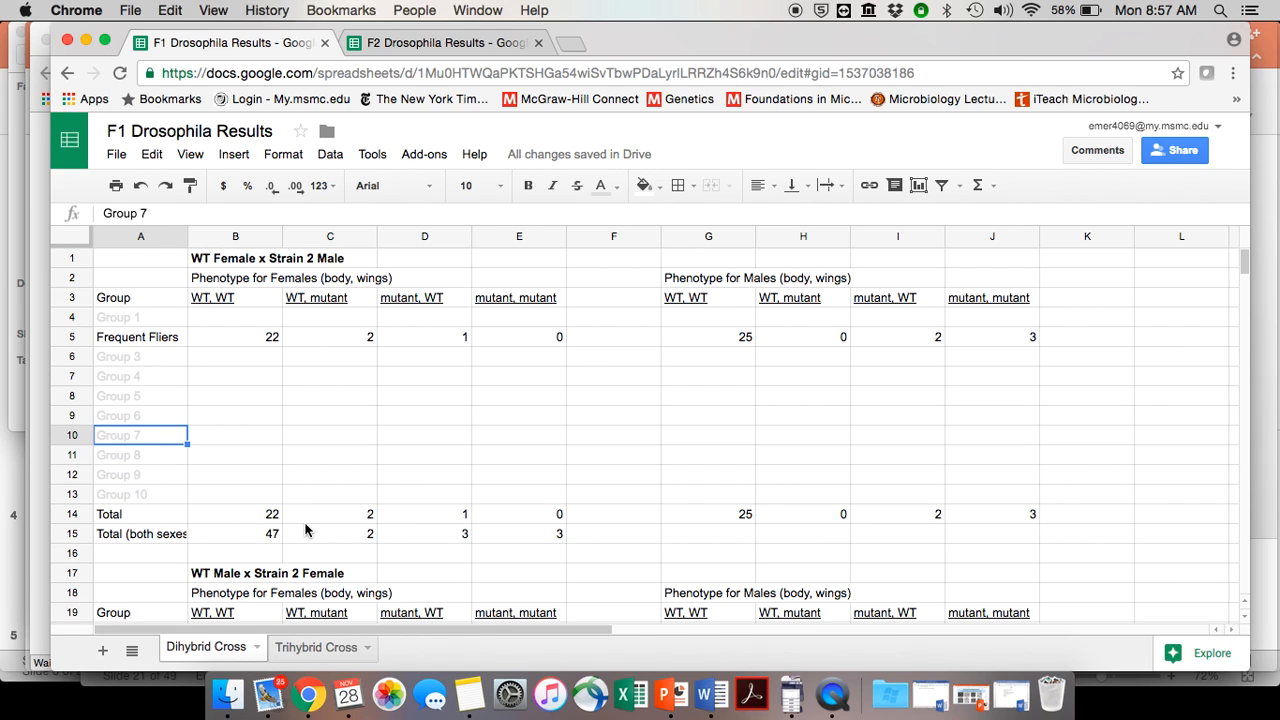
{"action": "scroll", "coordinate": [307, 530], "scroll_direction": "down", "scroll_amount": 2}
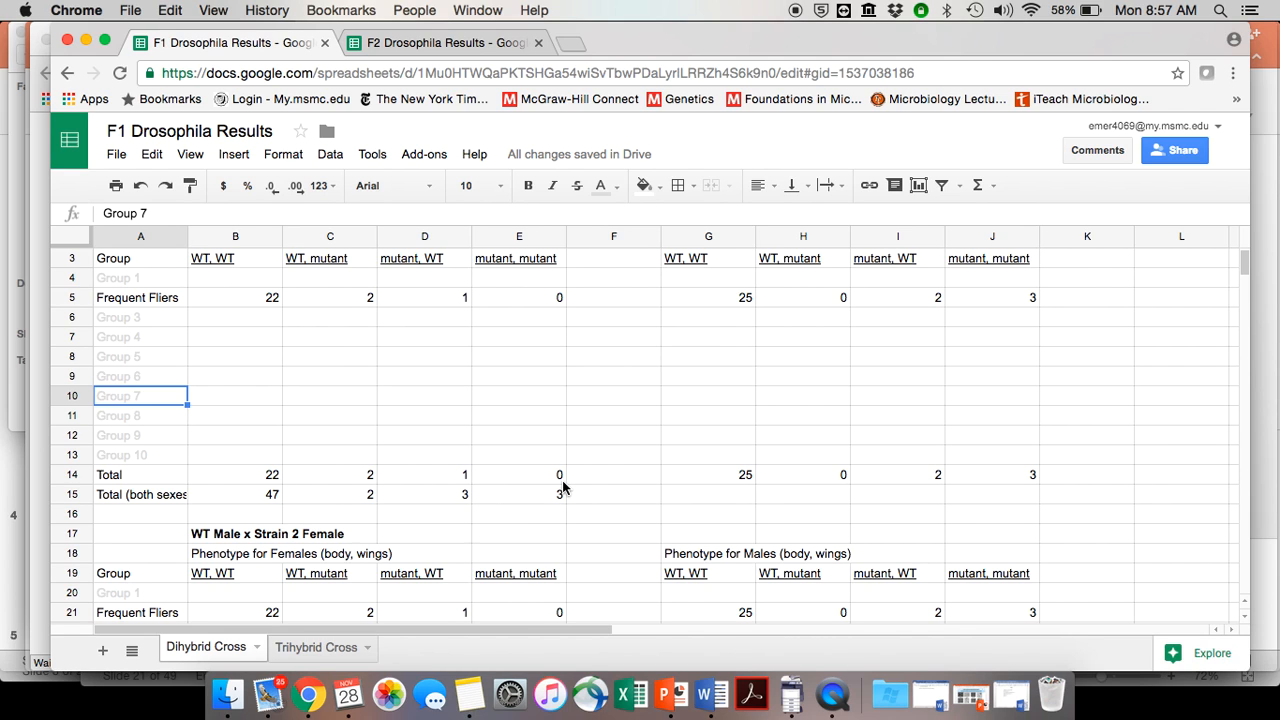
{"action": "scroll", "coordinate": [563, 487], "scroll_direction": "down", "scroll_amount": 5}
{"action": "scroll", "coordinate": [289, 491], "scroll_direction": "up", "scroll_amount": 1}
{"action": "scroll", "coordinate": [289, 490], "scroll_direction": "up", "scroll_amount": 5}
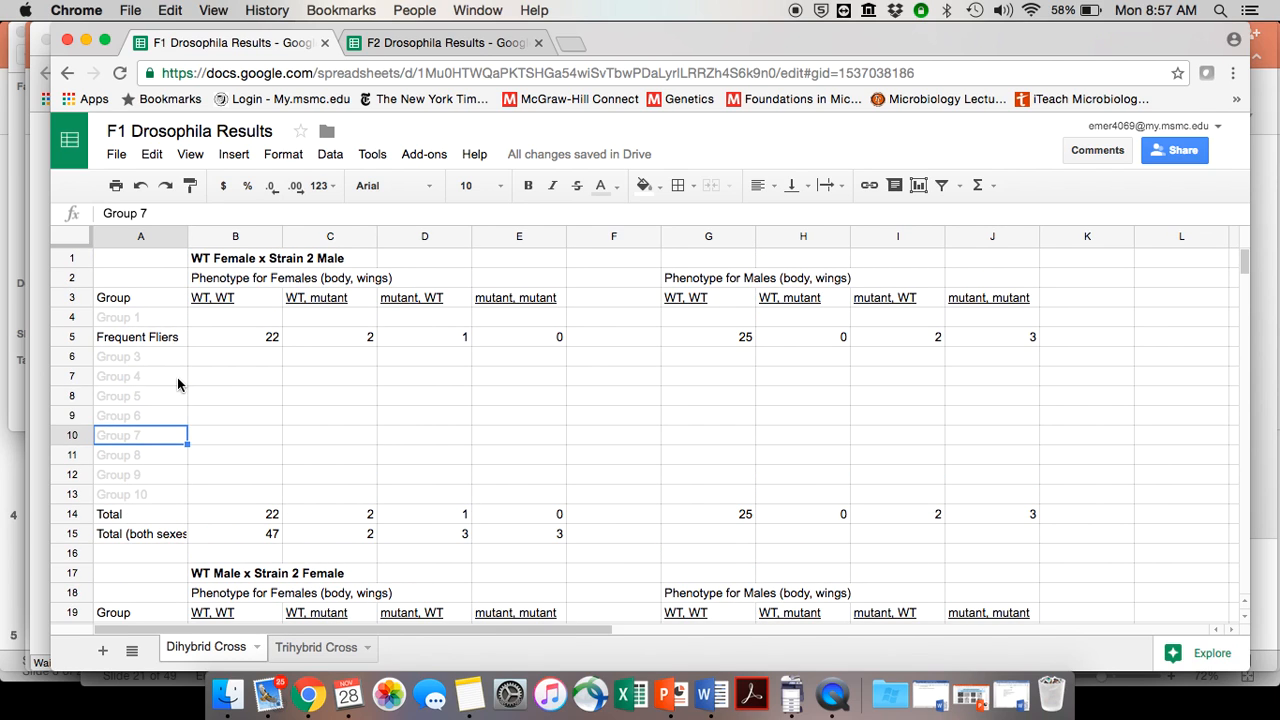
Clear the Frequent Fliers females' counts from the WT Male x Strain 2 Female table.
{"action": "scroll", "coordinate": [177, 377], "scroll_direction": "down", "scroll_amount": 2}
{"action": "scroll", "coordinate": [177, 377], "scroll_direction": "up", "scroll_amount": 2}
{"action": "scroll", "coordinate": [346, 466], "scroll_direction": "down", "scroll_amount": 2}
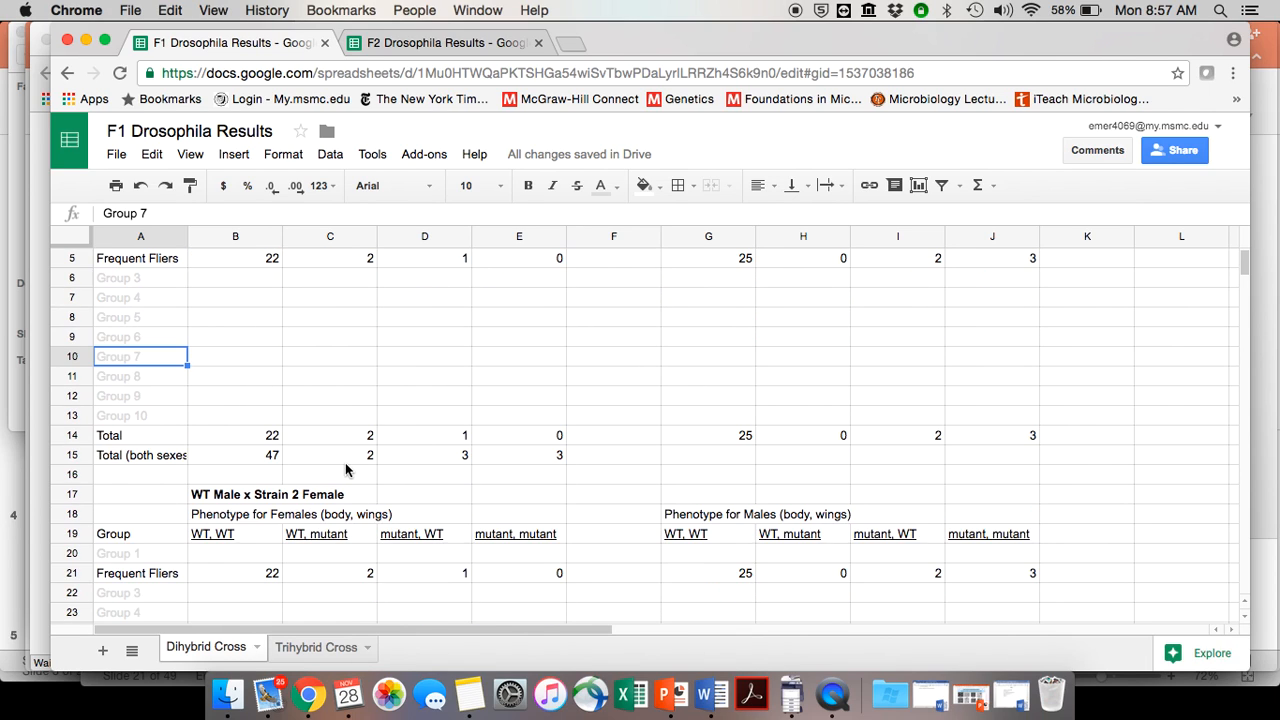
{"action": "left_click", "coordinate": [165, 572]}
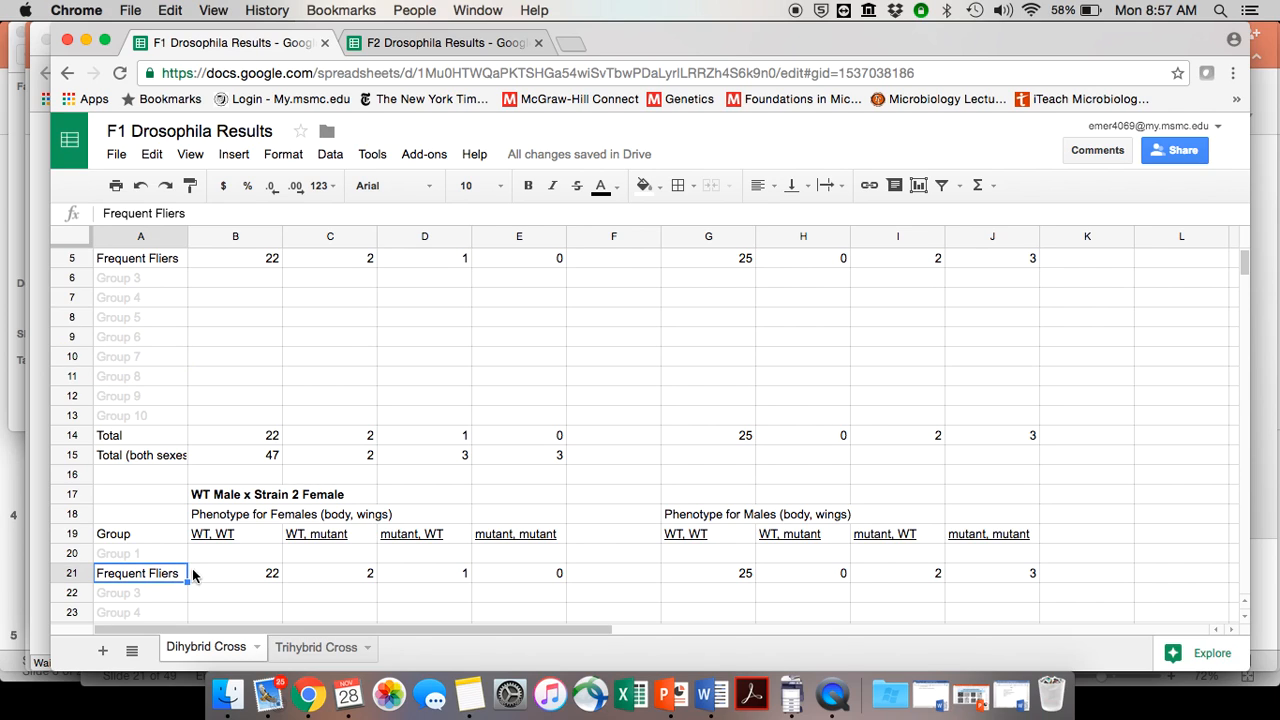
{"action": "left_click", "coordinate": [227, 574]}
{"action": "left_click_drag", "start_coordinate": [227, 574], "coordinate": [587, 585]}
{"action": "key", "text": "Delete"}
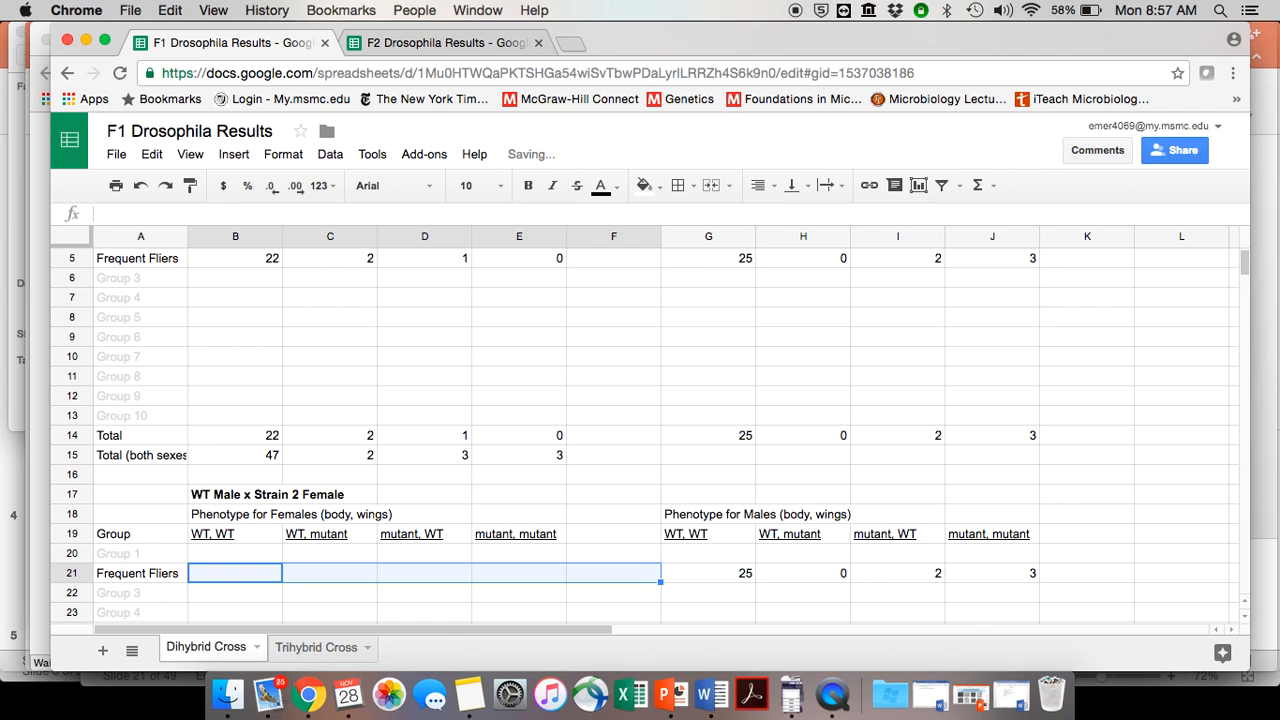
Clear the Frequent Fliers males' counts from the WT Male x Strain 2 Female table.
{"action": "left_click", "coordinate": [736, 575]}
{"action": "left_click_drag", "start_coordinate": [815, 577], "coordinate": [1003, 567]}
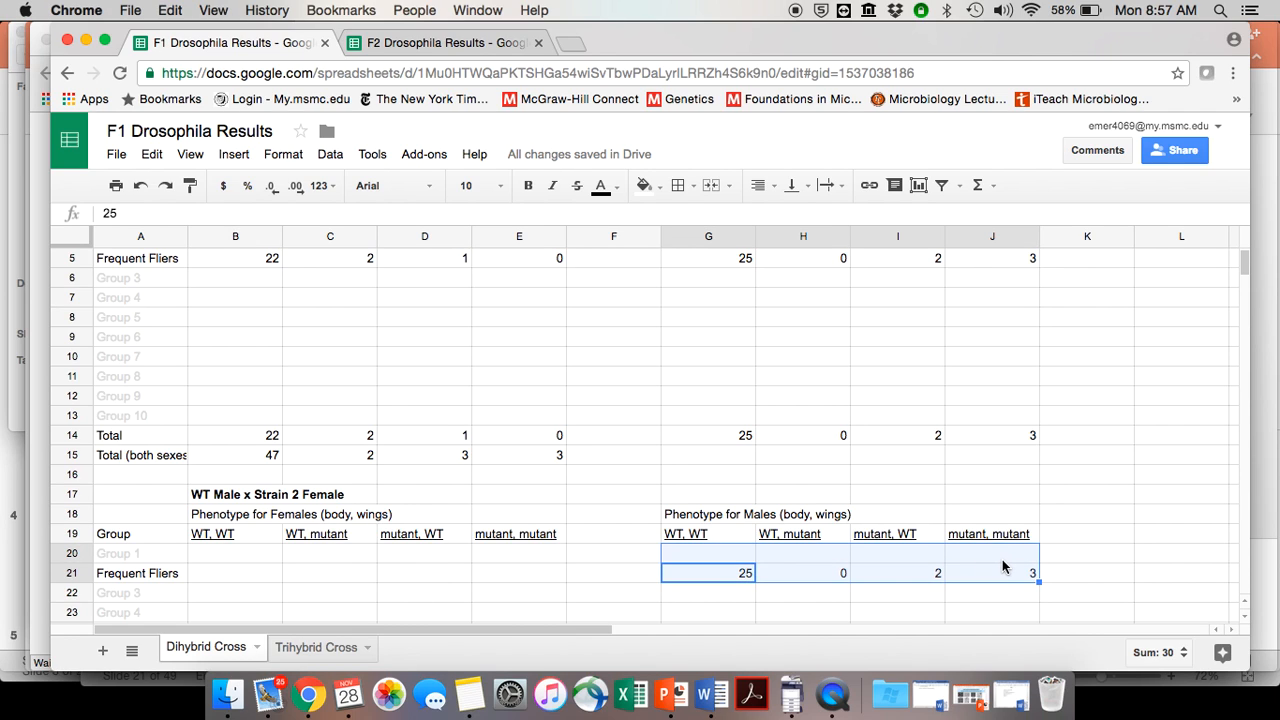
{"action": "key", "text": "Delete"}
Review both dihybrid cross tables, checking the Frequent Fliers rows, the per-sex totals and the both-crosses grand total.
{"action": "scroll", "coordinate": [886, 586], "scroll_direction": "up", "scroll_amount": 2}
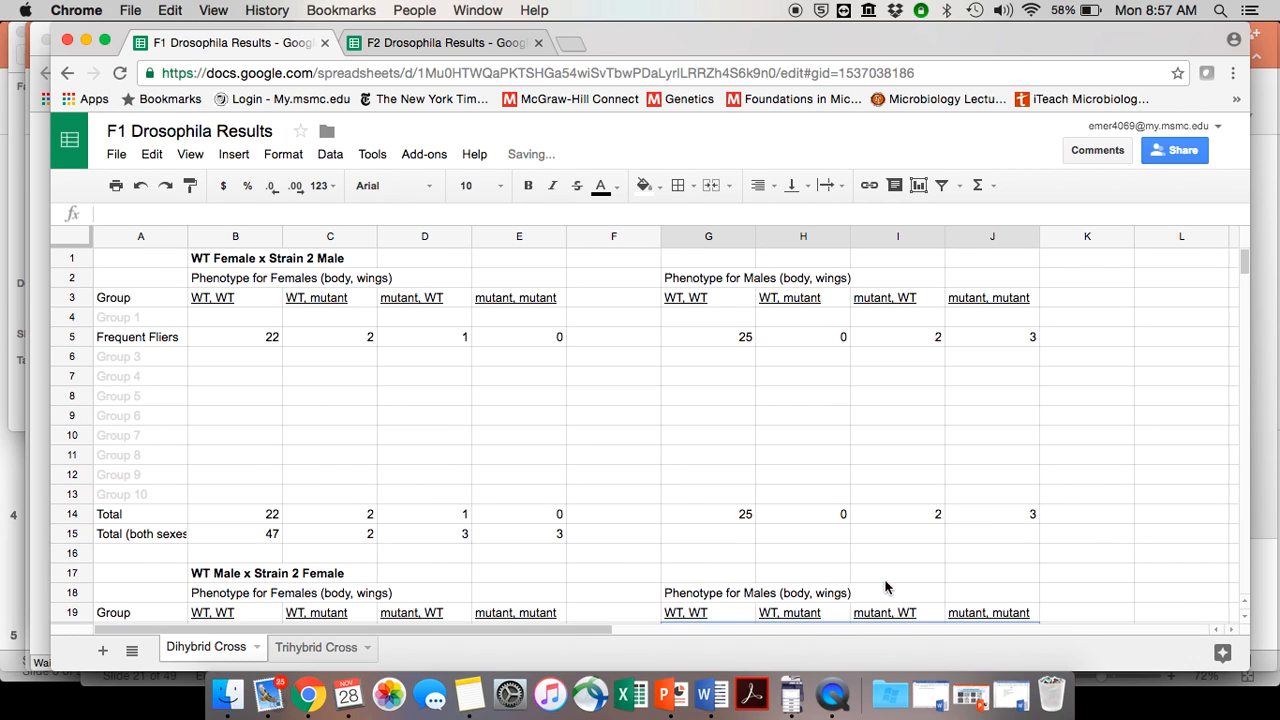
{"action": "left_click", "coordinate": [608, 320]}
{"action": "scroll", "coordinate": [321, 420], "scroll_direction": "down", "scroll_amount": 5}
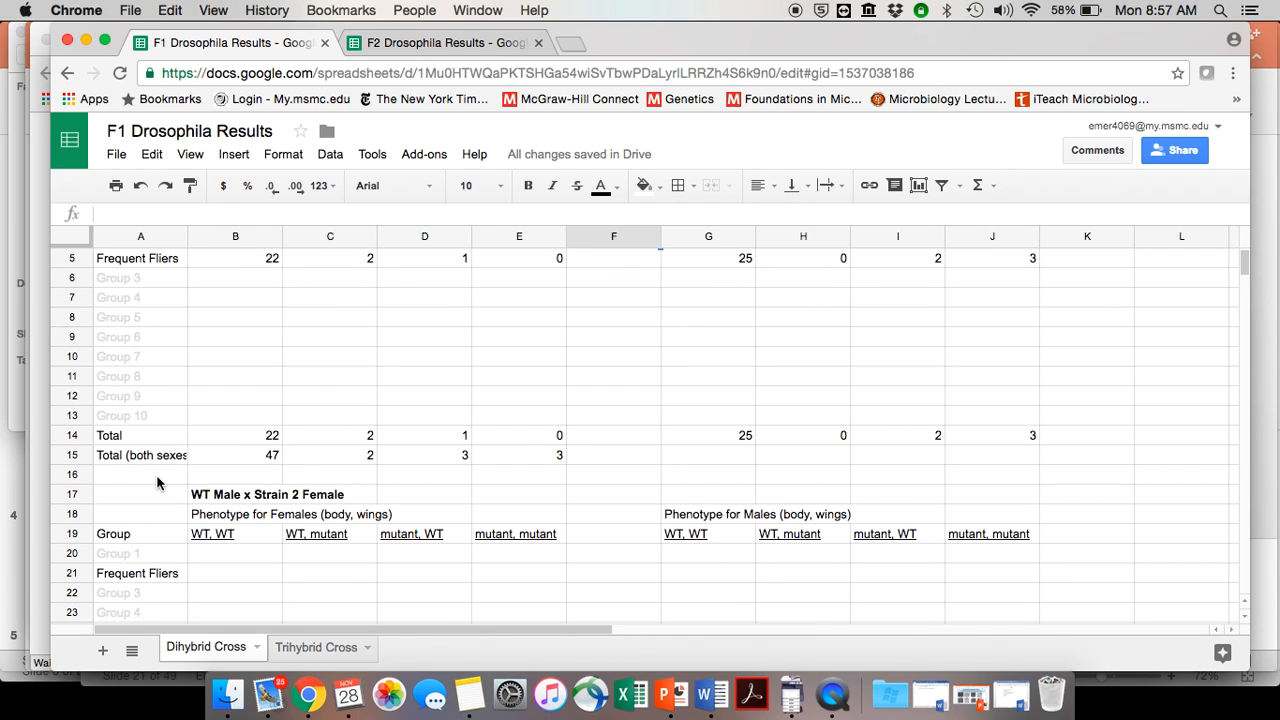
{"action": "left_click", "coordinate": [152, 535]}
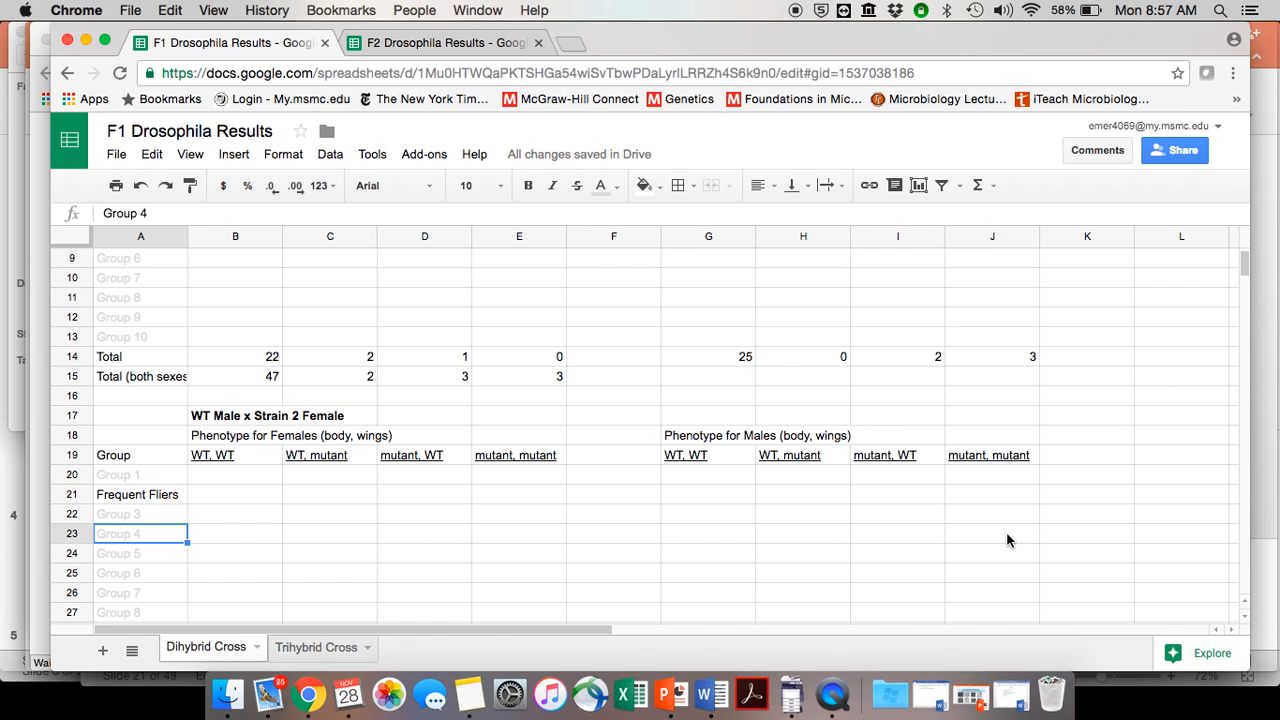
{"action": "scroll", "coordinate": [1007, 540], "scroll_direction": "down", "scroll_amount": 2}
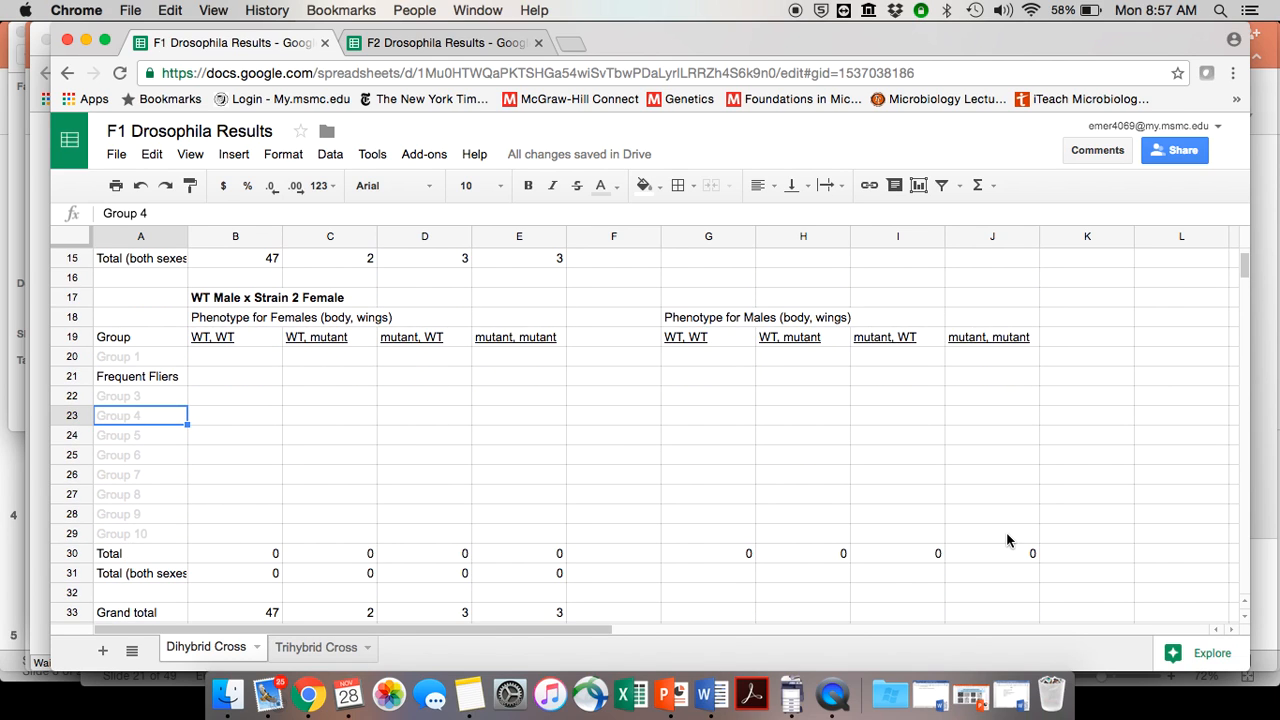
{"action": "scroll", "coordinate": [894, 517], "scroll_direction": "up", "scroll_amount": 1}
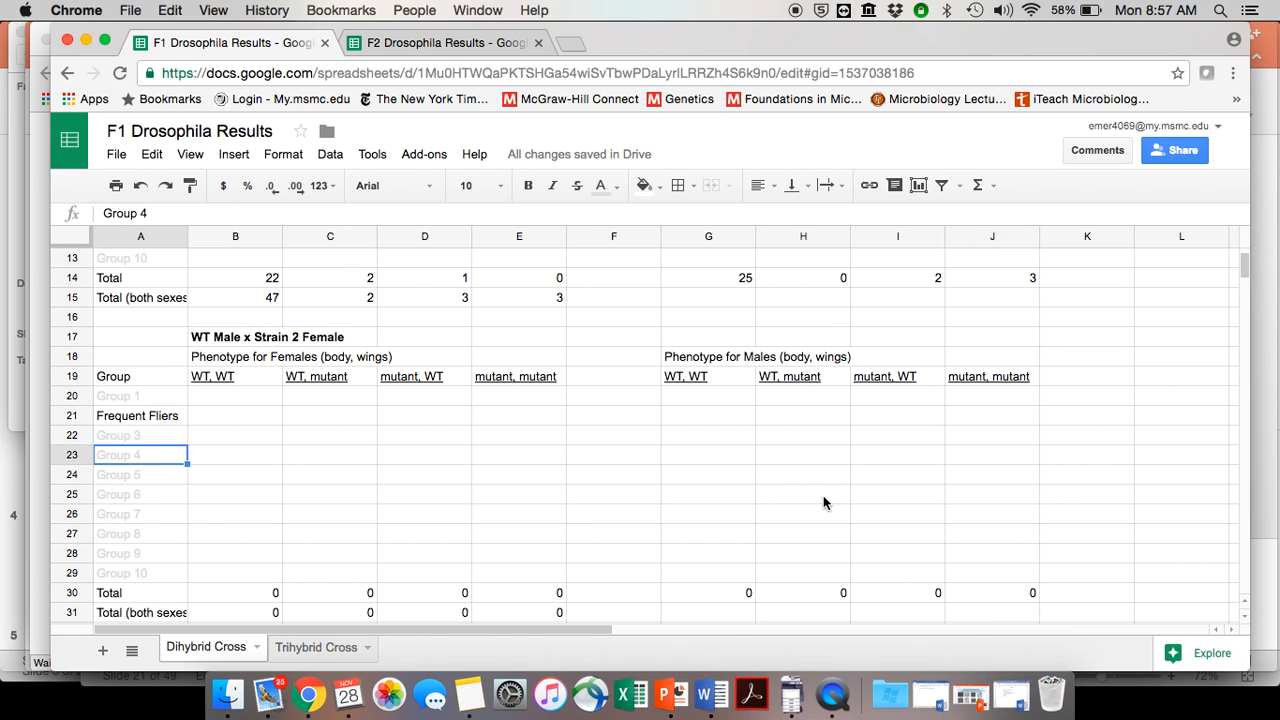
{"action": "scroll", "coordinate": [824, 503], "scroll_direction": "down", "scroll_amount": 1}
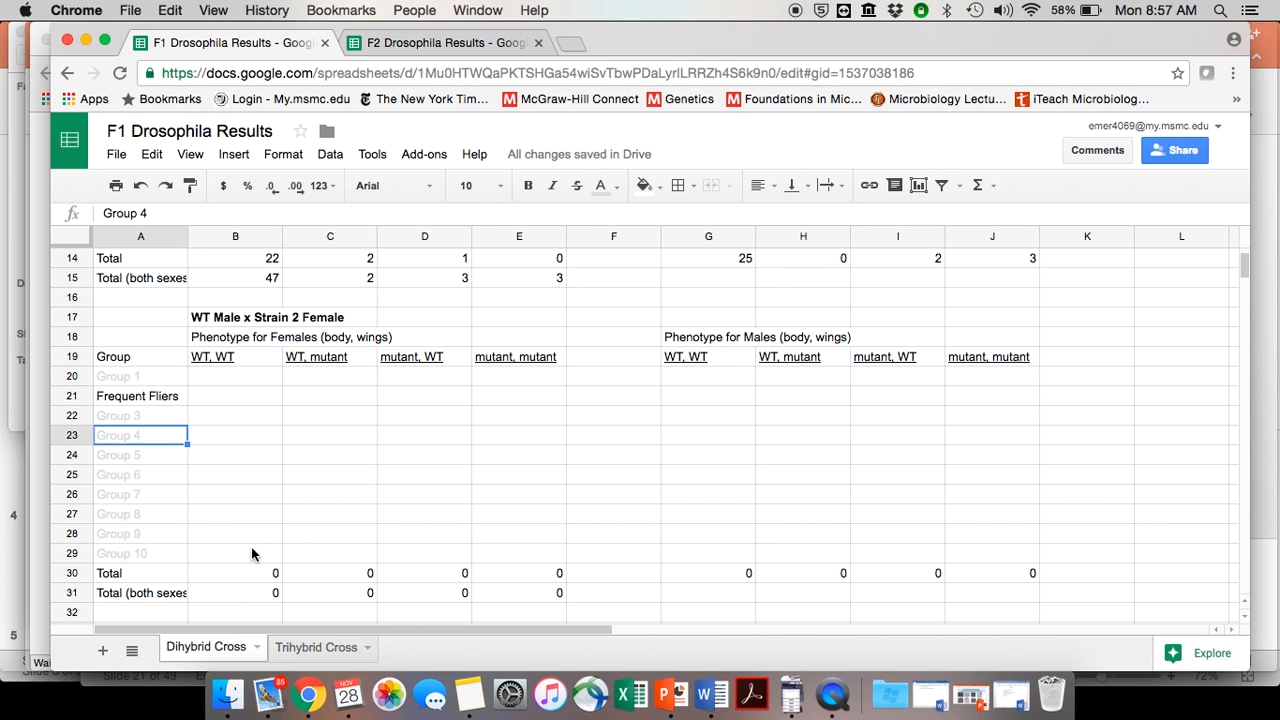
{"action": "scroll", "coordinate": [430, 540], "scroll_direction": "down", "scroll_amount": 3}
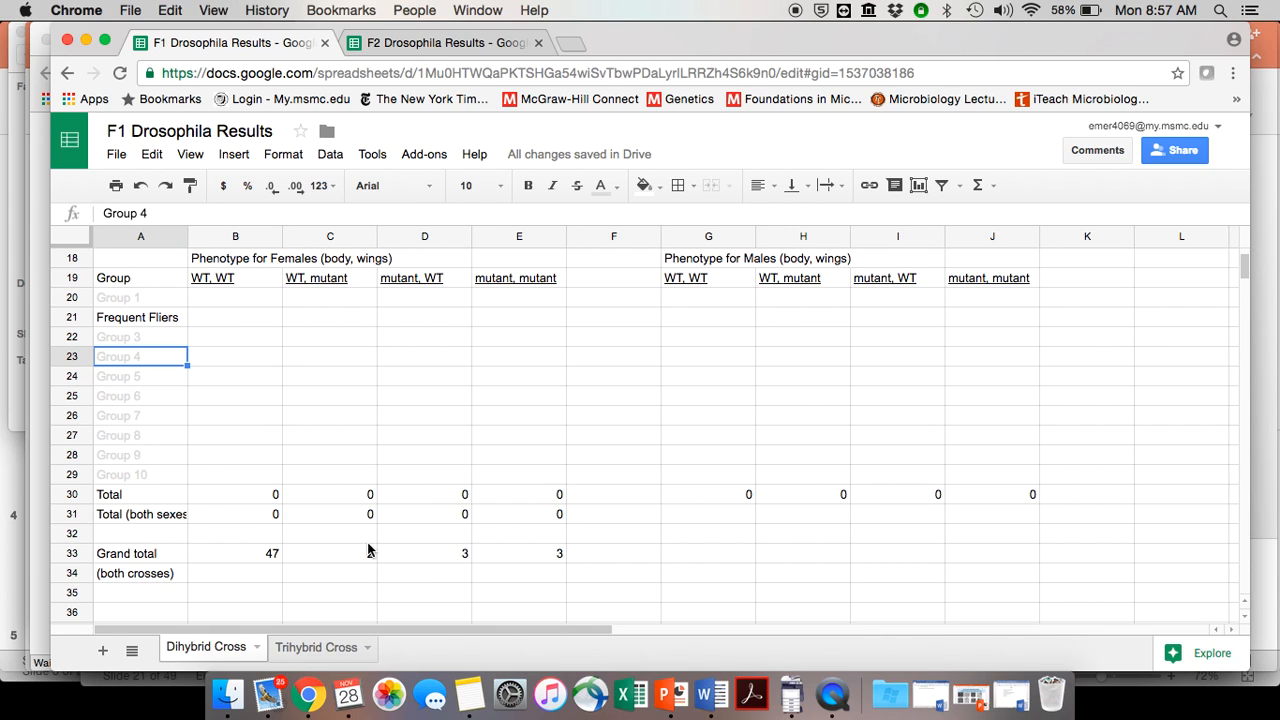
{"action": "scroll", "coordinate": [368, 550], "scroll_direction": "up", "scroll_amount": 8}
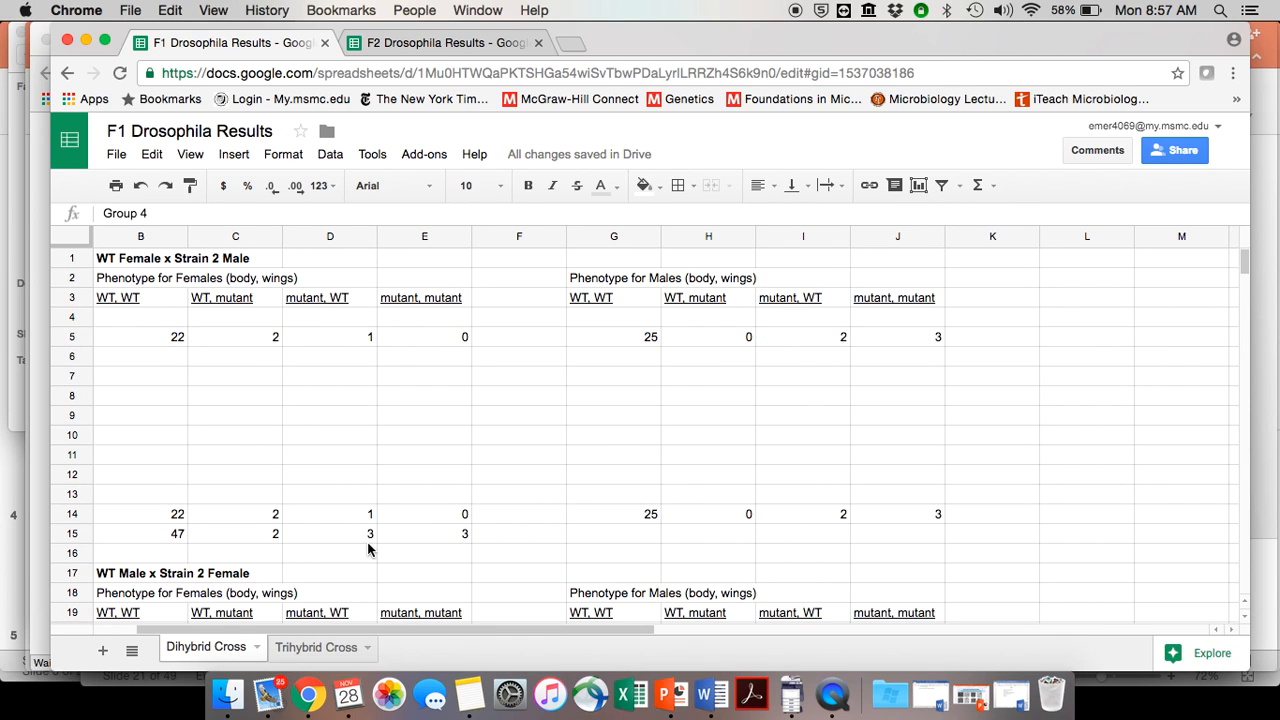
Open the Trihybrid Cross sheet, locate the Frequent Fliers row, and consult the Female Strain 1 x Male WT results in the Word document Example Results.
{"action": "left_click", "coordinate": [293, 648]}
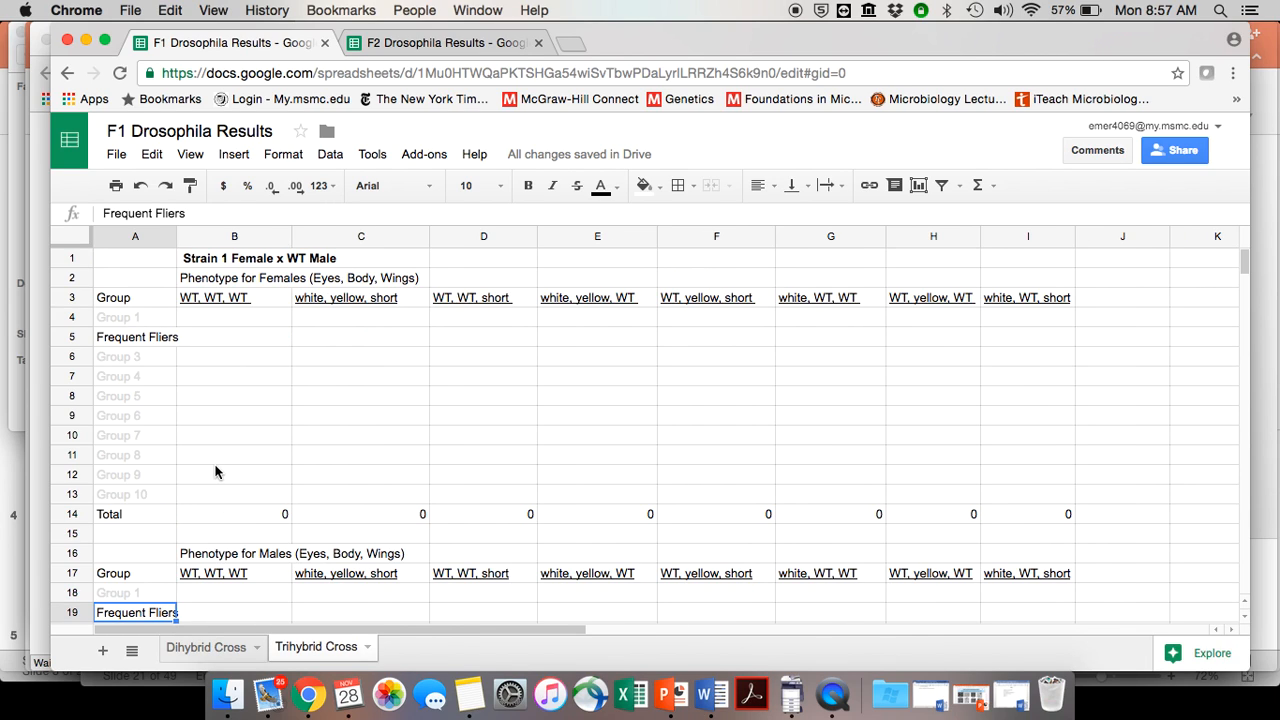
{"action": "left_click", "coordinate": [163, 338]}
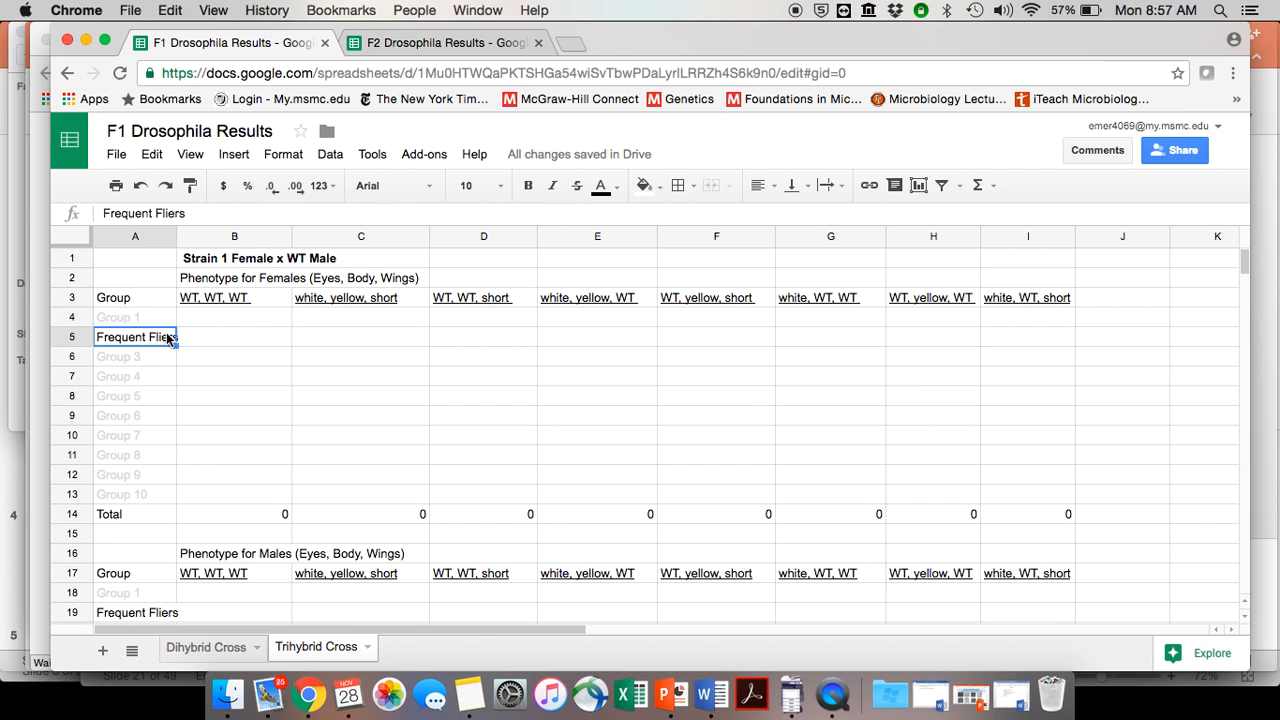
{"action": "left_click", "coordinate": [706, 695]}
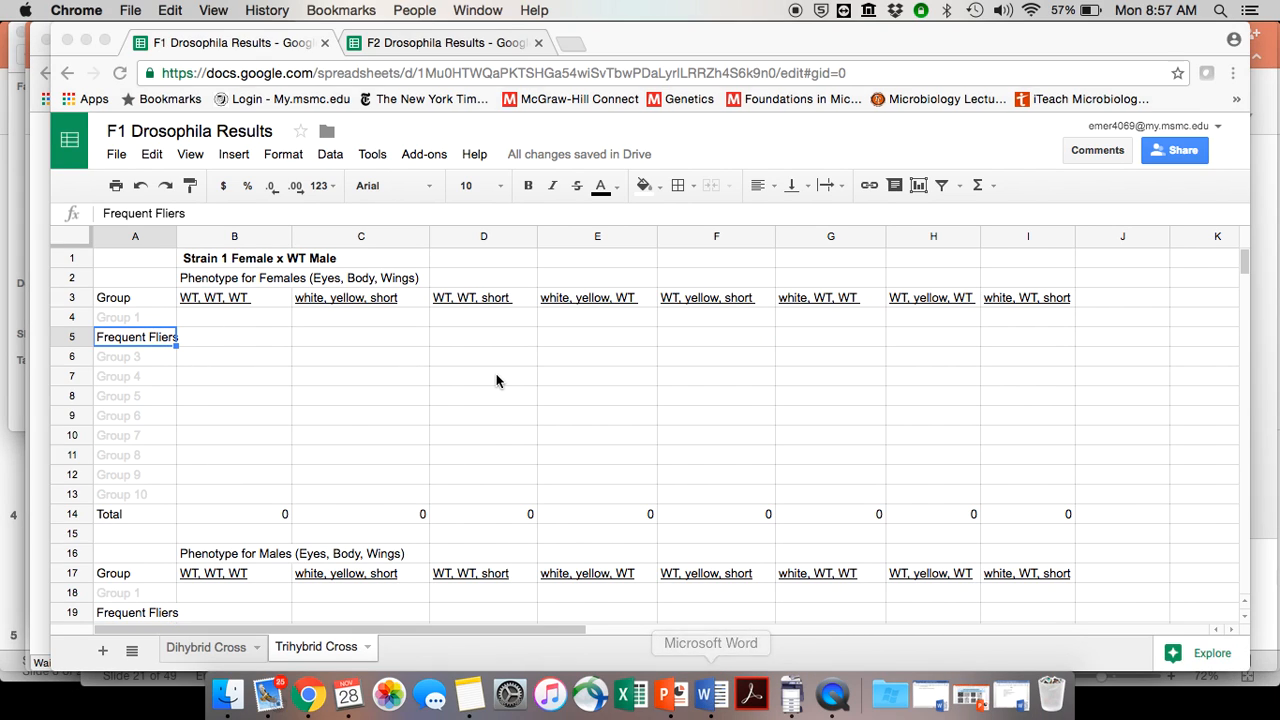
{"action": "scroll", "coordinate": [480, 420], "scroll_direction": "down", "scroll_amount": 5}
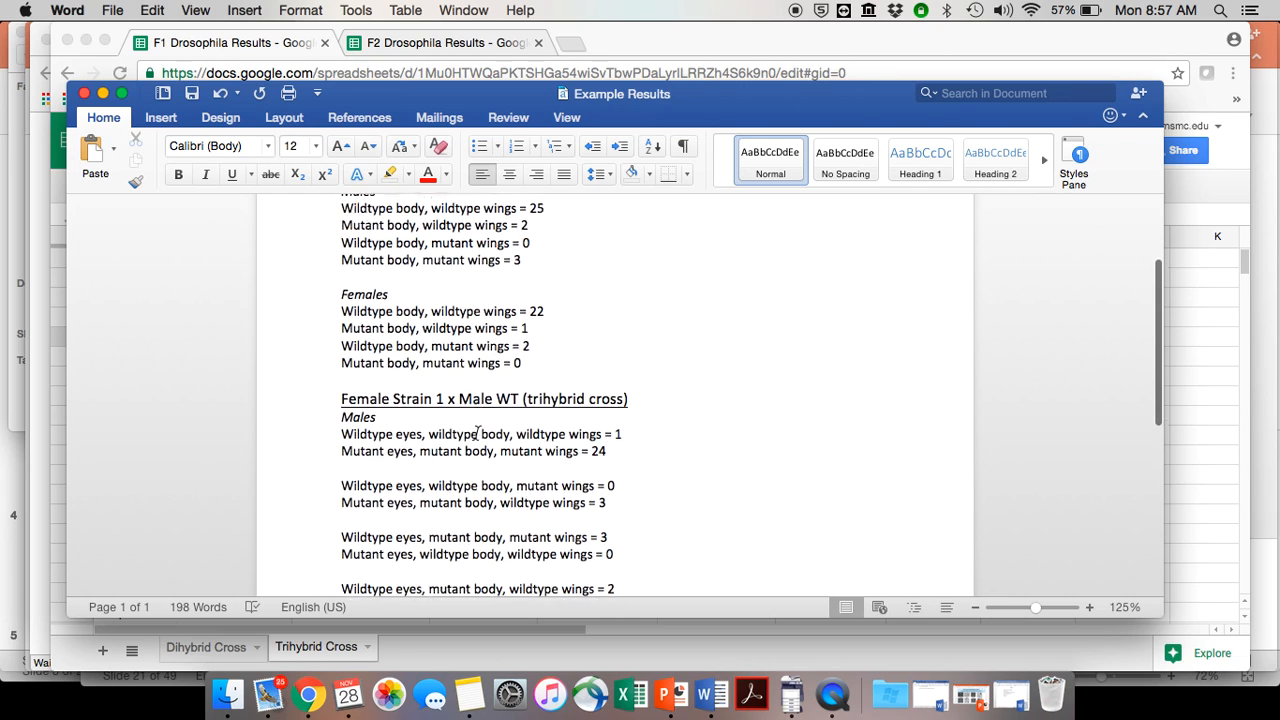
{"action": "scroll", "coordinate": [478, 432], "scroll_direction": "down", "scroll_amount": 2}
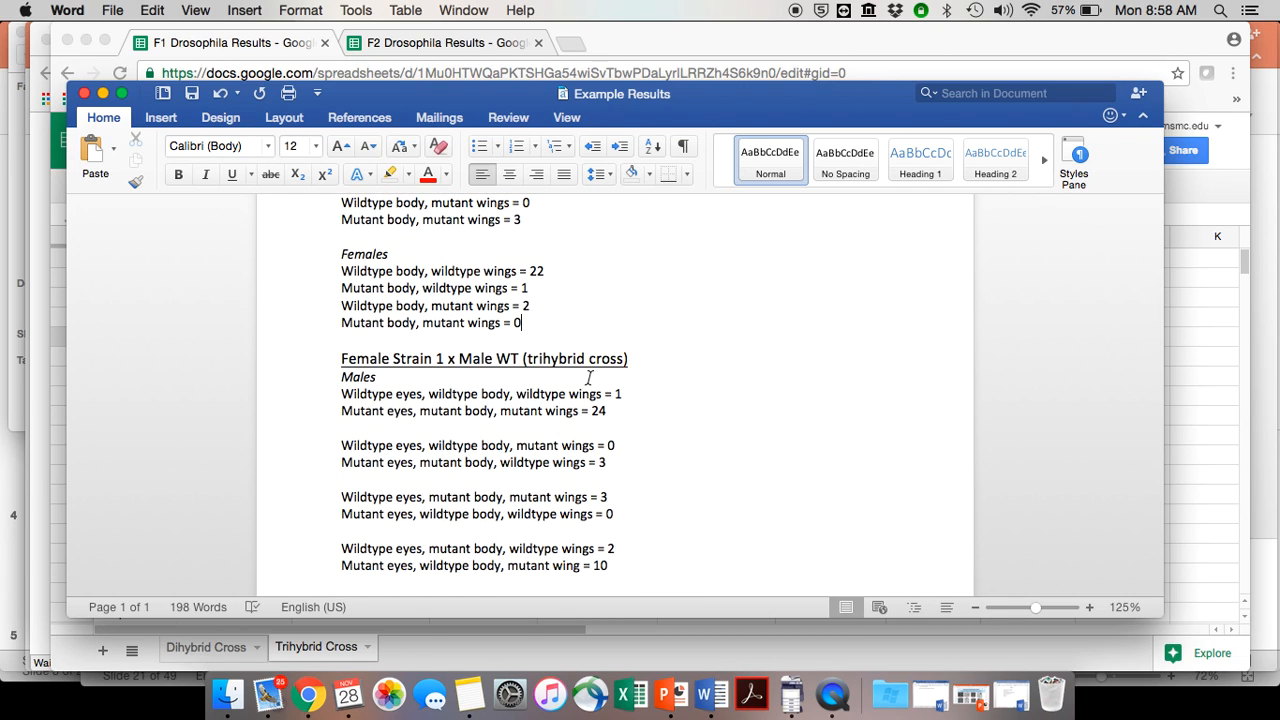
{"action": "scroll", "coordinate": [589, 377], "scroll_direction": "down", "scroll_amount": 2}
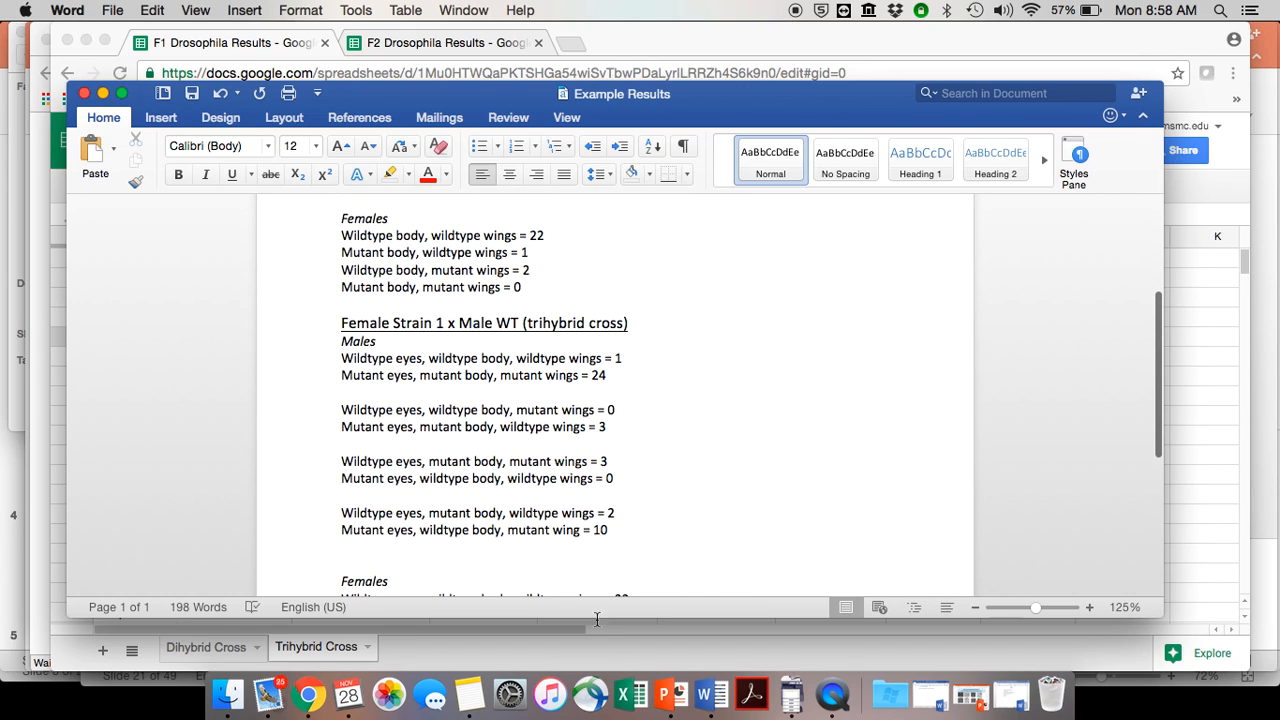
Return to the F1 spreadsheet in Chrome and compare the Strain 1 Female x WT Male table with the Strain 1 Male x WT Female table.
{"action": "left_click", "coordinate": [308, 690]}
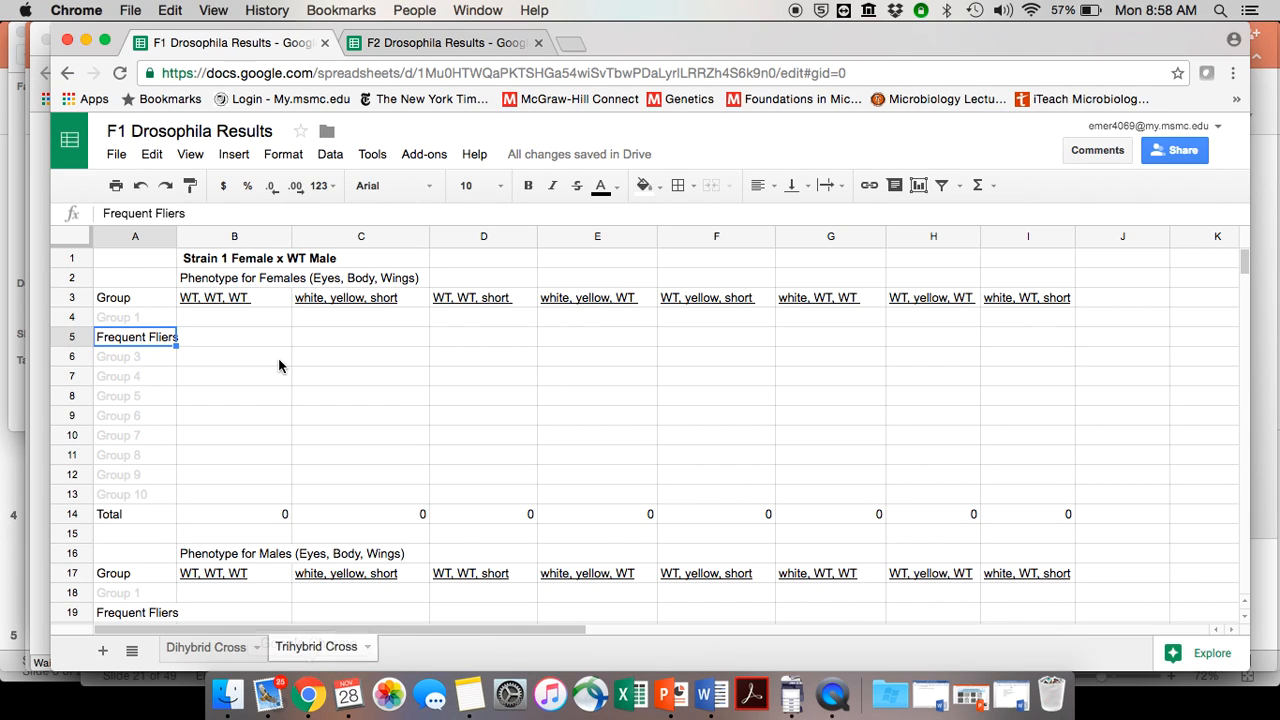
{"action": "left_click", "coordinate": [235, 266]}
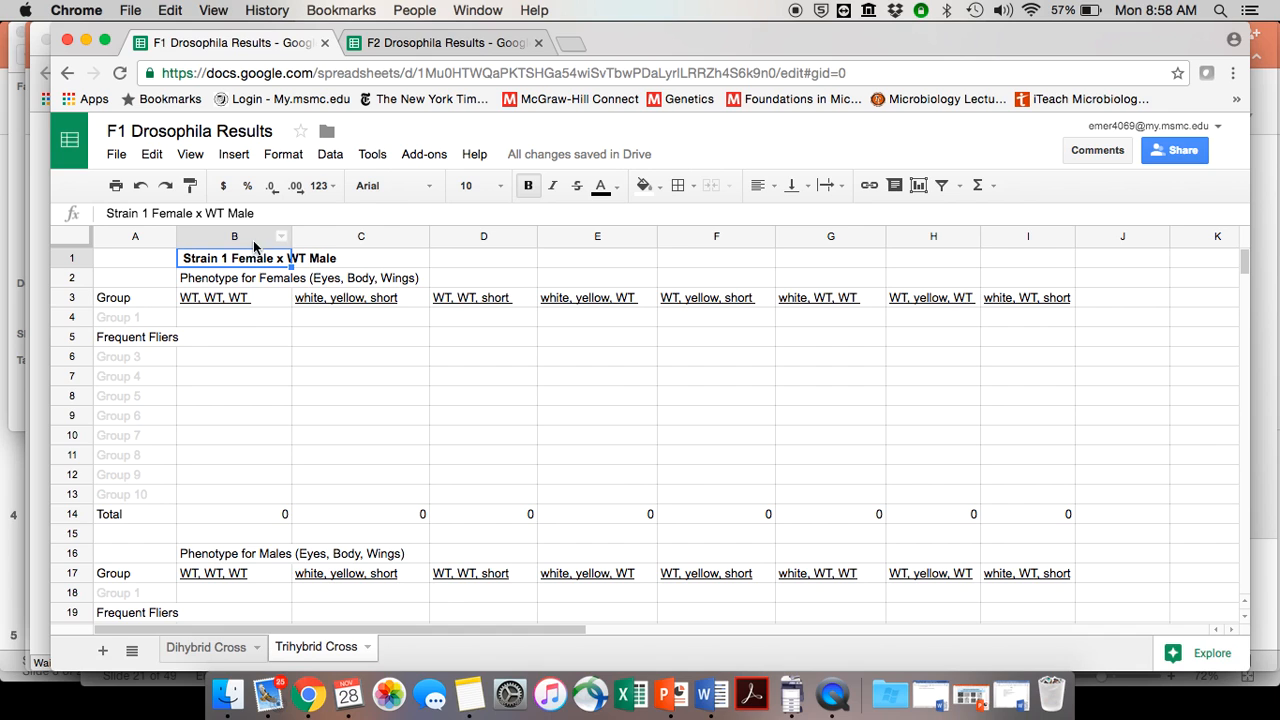
{"action": "scroll", "coordinate": [309, 263], "scroll_direction": "down", "scroll_amount": 10}
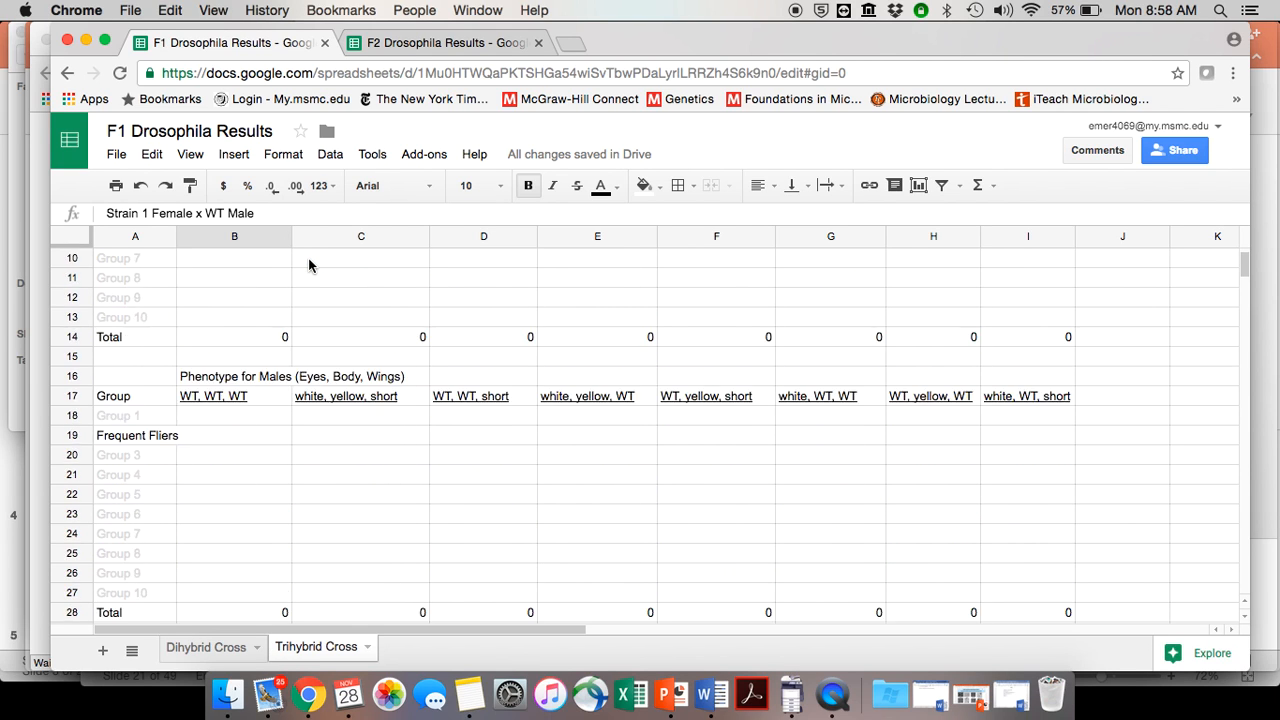
{"action": "scroll", "coordinate": [309, 263], "scroll_direction": "down", "scroll_amount": 2}
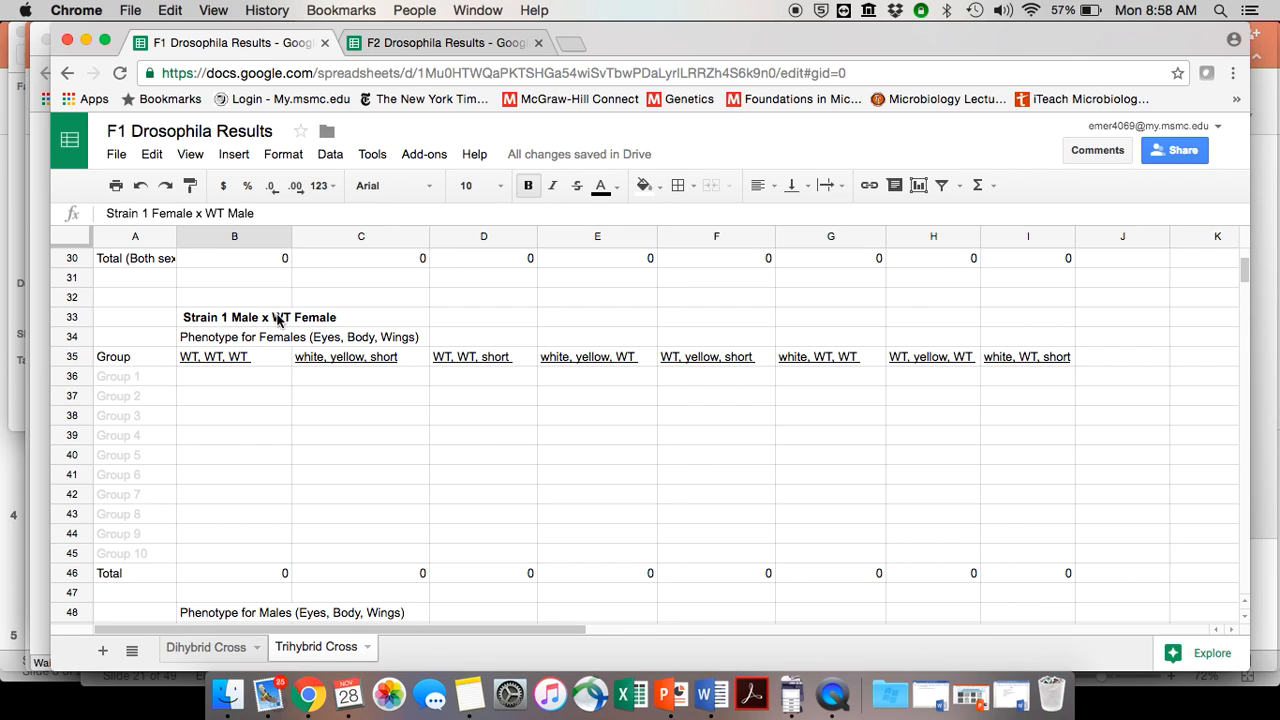
{"action": "scroll", "coordinate": [273, 340], "scroll_direction": "up", "scroll_amount": 1}
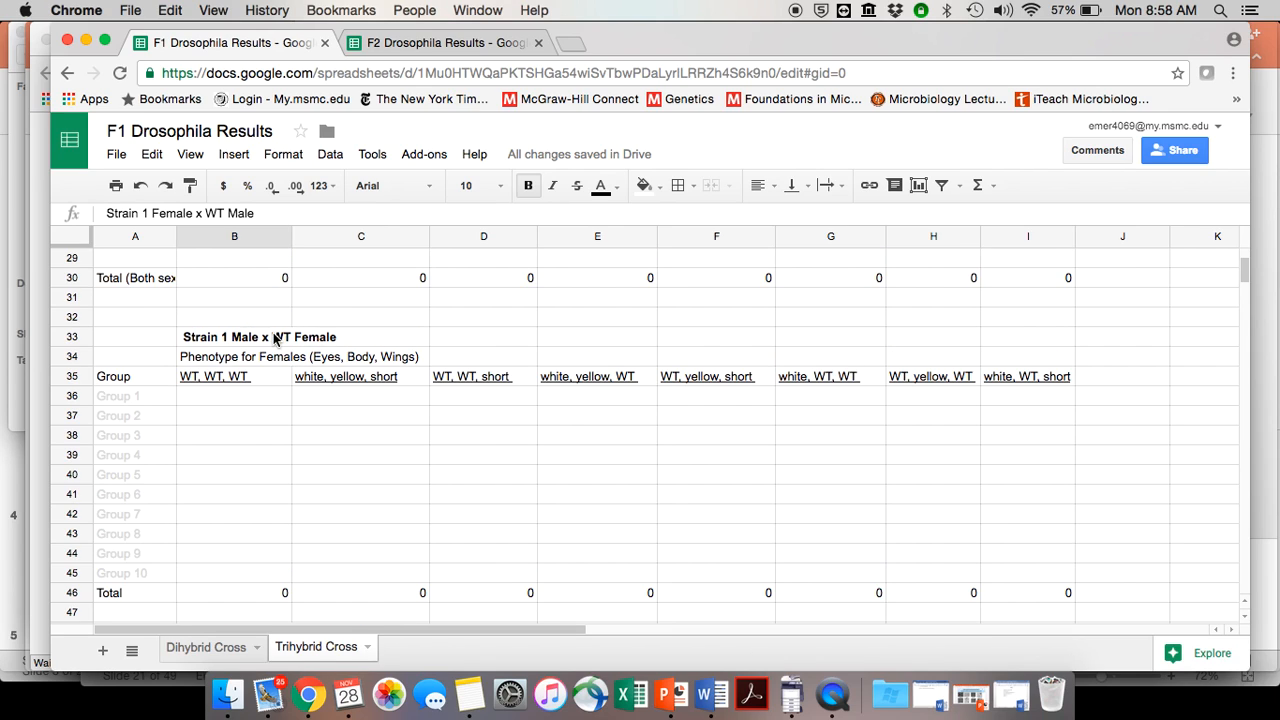
{"action": "scroll", "coordinate": [291, 340], "scroll_direction": "up", "scroll_amount": 10}
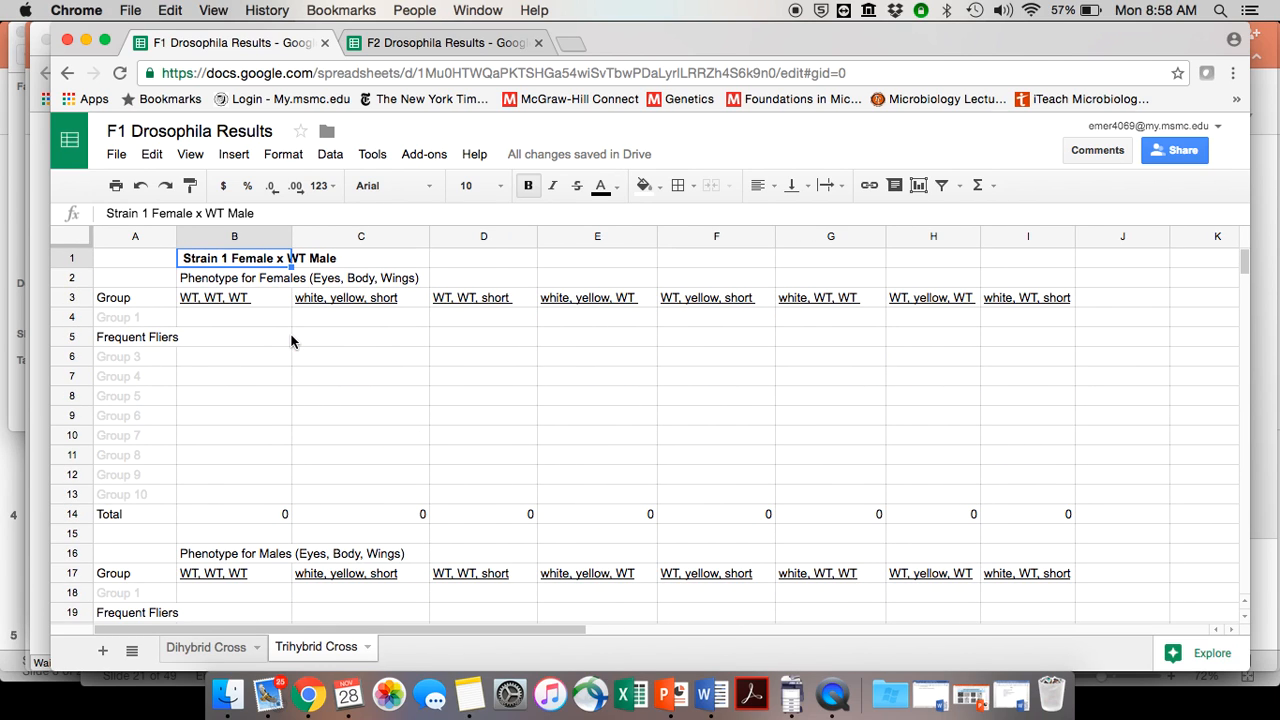
Examine the separate female and male phenotype sections of the Strain 1 Female x WT Male table.
{"action": "left_click", "coordinate": [228, 283]}
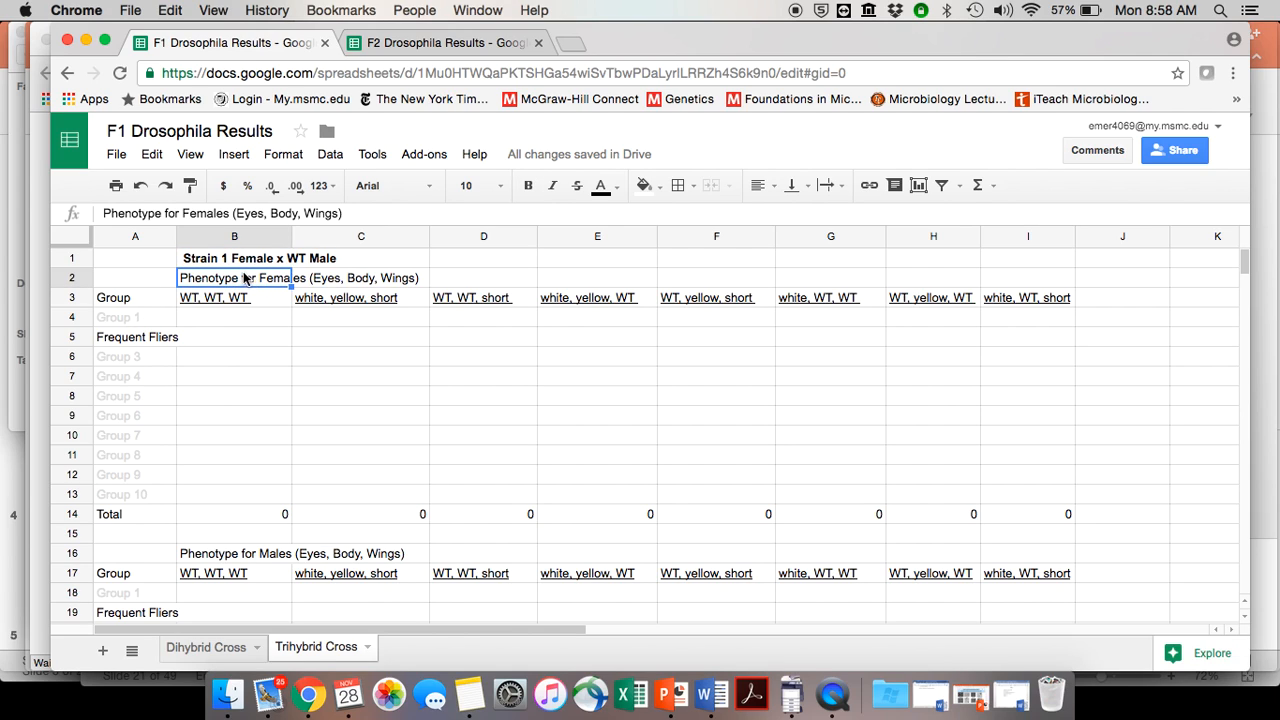
{"action": "left_click", "coordinate": [254, 555]}
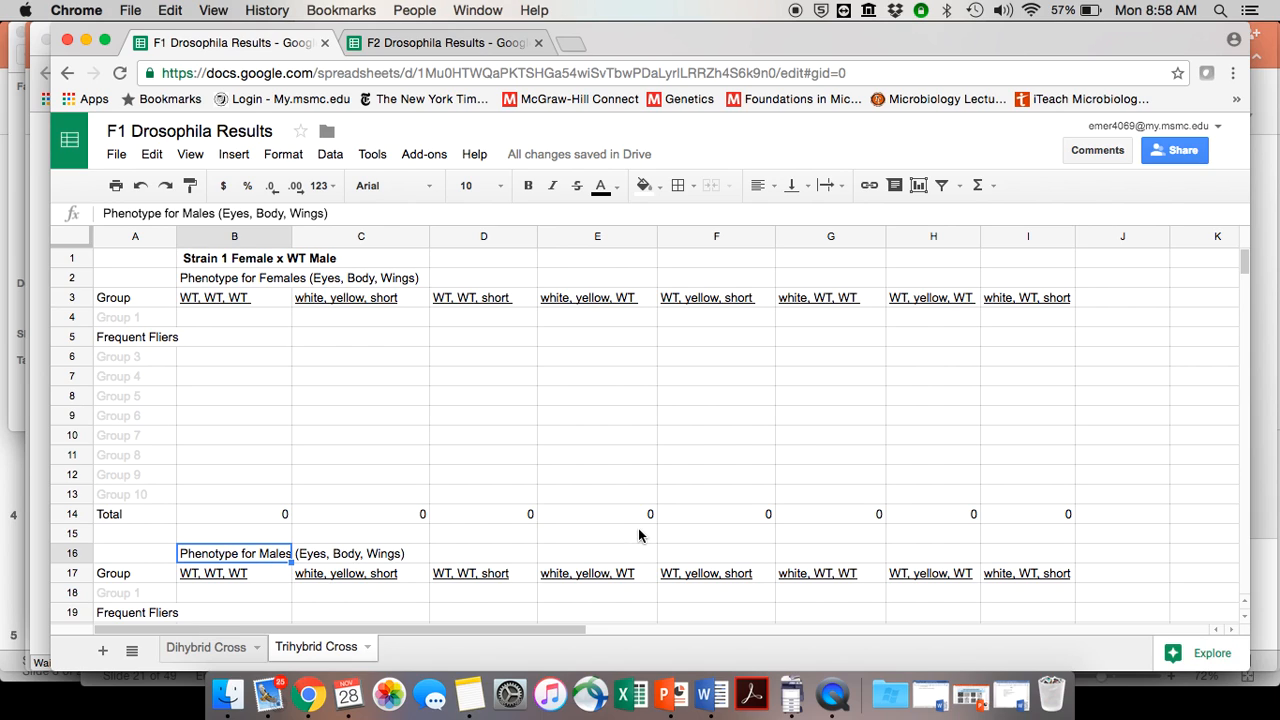
{"action": "left_click", "coordinate": [276, 280]}
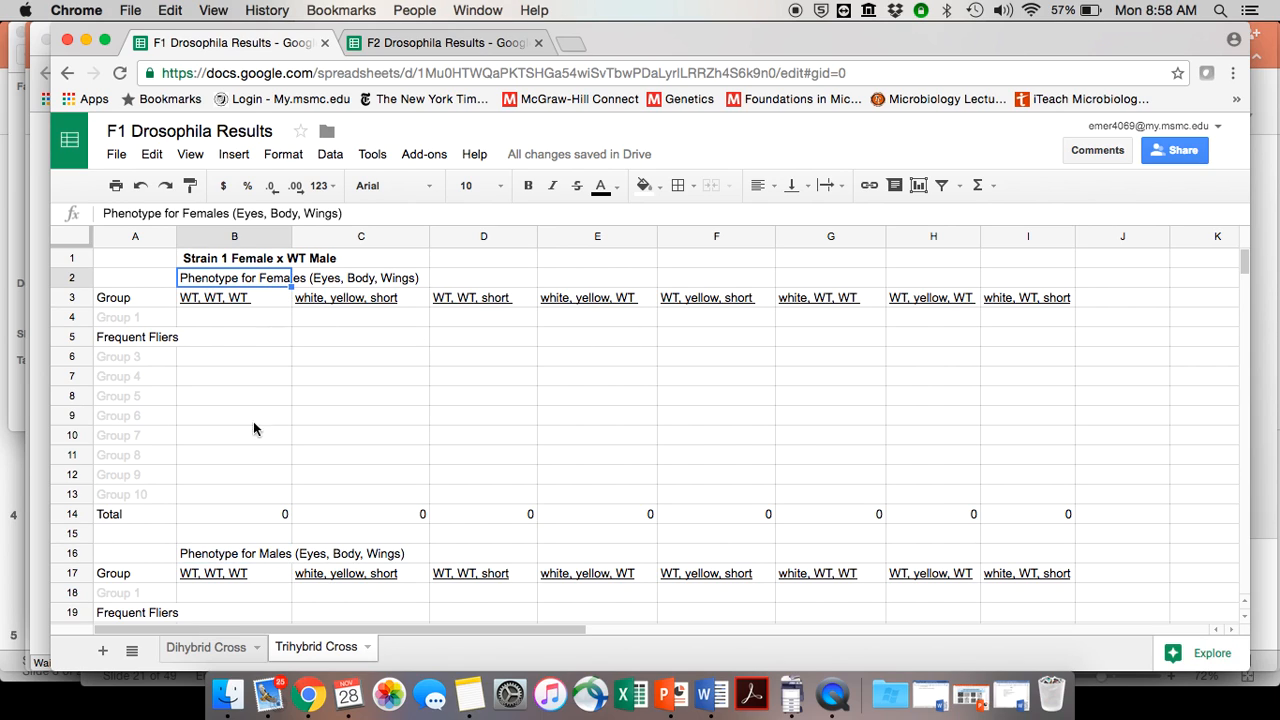
{"action": "left_click", "coordinate": [245, 562]}
{"action": "scroll", "coordinate": [245, 562], "scroll_direction": "down", "scroll_amount": 2}
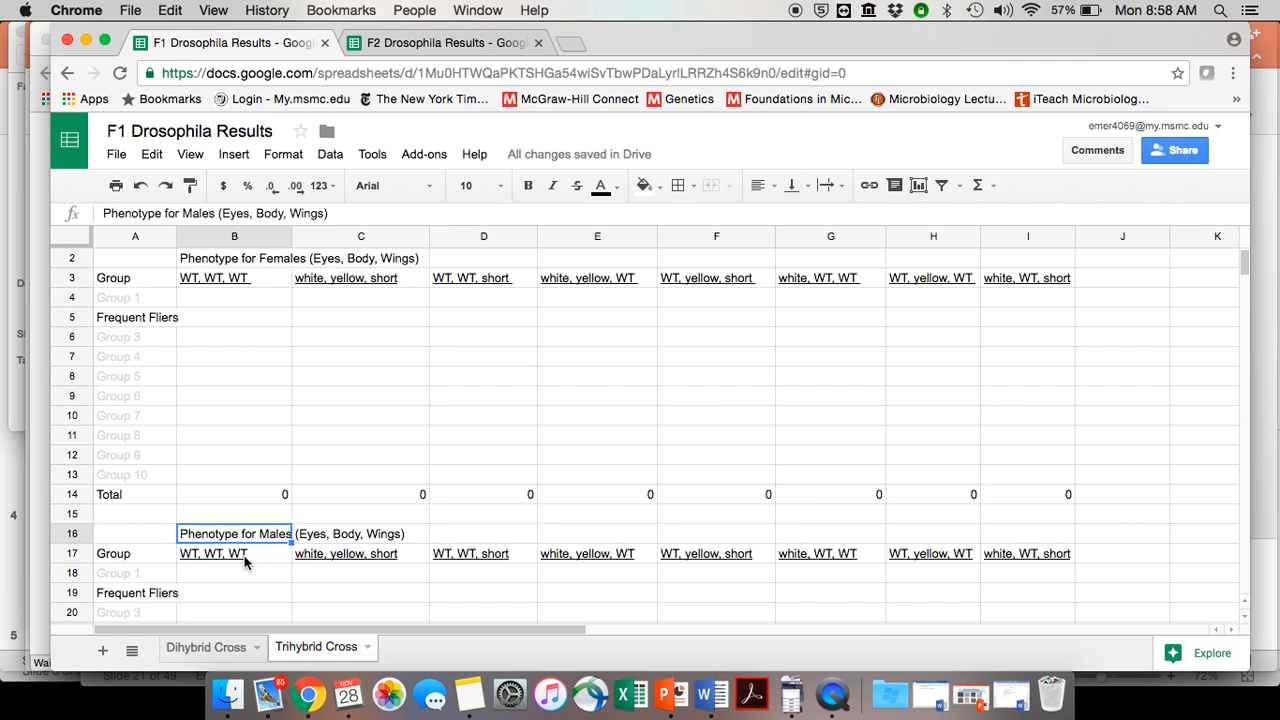
{"action": "scroll", "coordinate": [245, 560], "scroll_direction": "up", "scroll_amount": 2}
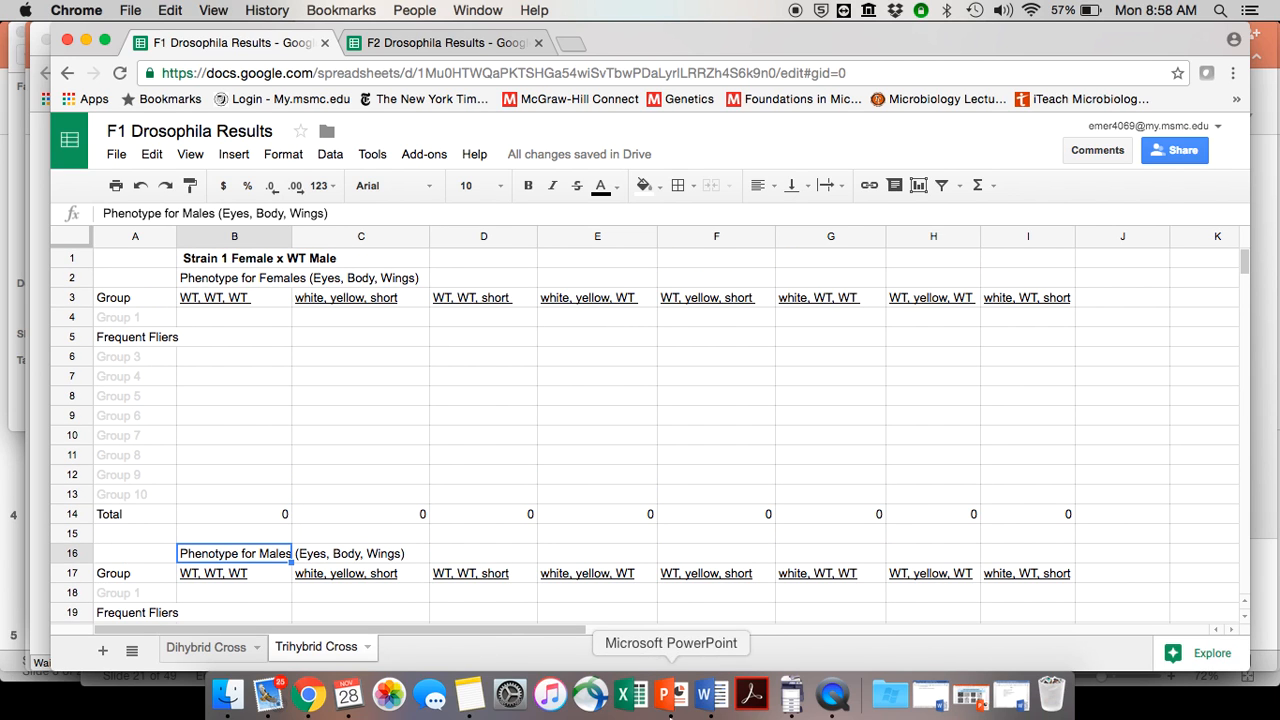
Switch to Example Results in Word and examine the males' paired eye, body and wing phenotypes under the trihybrid cross.
{"action": "left_click", "coordinate": [711, 694]}
{"action": "scroll", "coordinate": [369, 478], "scroll_direction": "down", "scroll_amount": 5}
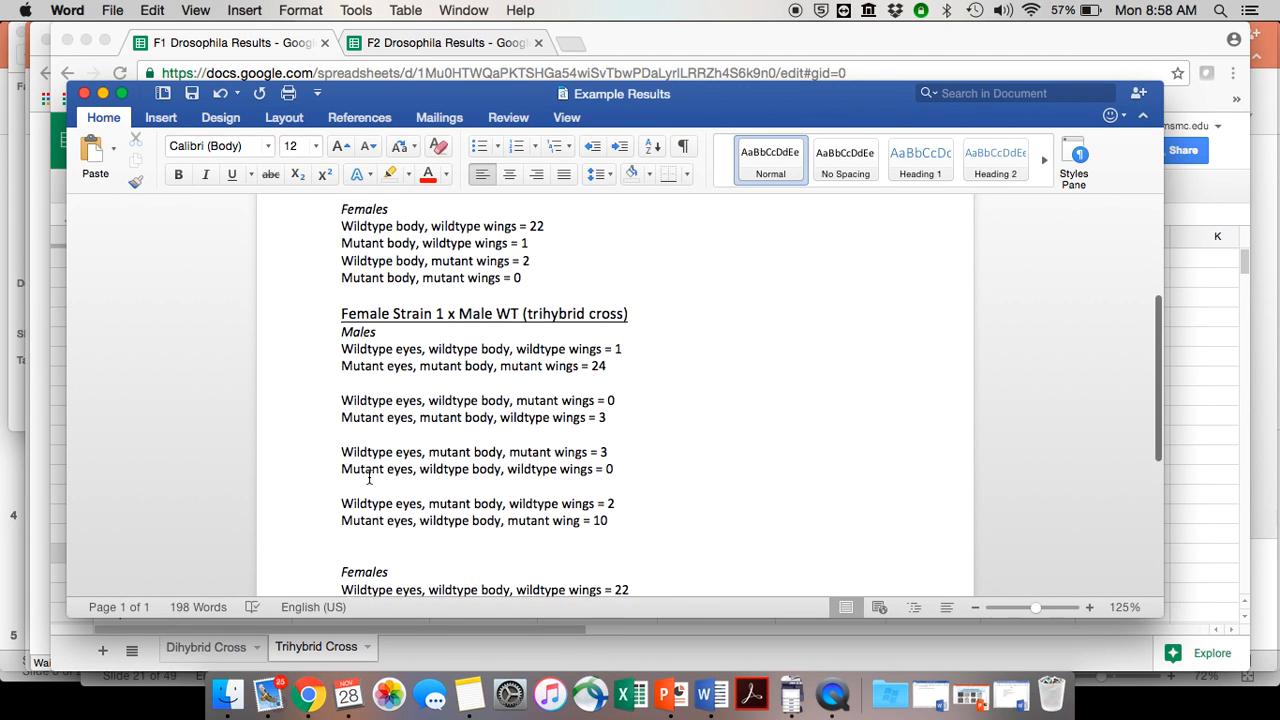
{"action": "scroll", "coordinate": [397, 342], "scroll_direction": "down", "scroll_amount": 2}
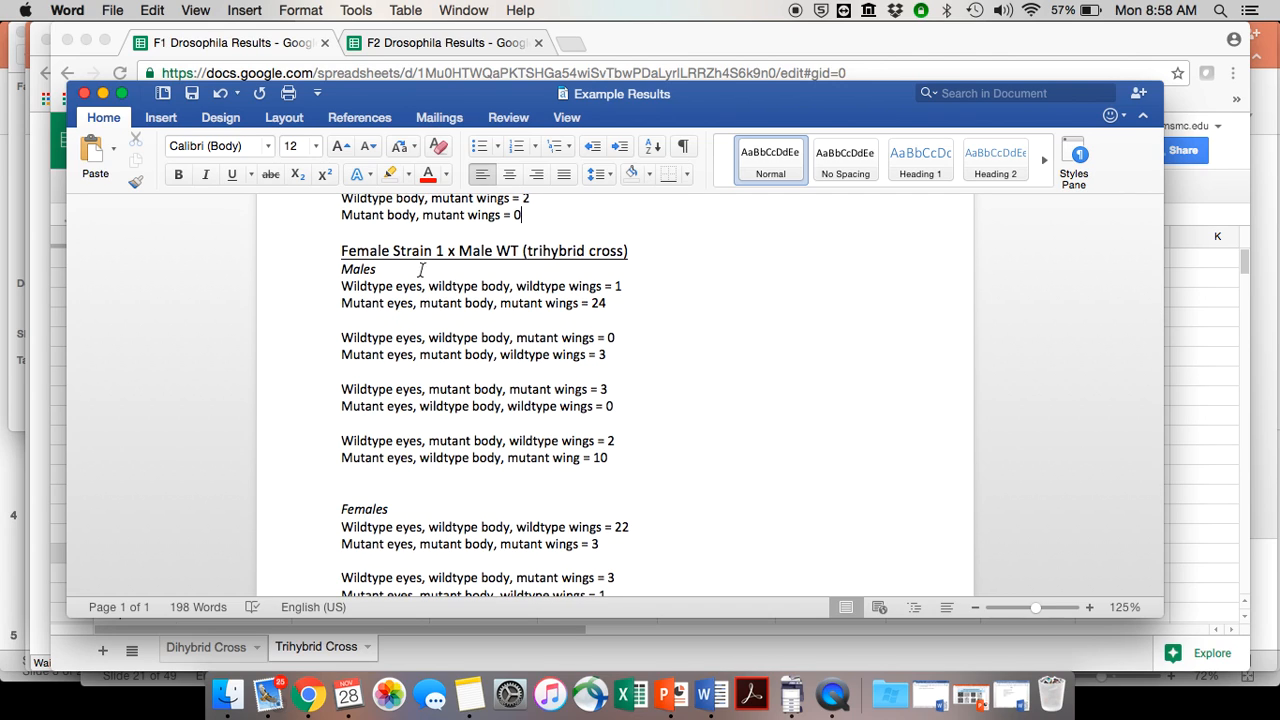
{"action": "scroll", "coordinate": [421, 271], "scroll_direction": "down", "scroll_amount": 1}
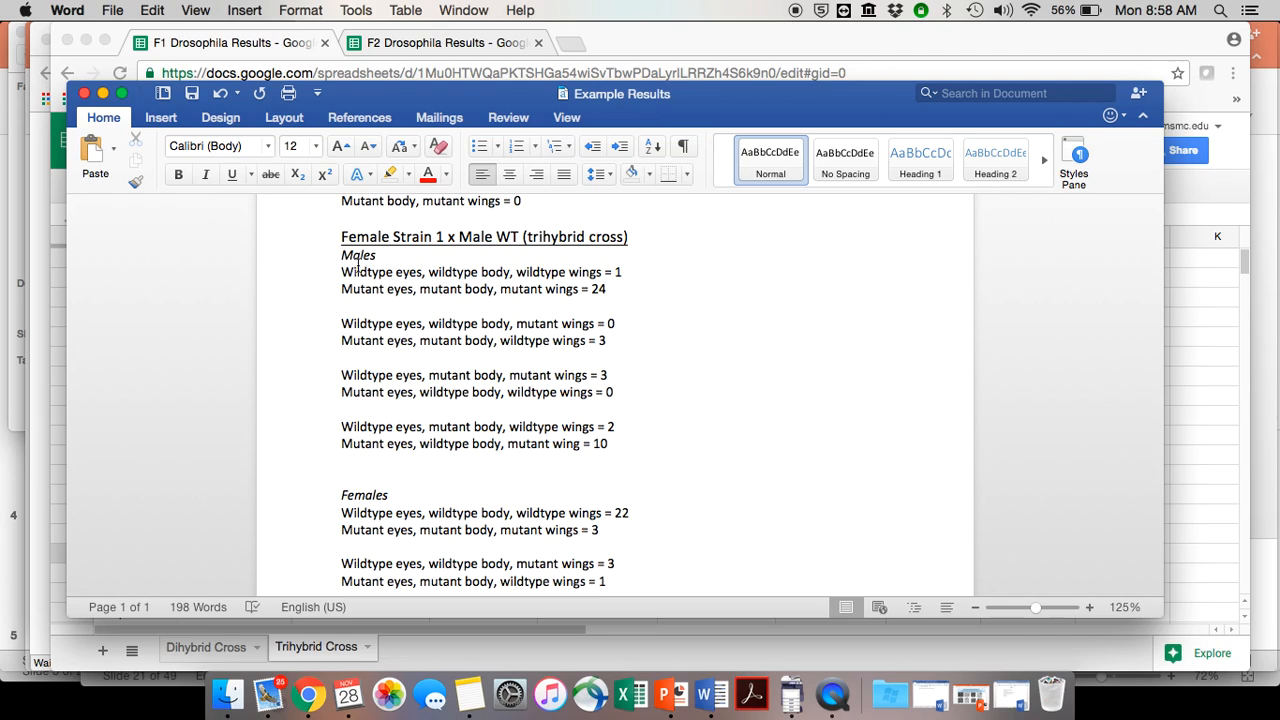
{"action": "left_click_drag", "start_coordinate": [342, 271], "coordinate": [602, 270]}
{"action": "left_click_drag", "start_coordinate": [344, 288], "coordinate": [581, 290]}
{"action": "left_click_drag", "start_coordinate": [343, 323], "coordinate": [576, 322]}
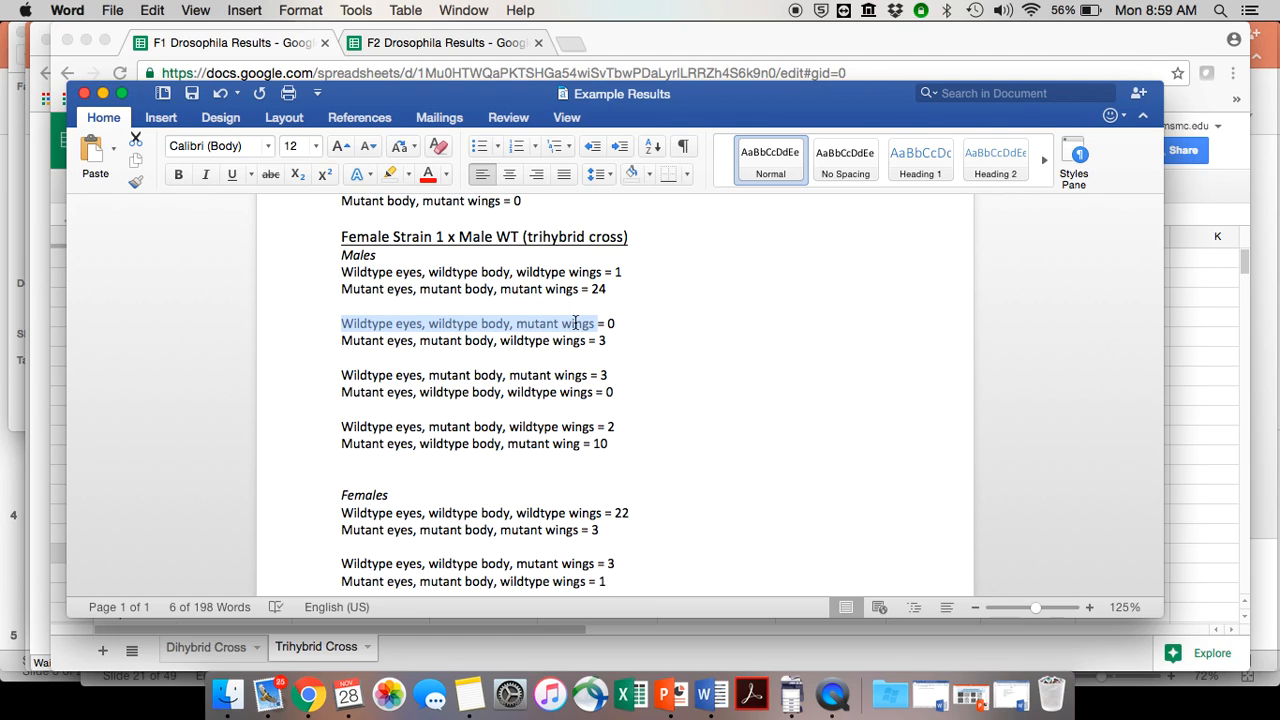
{"action": "left_click", "coordinate": [341, 340]}
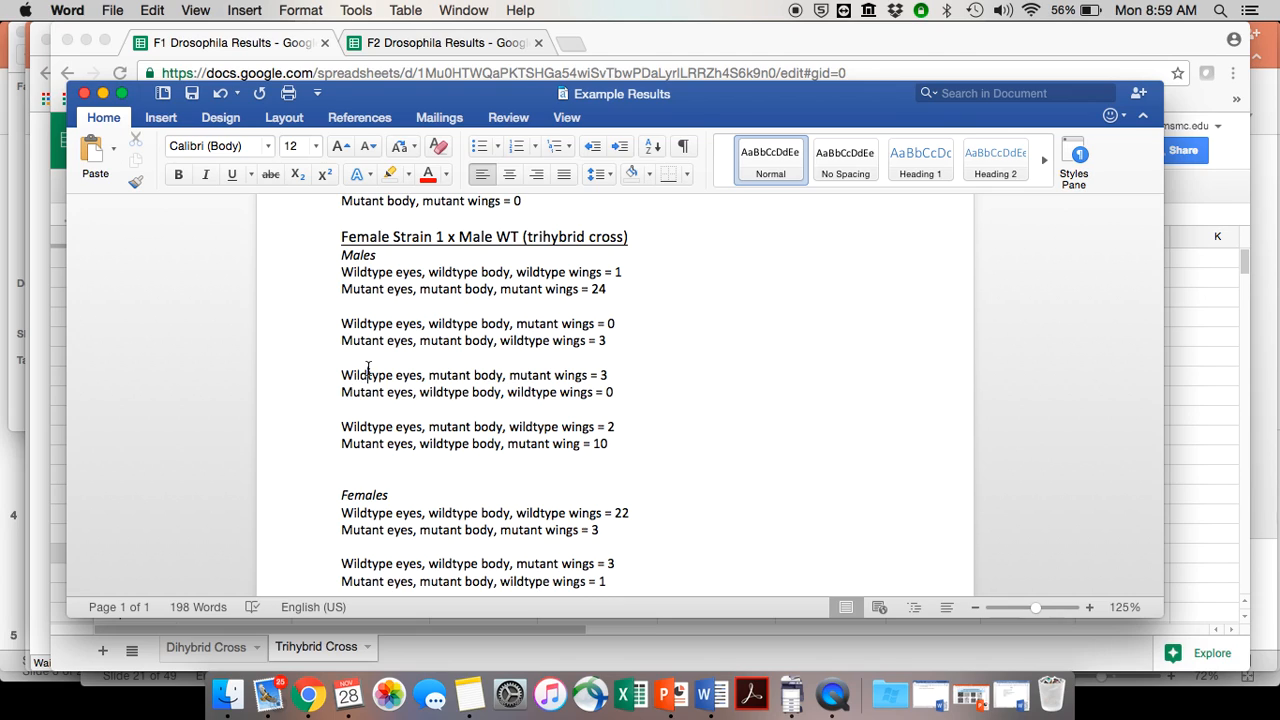
{"action": "left_click", "coordinate": [452, 376]}
{"action": "left_click", "coordinate": [522, 389]}
{"action": "left_click", "coordinate": [448, 391]}
{"action": "left_click", "coordinate": [521, 389]}
Switch back to the spreadsheet in Chrome and compare the females' WT, WT, WT heading with the white, yellow, short heading.
{"action": "left_click", "coordinate": [316, 706]}
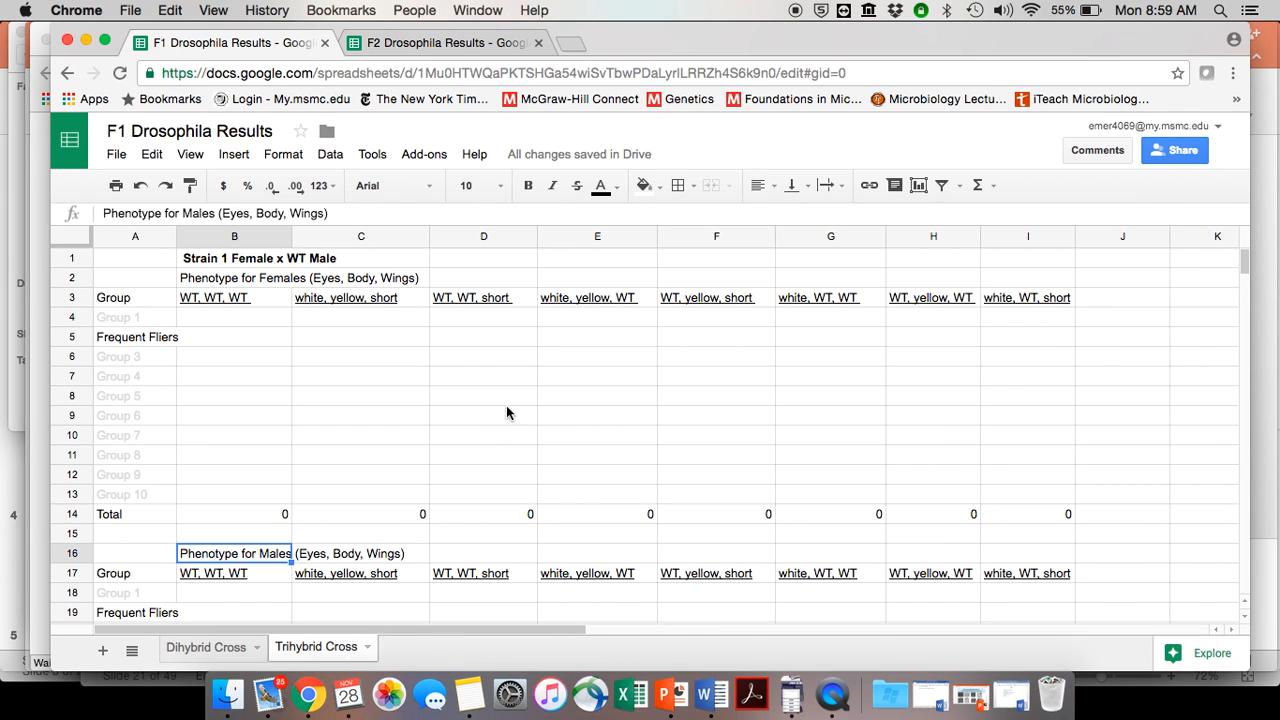
{"action": "left_click", "coordinate": [259, 300]}
{"action": "left_click", "coordinate": [312, 300]}
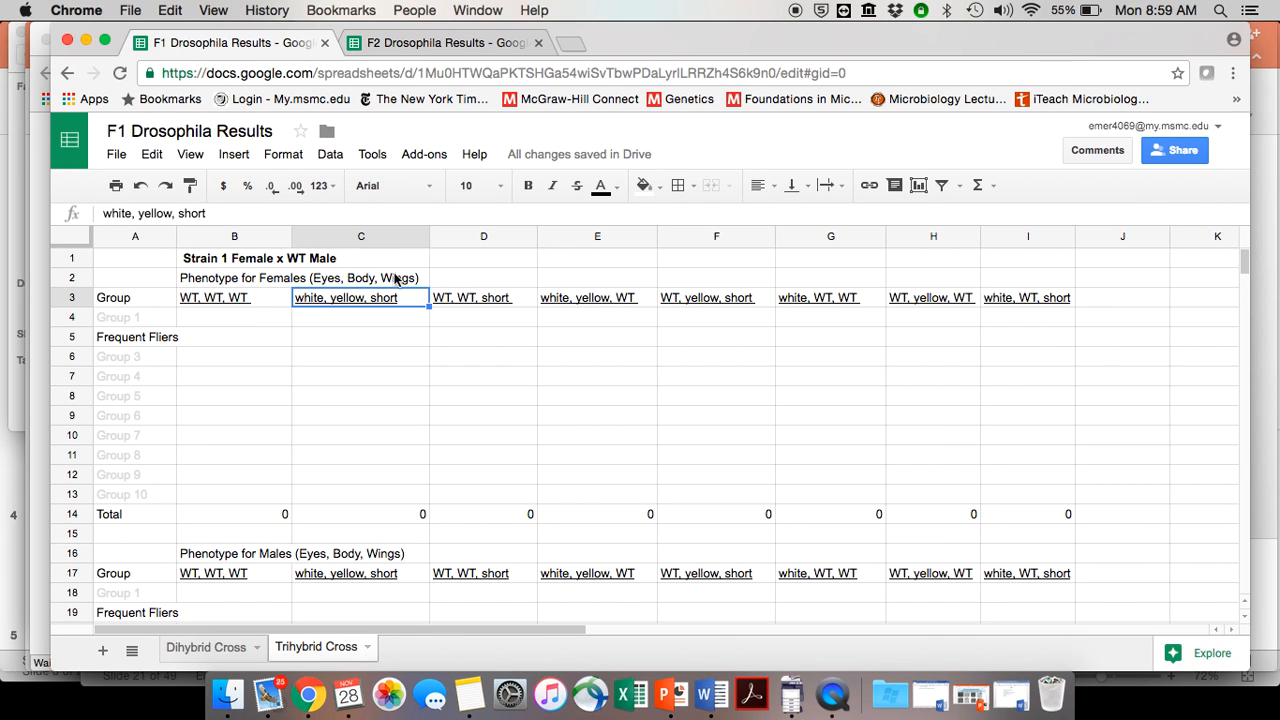
{"action": "left_click", "coordinate": [232, 292]}
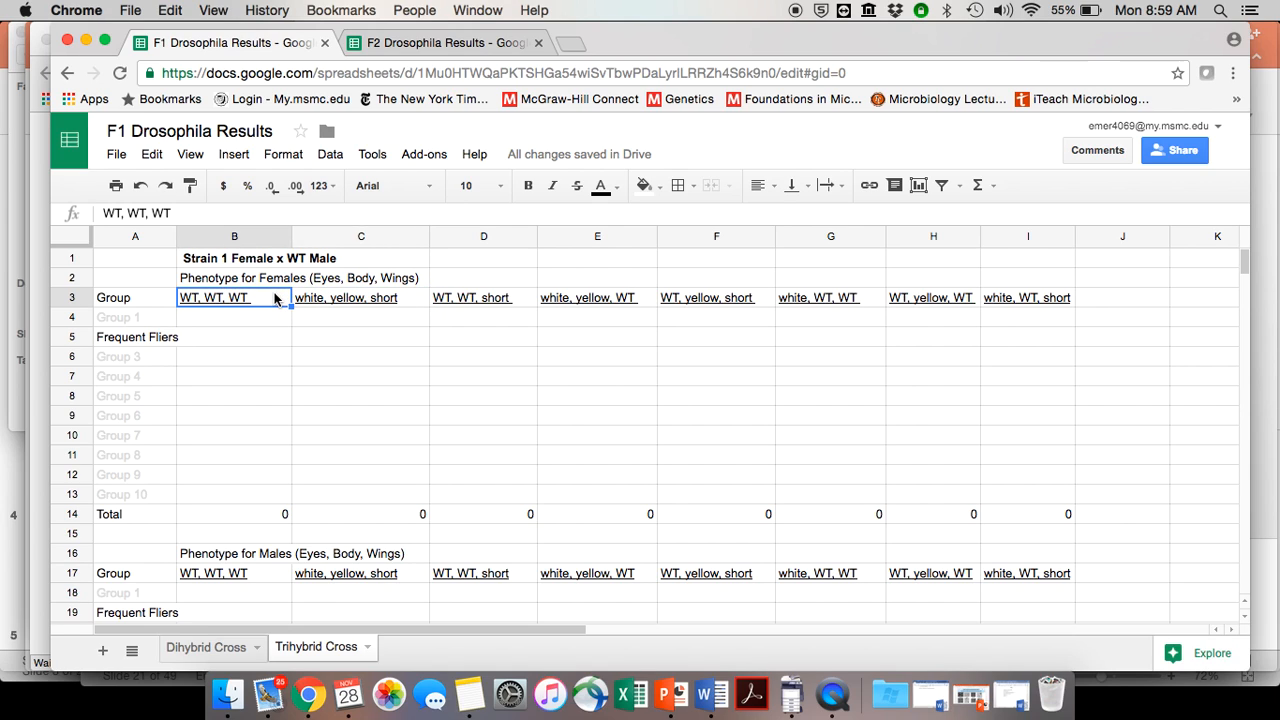
{"action": "left_click", "coordinate": [322, 298]}
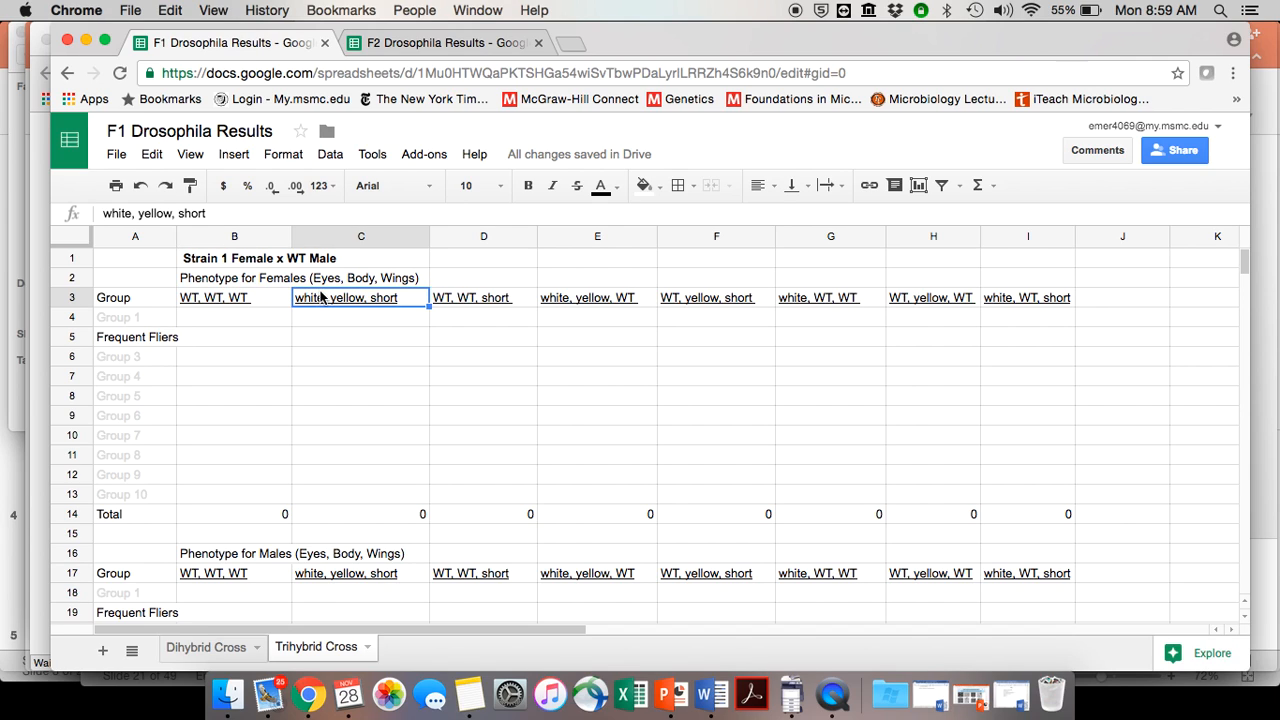
Review the remaining female phenotype headings of the Strain 1 Female x WT Male table, from WT, WT, short through white, WT, short.
{"action": "left_click", "coordinate": [461, 301]}
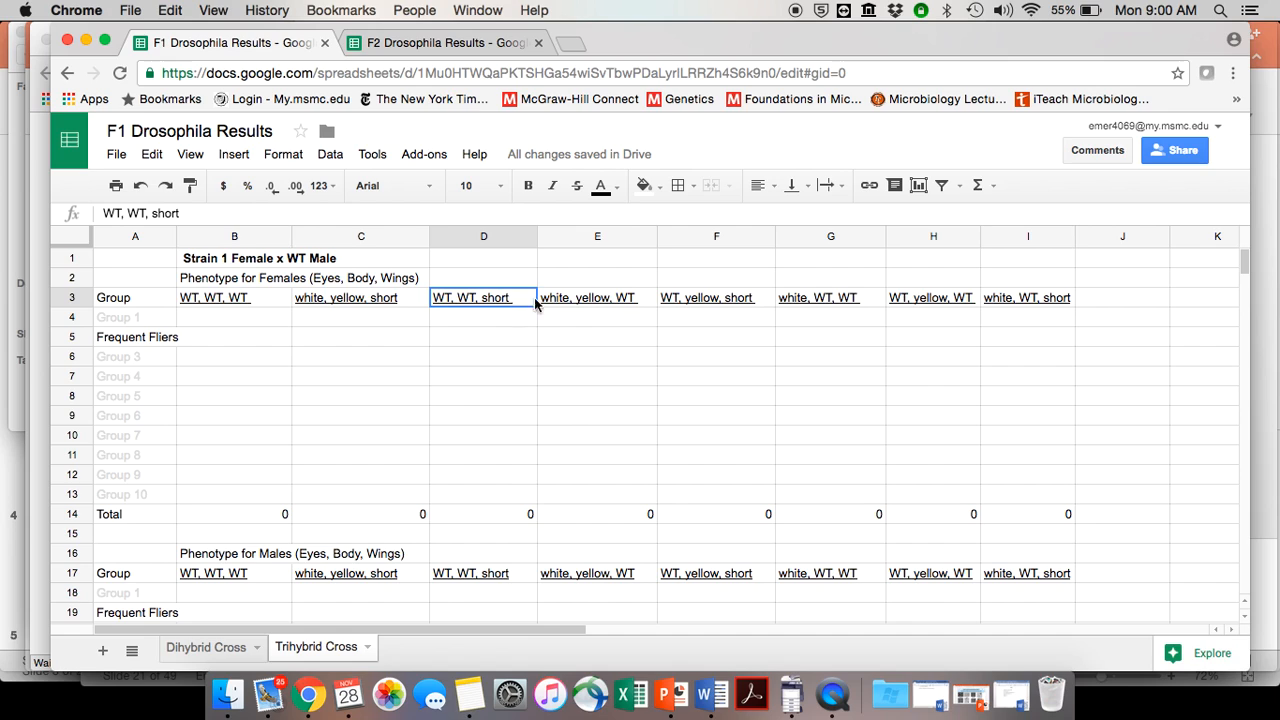
{"action": "left_click", "coordinate": [616, 304]}
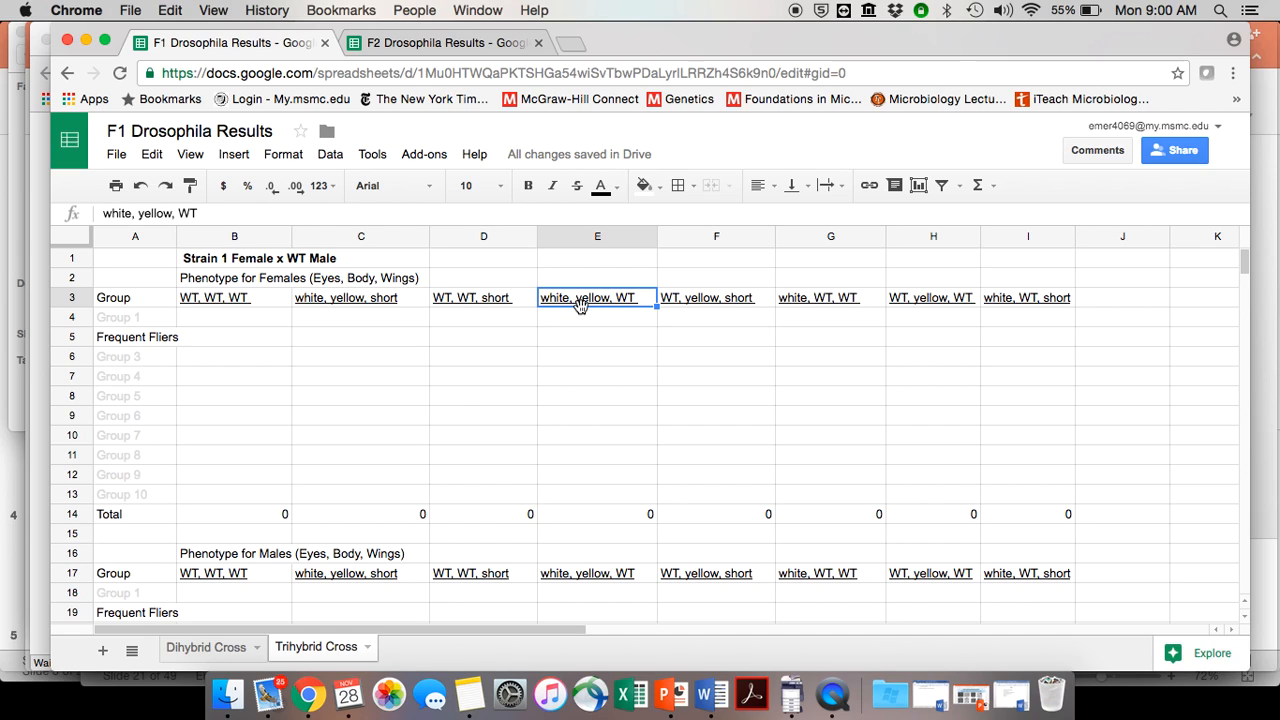
{"action": "left_click", "coordinate": [708, 308]}
{"action": "left_click", "coordinate": [794, 302]}
{"action": "left_click", "coordinate": [890, 311]}
{"action": "left_click", "coordinate": [1016, 300]}
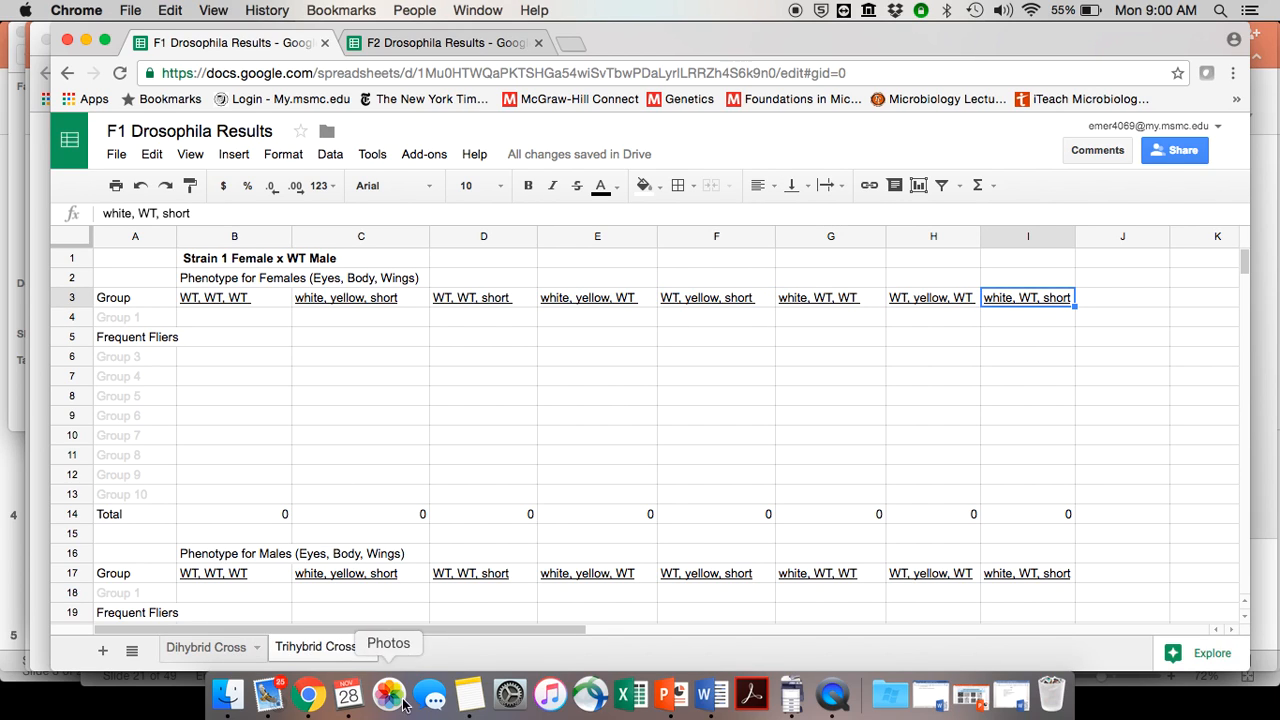
Compare the trihybrid results in Word with the Chrome spreadsheet and locate the Females section of Example Results.
{"action": "left_click", "coordinate": [706, 694]}
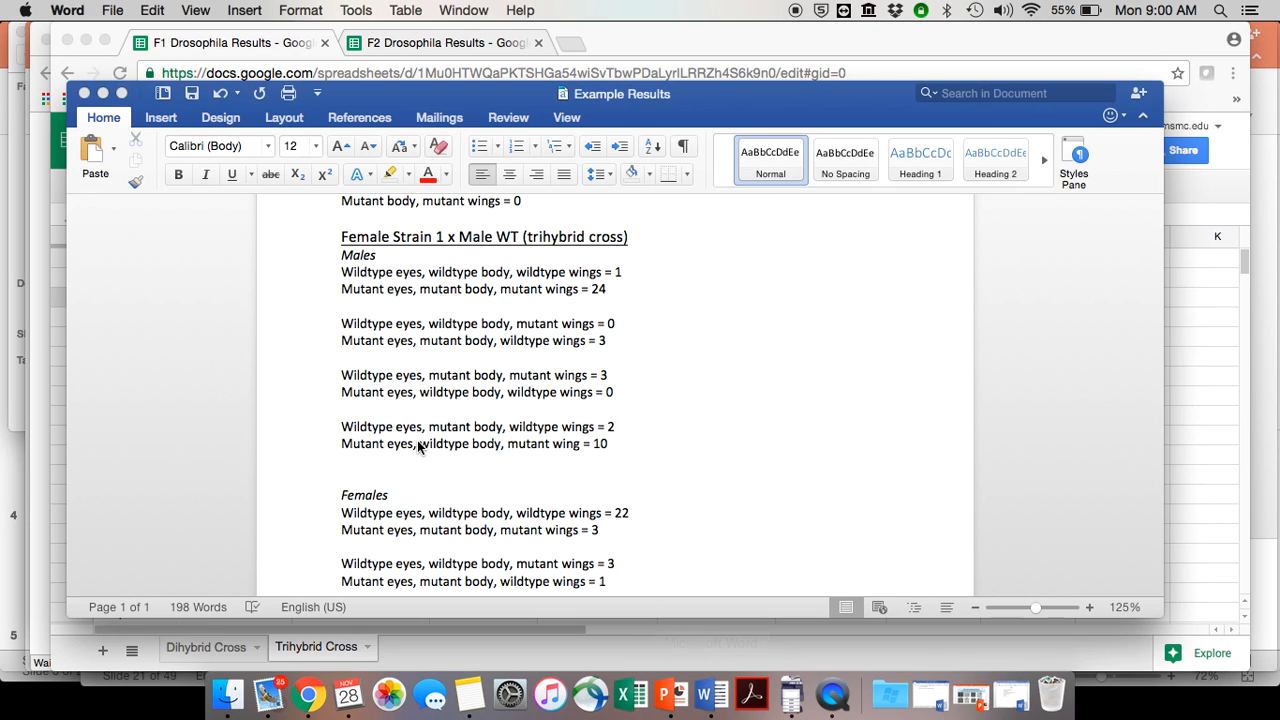
{"action": "scroll", "coordinate": [402, 282], "scroll_direction": "down", "scroll_amount": 2}
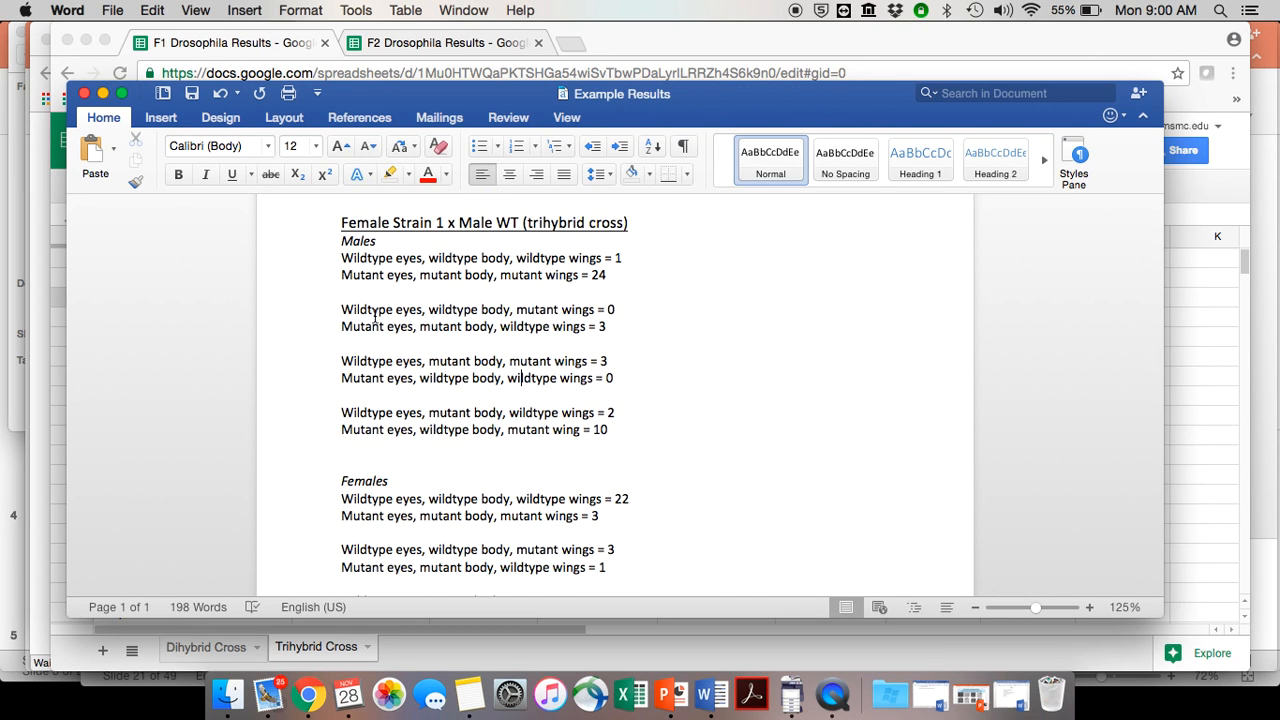
{"action": "left_click", "coordinate": [310, 694]}
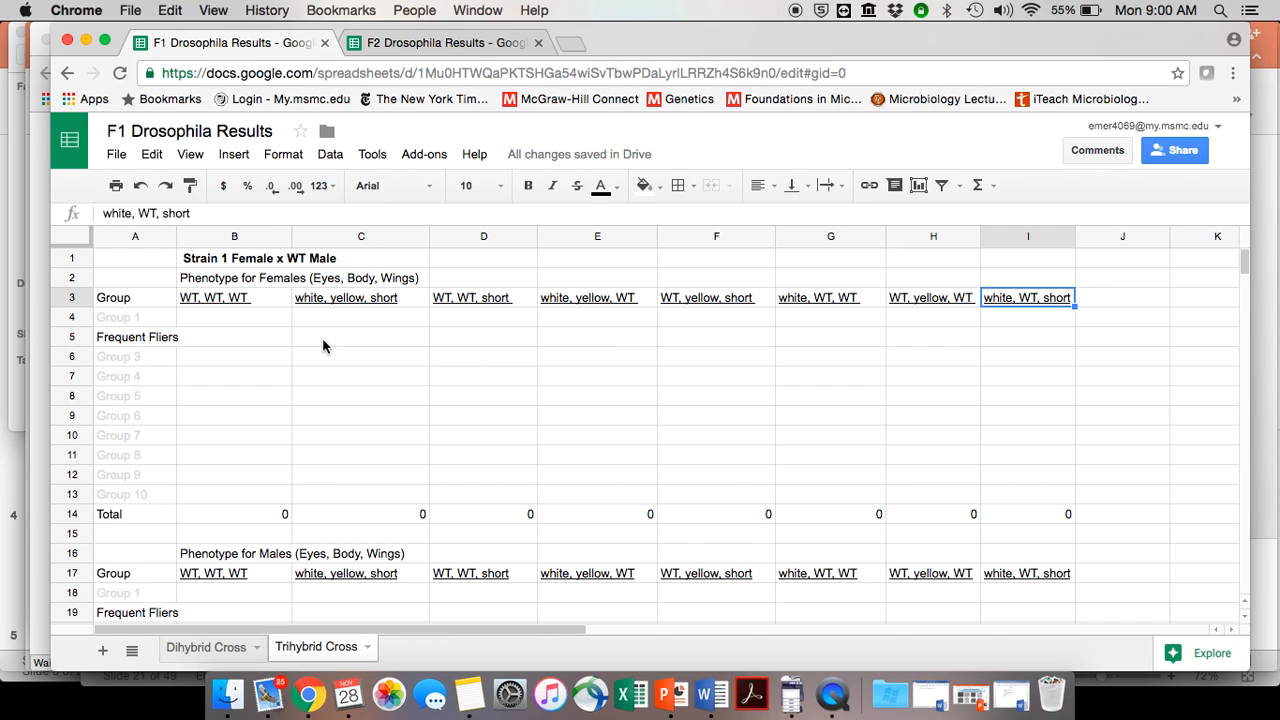
{"action": "left_click", "coordinate": [706, 694]}
{"action": "scroll", "coordinate": [511, 481], "scroll_direction": "down", "scroll_amount": 5}
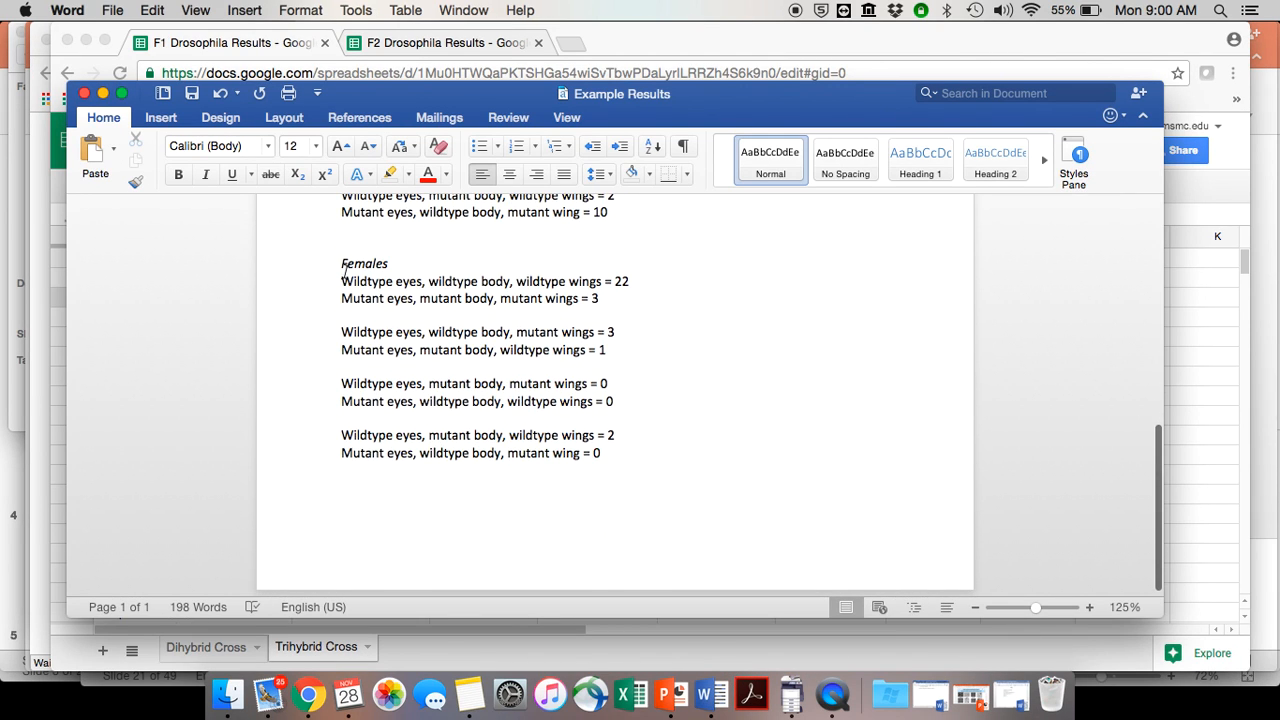
Mark the females' all-wildtype result in Word, switch to Chrome, and enter 22 for Frequent Fliers under the females' WT, WT, WT heading.
{"action": "left_click_drag", "start_coordinate": [343, 281], "coordinate": [640, 284]}
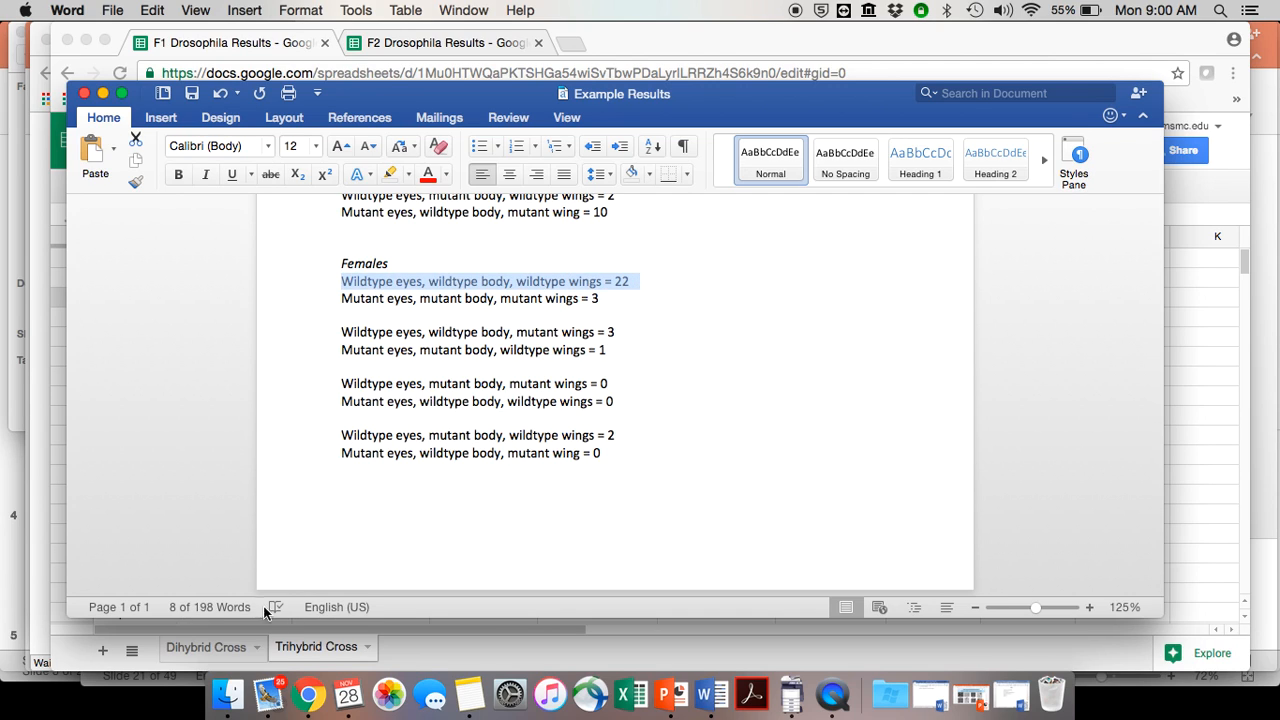
{"action": "left_click", "coordinate": [309, 694]}
{"action": "scroll", "coordinate": [210, 356], "scroll_direction": "down", "scroll_amount": 2}
{"action": "scroll", "coordinate": [211, 353], "scroll_direction": "up", "scroll_amount": 2}
{"action": "left_click", "coordinate": [214, 302]}
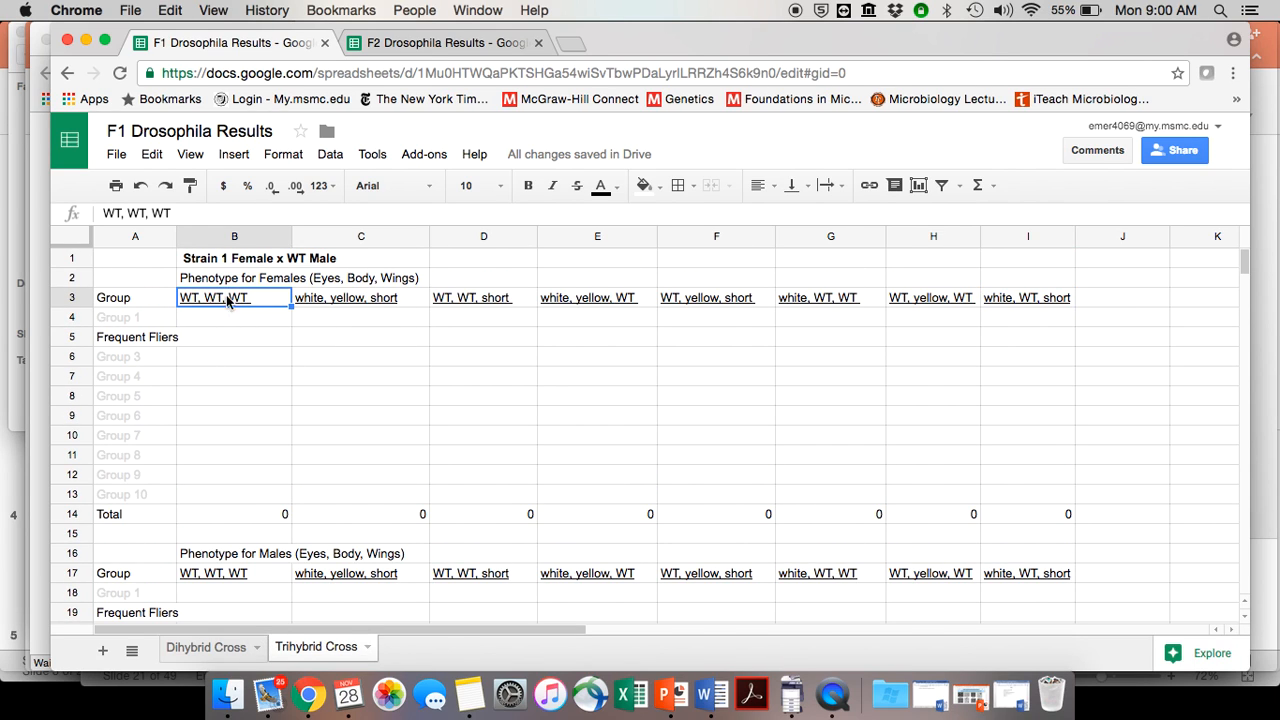
{"action": "left_click", "coordinate": [232, 344]}
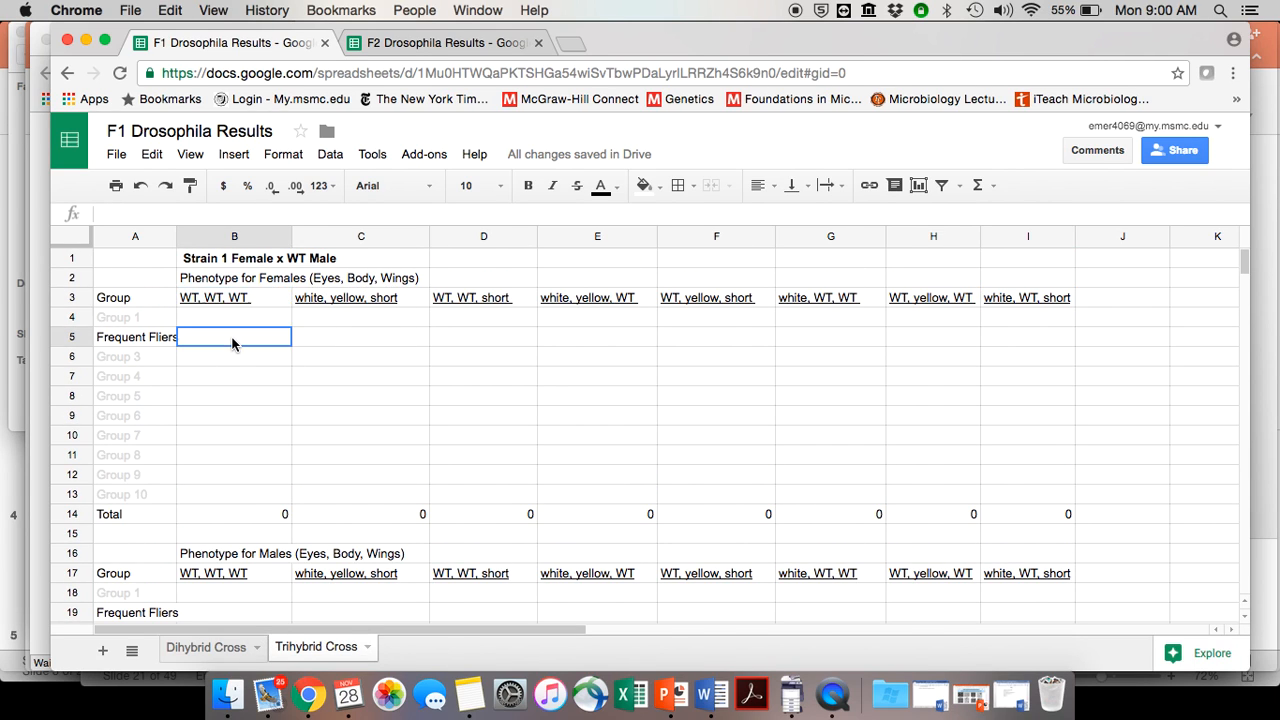
{"action": "type", "text": "22"}
{"action": "key", "text": "Return"}
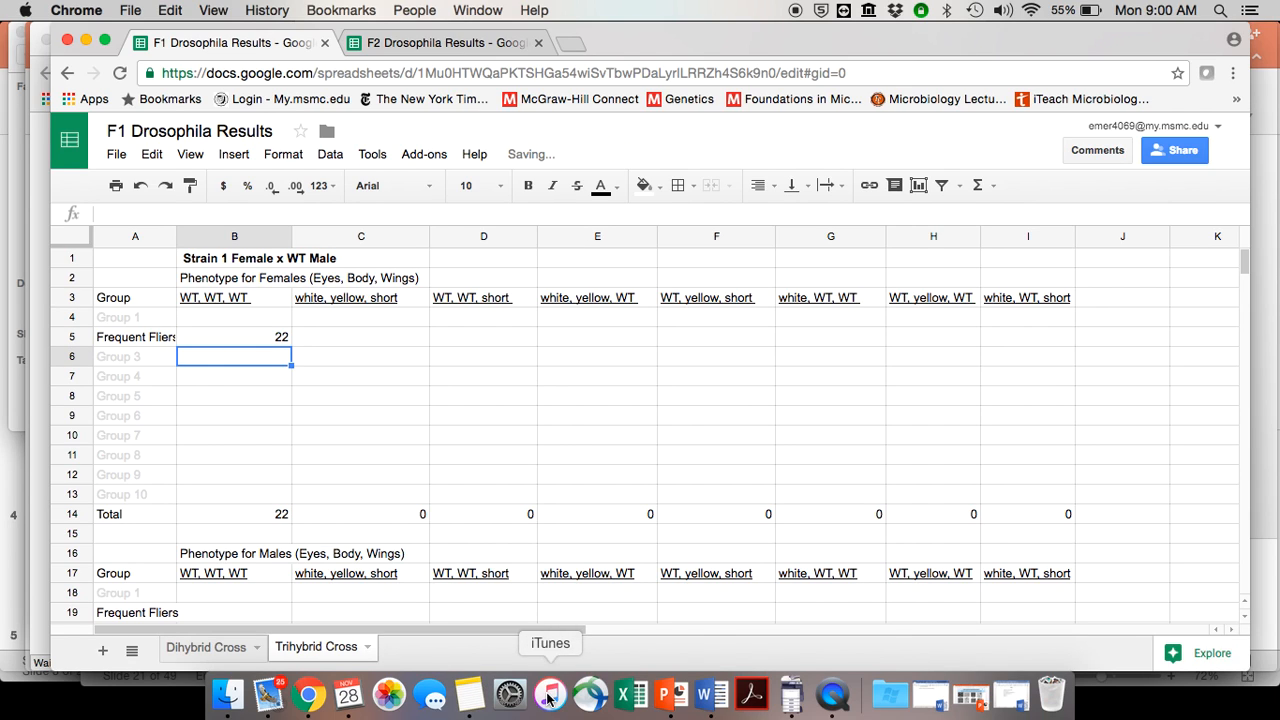
Look up the females' all-mutant result in Word and enter 3 for Frequent Fliers under white, yellow, short in the Chrome spreadsheet.
{"action": "left_click", "coordinate": [705, 693]}
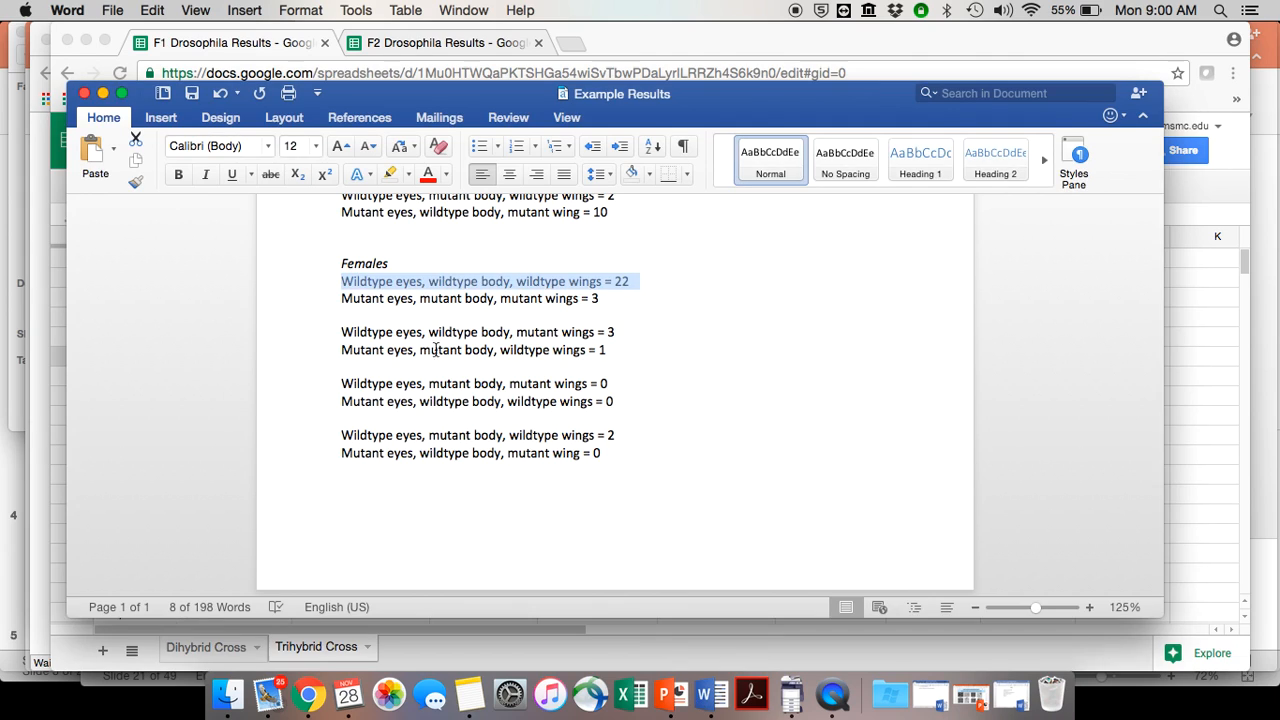
{"action": "left_click_drag", "start_coordinate": [340, 295], "coordinate": [573, 293]}
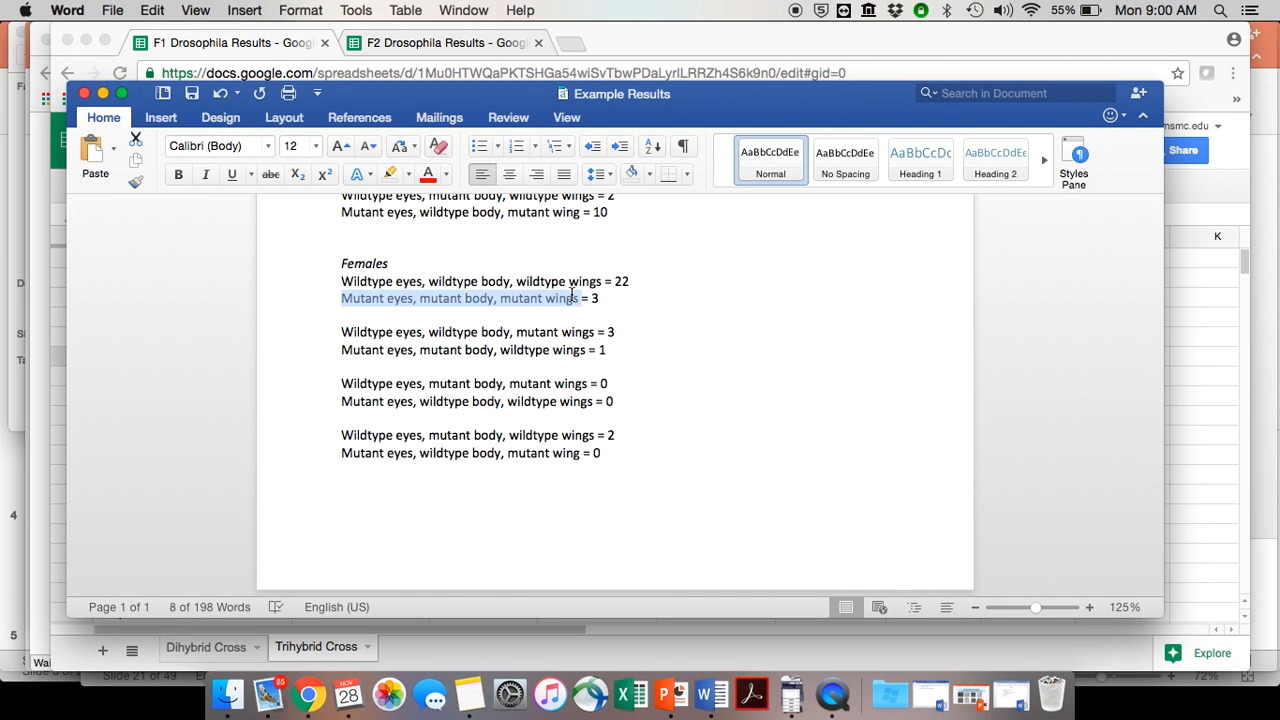
{"action": "left_click", "coordinate": [307, 708]}
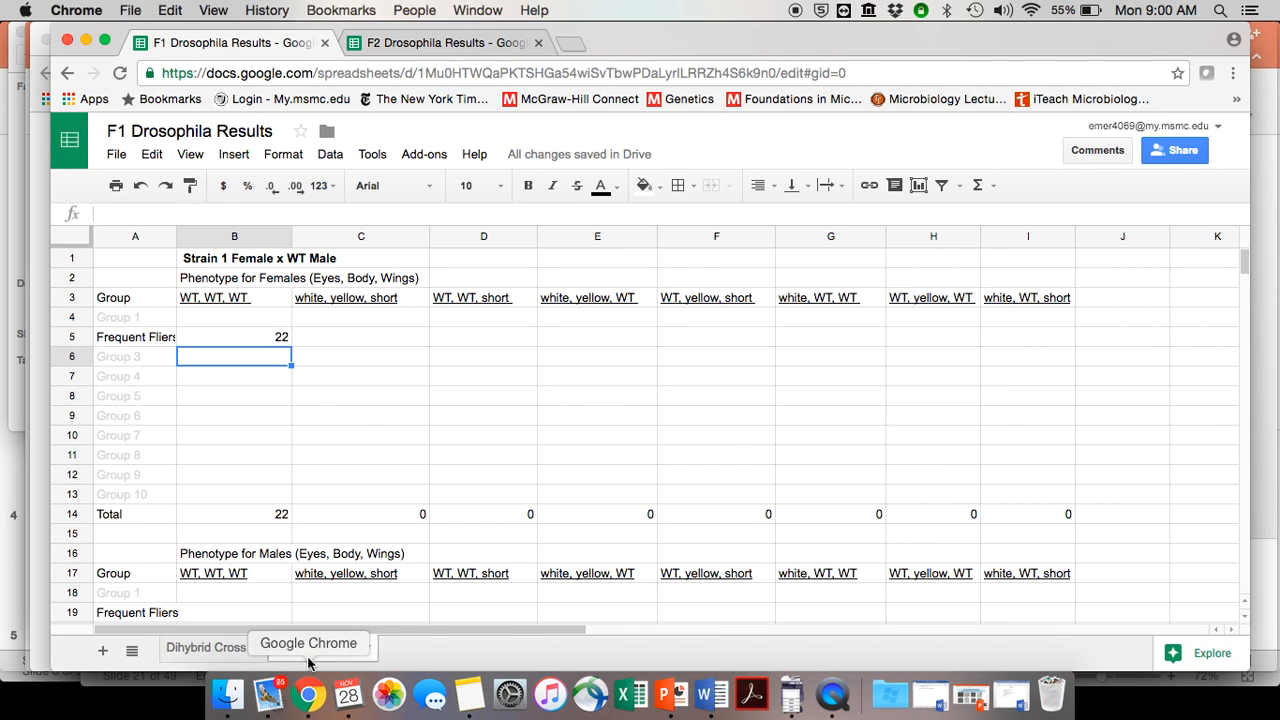
{"action": "left_click", "coordinate": [375, 343]}
{"action": "type", "text": "3"}
{"action": "key", "text": "Return"}
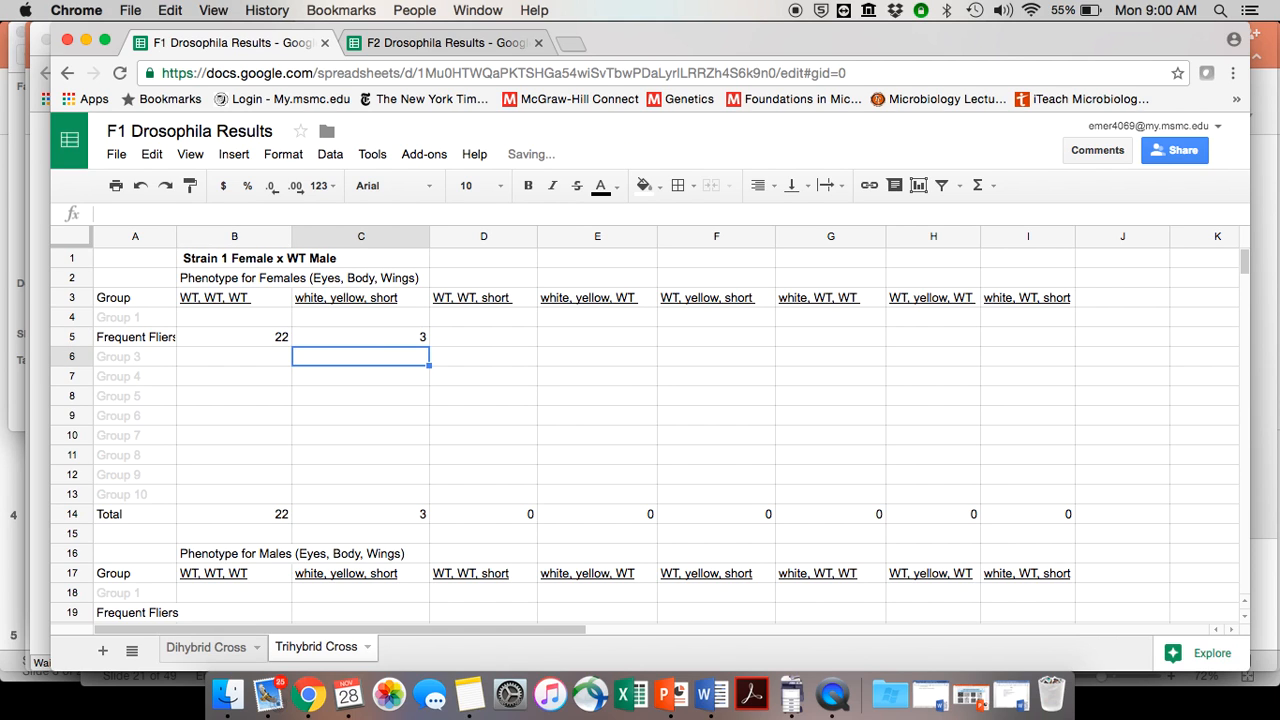
Look up the females' wildtype eyes, wildtype body, mutant wings result in Word and enter 3 for Frequent Fliers under WT, WT, short in Chrome.
{"action": "left_click", "coordinate": [708, 694]}
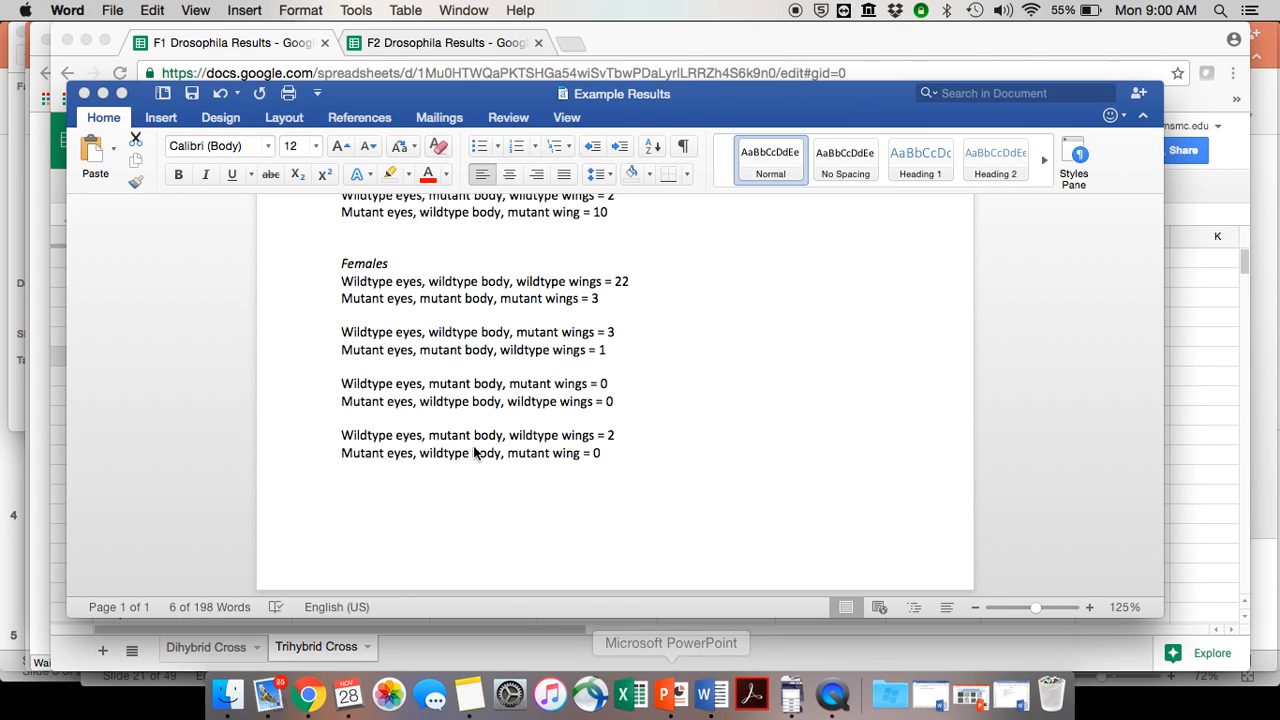
{"action": "left_click", "coordinate": [343, 334]}
{"action": "left_click_drag", "start_coordinate": [343, 334], "coordinate": [586, 332]}
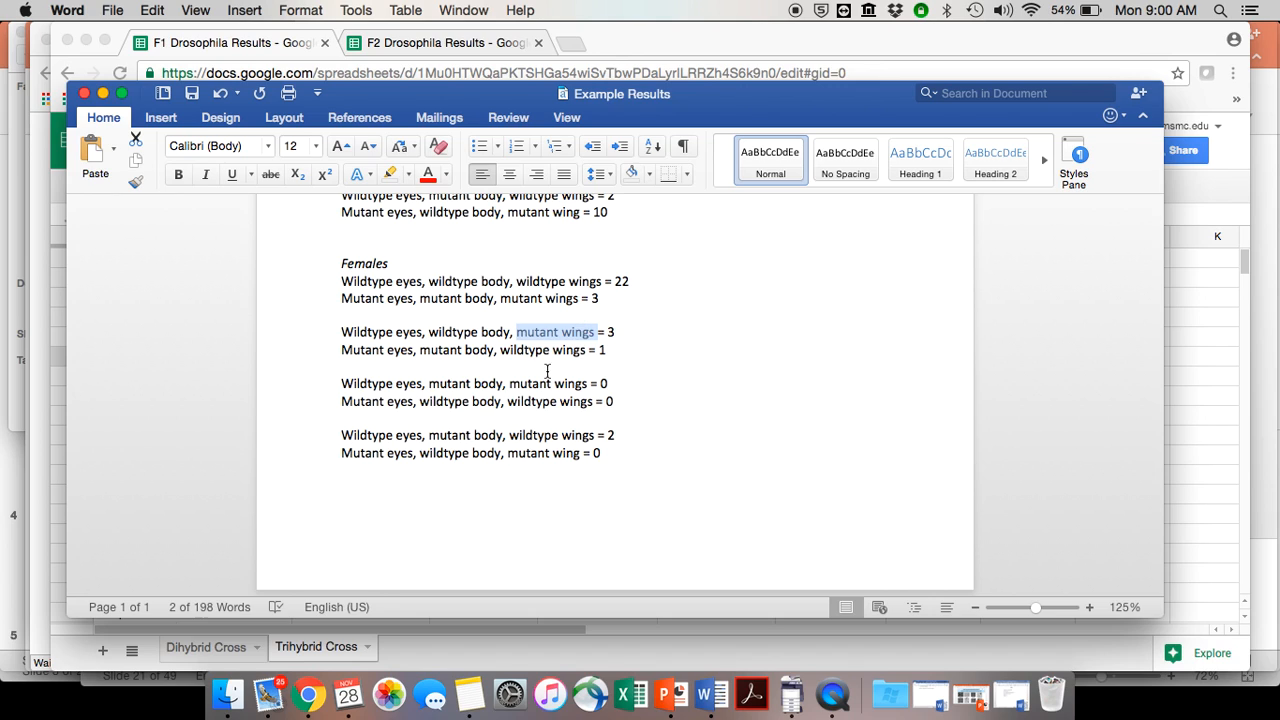
{"action": "left_click", "coordinate": [310, 695]}
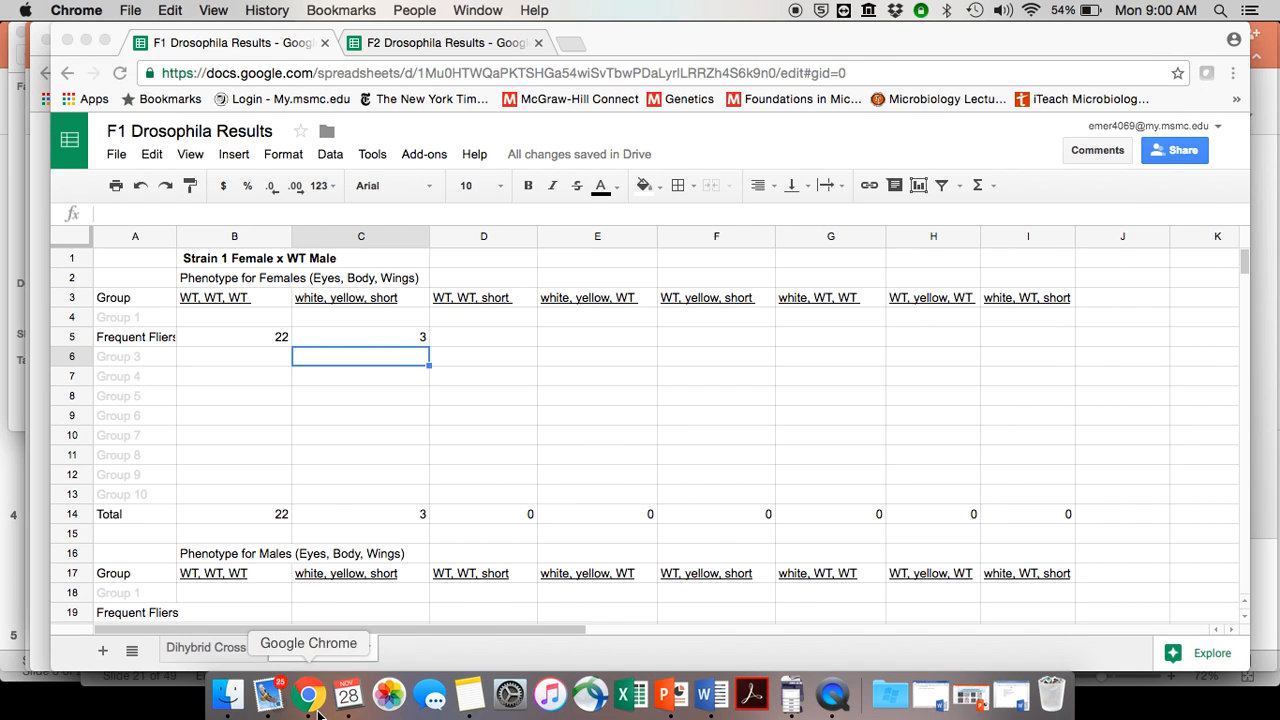
{"action": "left_click", "coordinate": [466, 299]}
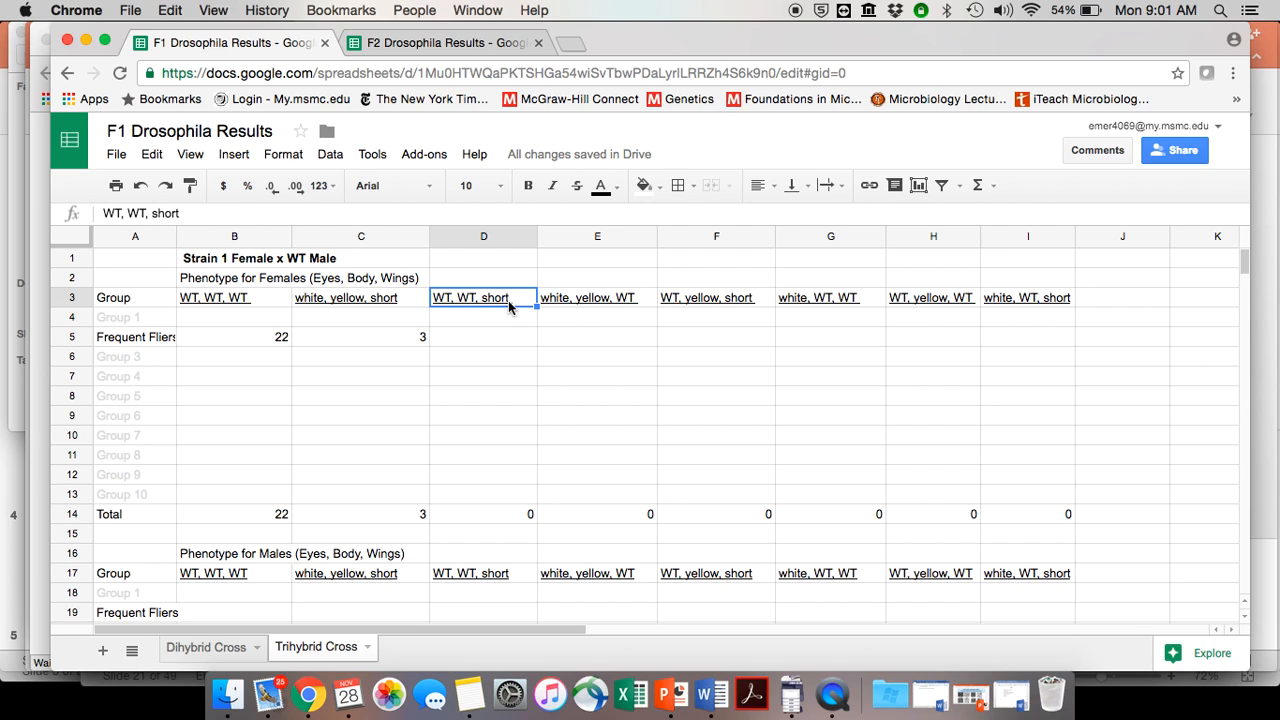
{"action": "left_click", "coordinate": [481, 339]}
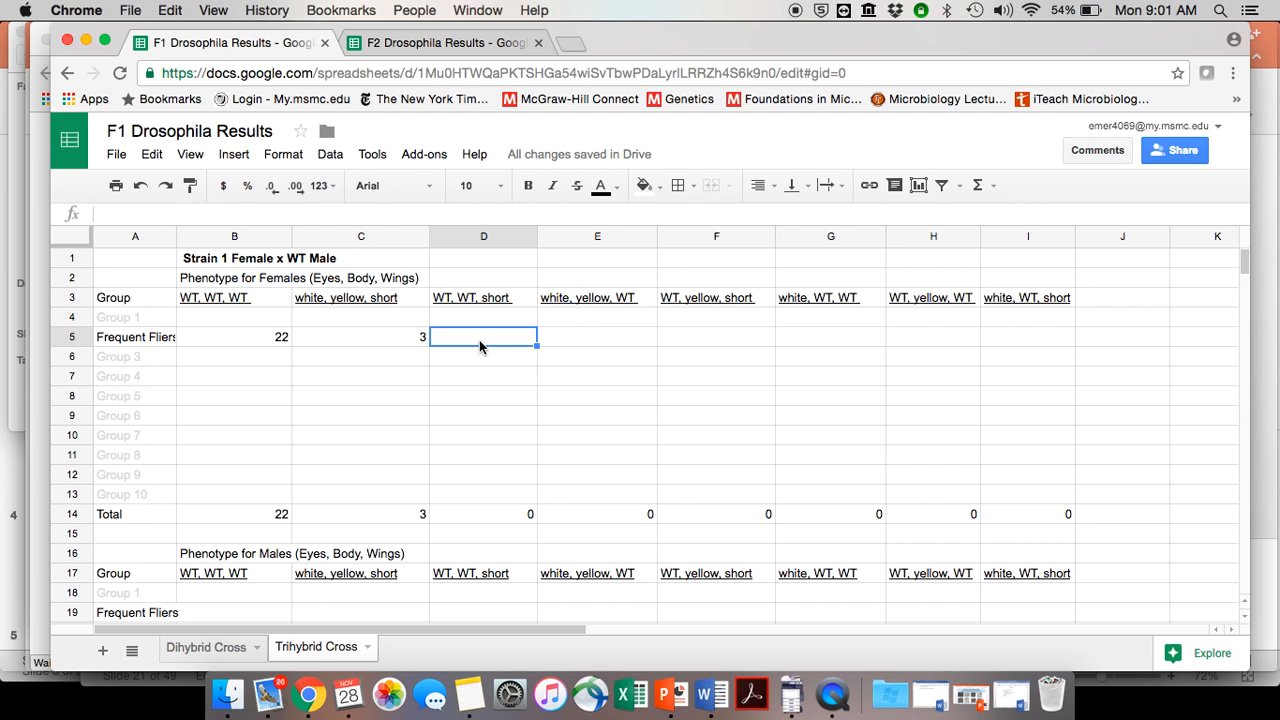
{"action": "type", "text": "3"}
{"action": "key", "text": "Return"}
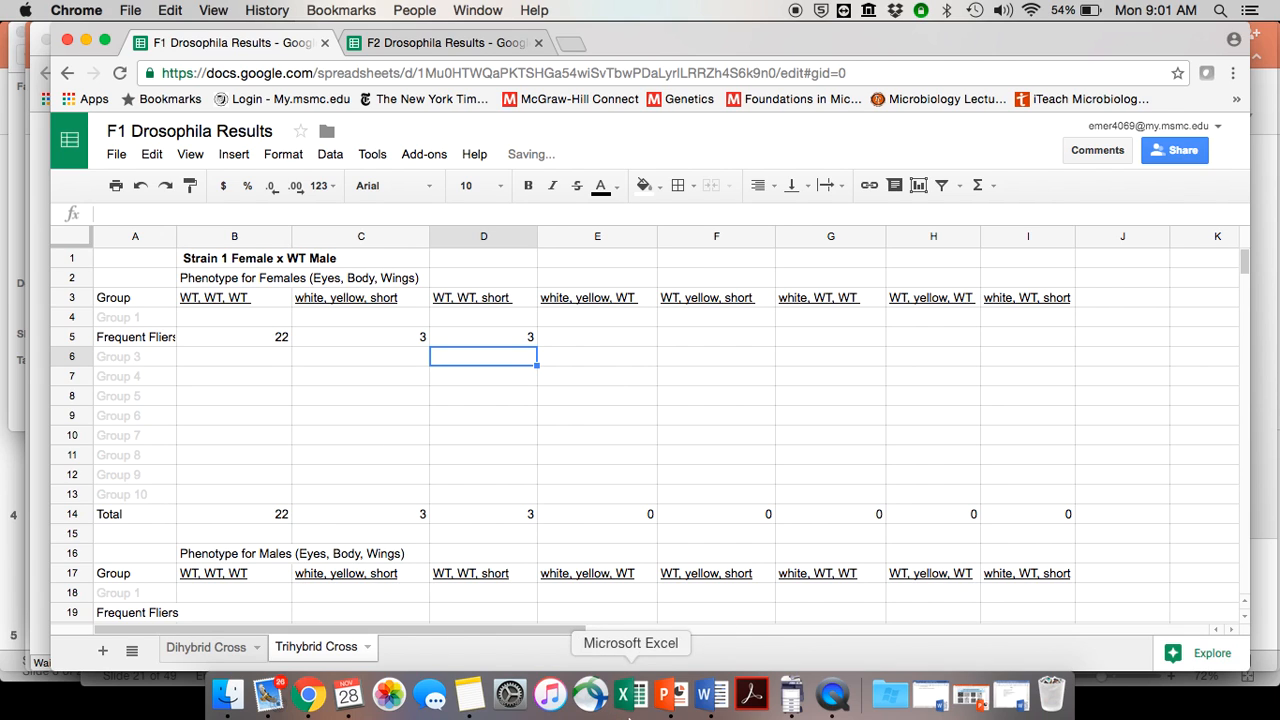
Look up the females' mutant eyes, mutant body, wildtype wings result in Word and enter 1 for Frequent Fliers under white, yellow, WT in Chrome.
{"action": "left_click", "coordinate": [710, 695]}
{"action": "left_click_drag", "start_coordinate": [516, 332], "coordinate": [595, 332]}
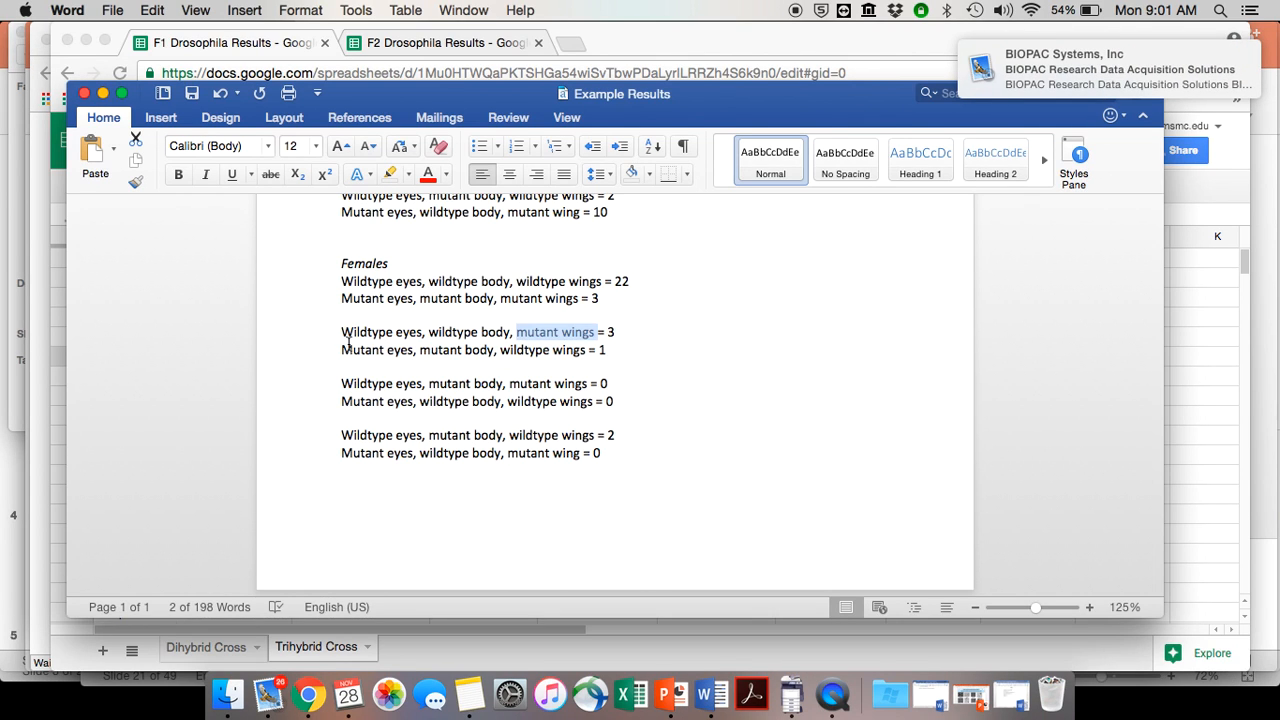
{"action": "left_click_drag", "start_coordinate": [342, 349], "coordinate": [576, 359]}
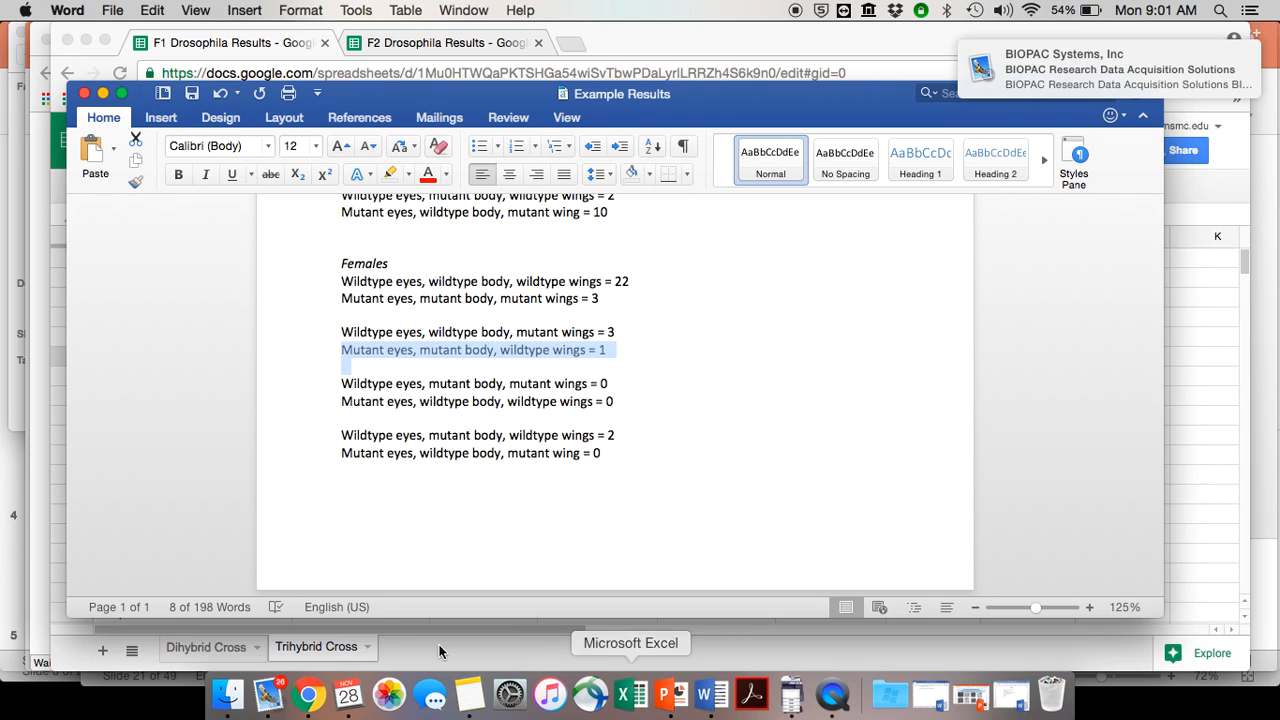
{"action": "left_click", "coordinate": [309, 694]}
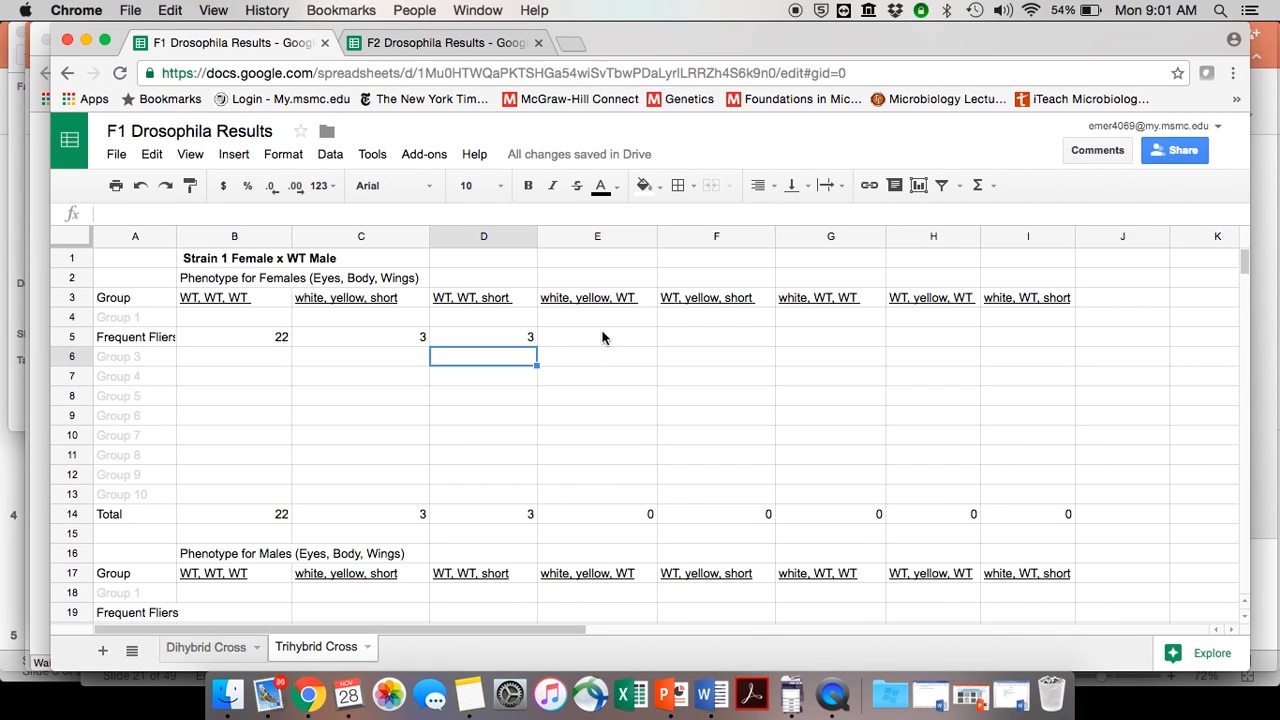
{"action": "left_click", "coordinate": [603, 337]}
{"action": "type", "text": "1"}
{"action": "key", "text": "Return"}
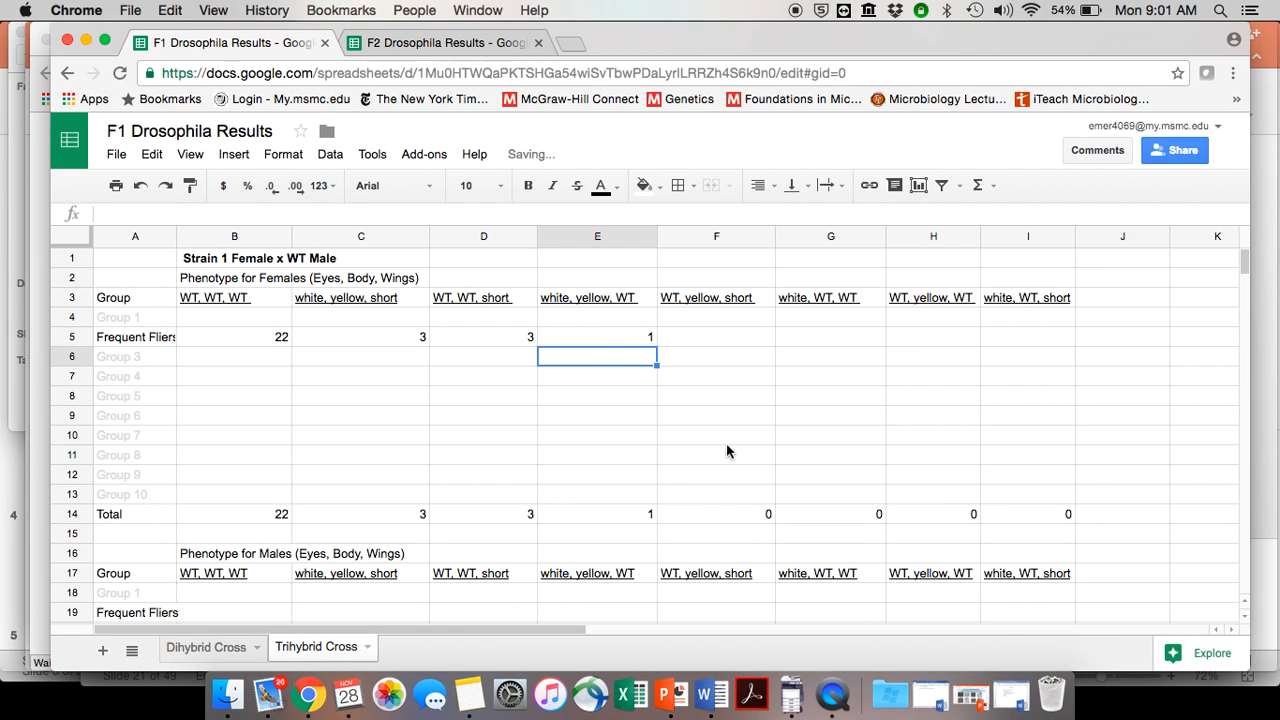
Look up the females' wildtype eyes, mutant body, mutant wings result in Word and enter 0 for Frequent Fliers under WT, yellow, short in Chrome.
{"action": "left_click", "coordinate": [711, 694]}
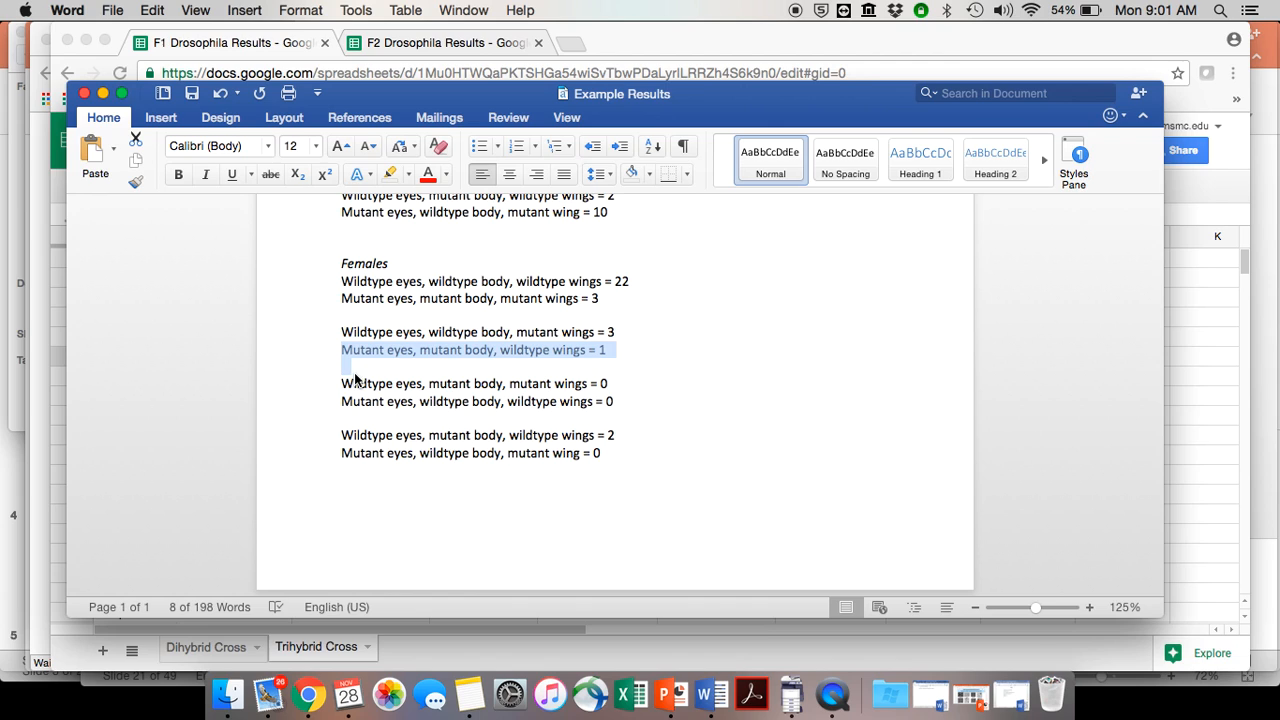
{"action": "left_click", "coordinate": [342, 380]}
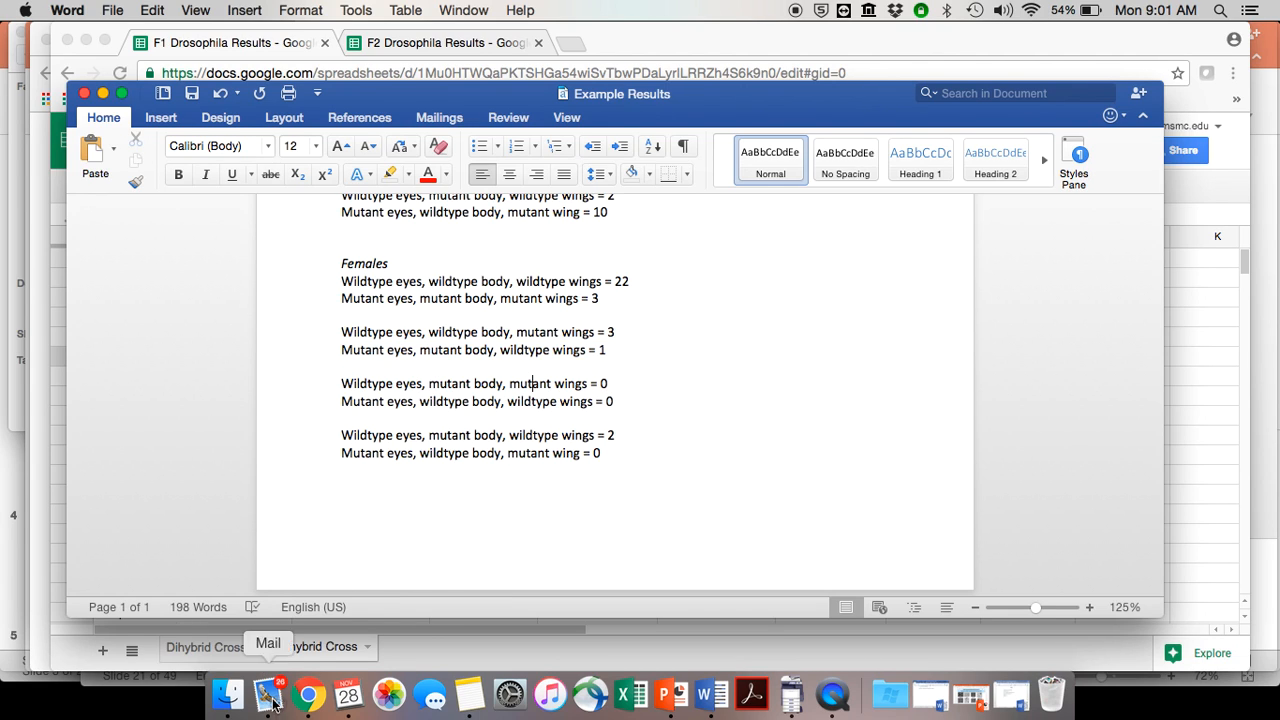
{"action": "left_click", "coordinate": [309, 694]}
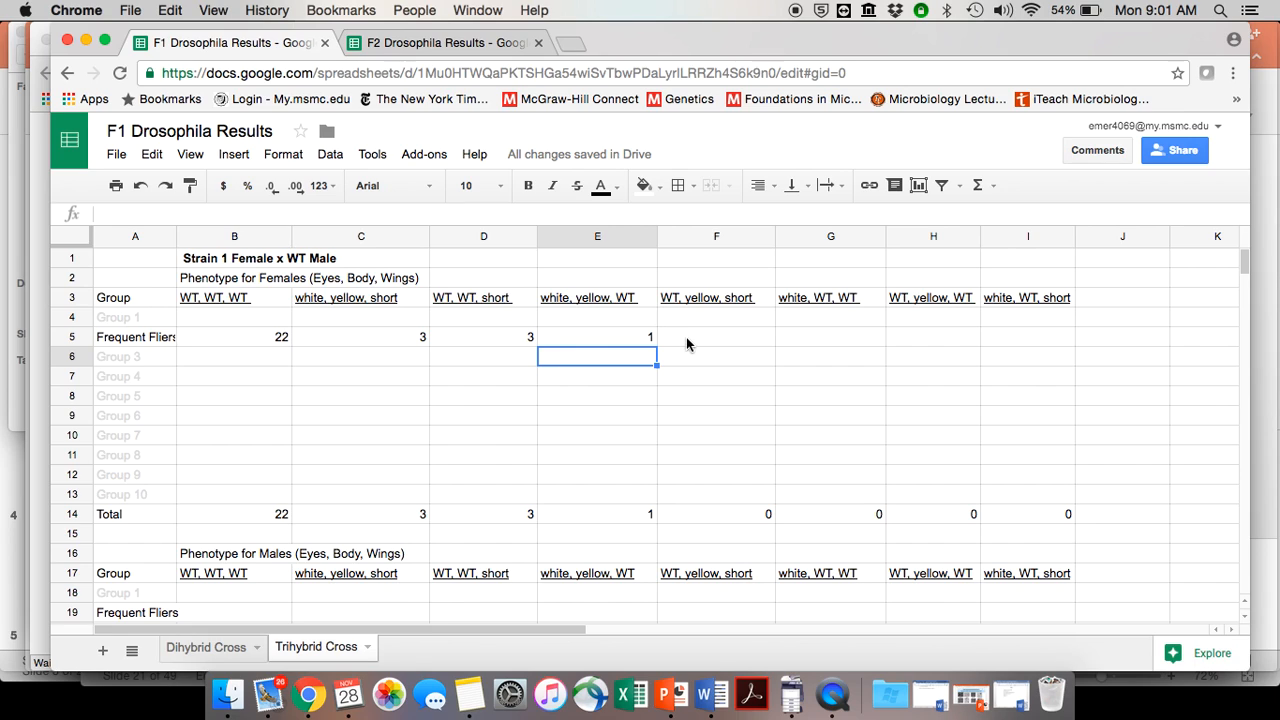
{"action": "left_click", "coordinate": [686, 342]}
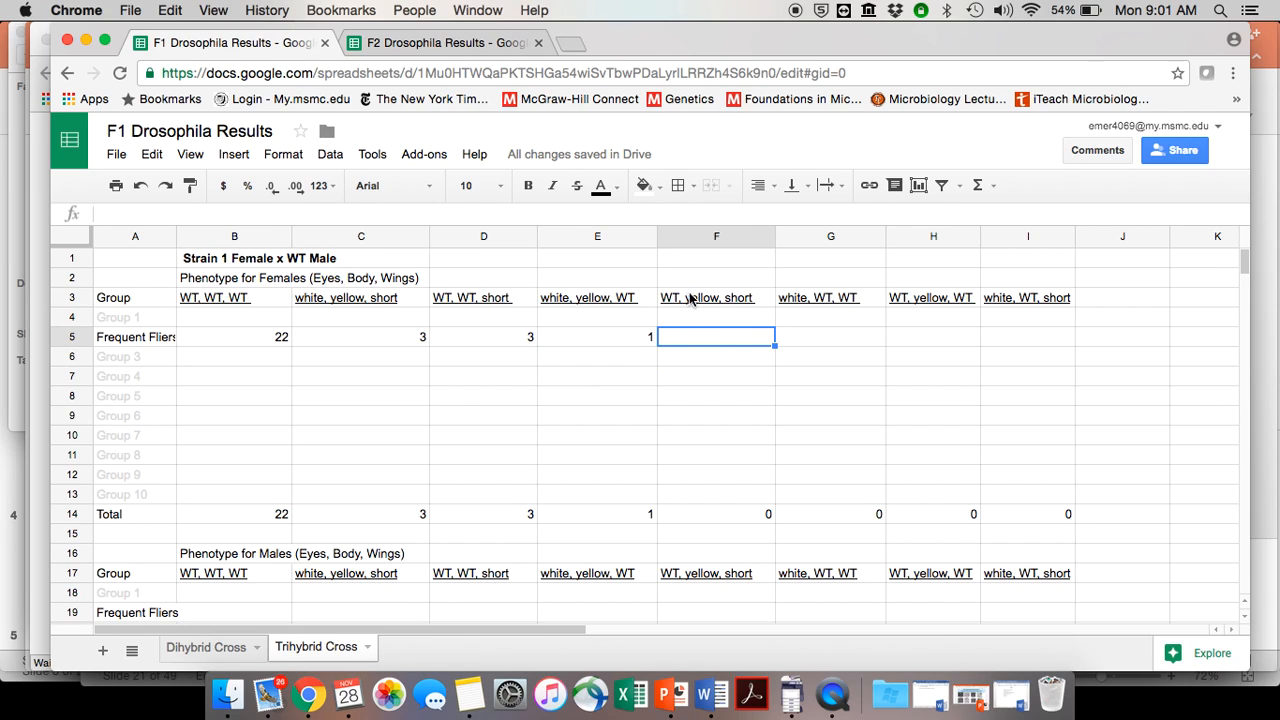
{"action": "type", "text": "0"}
{"action": "key", "text": "Return"}
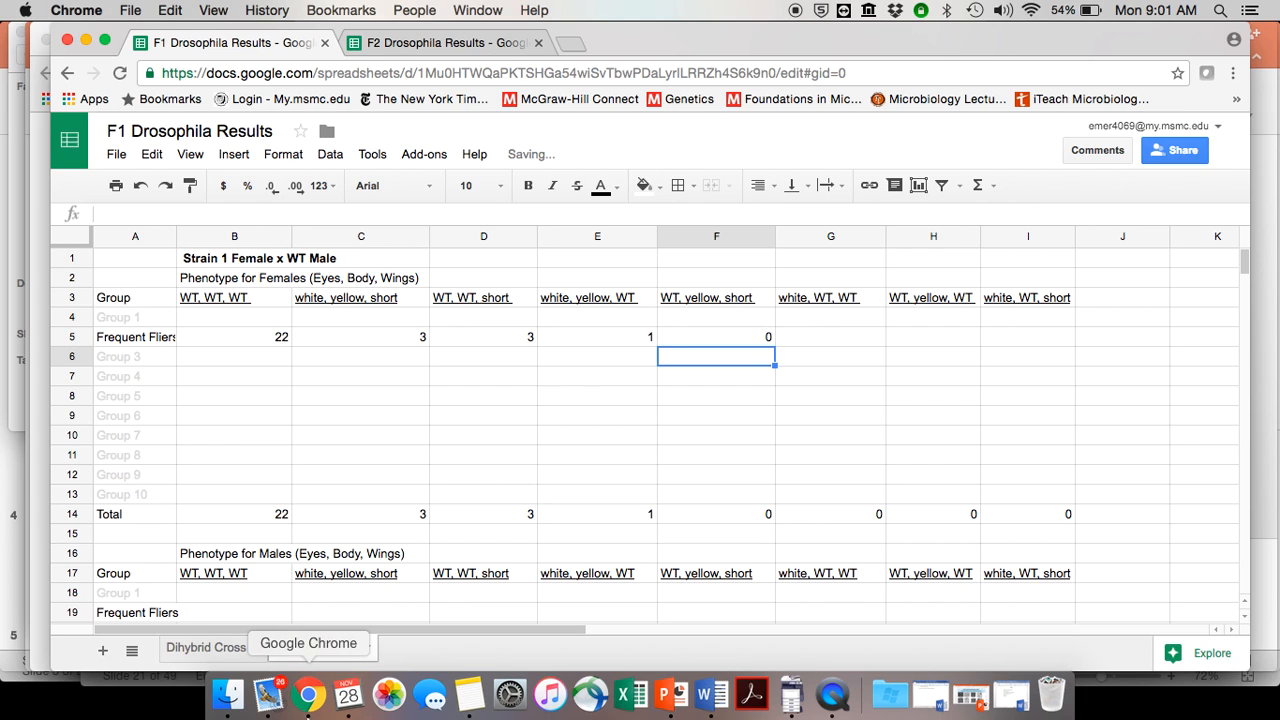
Look up the females' mutant eyes, wildtype body, wildtype wings result in Word and enter 0 for Frequent Fliers under white, WT, WT in Chrome.
{"action": "left_click", "coordinate": [712, 695]}
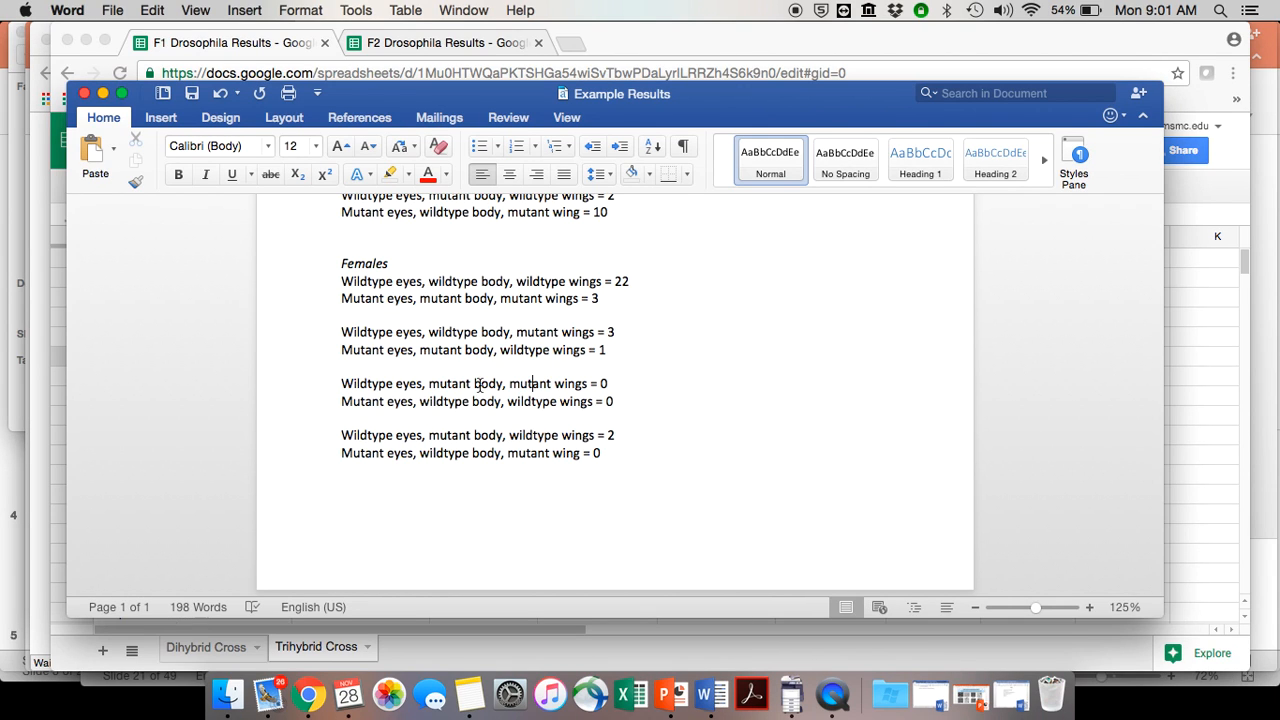
{"action": "left_click_drag", "start_coordinate": [343, 401], "coordinate": [578, 403]}
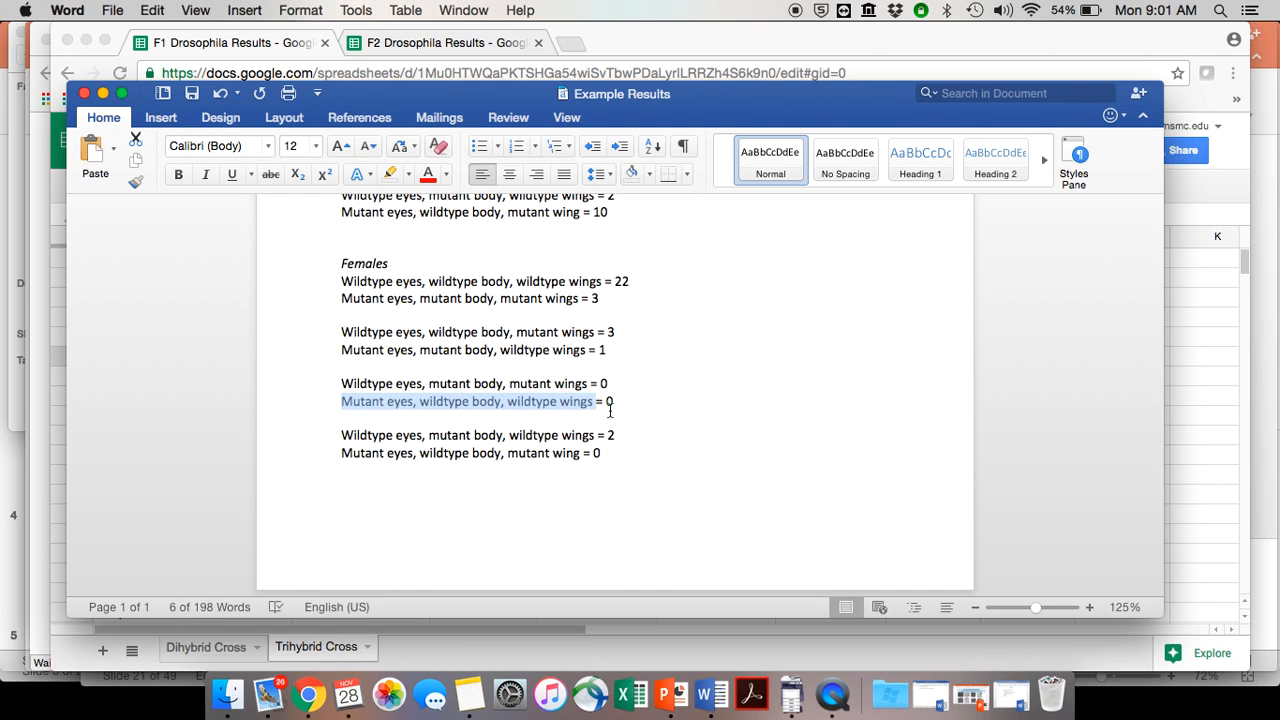
{"action": "left_click", "coordinate": [309, 695]}
{"action": "left_click", "coordinate": [803, 337]}
{"action": "type", "text": "0"}
{"action": "key", "text": "Return"}
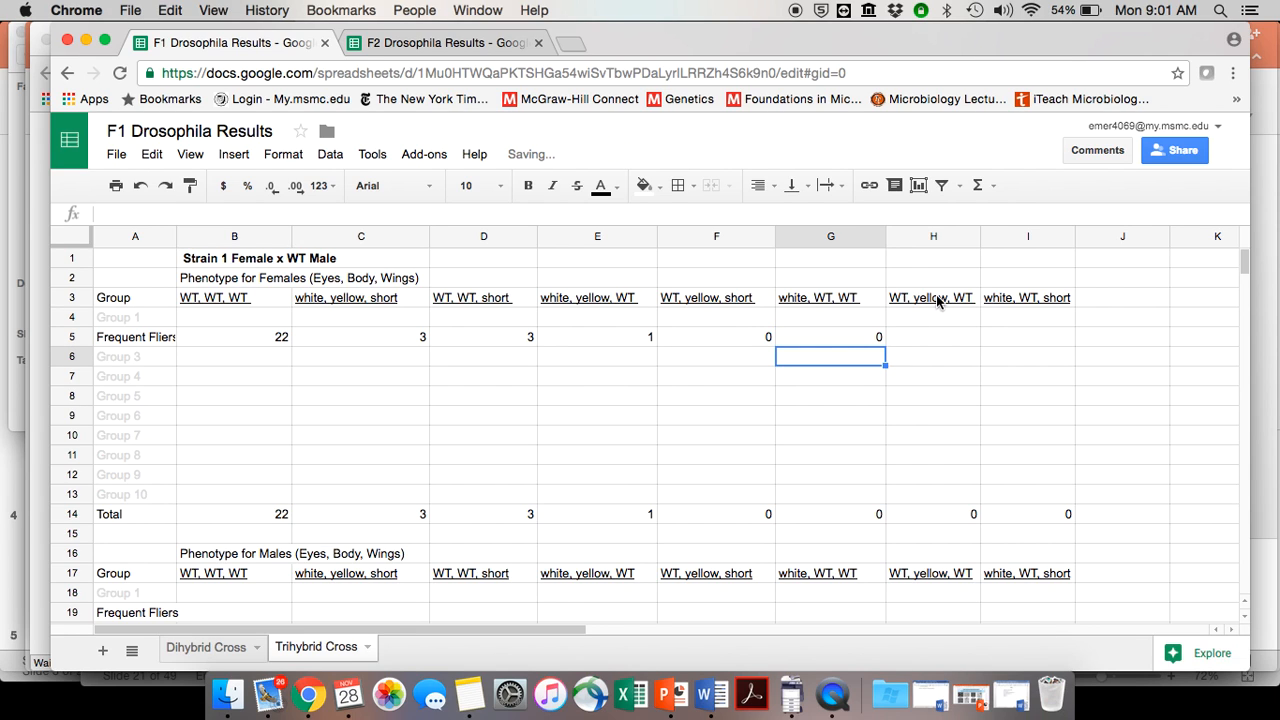
Look up the females' wildtype eyes, mutant body, wildtype wings result in Word and enter 2 for Frequent Fliers under WT, yellow, WT in Chrome.
{"action": "left_click", "coordinate": [703, 697]}
{"action": "left_click", "coordinate": [353, 440]}
{"action": "left_click", "coordinate": [433, 437]}
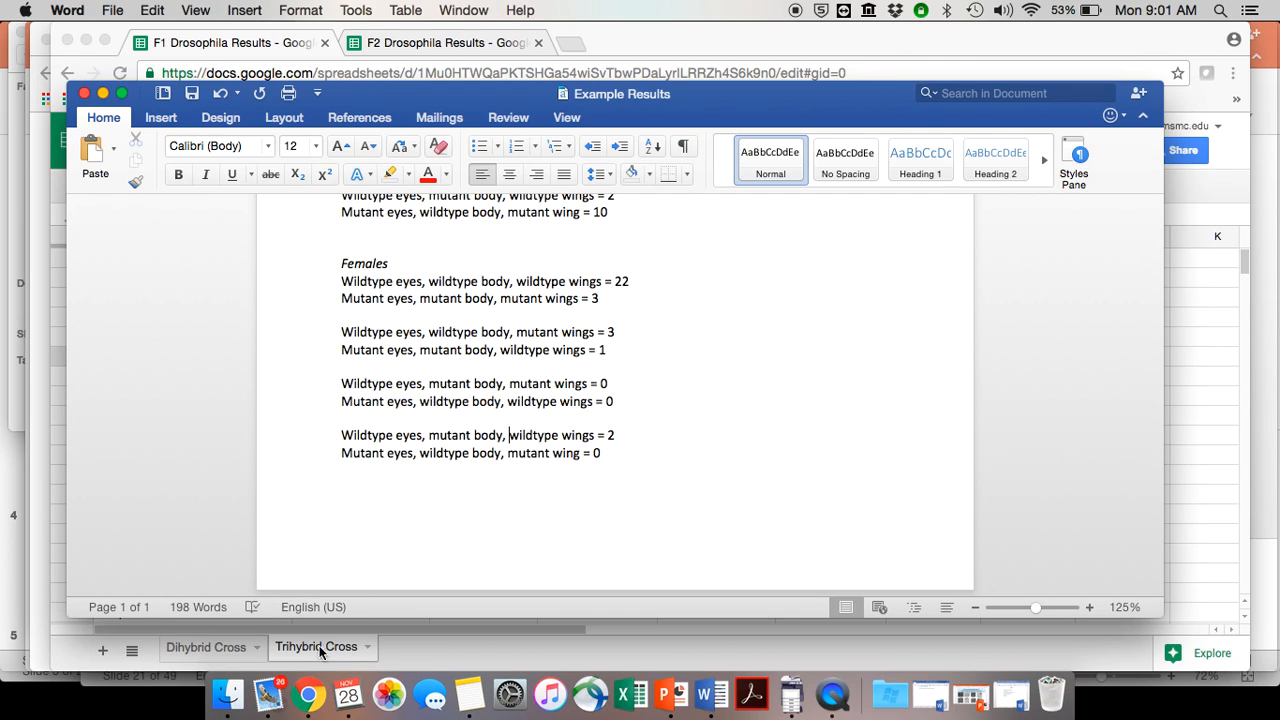
{"action": "left_click", "coordinate": [308, 695]}
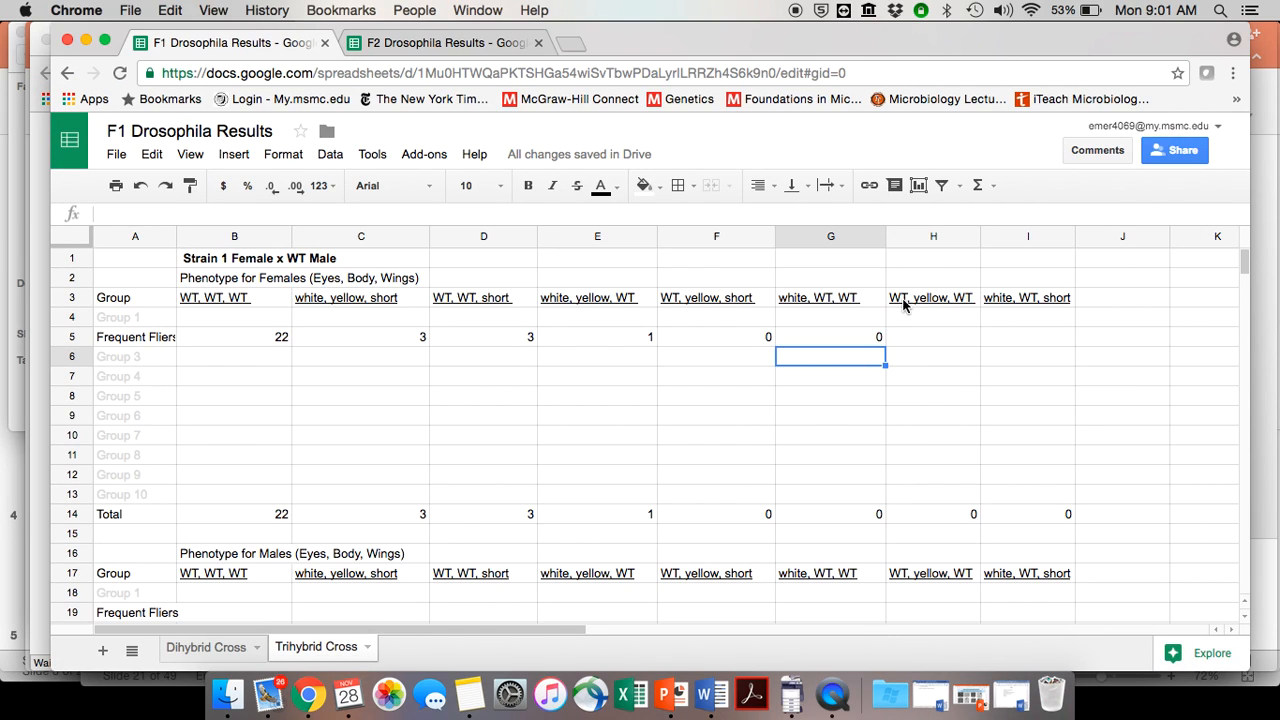
{"action": "left_click", "coordinate": [948, 340]}
{"action": "type", "text": "2"}
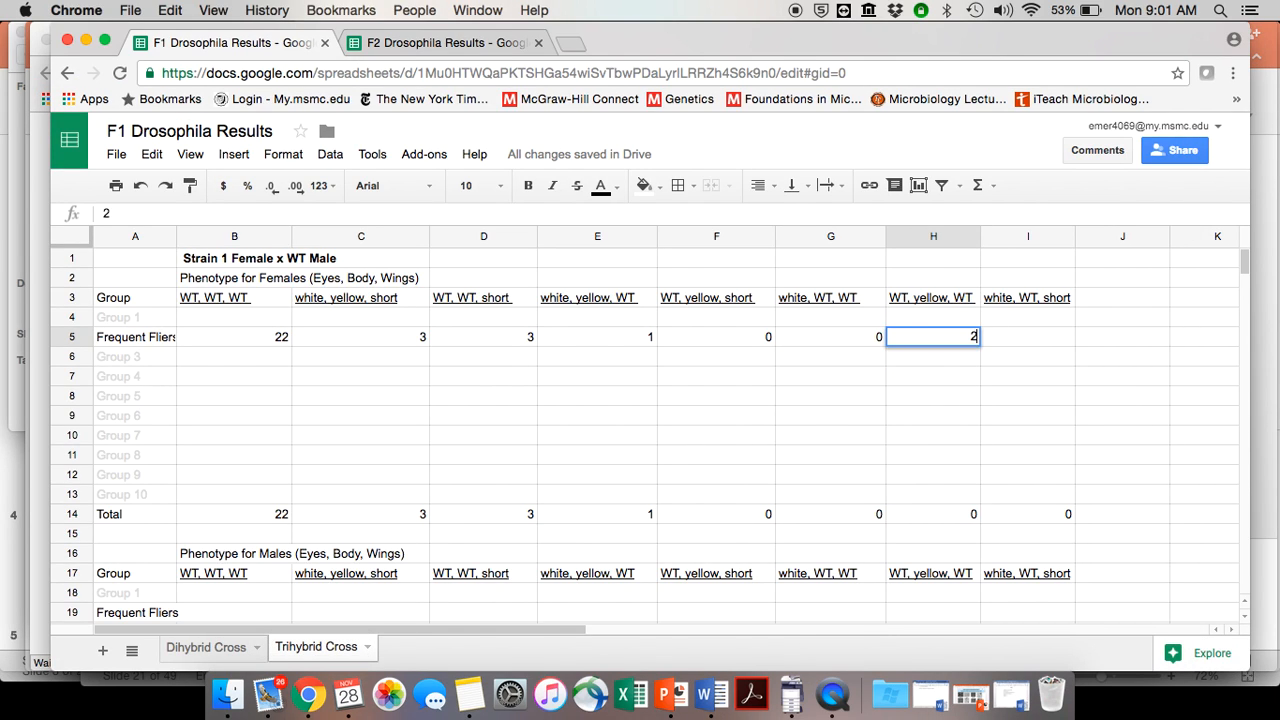
{"action": "key", "text": "Return"}
Look up the females' mutant eyes, wildtype body, mutant wing result in Word and enter 0 for Frequent Fliers under white, WT, short in Chrome.
{"action": "left_click", "coordinate": [707, 695]}
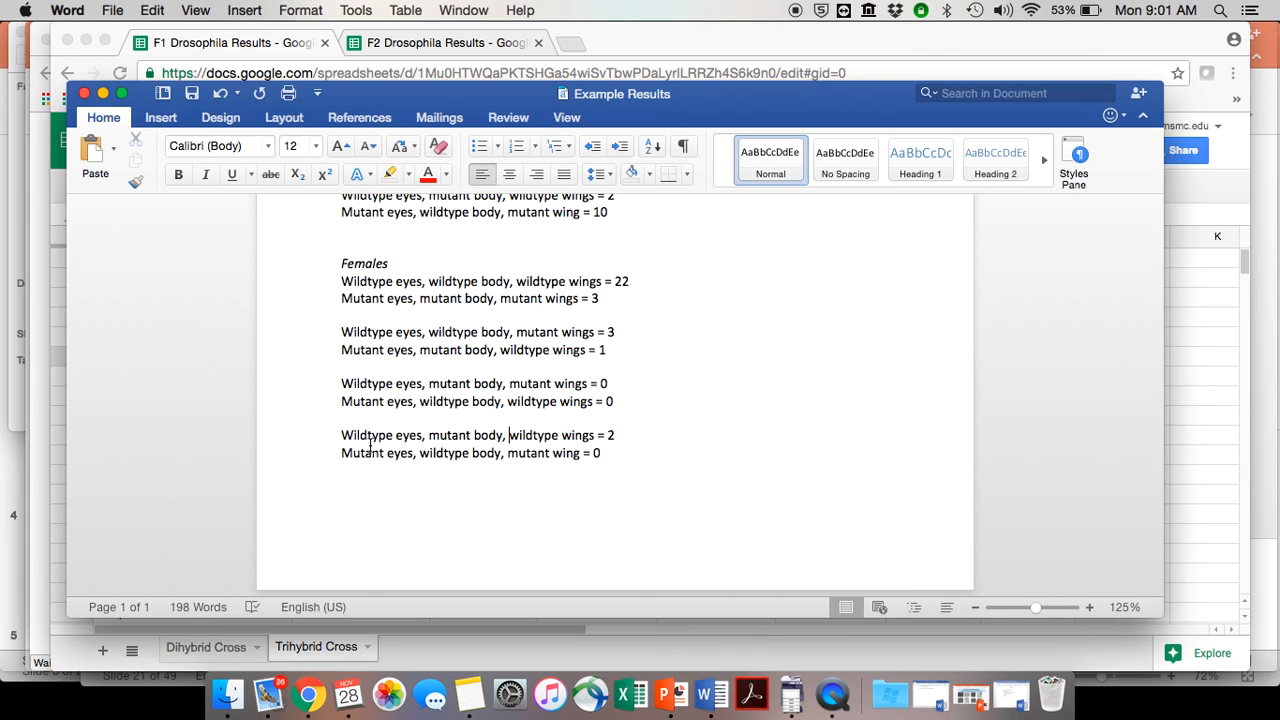
{"action": "left_click", "coordinate": [546, 450]}
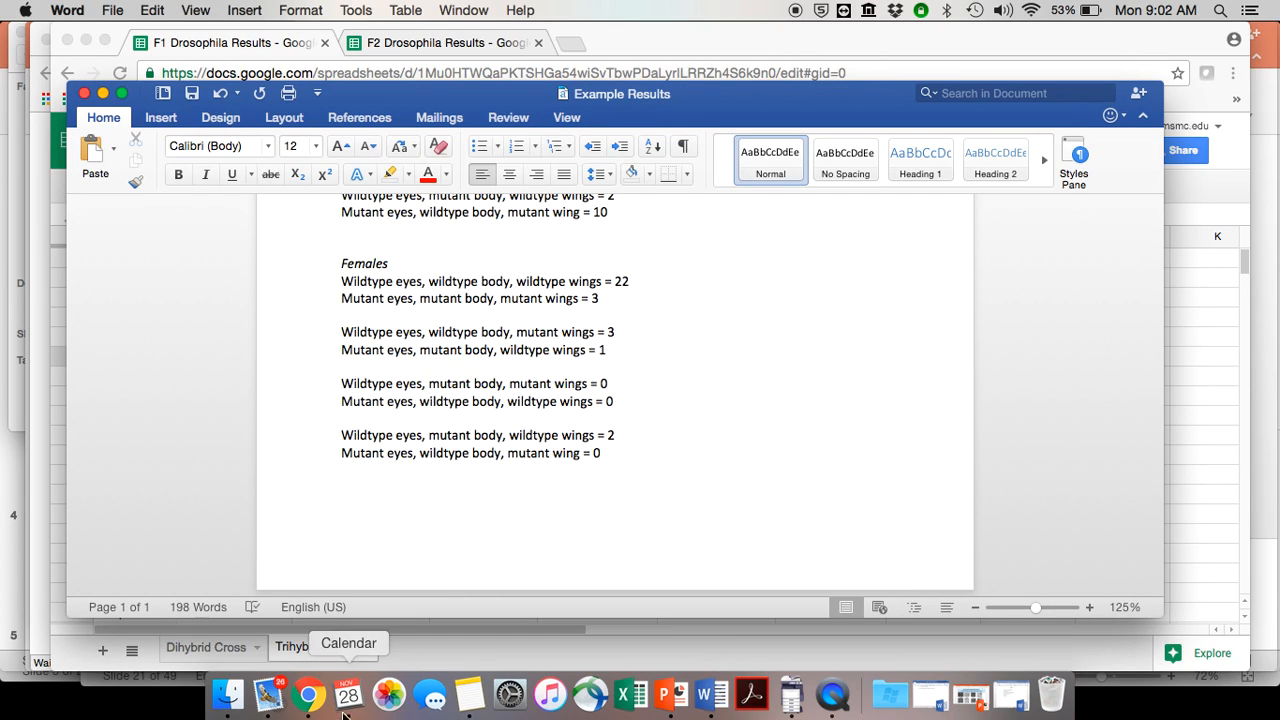
{"action": "left_click", "coordinate": [310, 695]}
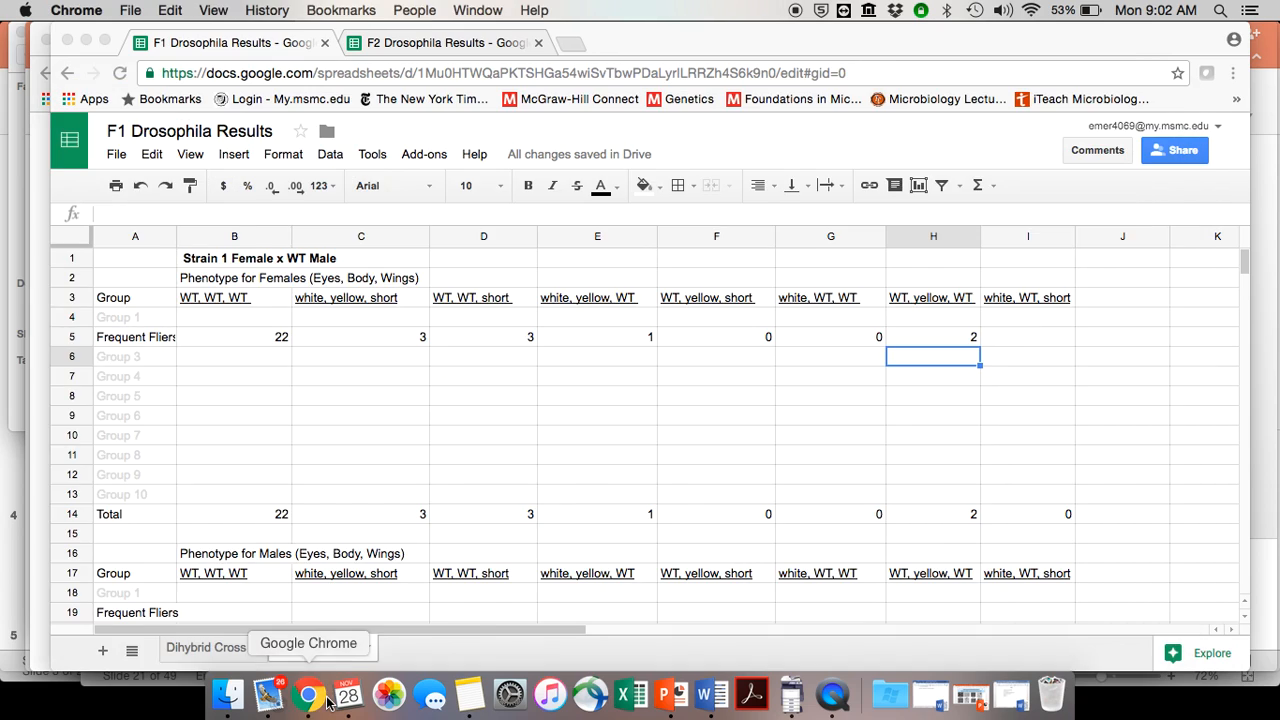
{"action": "left_click", "coordinate": [1006, 340]}
{"action": "type", "text": "0"}
{"action": "key", "text": "Return"}
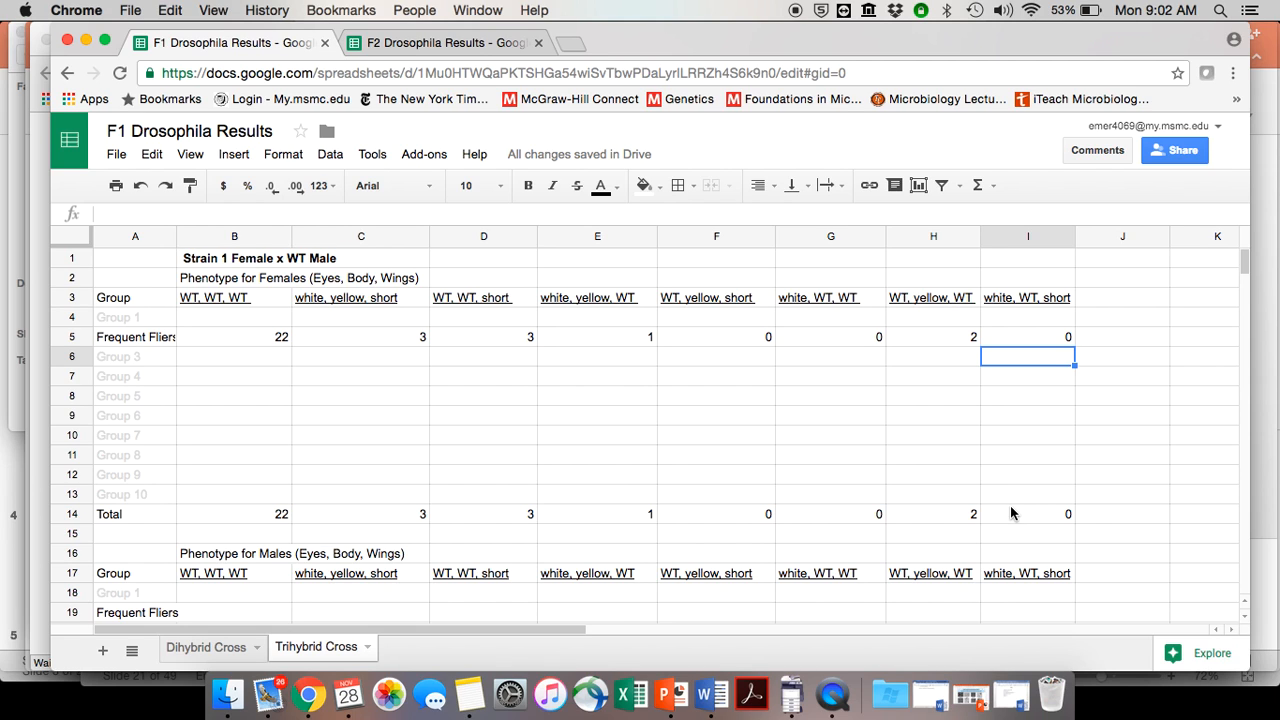
Look up the trihybrid males' all-wildtype result in Word and enter 1 for Frequent Fliers under WT, WT, WT in Chrome's males table.
{"action": "scroll", "coordinate": [514, 454], "scroll_direction": "down", "scroll_amount": 5}
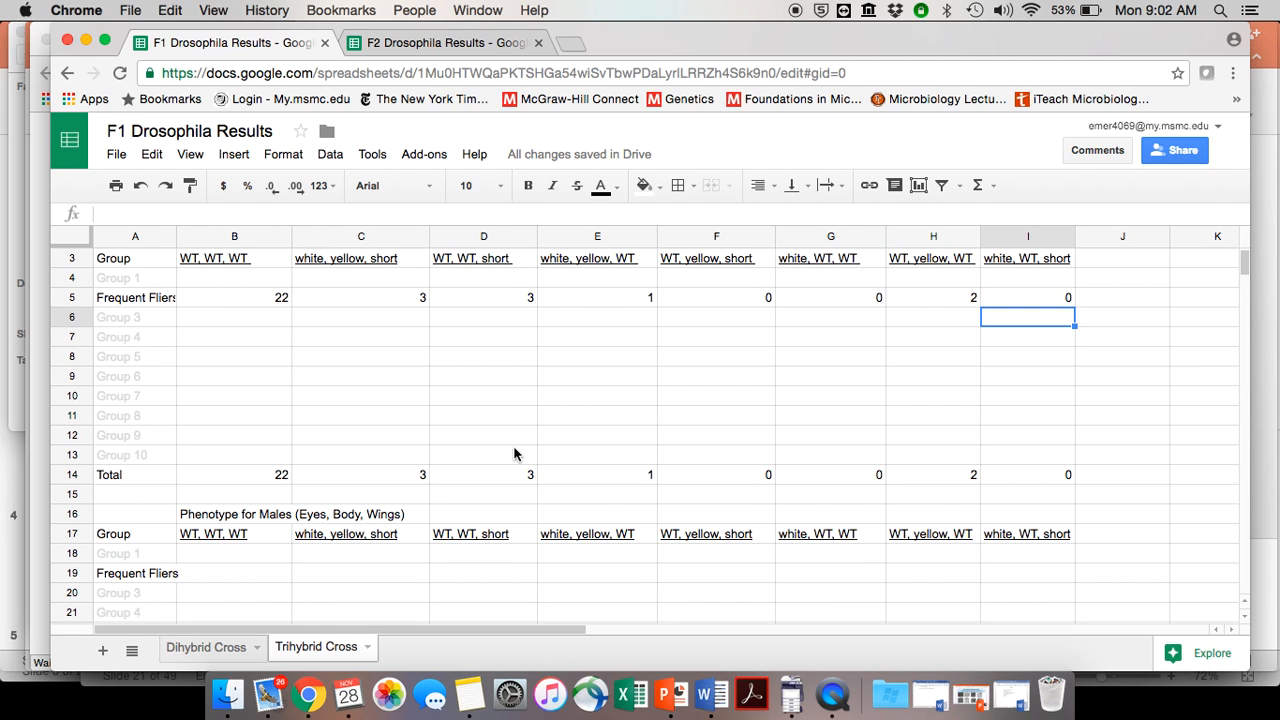
{"action": "scroll", "coordinate": [514, 454], "scroll_direction": "down", "scroll_amount": 1}
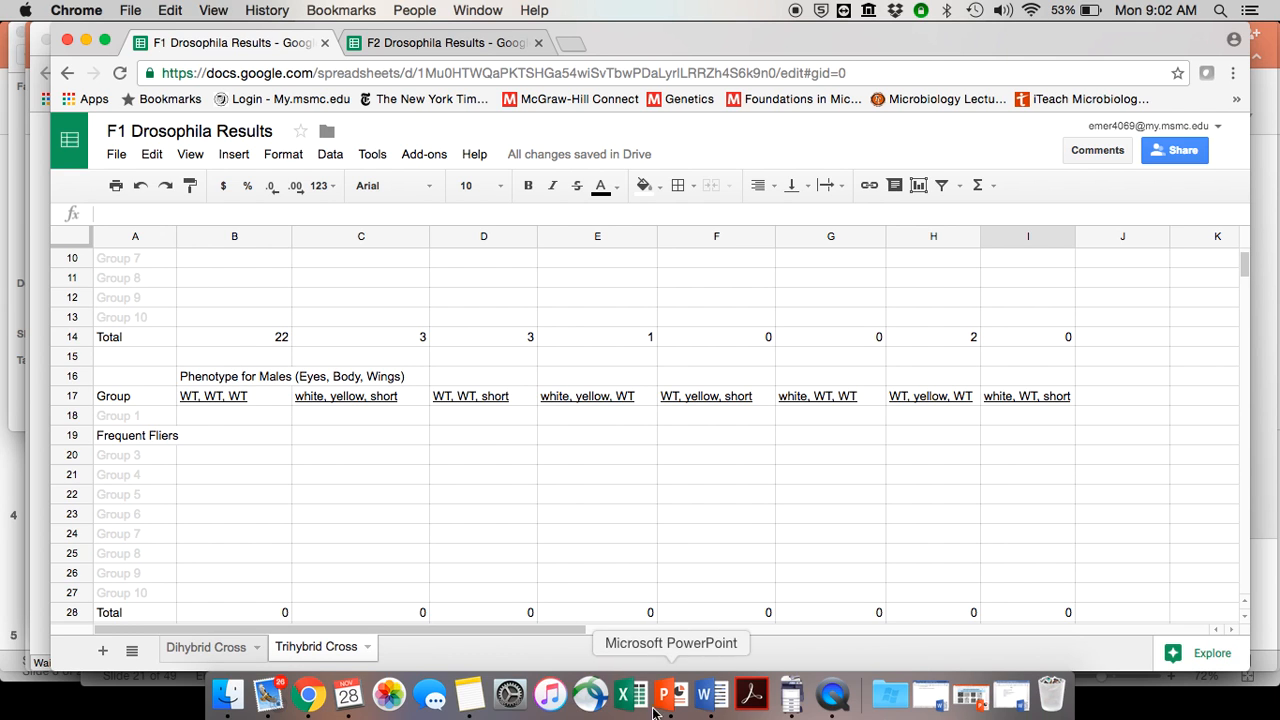
{"action": "left_click", "coordinate": [714, 710]}
{"action": "scroll", "coordinate": [423, 505], "scroll_direction": "up", "scroll_amount": 8}
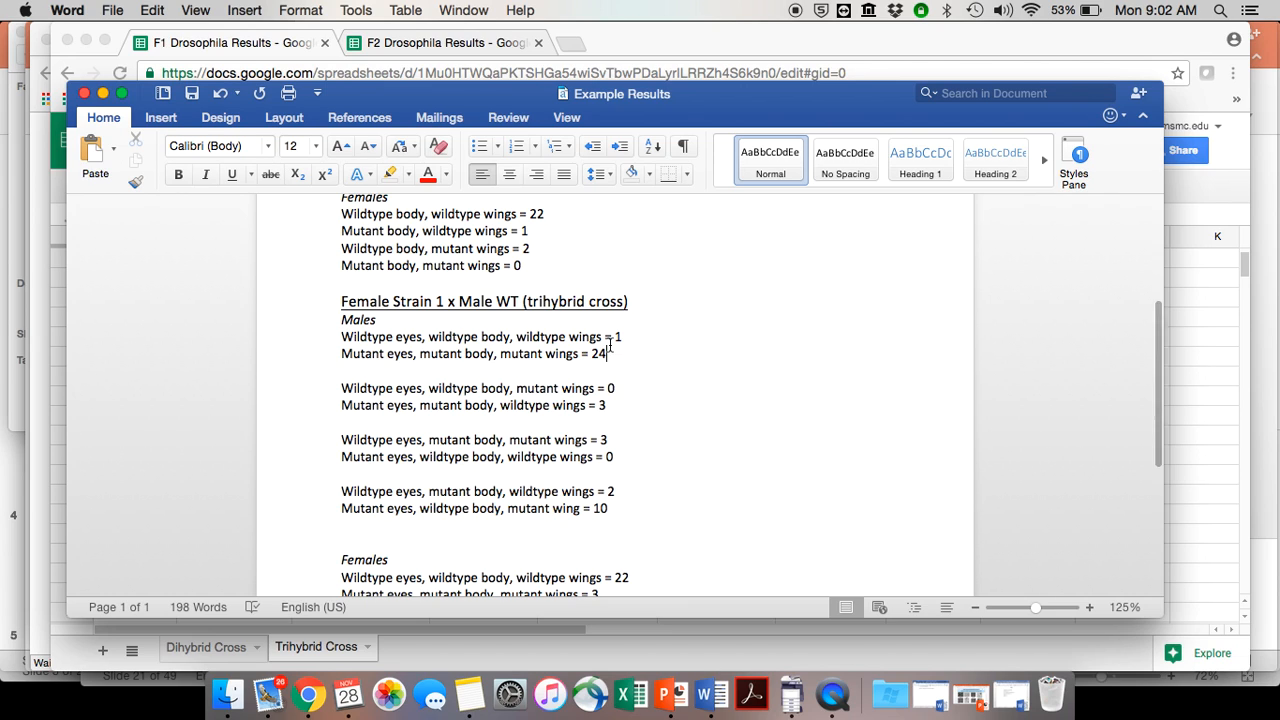
{"action": "left_click", "coordinate": [345, 693]}
{"action": "left_click", "coordinate": [322, 690]}
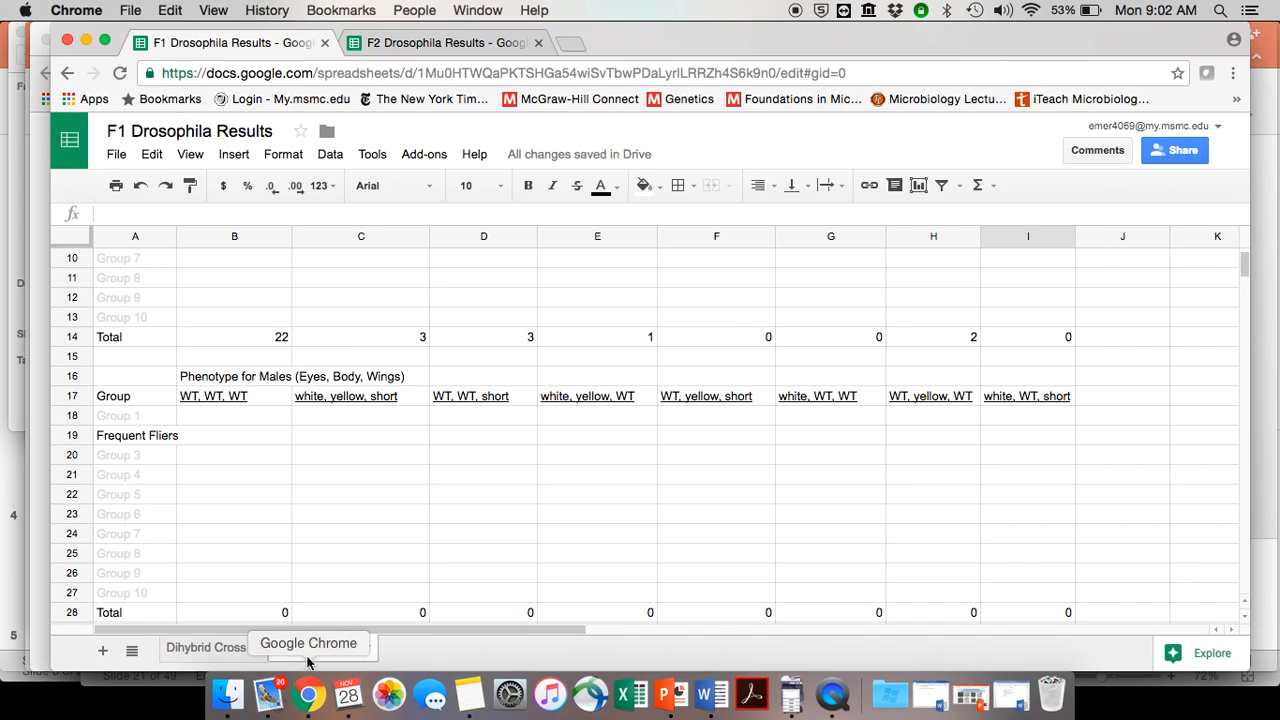
{"action": "left_click", "coordinate": [234, 440]}
{"action": "type", "text": "1"}
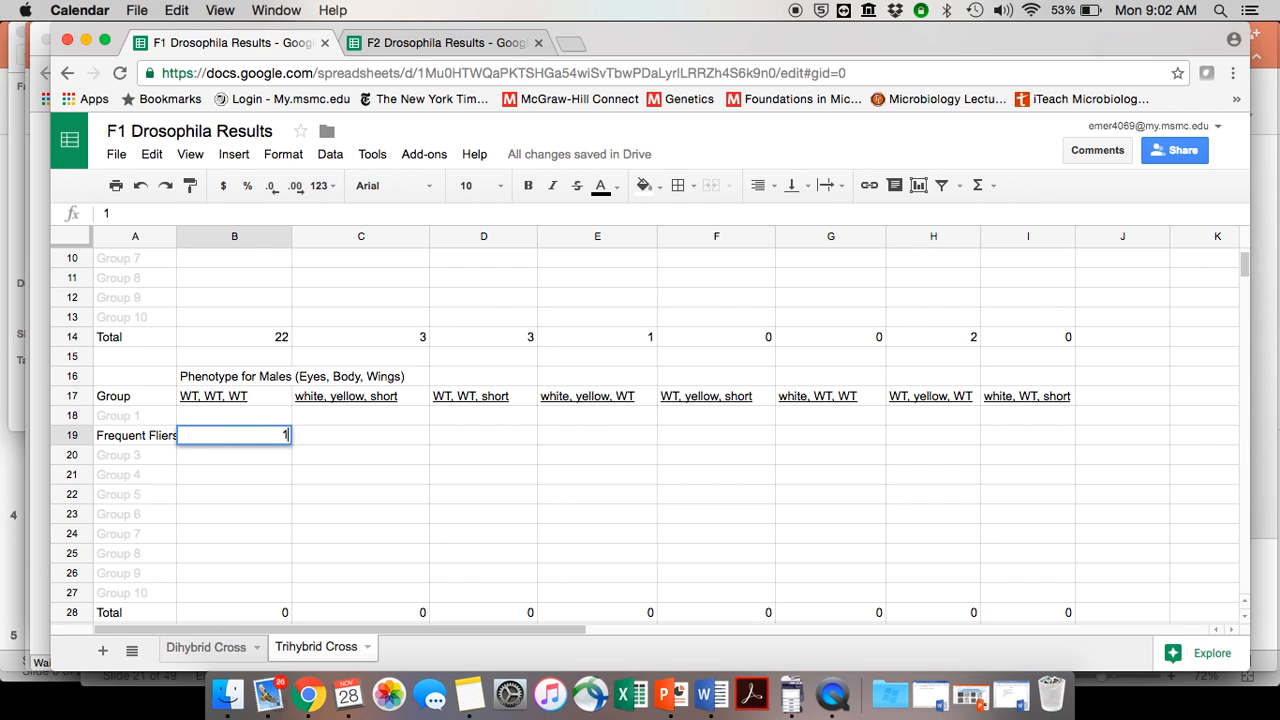
{"action": "key", "text": "Tab"}
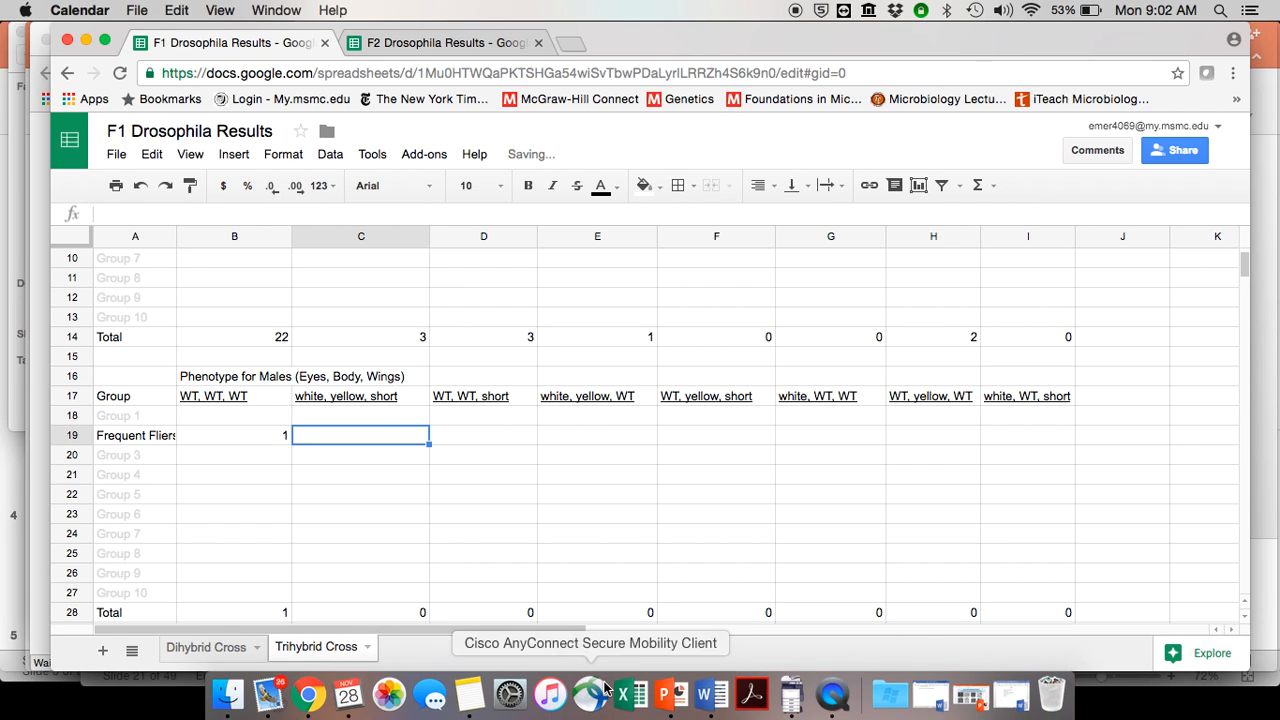
Look up the males' mutant eyes, mutant body, mutant wings result in Word and enter 24 for Frequent Fliers under white, yellow, short in Chrome.
{"action": "left_click", "coordinate": [708, 693]}
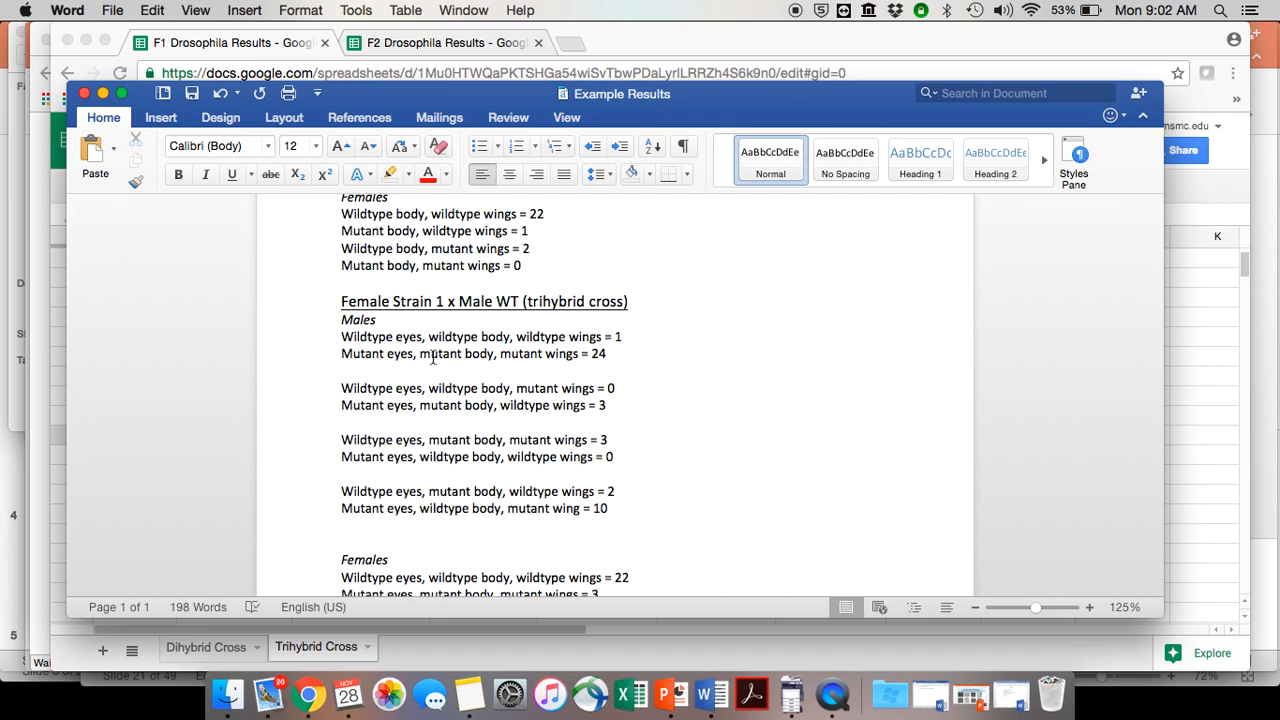
{"action": "left_click", "coordinate": [309, 693]}
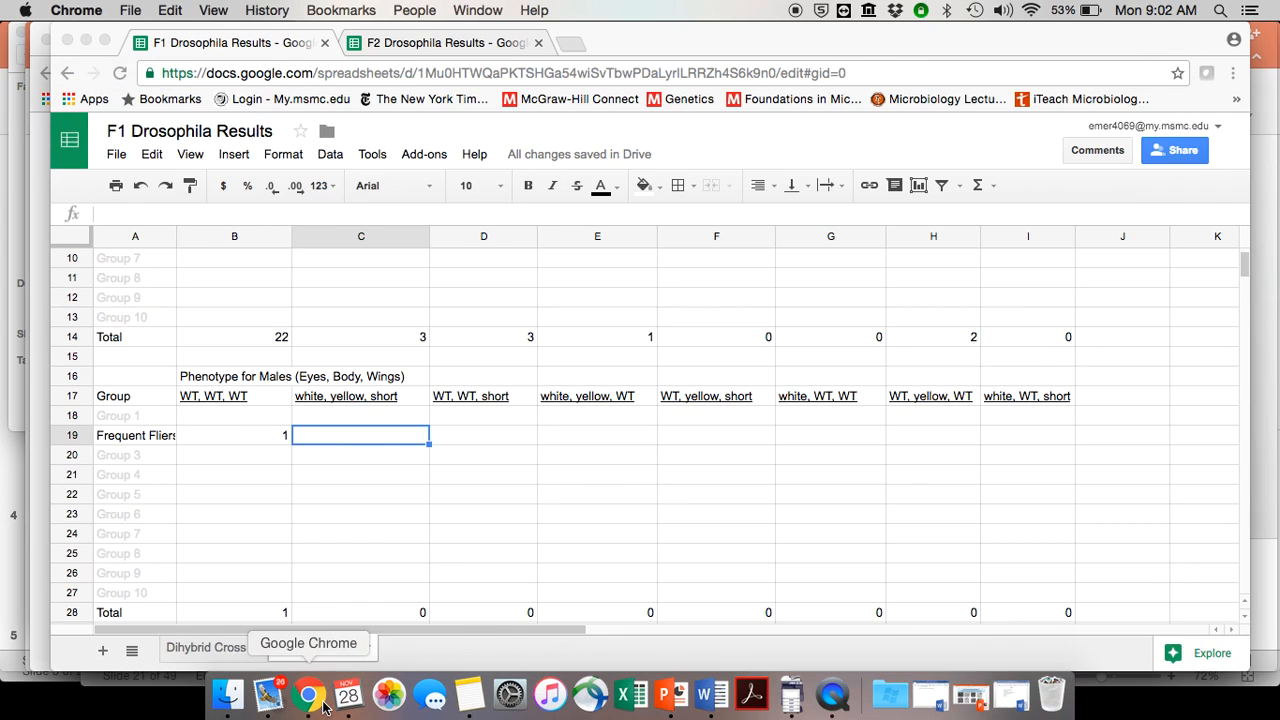
{"action": "type", "text": "24"}
{"action": "key", "text": "Tab"}
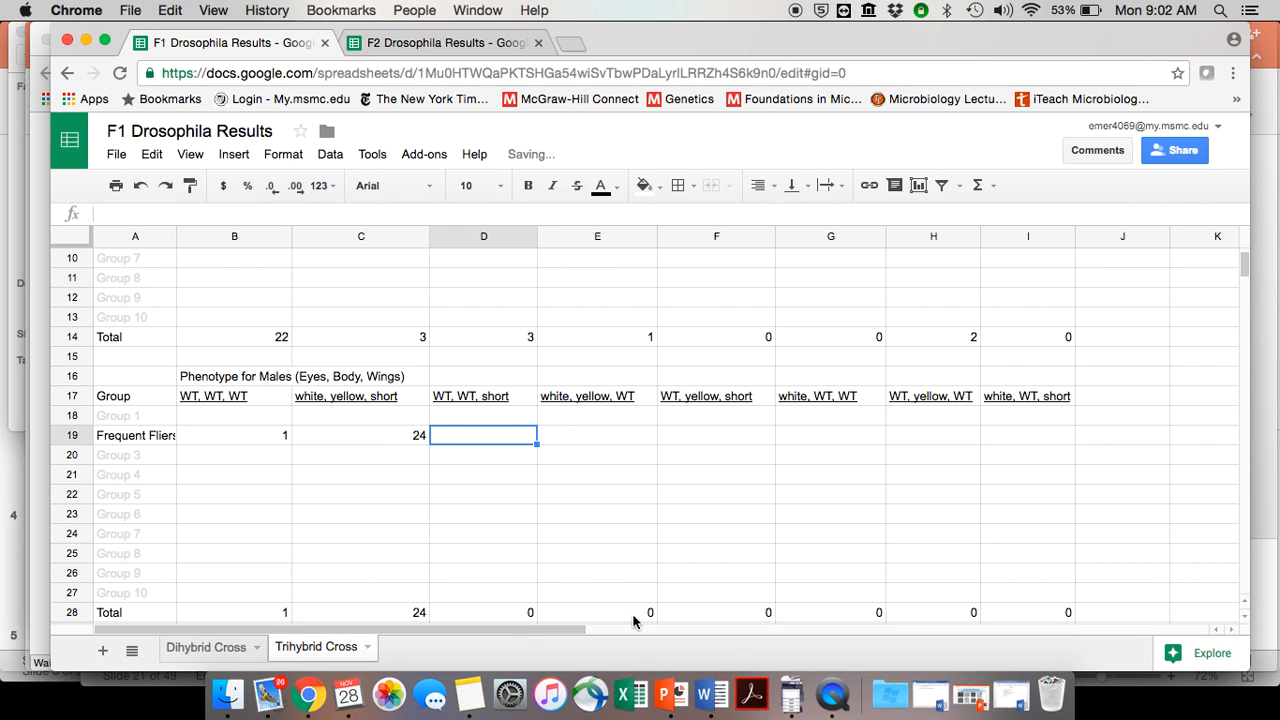
Look up the males' wildtype eyes, wildtype body, mutant wings result in Word and enter 0 for Frequent Fliers under WT, WT, short in Chrome.
{"action": "left_click", "coordinate": [708, 693]}
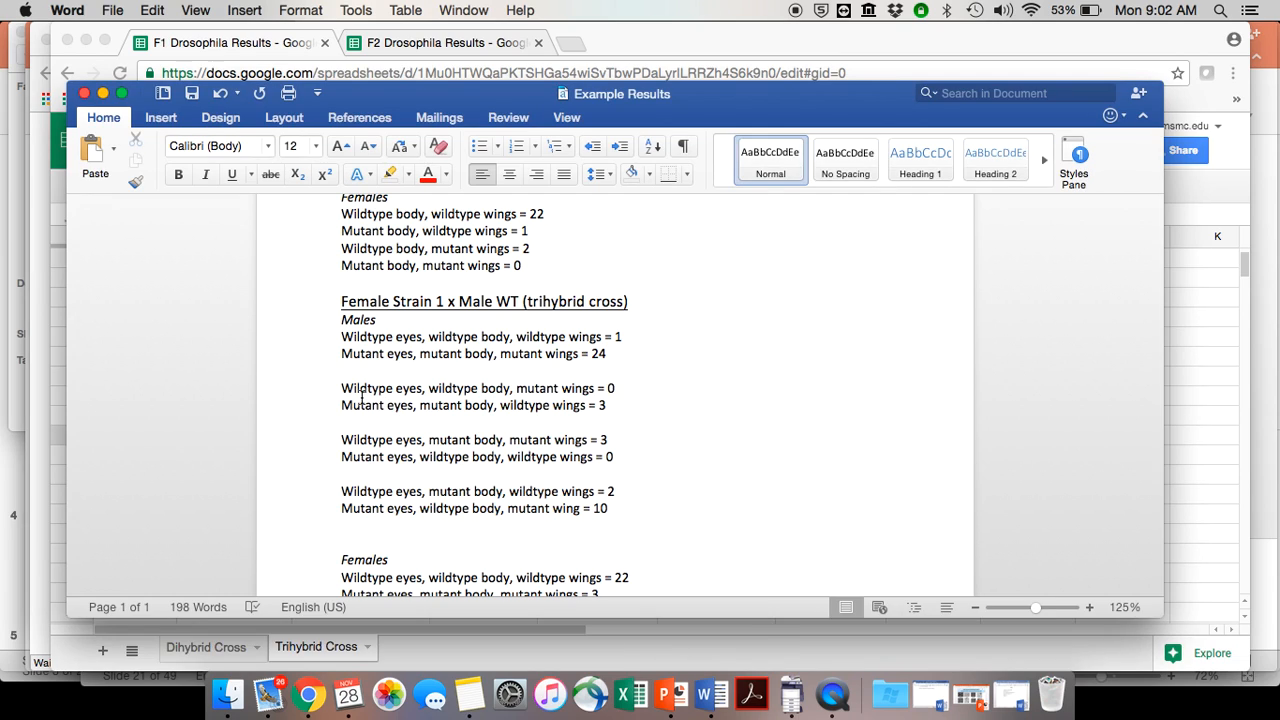
{"action": "left_click", "coordinate": [309, 693]}
{"action": "type", "text": "0"}
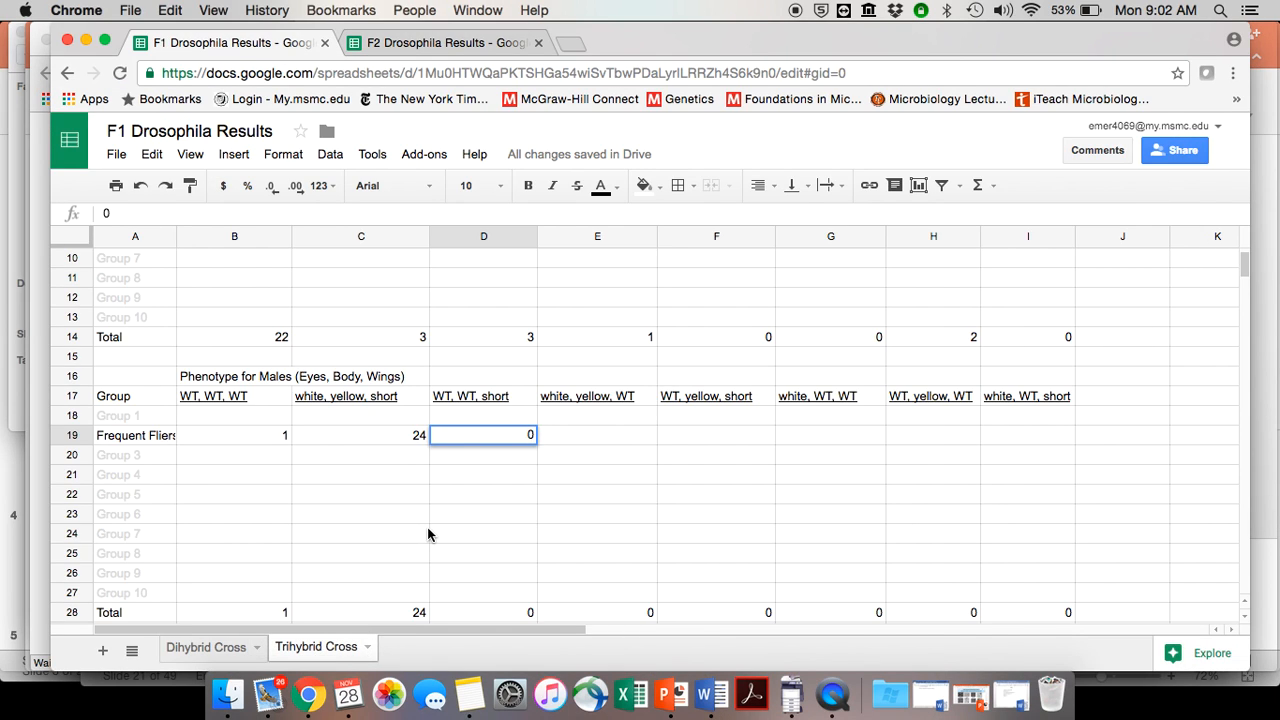
{"action": "key", "text": "Tab"}
Look up the males' mutant eyes, mutant body, wildtype wings result in Word and enter 3 for Frequent Fliers under white, yellow, WT in Chrome.
{"action": "left_click", "coordinate": [708, 693]}
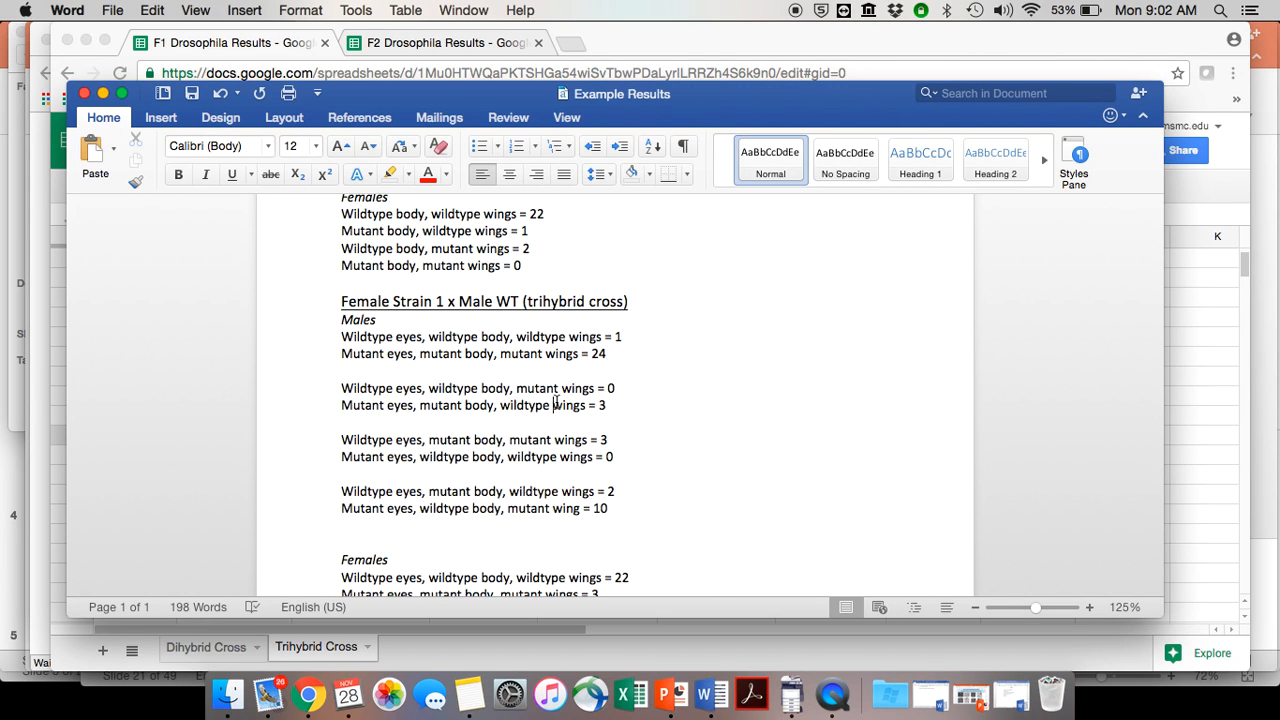
{"action": "left_click", "coordinate": [309, 693]}
{"action": "type", "text": "3"}
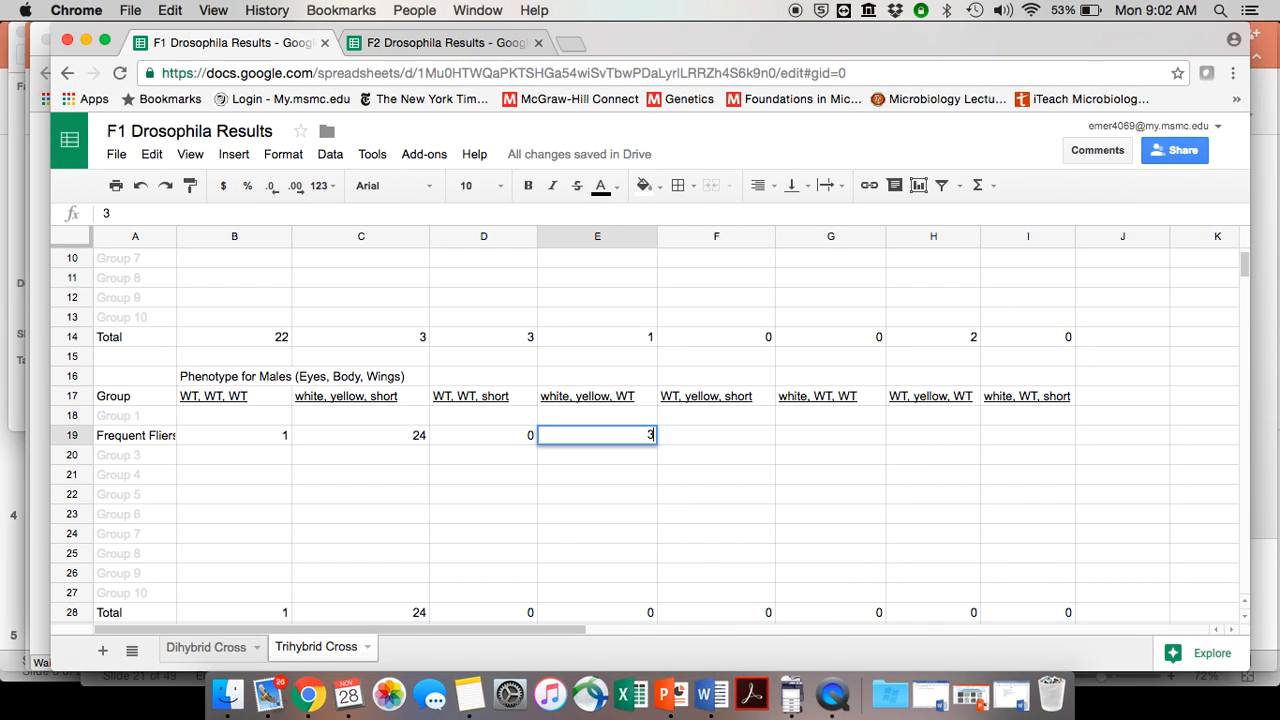
{"action": "key", "text": "Tab"}
Look up the males' wildtype eyes, mutant body, mutant wings result in Word and enter 3 for Frequent Fliers under WT, yellow, short in Chrome.
{"action": "left_click", "coordinate": [708, 693]}
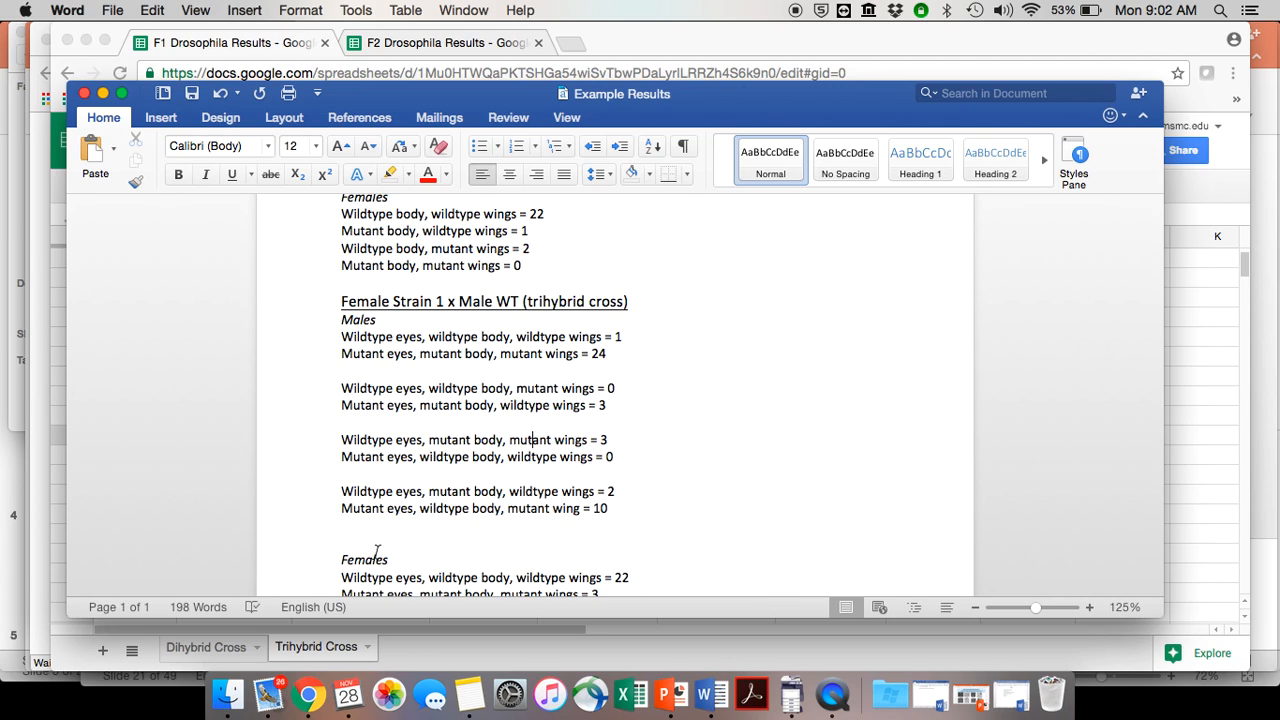
{"action": "left_click", "coordinate": [309, 693]}
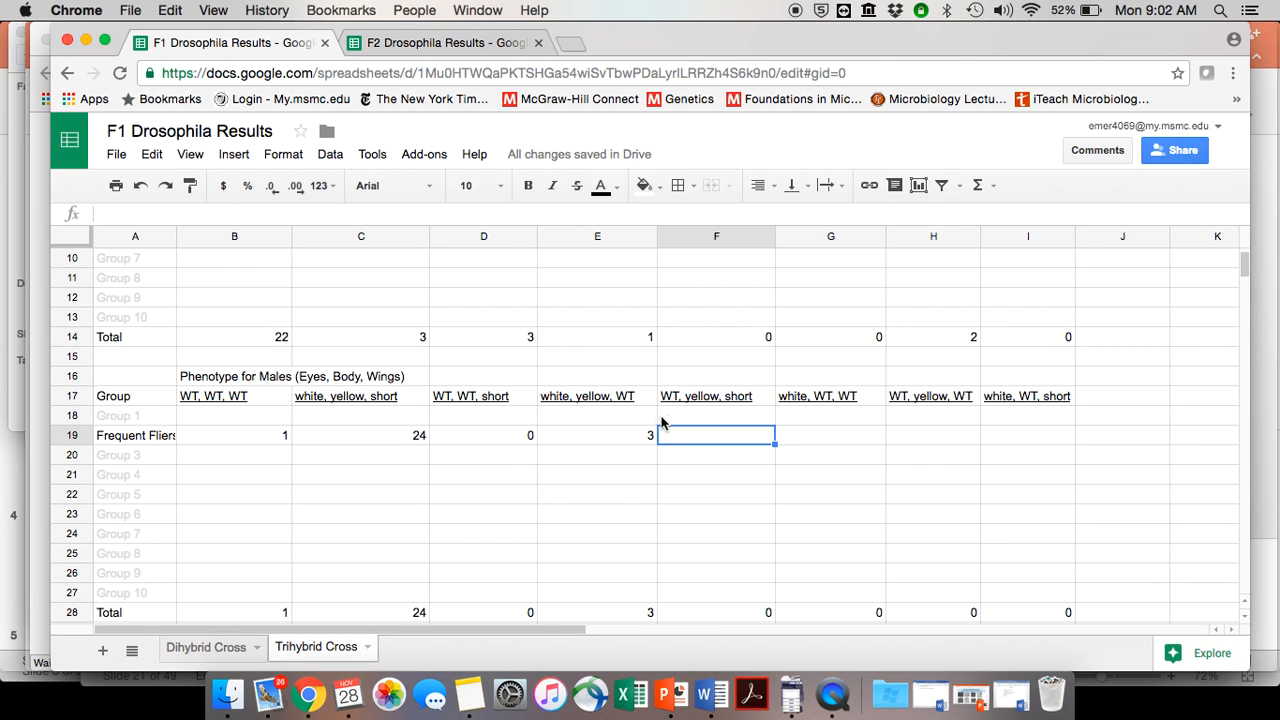
{"action": "type", "text": "3"}
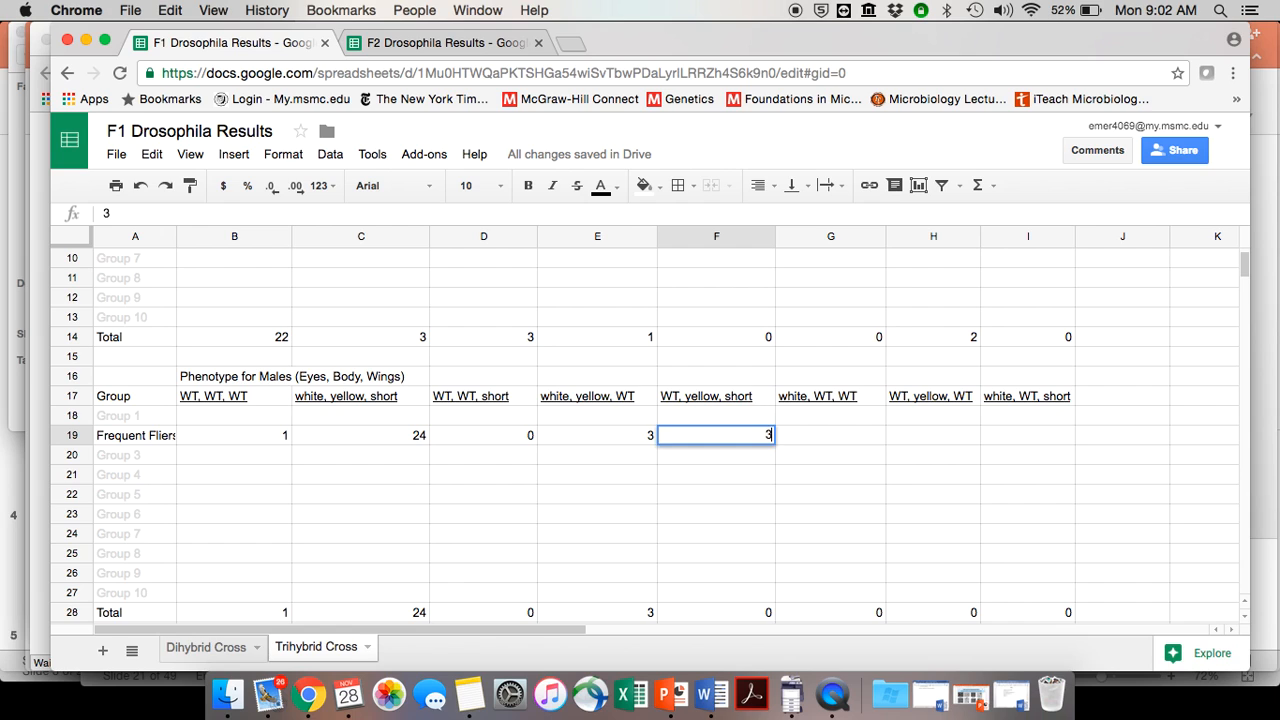
{"action": "key", "text": "Tab"}
Look up the males' mutant eyes, wildtype body, wildtype wings result in Word and enter 0 for Frequent Fliers under white, WT, WT in Chrome.
{"action": "left_click", "coordinate": [708, 693]}
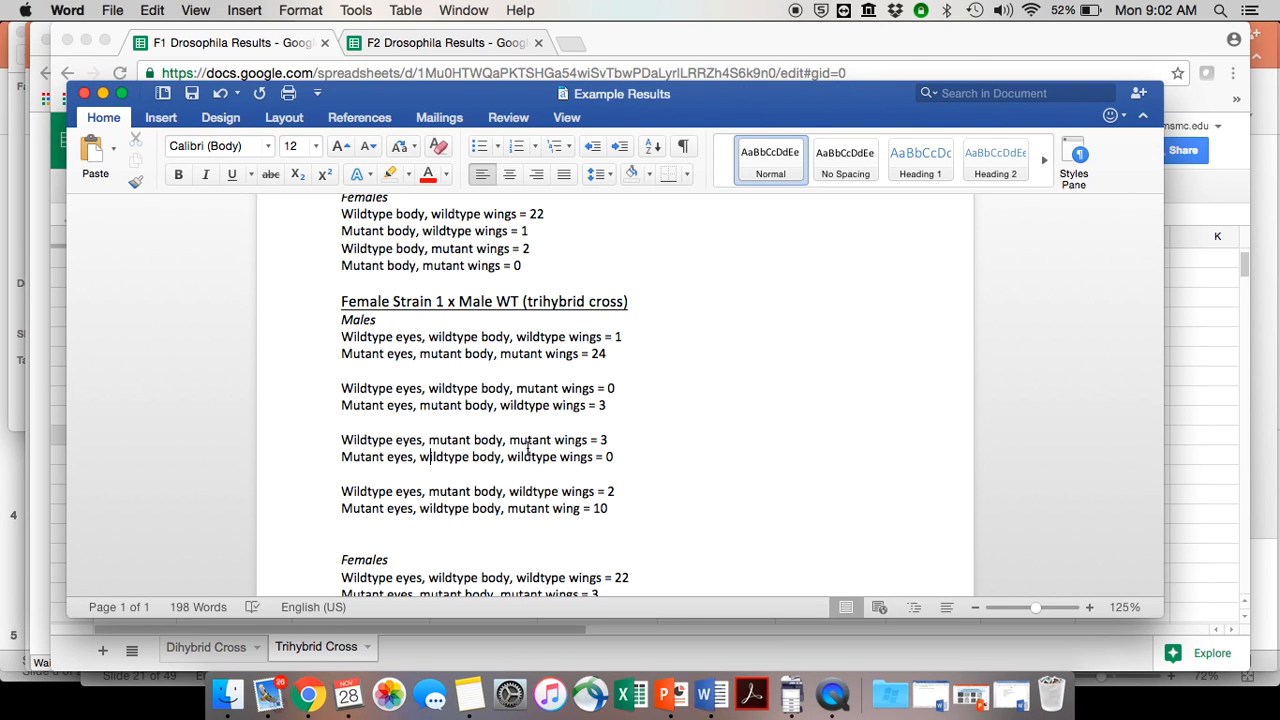
{"action": "left_click", "coordinate": [309, 693]}
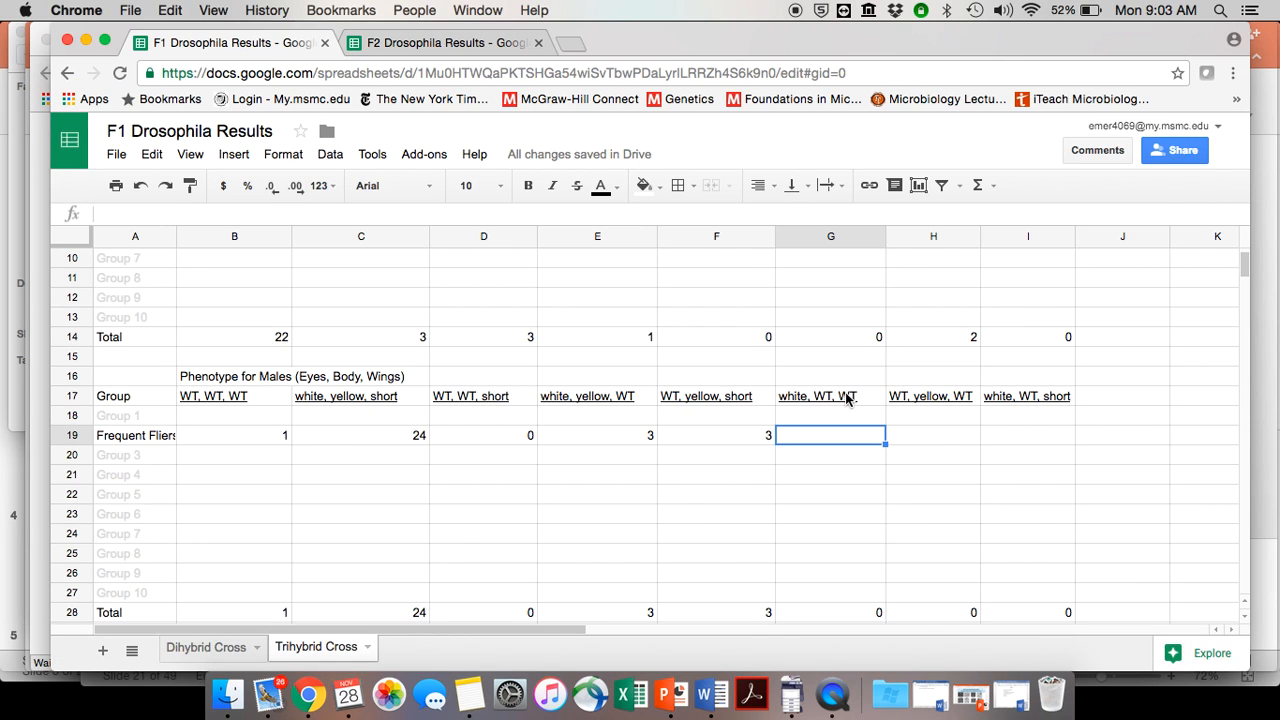
{"action": "type", "text": "0"}
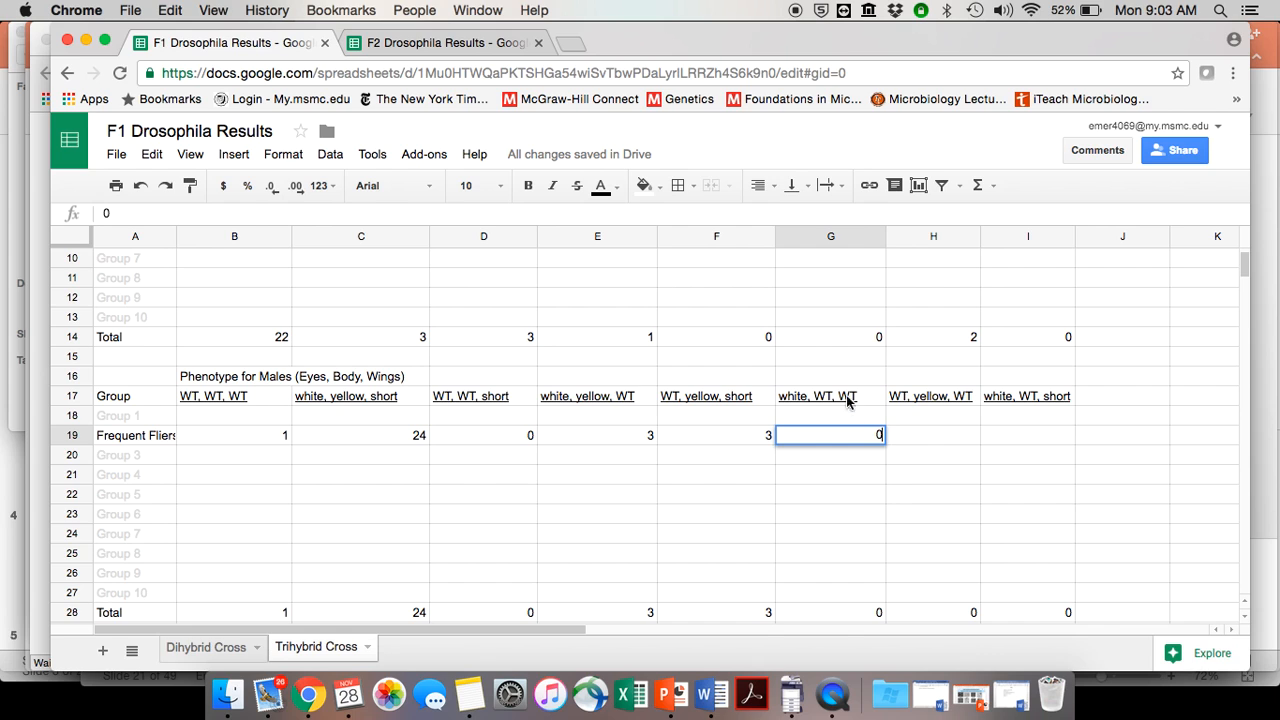
{"action": "key", "text": "Tab"}
Look up the males' wildtype eyes, mutant body, wildtype wings result in Word and enter 2 for Frequent Fliers under WT, yellow, WT in Chrome.
{"action": "left_click", "coordinate": [711, 693]}
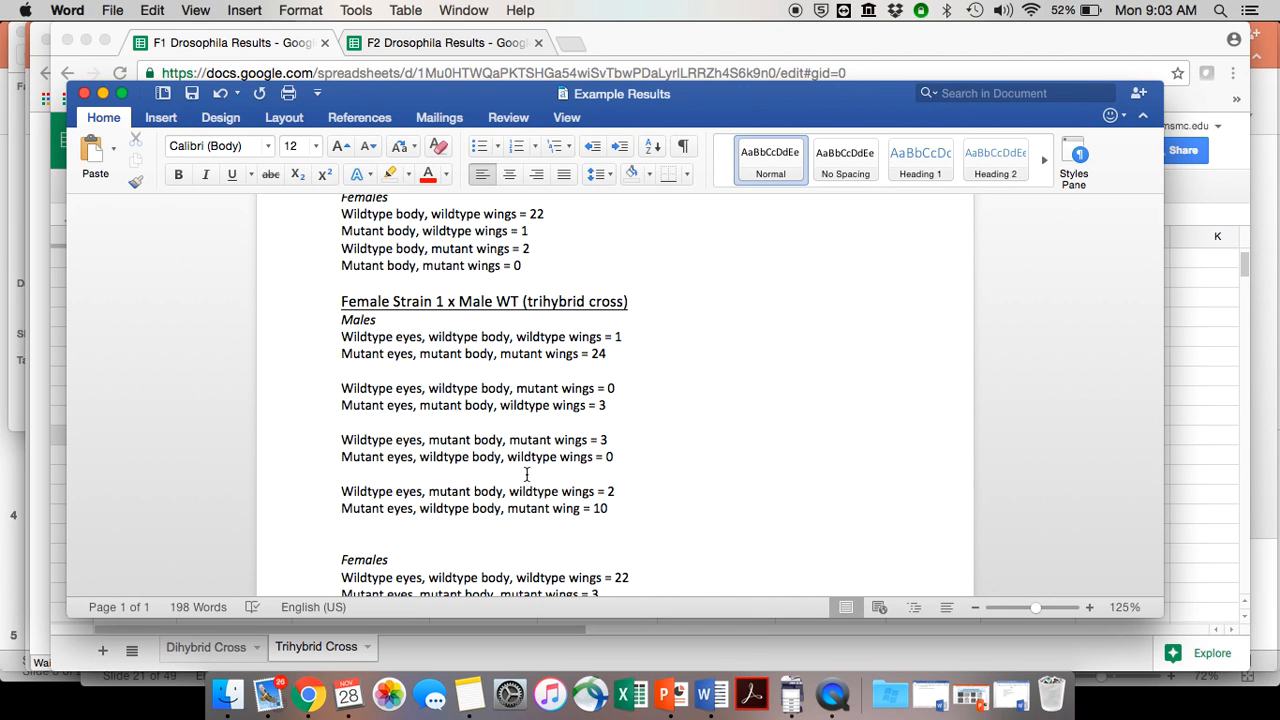
{"action": "left_click", "coordinate": [309, 693]}
{"action": "type", "text": "2"}
{"action": "key", "text": "Tab"}
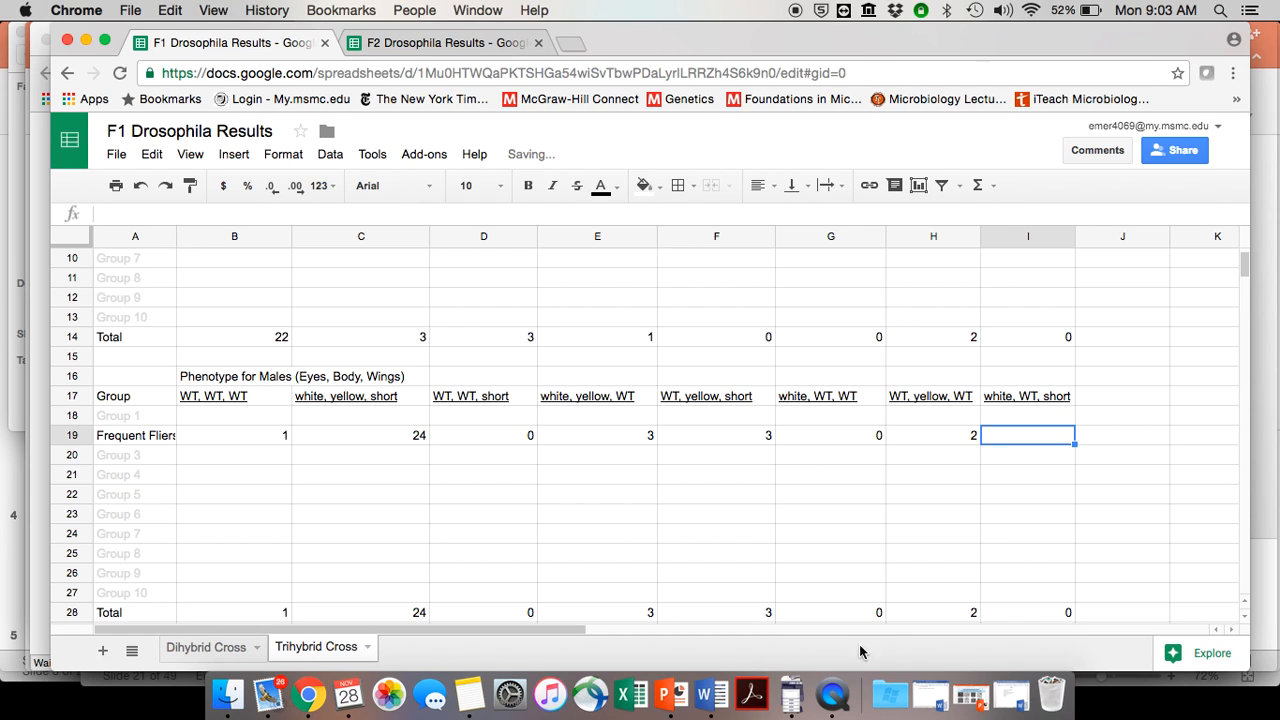
Look up the males' mutant eyes, wildtype body, mutant wing result in Word and enter 10 for Frequent Fliers under white, WT, short in Chrome.
{"action": "left_click", "coordinate": [716, 695]}
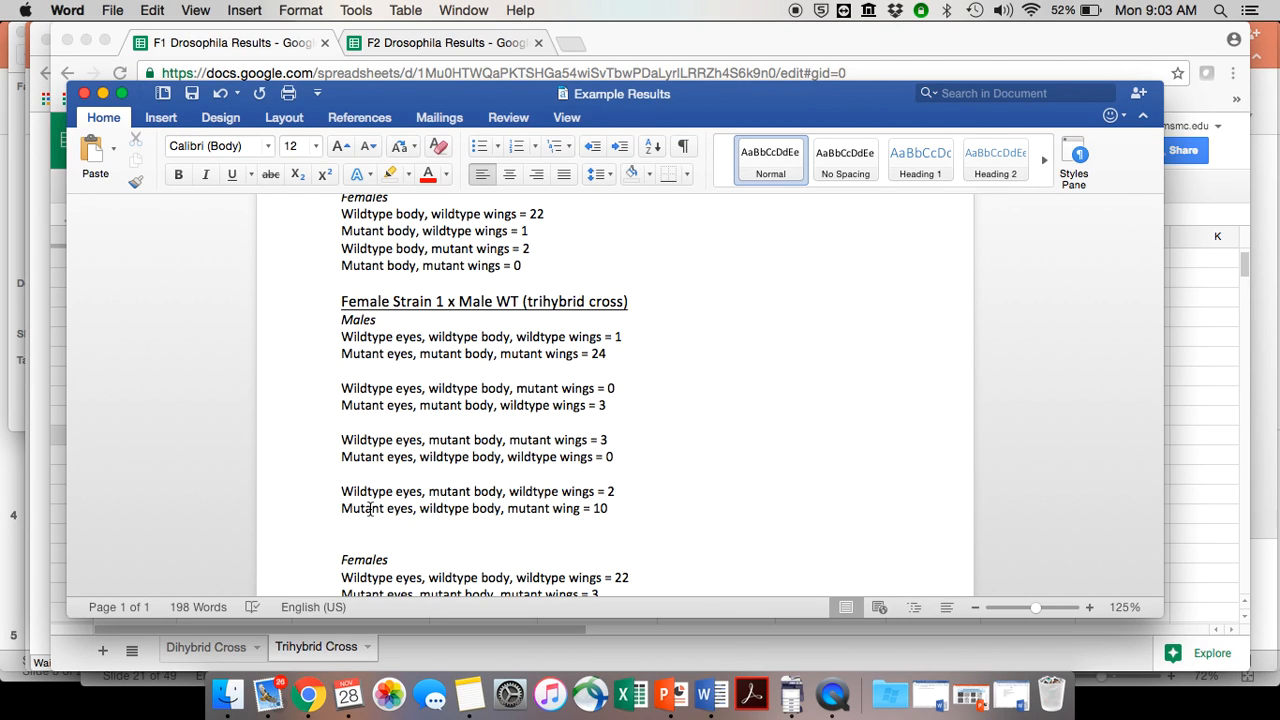
{"action": "left_click", "coordinate": [309, 693]}
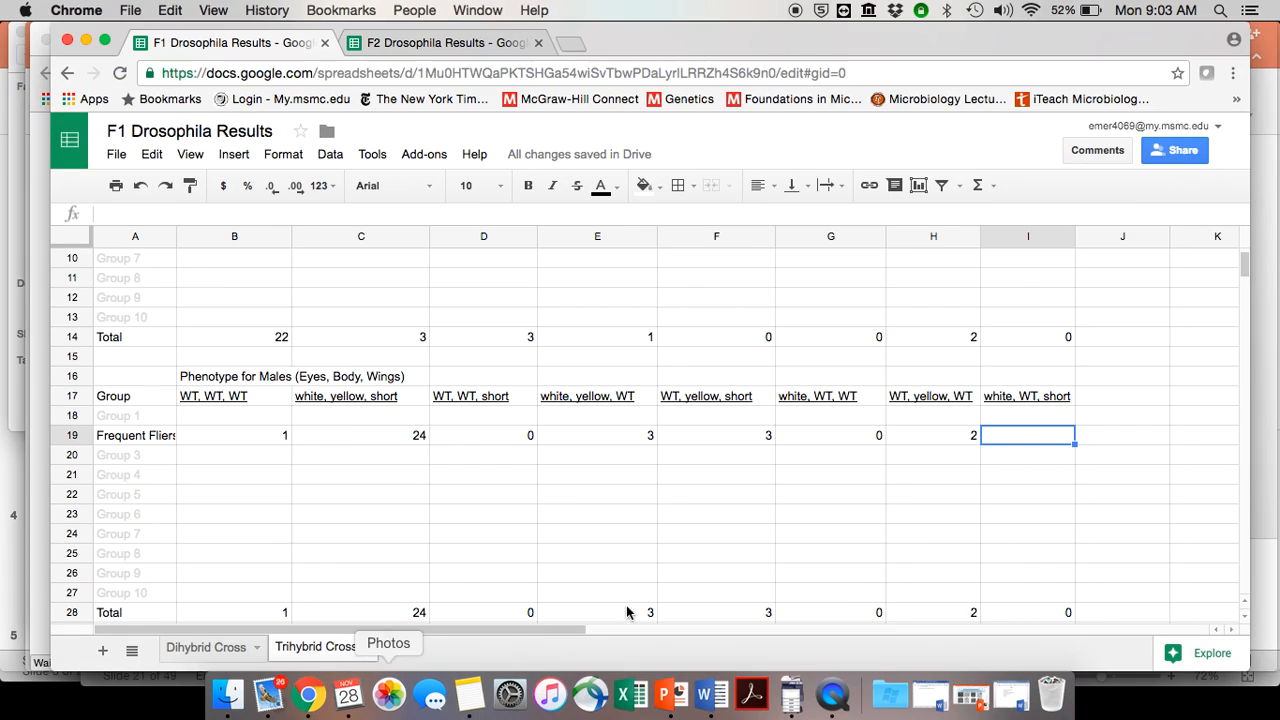
{"action": "type", "text": "10"}
{"action": "key", "text": "Return"}
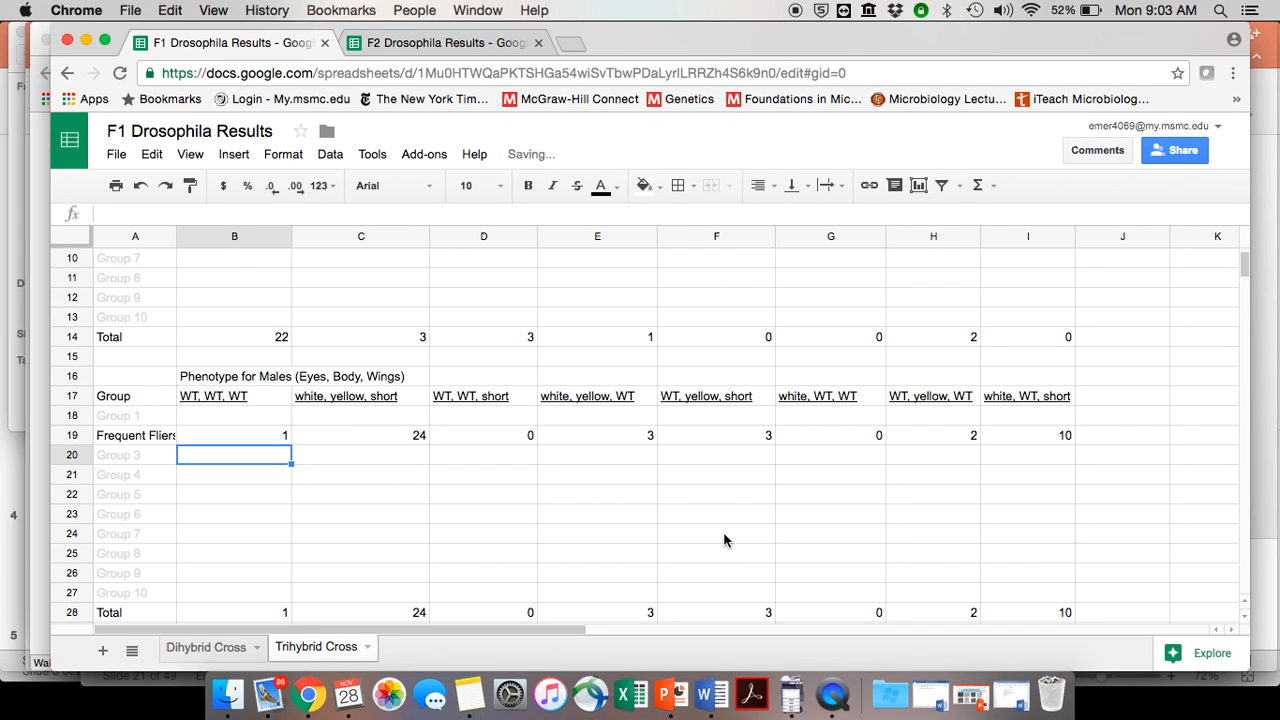
Review the female, male and both-sexes totals for the Strain 1 Female x WT Male trihybrid cross.
{"action": "scroll", "coordinate": [724, 540], "scroll_direction": "down", "scroll_amount": 3}
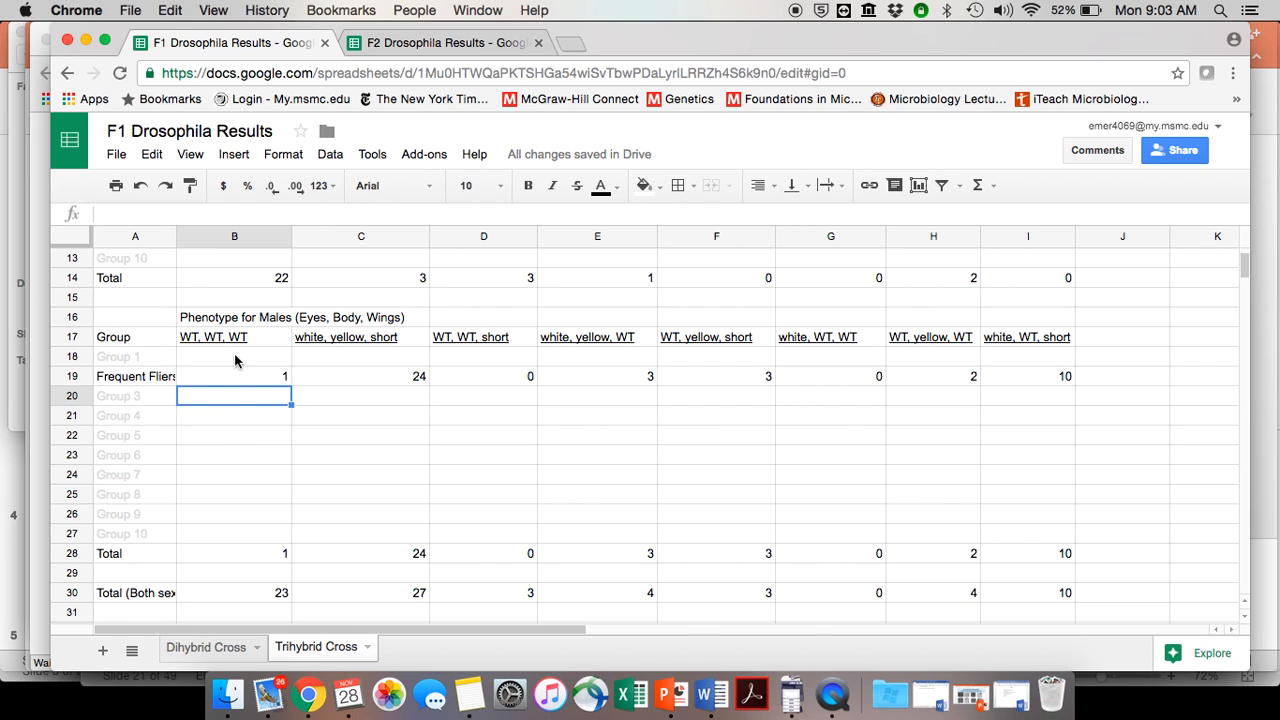
{"action": "scroll", "coordinate": [235, 360], "scroll_direction": "up", "scroll_amount": 5}
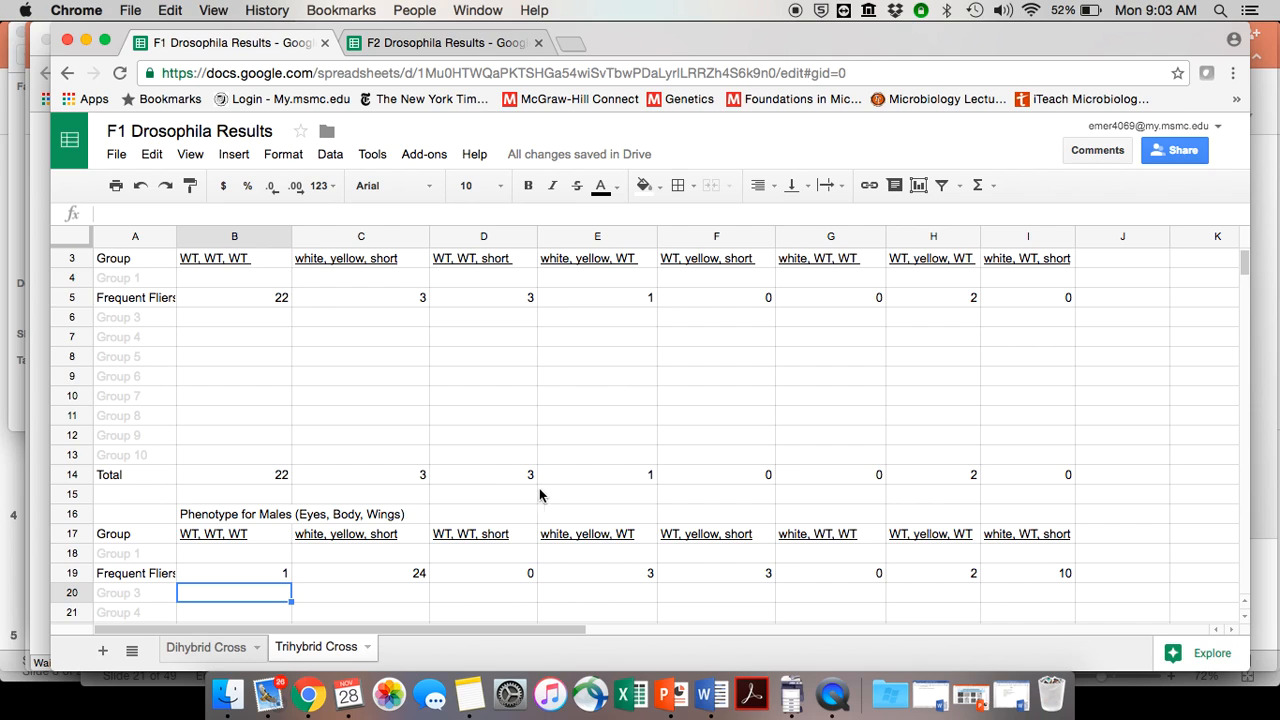
{"action": "scroll", "coordinate": [1035, 465], "scroll_direction": "down", "scroll_amount": 4}
{"action": "scroll", "coordinate": [1035, 465], "scroll_direction": "down", "scroll_amount": 1}
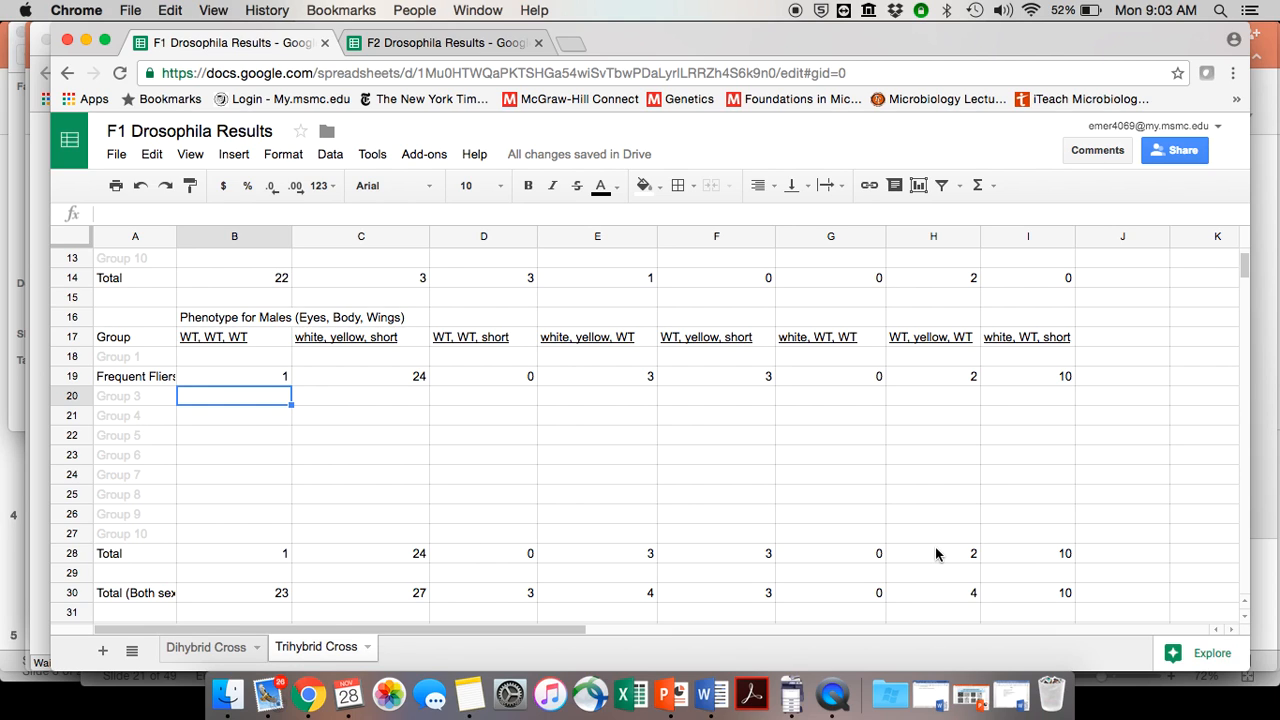
{"action": "scroll", "coordinate": [1057, 550], "scroll_direction": "down", "scroll_amount": 3}
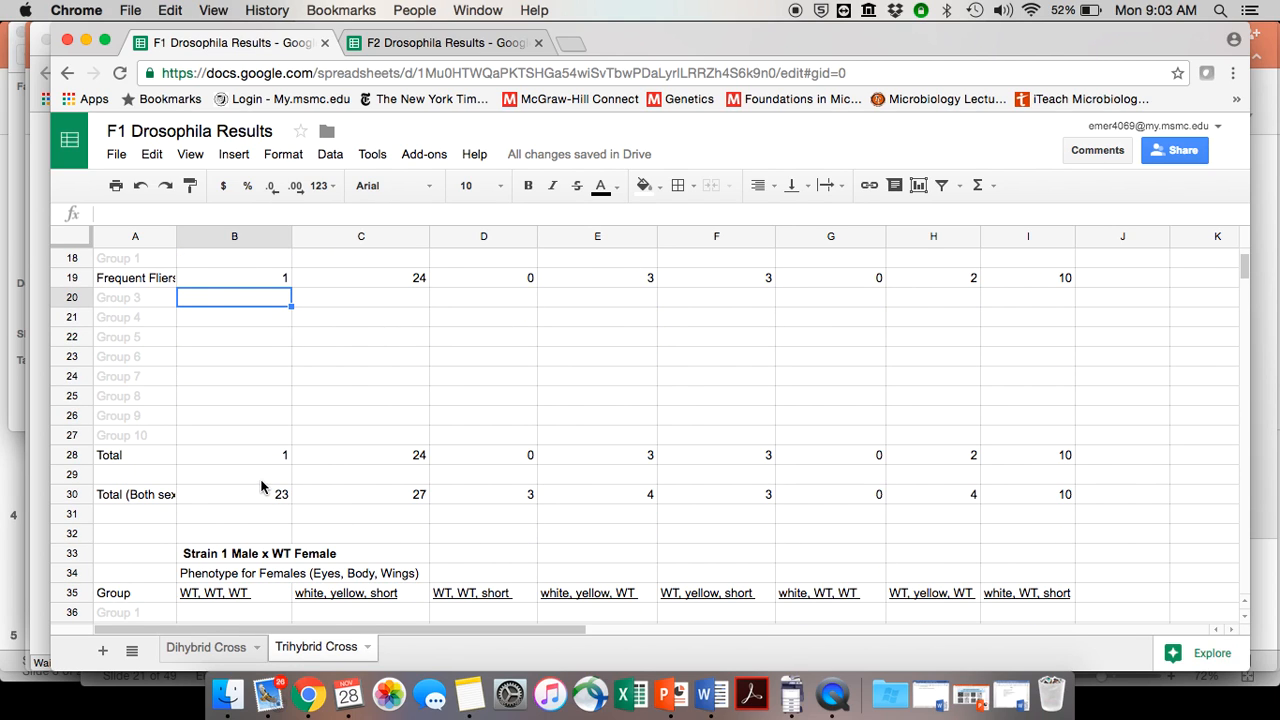
Check how the both-sexes totals are summed for the WT, WT, WT; white, yellow, short; and WT, WT, short phenotypes.
{"action": "left_click", "coordinate": [164, 497]}
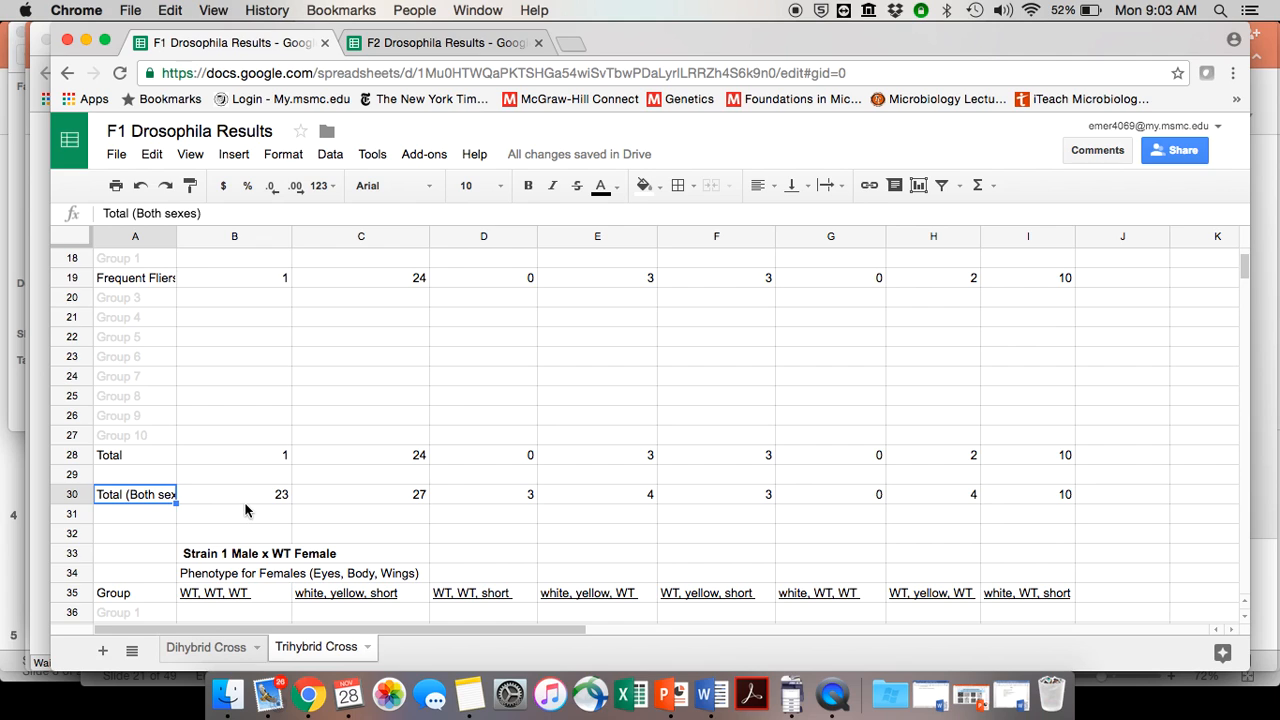
{"action": "left_click", "coordinate": [245, 498]}
{"action": "scroll", "coordinate": [245, 500], "scroll_direction": "up", "scroll_amount": 2}
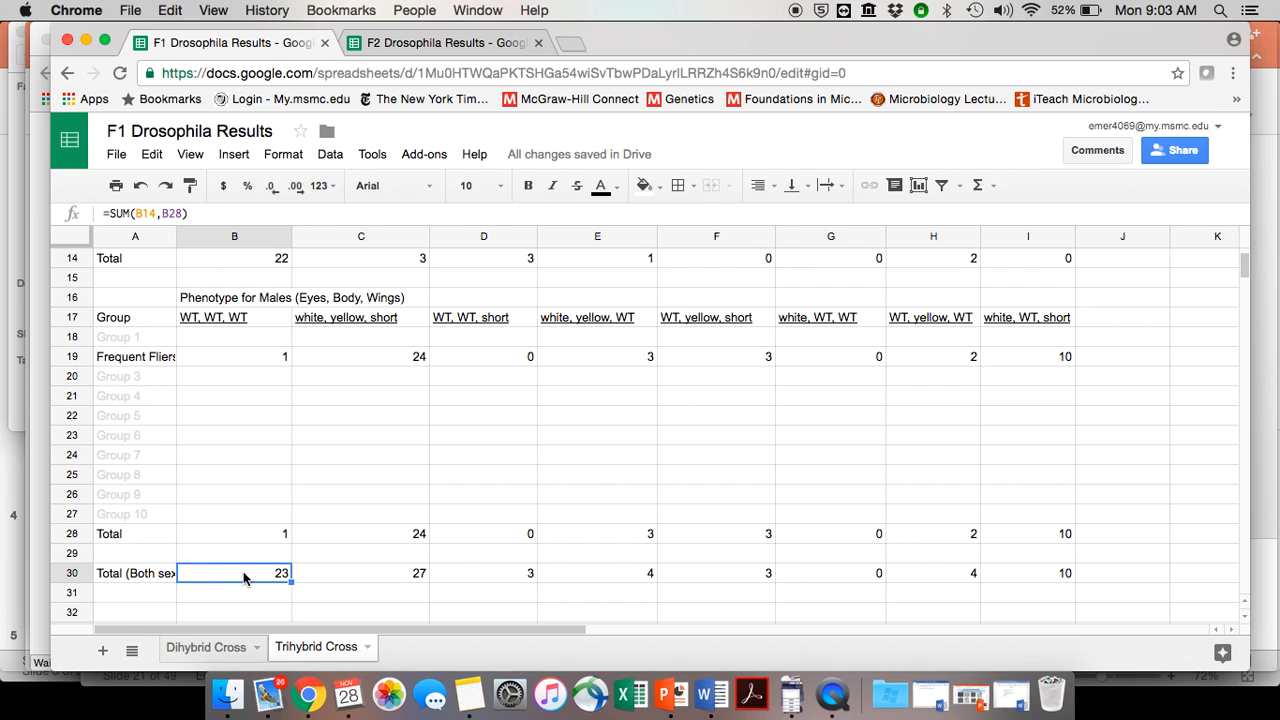
{"action": "left_click", "coordinate": [344, 580]}
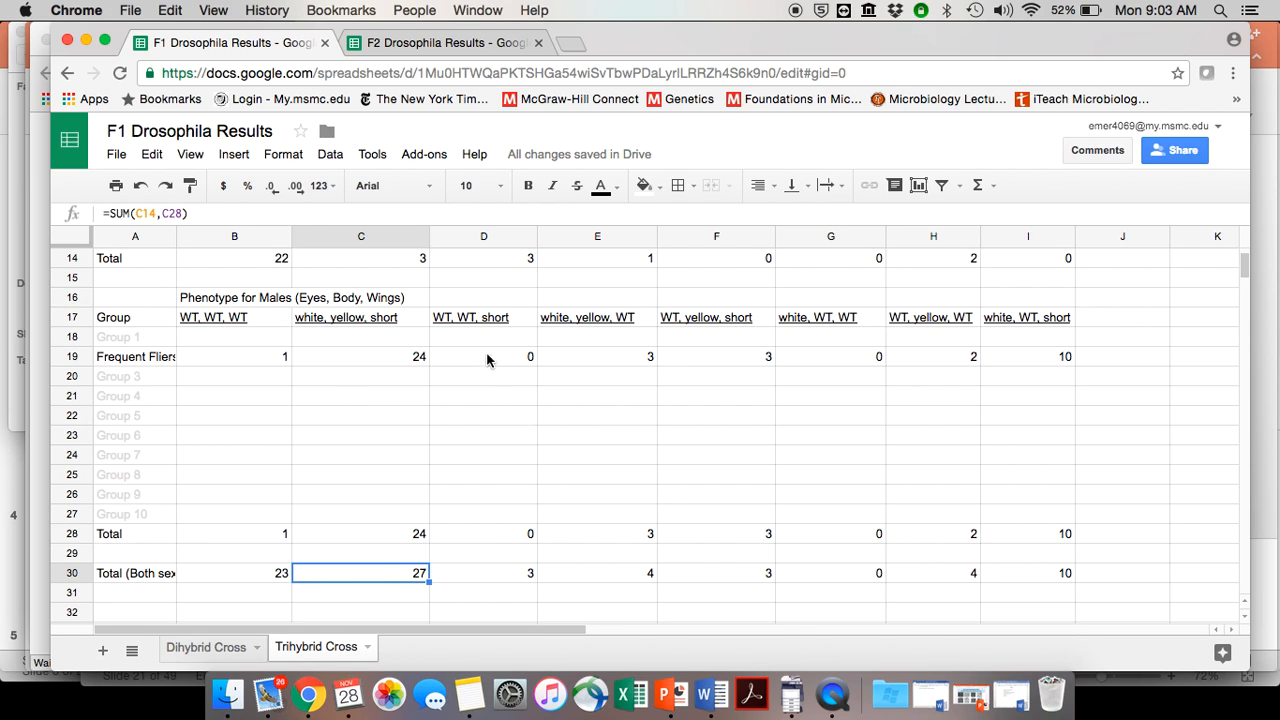
{"action": "left_click", "coordinate": [477, 300]}
{"action": "left_click", "coordinate": [476, 316]}
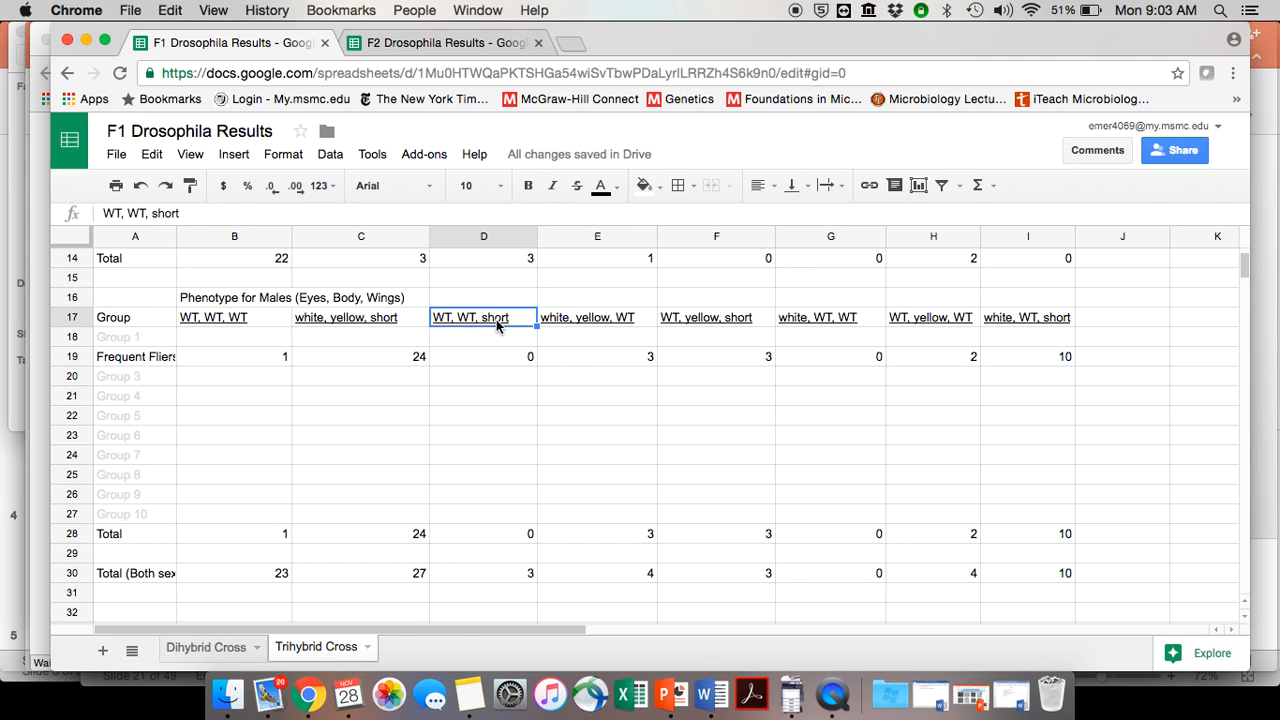
{"action": "left_click", "coordinate": [480, 572]}
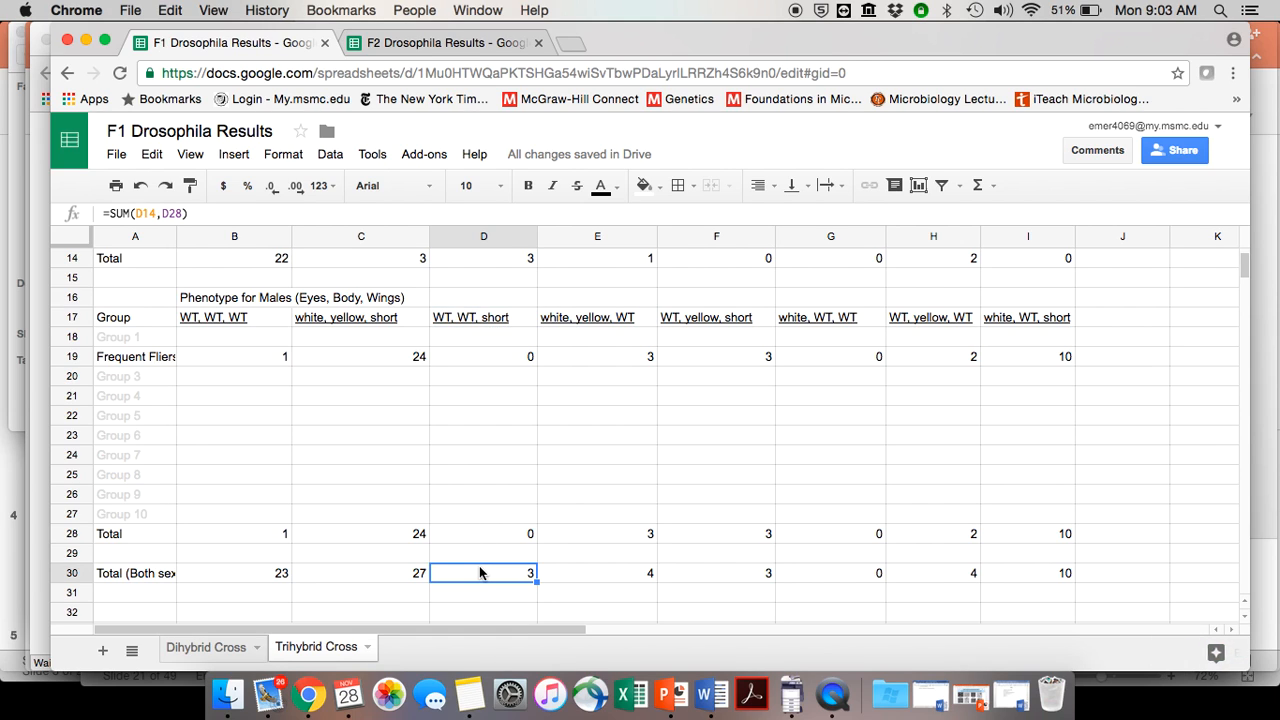
Copy the Frequent Fliers group name into the Group 2 row of the females' table for Strain 1 Male x WT Female.
{"action": "scroll", "coordinate": [480, 572], "scroll_direction": "down", "scroll_amount": 1}
{"action": "scroll", "coordinate": [480, 572], "scroll_direction": "down", "scroll_amount": 4}
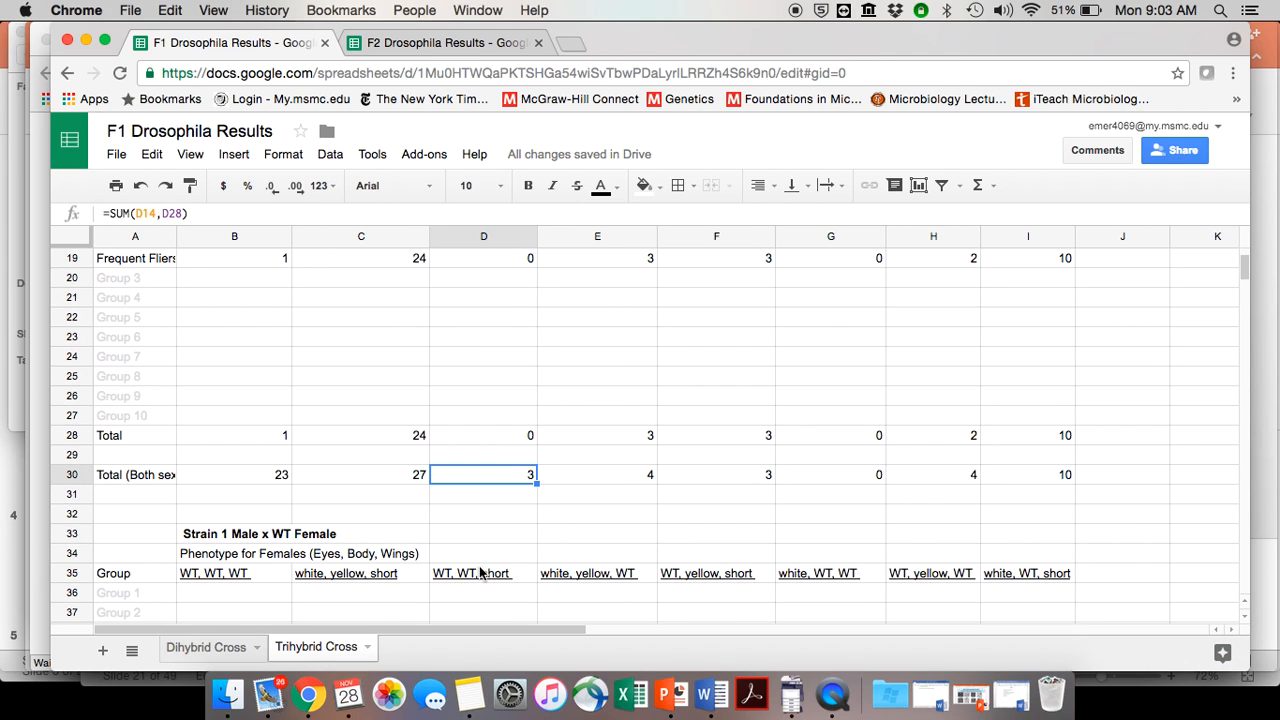
{"action": "scroll", "coordinate": [508, 543], "scroll_direction": "down", "scroll_amount": 5}
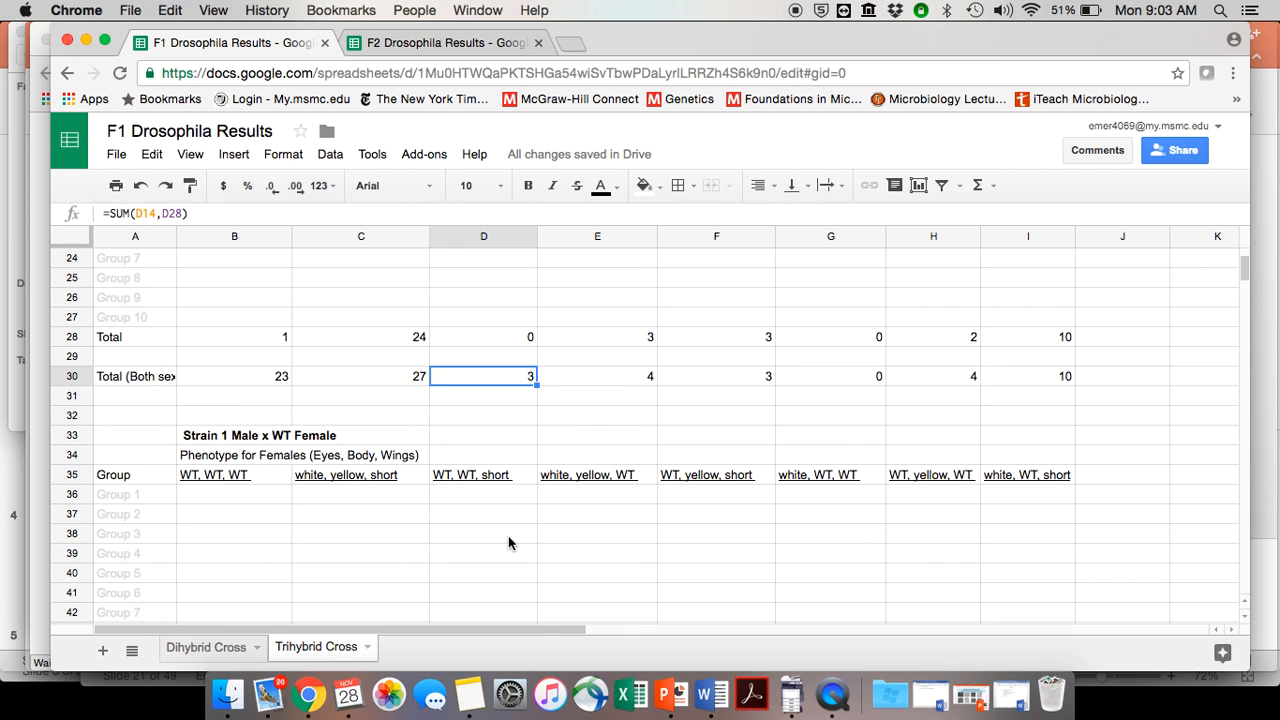
{"action": "scroll", "coordinate": [508, 543], "scroll_direction": "down", "scroll_amount": 5}
{"action": "scroll", "coordinate": [398, 509], "scroll_direction": "up", "scroll_amount": 15}
{"action": "scroll", "coordinate": [124, 370], "scroll_direction": "up", "scroll_amount": 5}
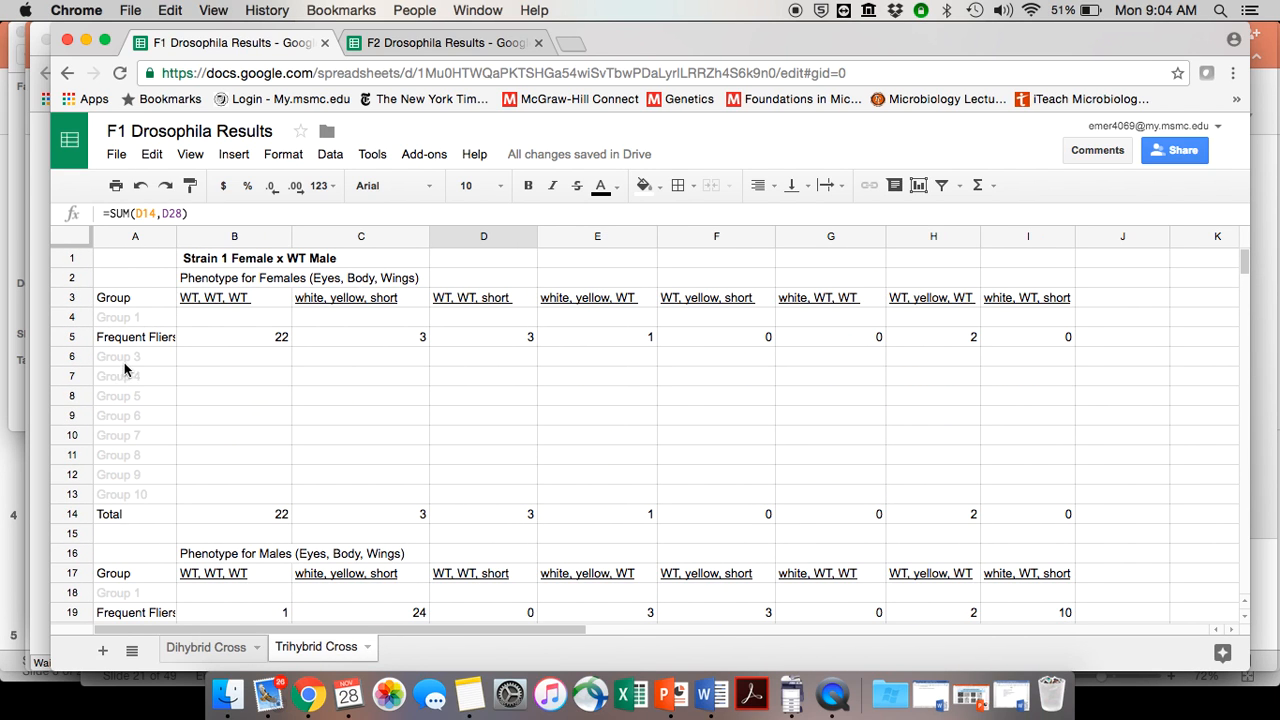
{"action": "left_click", "coordinate": [120, 356]}
{"action": "left_click", "coordinate": [116, 340]}
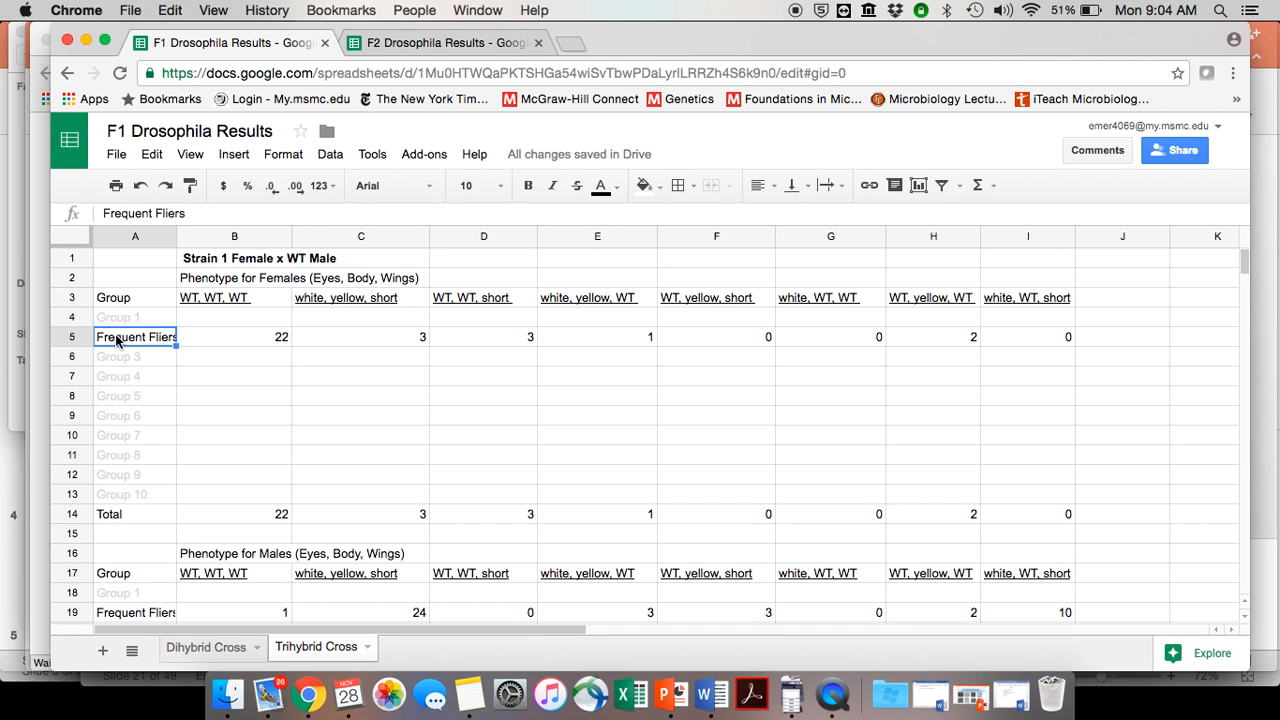
{"action": "scroll", "coordinate": [116, 340], "scroll_direction": "down", "scroll_amount": 10}
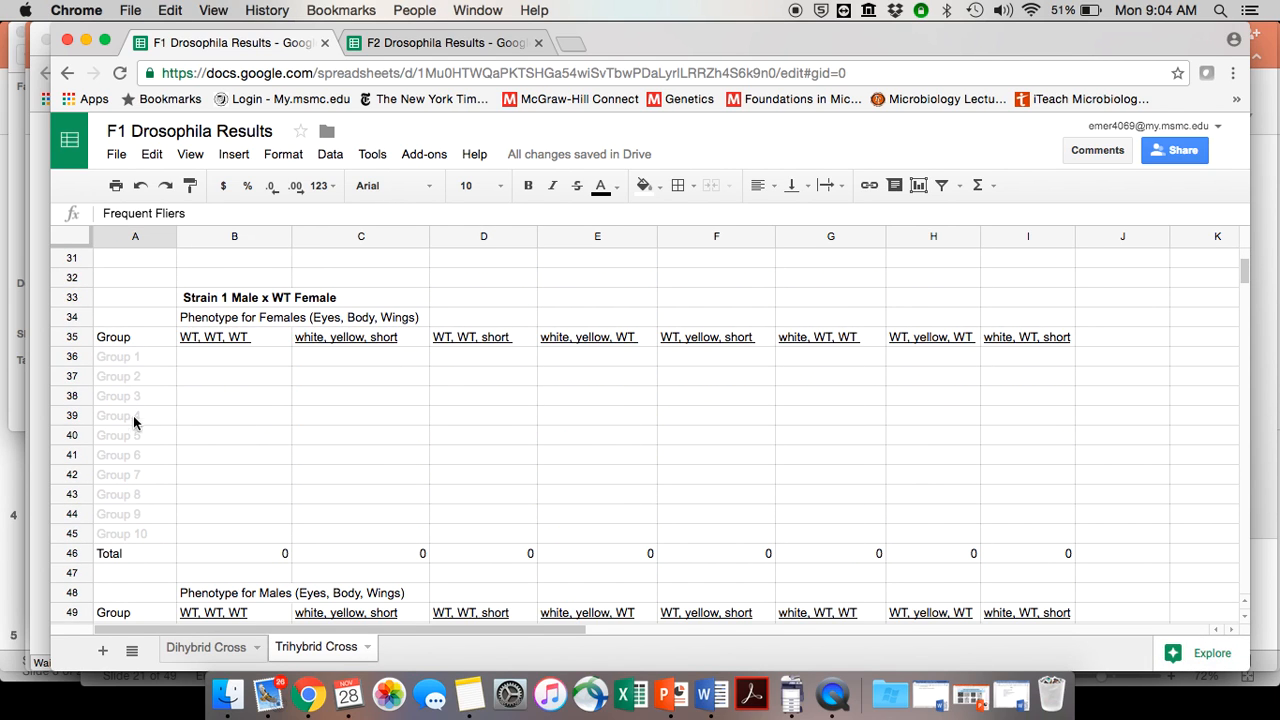
{"action": "left_click", "coordinate": [139, 374]}
{"action": "type", "text": "Frequent Fliers"}
Paste the Frequent Fliers name over Group 2 in the males' table for Strain 1 Male x WT Female.
{"action": "scroll", "coordinate": [133, 439], "scroll_direction": "down", "scroll_amount": 3}
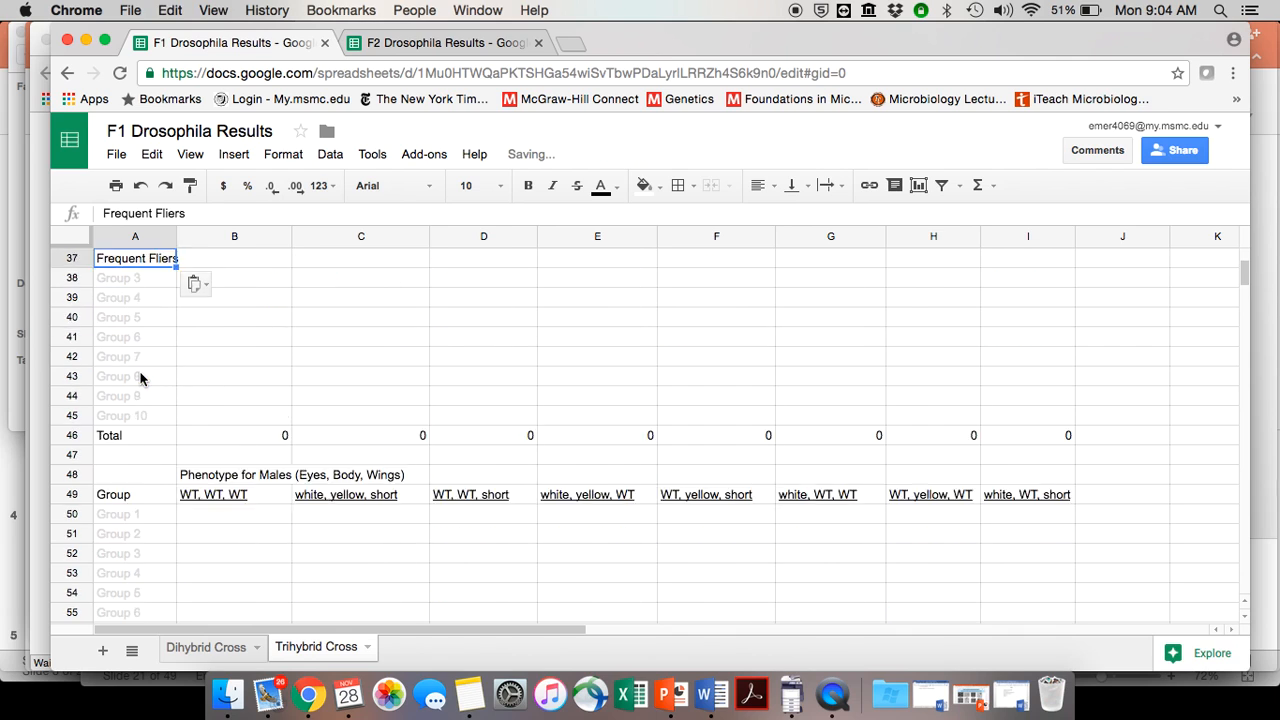
{"action": "left_click", "coordinate": [129, 455]}
{"action": "type", "text": "Frequent Fliers"}
Compare the Strain 1 Female x WT Male section with the Strain 1 Male x WT Female section of the trihybrid sheet.
{"action": "scroll", "coordinate": [130, 460], "scroll_direction": "up", "scroll_amount": 9}
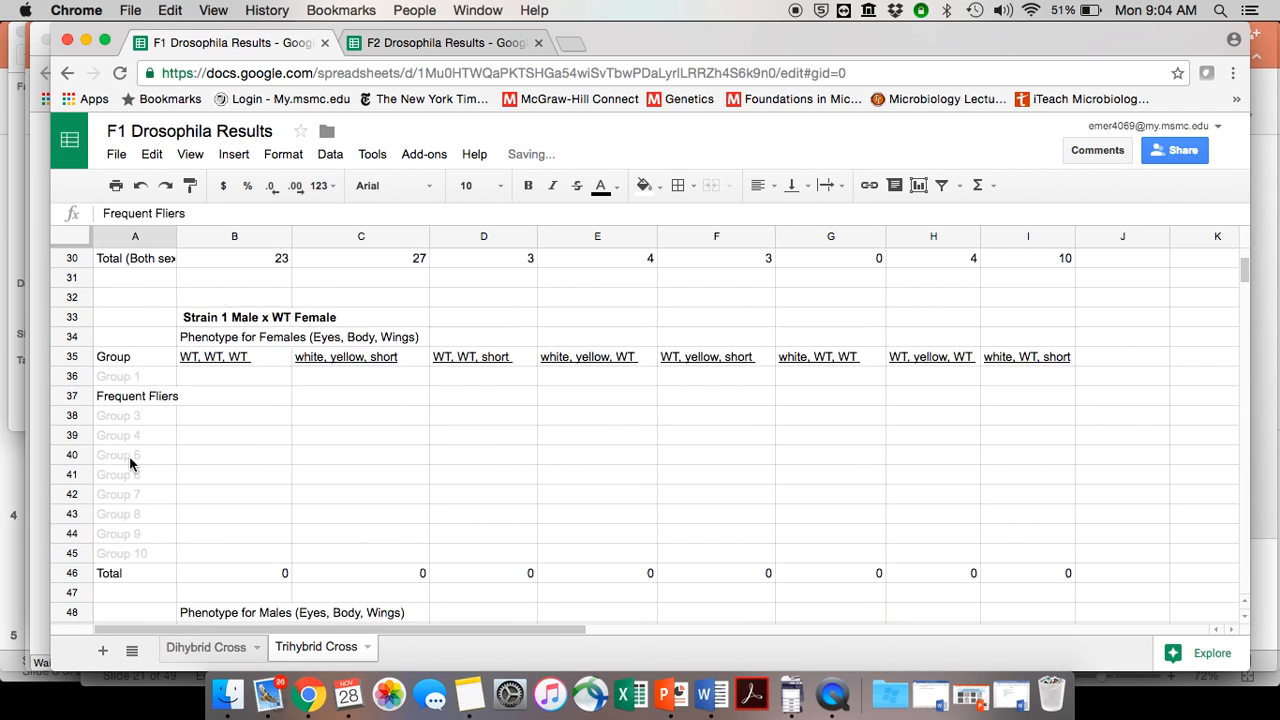
{"action": "scroll", "coordinate": [130, 462], "scroll_direction": "up", "scroll_amount": 5}
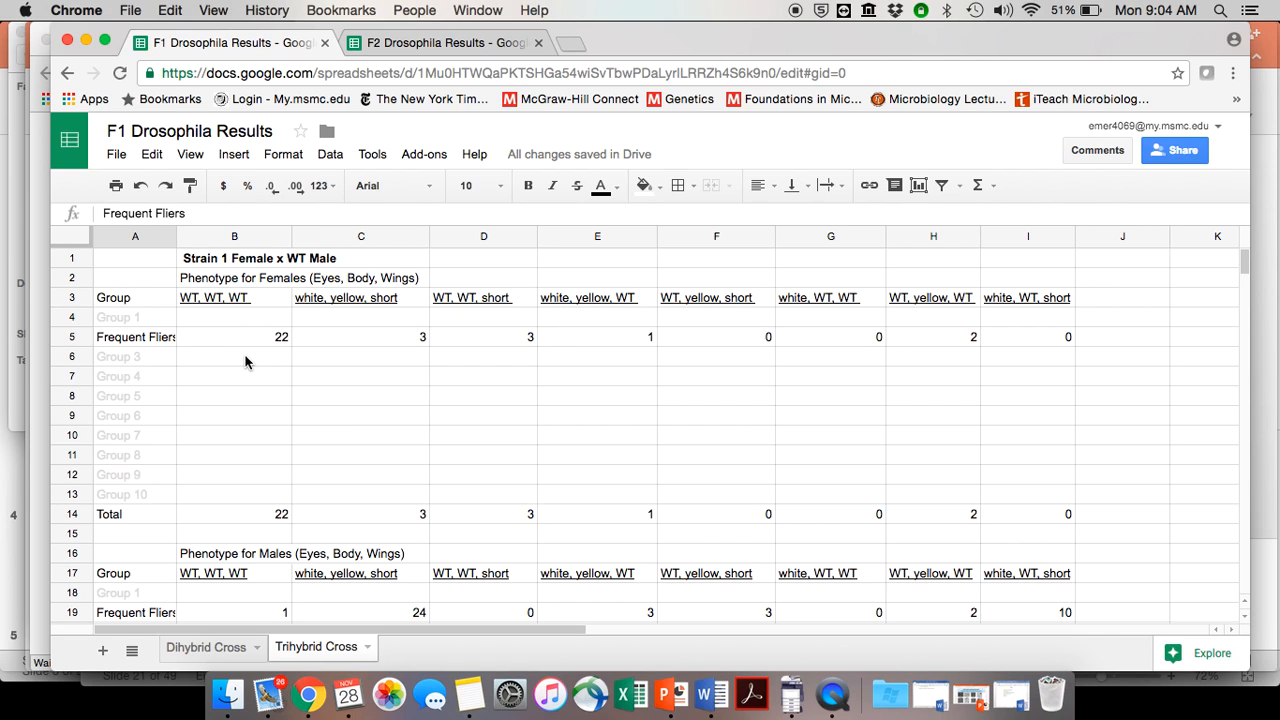
{"action": "scroll", "coordinate": [245, 362], "scroll_direction": "down", "scroll_amount": 11}
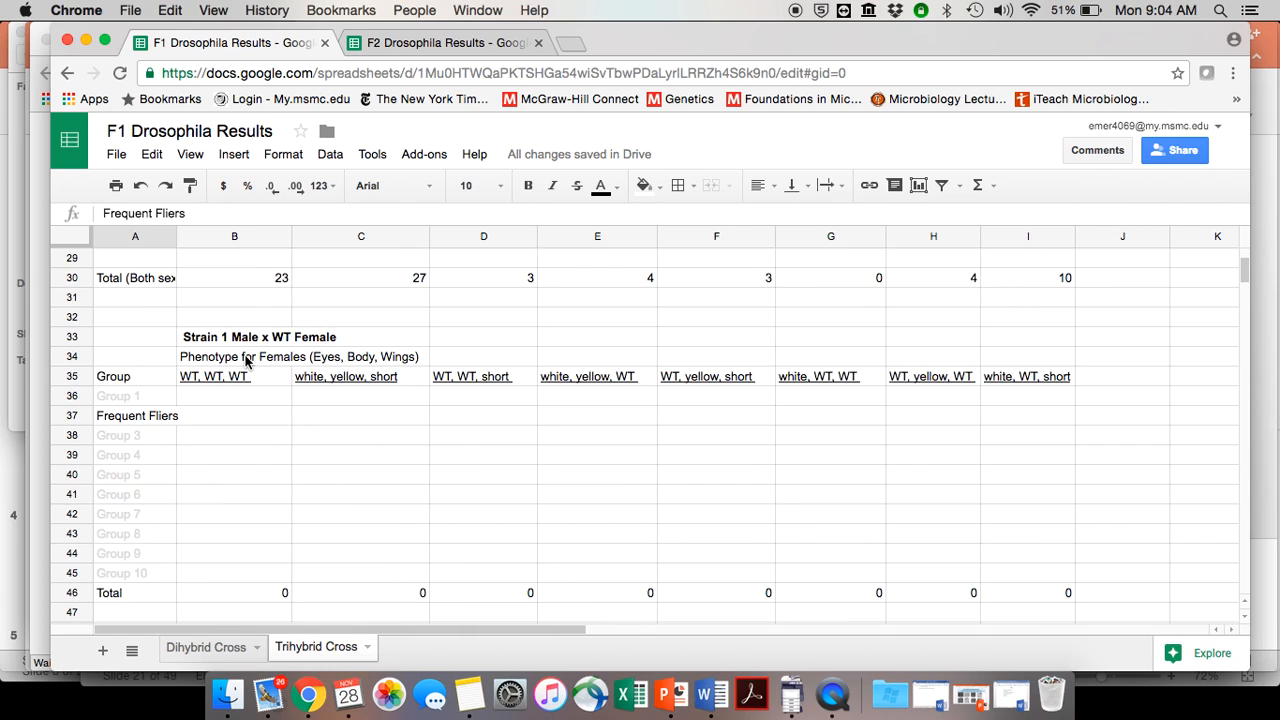
{"action": "scroll", "coordinate": [263, 369], "scroll_direction": "up", "scroll_amount": 5}
{"action": "scroll", "coordinate": [261, 371], "scroll_direction": "right", "scroll_amount": 1}
{"action": "scroll", "coordinate": [262, 369], "scroll_direction": "left", "scroll_amount": 1}
{"action": "scroll", "coordinate": [263, 366], "scroll_direction": "down", "scroll_amount": 4}
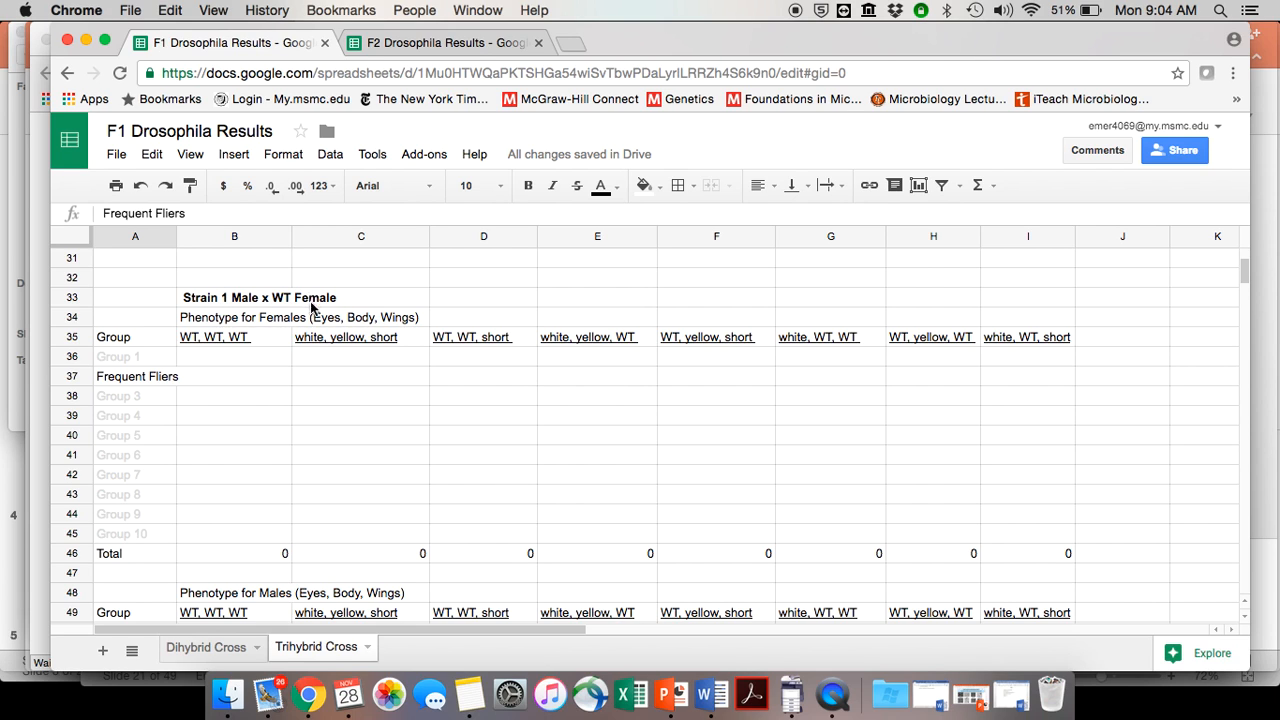
{"action": "scroll", "coordinate": [246, 386], "scroll_direction": "up", "scroll_amount": 10}
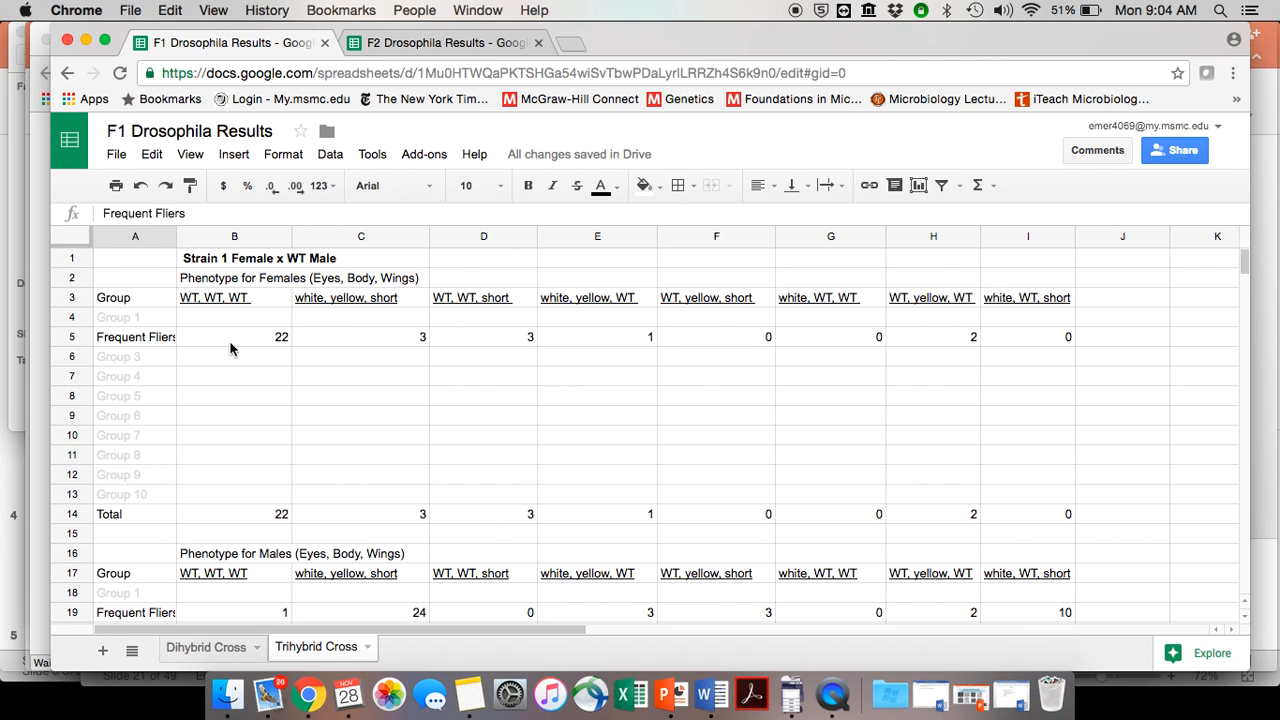
{"action": "scroll", "coordinate": [240, 330], "scroll_direction": "down", "scroll_amount": 12}
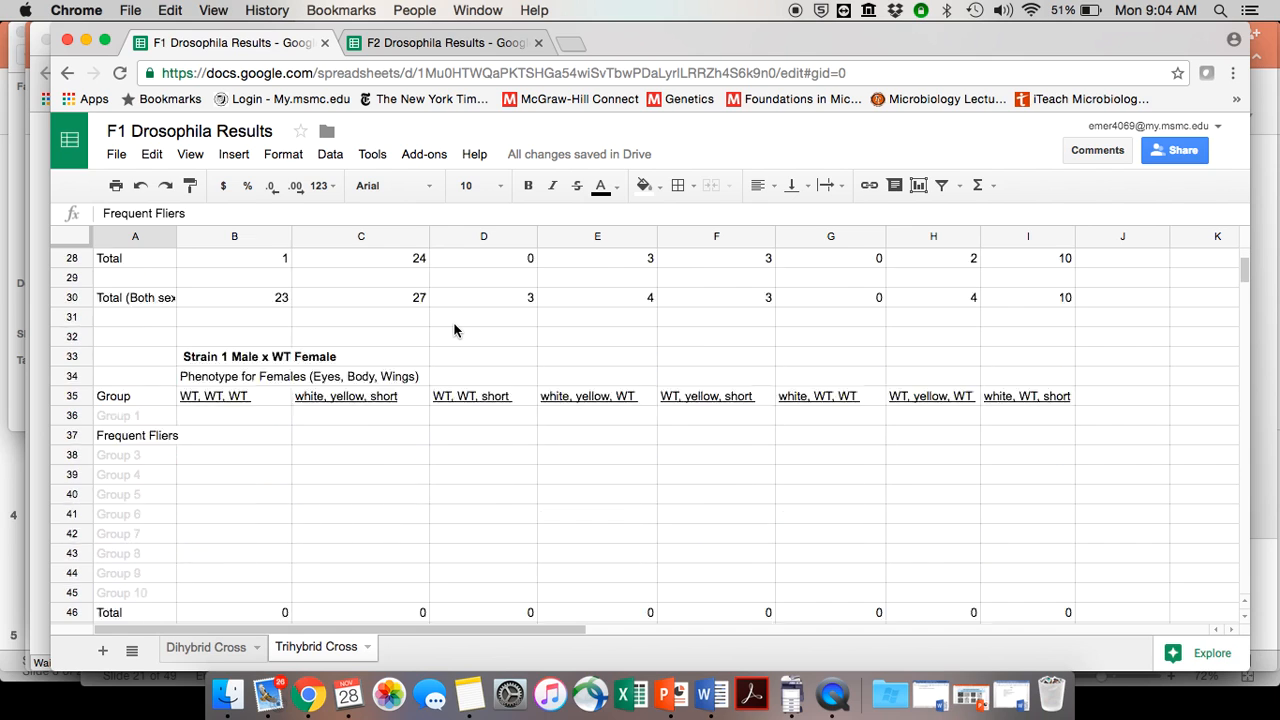
Examine the empty Frequent Fliers rows for Strain 1 Male x WT Female against the filled males' row of the reciprocal cross.
{"action": "left_click", "coordinate": [246, 279]}
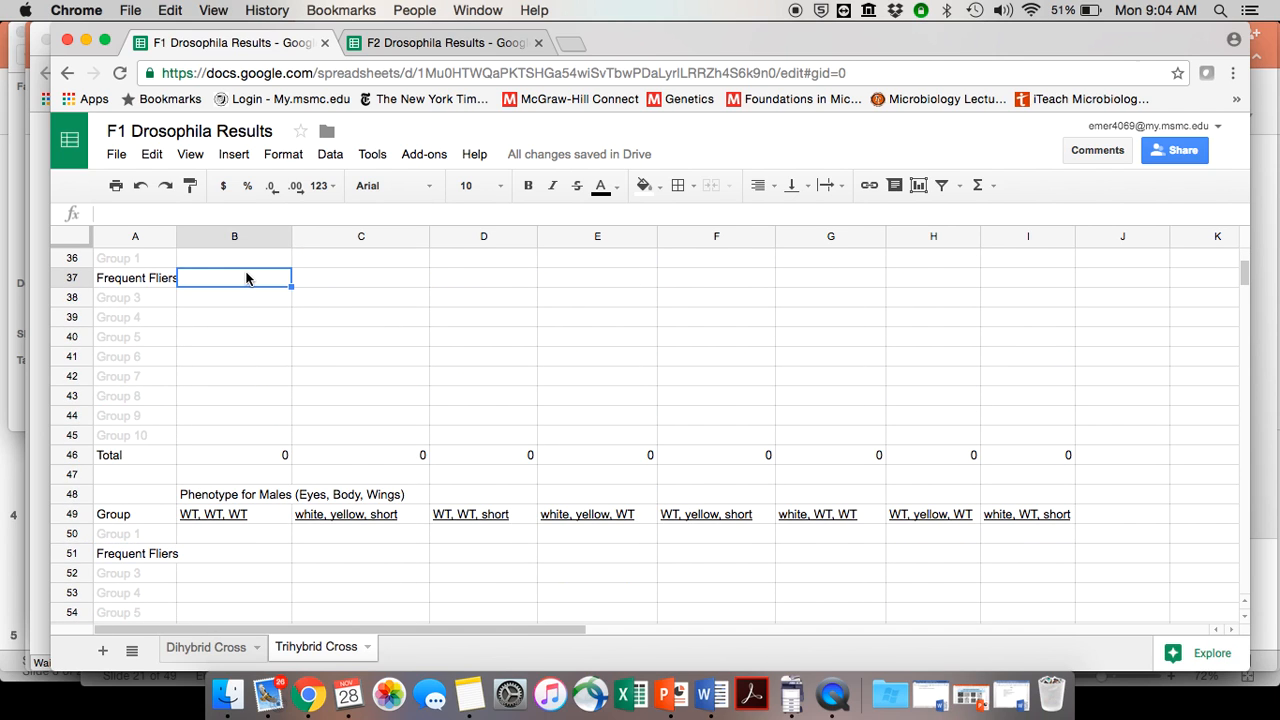
{"action": "scroll", "coordinate": [246, 279], "scroll_direction": "up", "scroll_amount": 2}
{"action": "scroll", "coordinate": [216, 540], "scroll_direction": "down", "scroll_amount": 1}
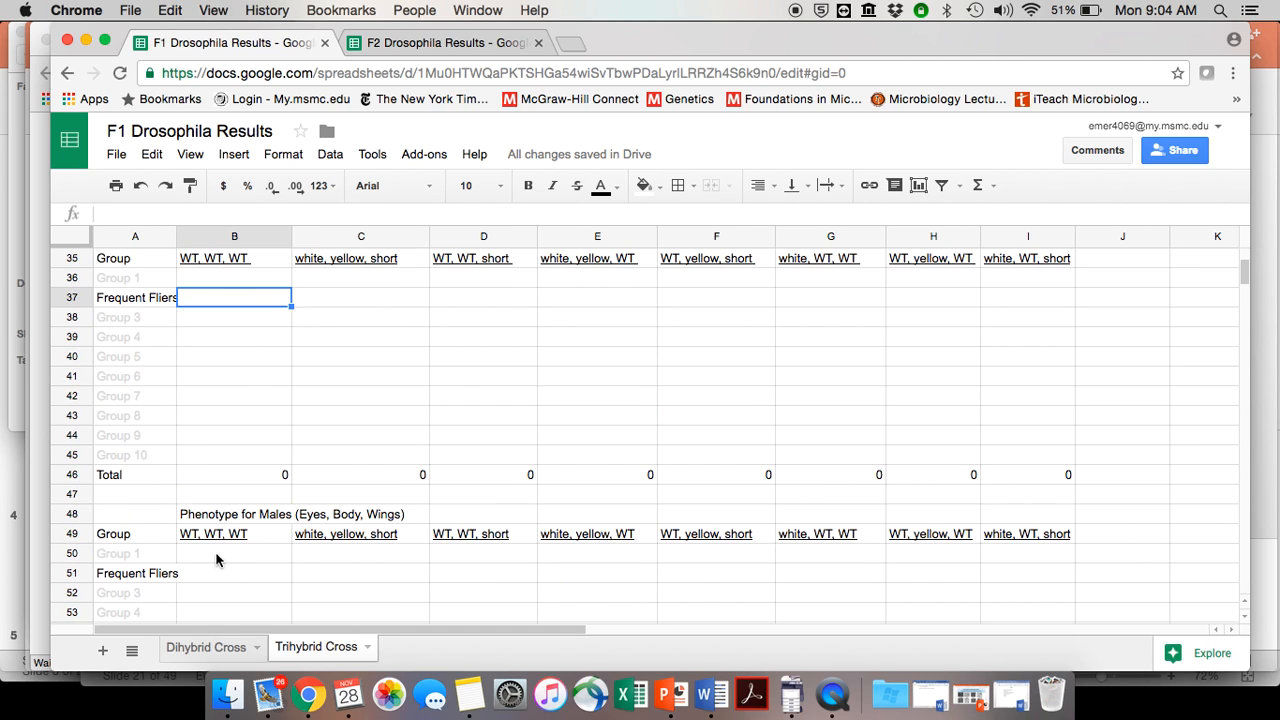
{"action": "left_click", "coordinate": [218, 574]}
{"action": "scroll", "coordinate": [216, 574], "scroll_direction": "up", "scroll_amount": 10}
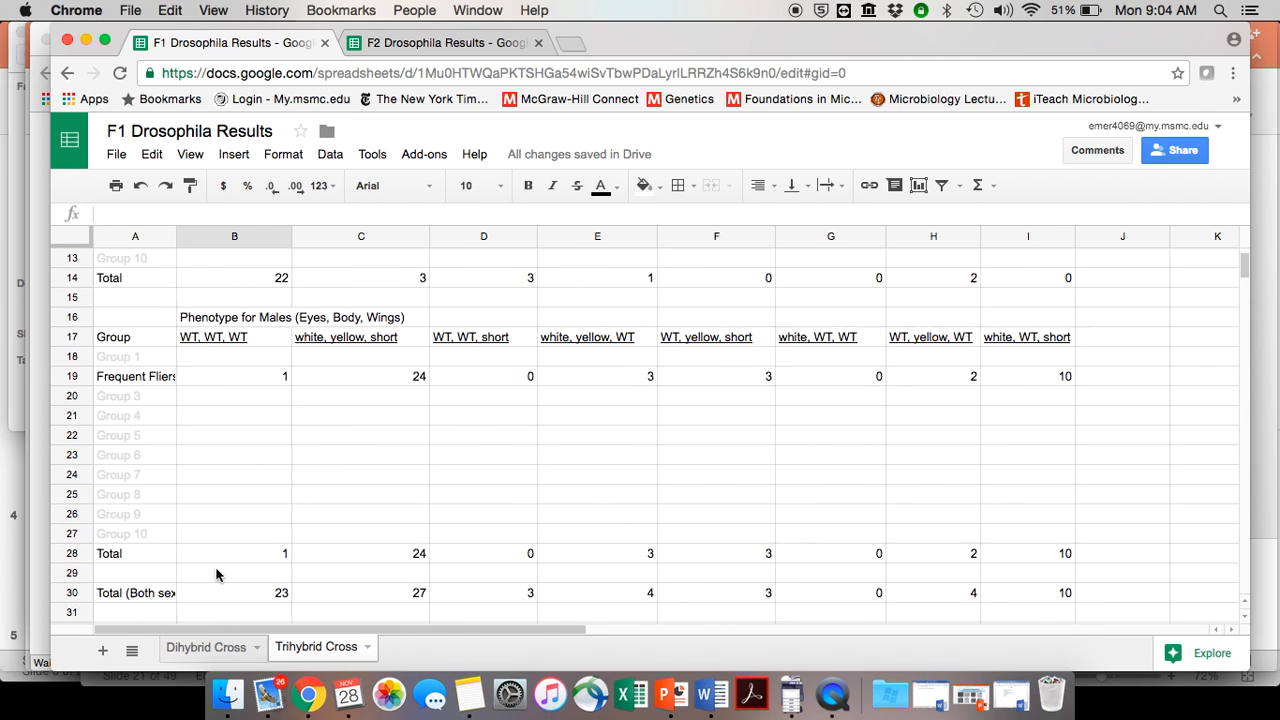
{"action": "scroll", "coordinate": [224, 487], "scroll_direction": "up", "scroll_amount": 1}
{"action": "scroll", "coordinate": [224, 487], "scroll_direction": "down", "scroll_amount": 2}
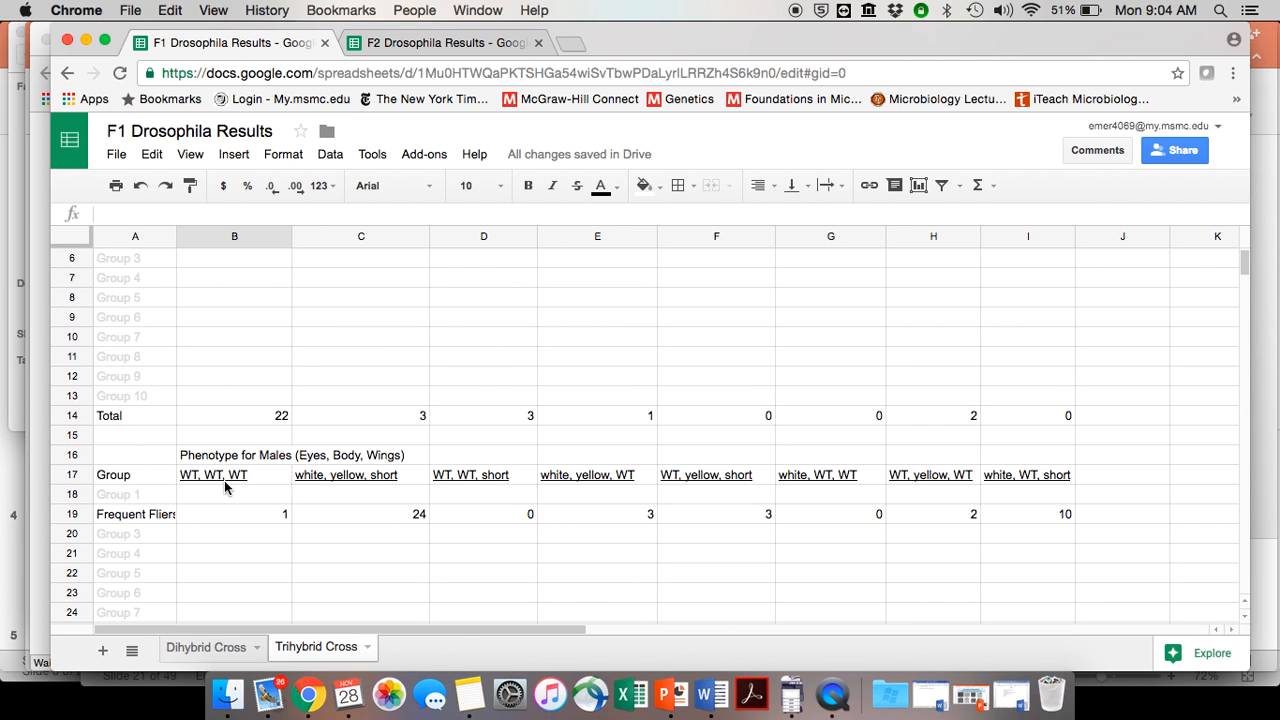
{"action": "scroll", "coordinate": [225, 487], "scroll_direction": "down", "scroll_amount": 3}
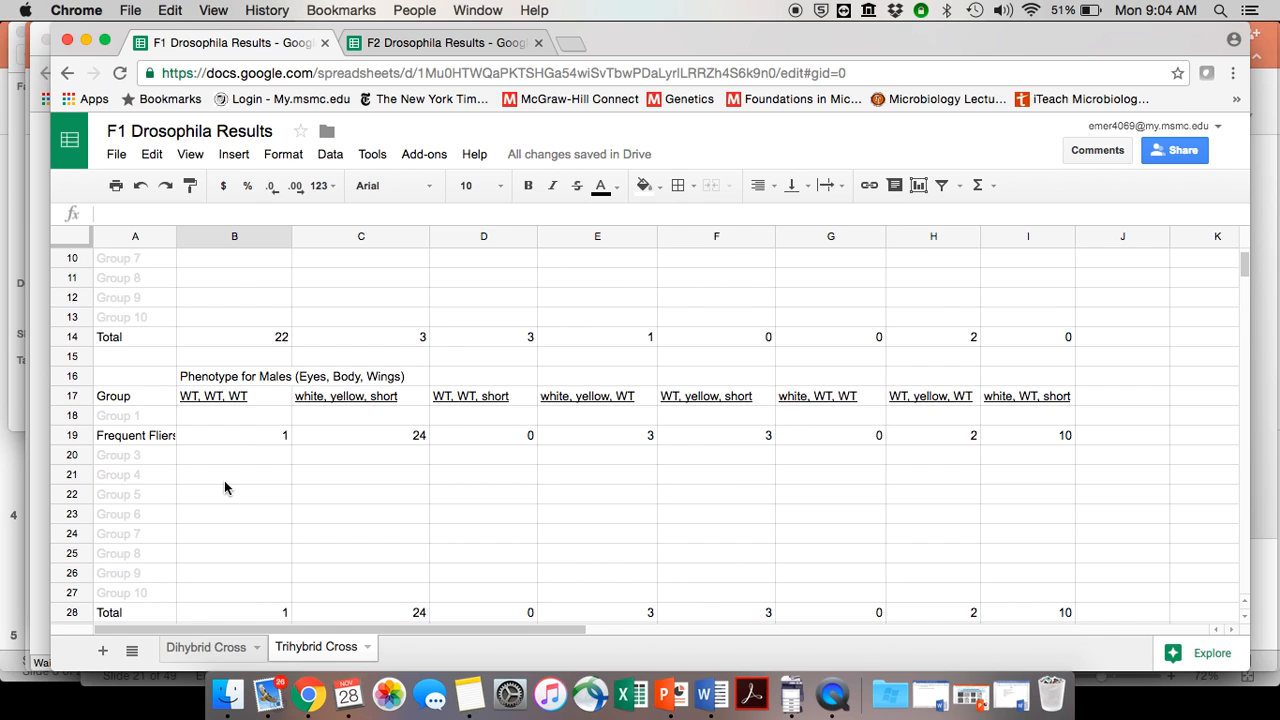
{"action": "scroll", "coordinate": [225, 487], "scroll_direction": "down", "scroll_amount": 3}
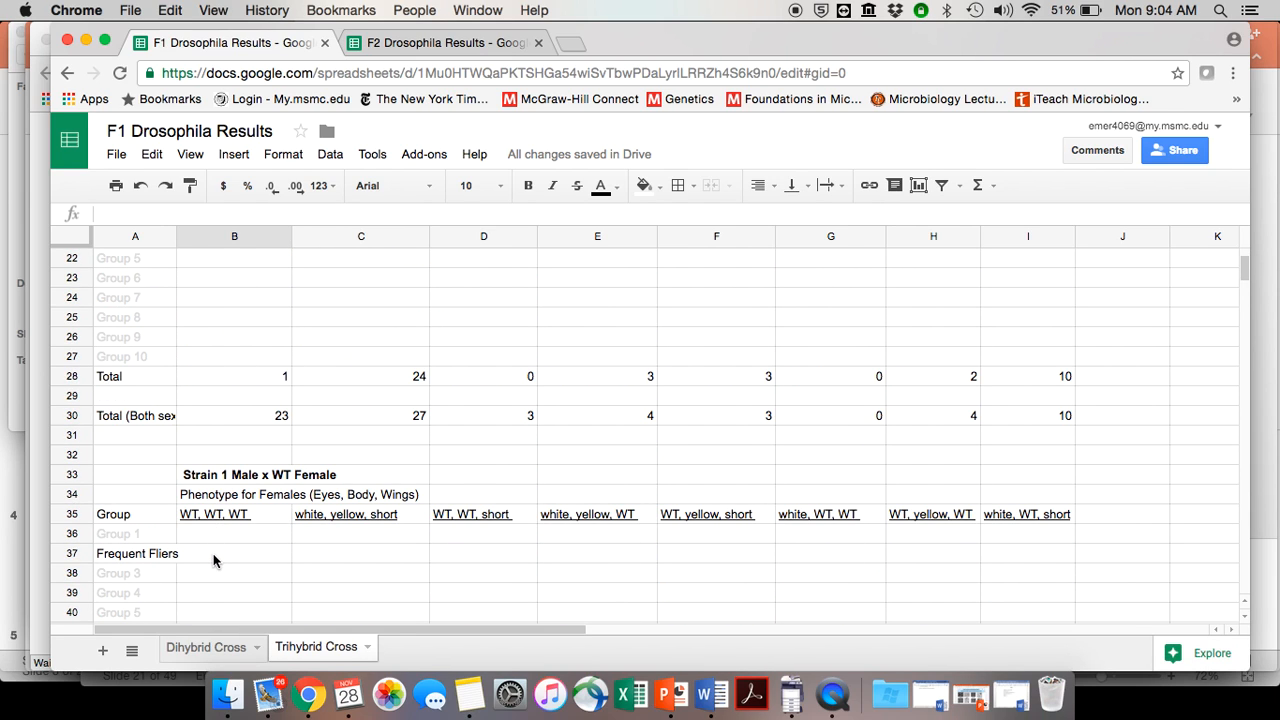
Copy the Frequent Fliers female counts from Strain 1 Female x WT Male into the females' row for Strain 1 Male x WT Female.
{"action": "scroll", "coordinate": [214, 560], "scroll_direction": "up", "scroll_amount": 7}
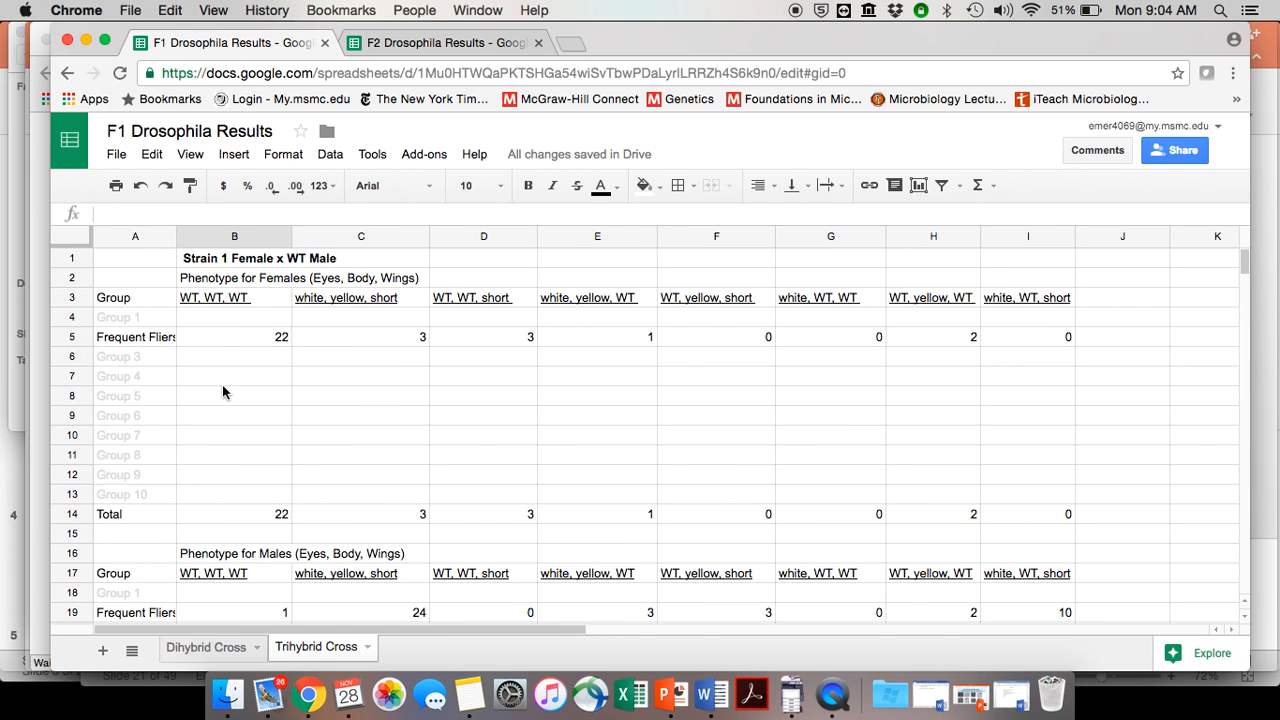
{"action": "left_click_drag", "start_coordinate": [244, 338], "coordinate": [994, 340]}
{"action": "key", "text": "cmd+c"}
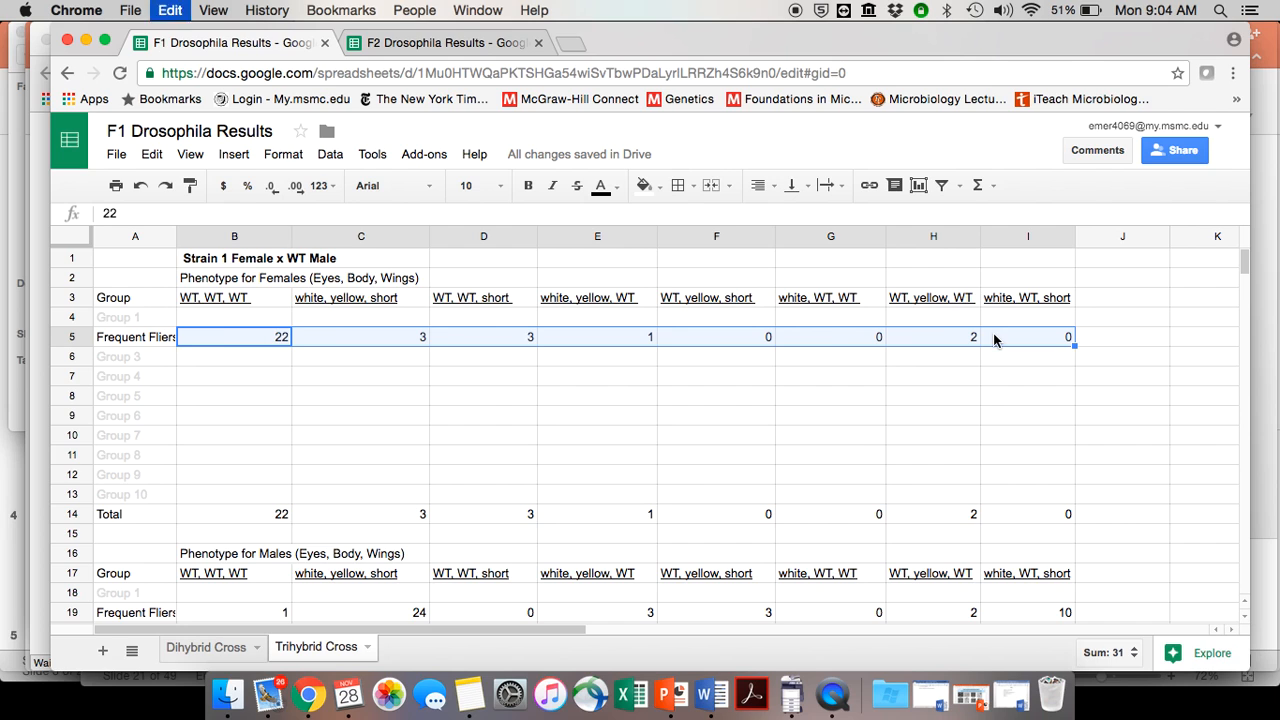
{"action": "scroll", "coordinate": [994, 340], "scroll_direction": "down", "scroll_amount": 10}
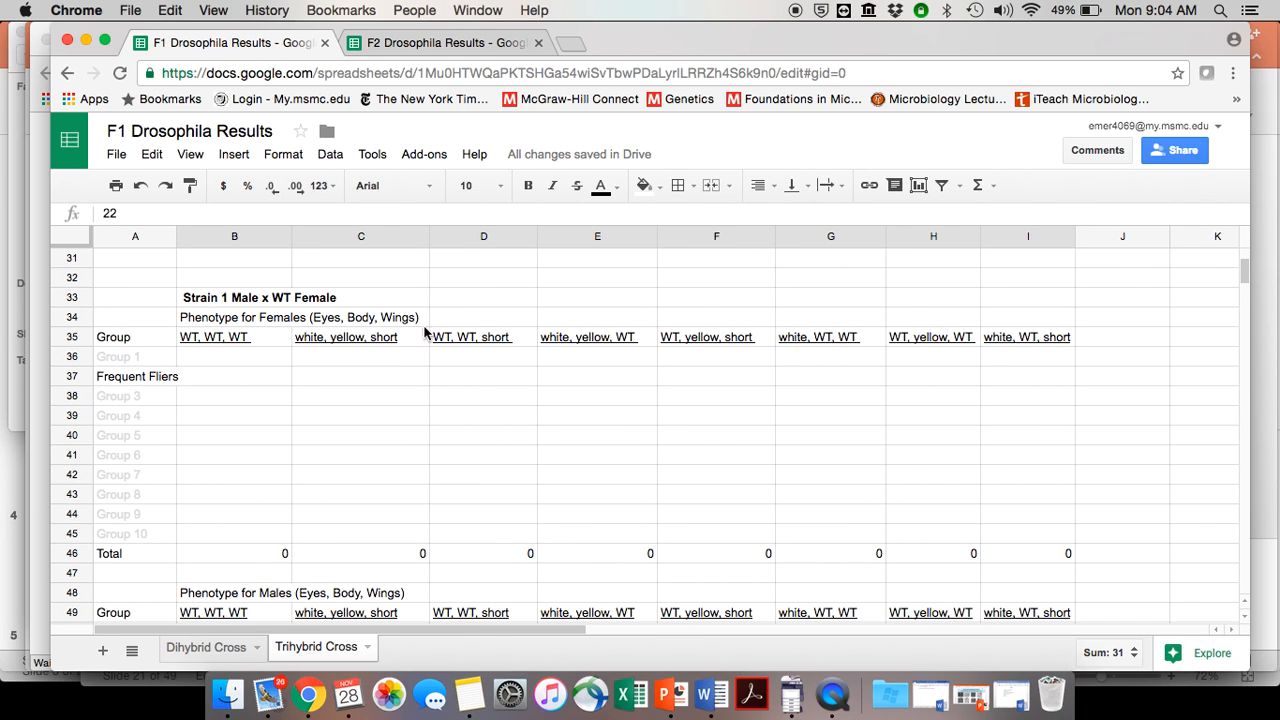
{"action": "left_click", "coordinate": [252, 378]}
{"action": "key", "text": "cmd+v"}
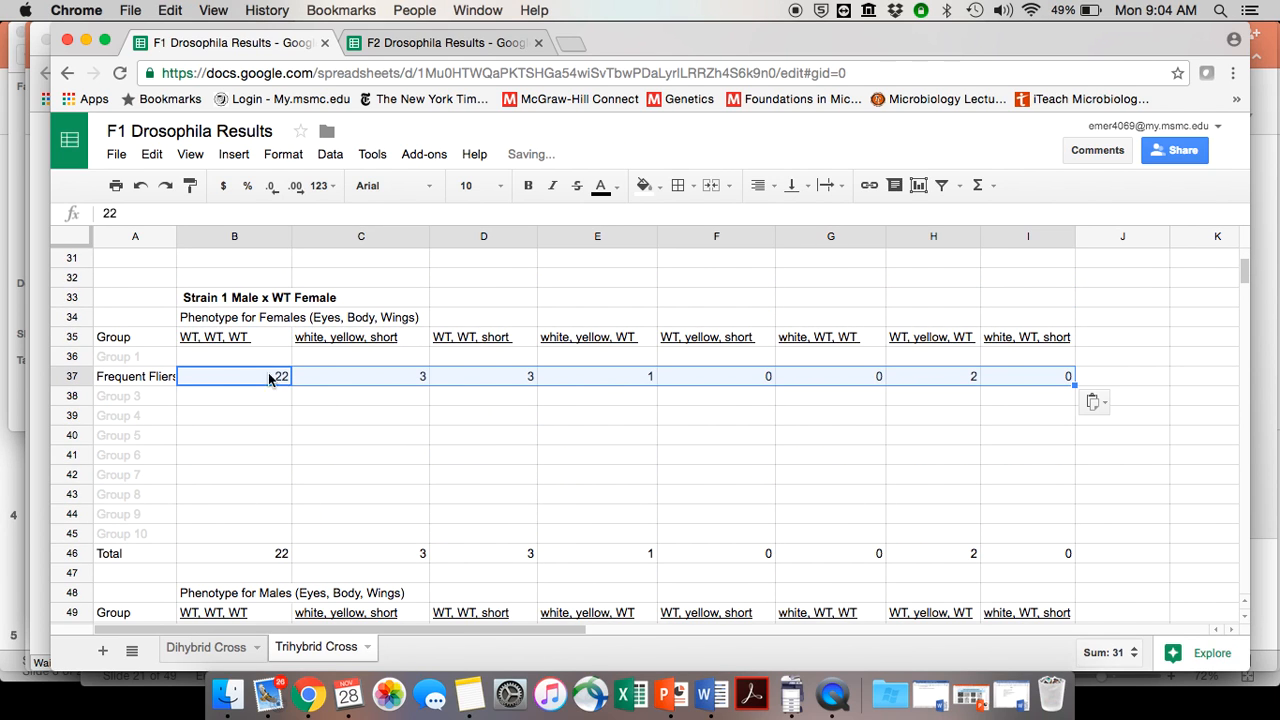
Copy the Frequent Fliers male counts from Strain 1 Female x WT Male into the males' row for Strain 1 Male x WT Female.
{"action": "scroll", "coordinate": [290, 372], "scroll_direction": "up", "scroll_amount": 5}
{"action": "scroll", "coordinate": [300, 360], "scroll_direction": "up", "scroll_amount": 2}
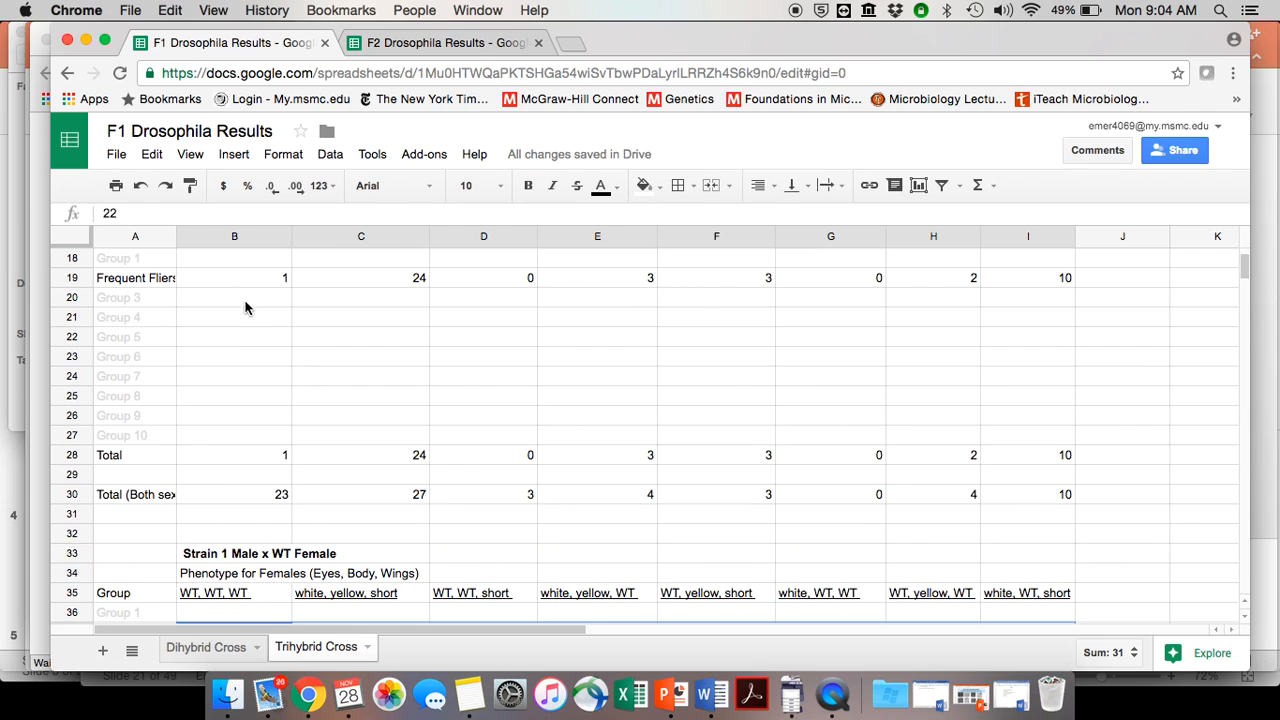
{"action": "left_click_drag", "start_coordinate": [253, 262], "coordinate": [575, 275]}
{"action": "left_click", "coordinate": [469, 292]}
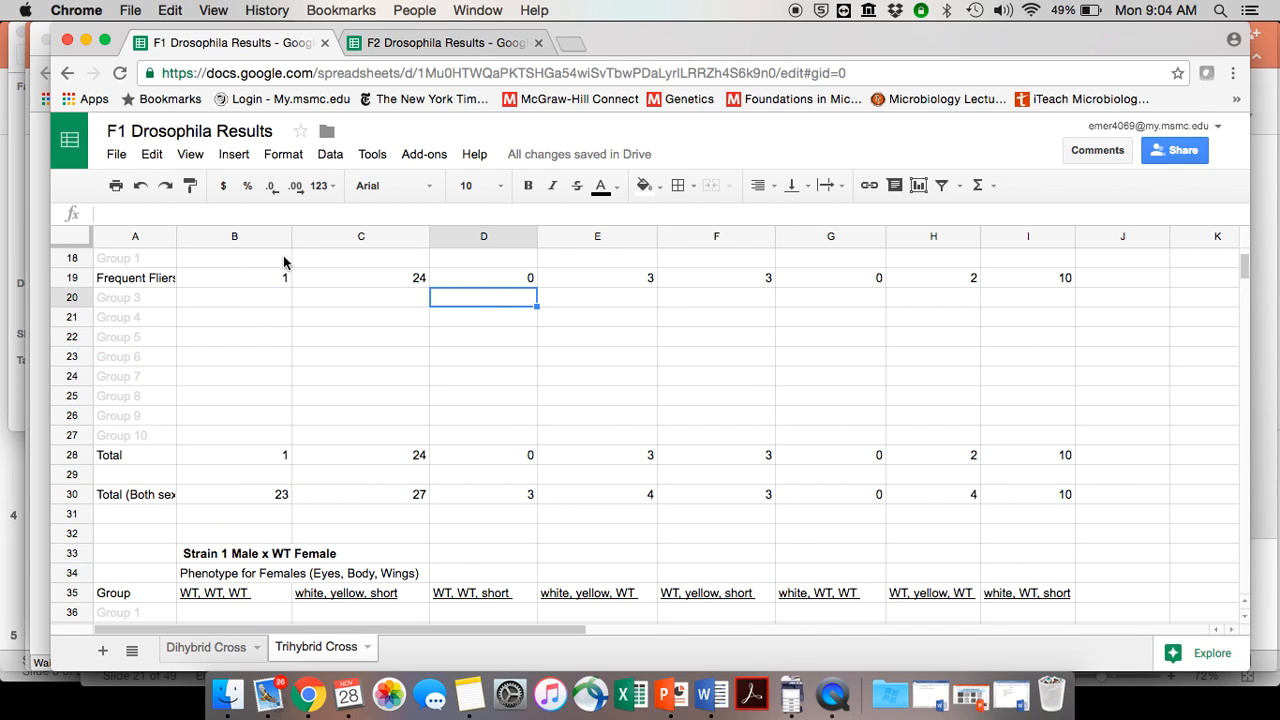
{"action": "left_click_drag", "start_coordinate": [266, 277], "coordinate": [1002, 278]}
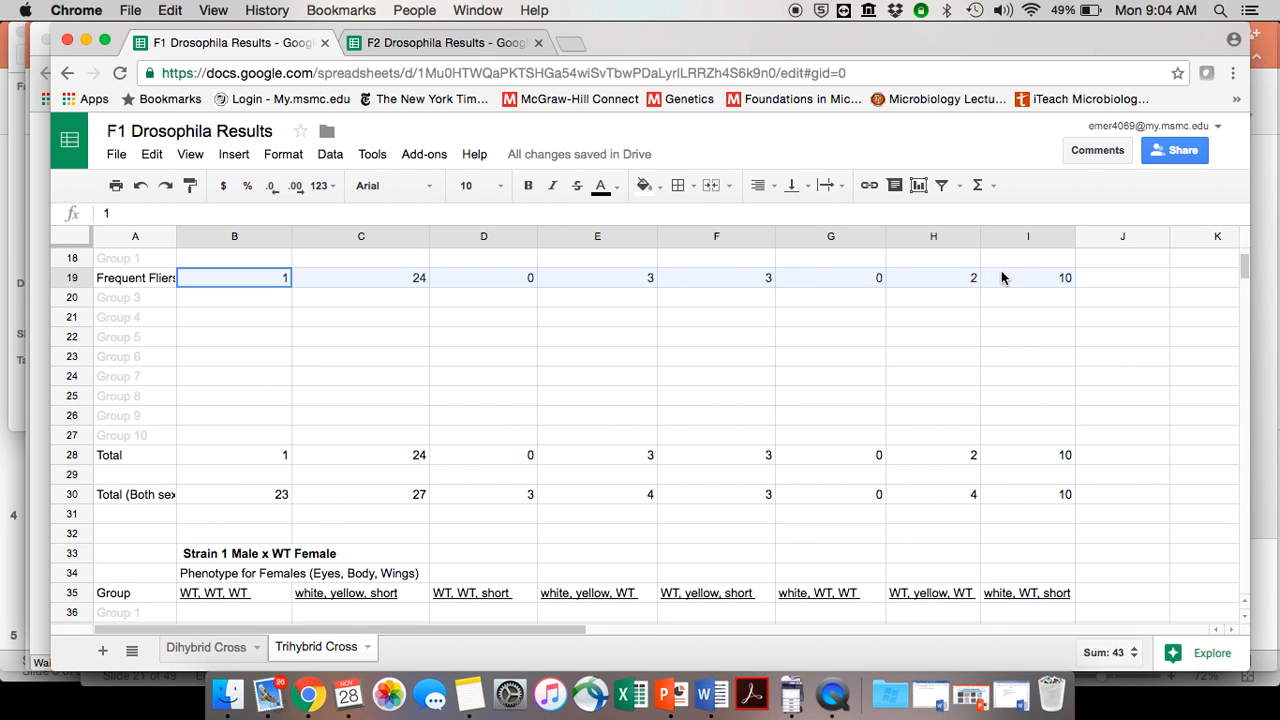
{"action": "key", "text": "cmd+c"}
{"action": "scroll", "coordinate": [1004, 278], "scroll_direction": "down", "scroll_amount": 1}
{"action": "scroll", "coordinate": [840, 295], "scroll_direction": "down", "scroll_amount": 10}
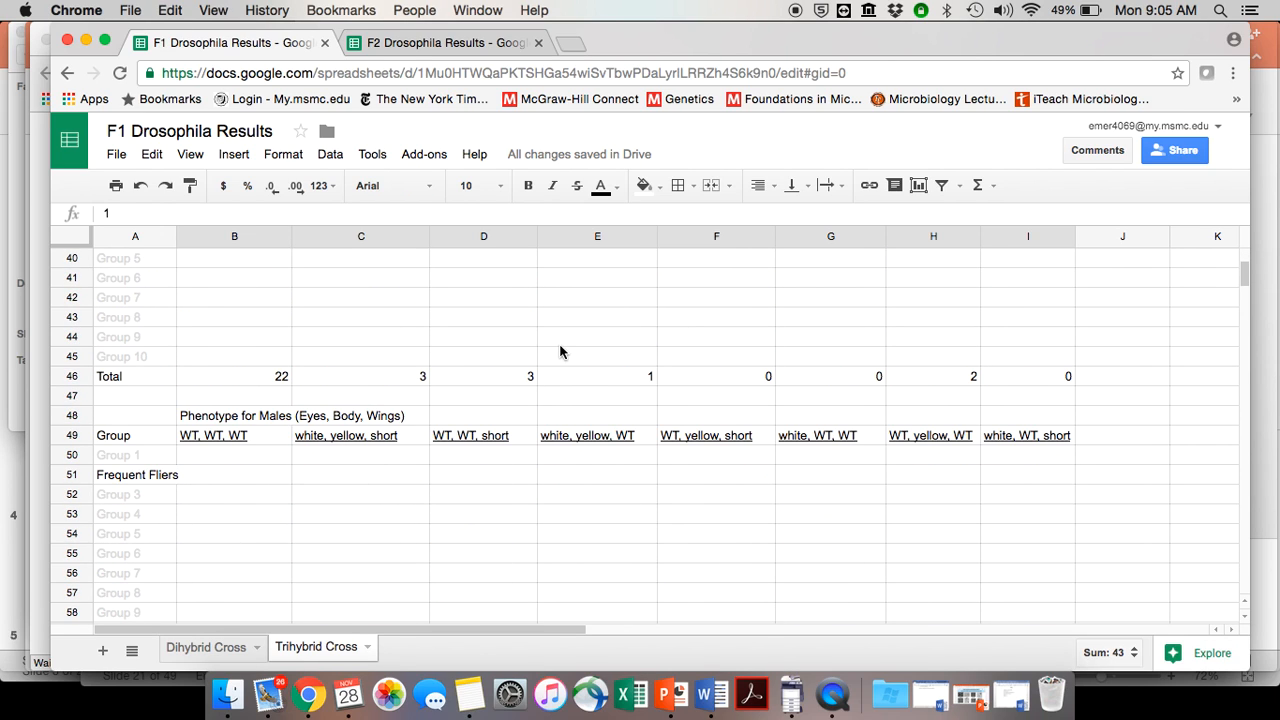
{"action": "left_click", "coordinate": [251, 474]}
{"action": "key", "text": "cmd+v"}
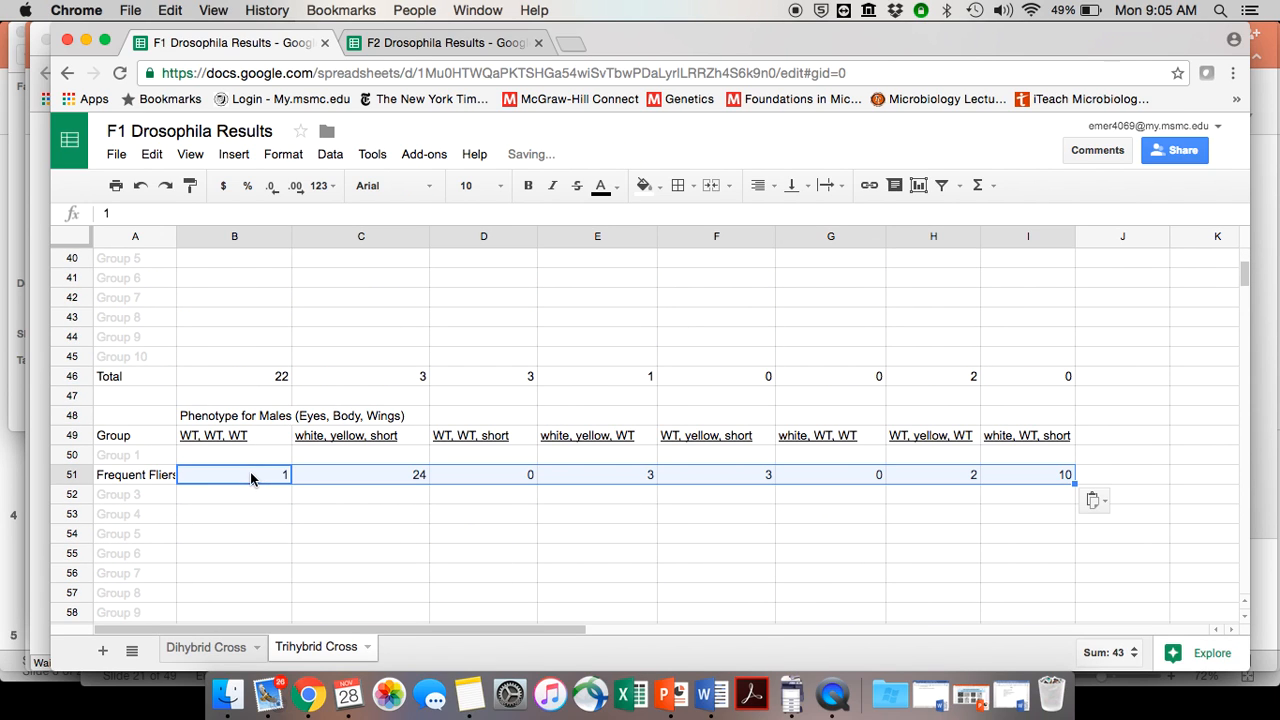
Review the female, male and both-sexes totals for the Strain 1 Male x WT Female trihybrid cross.
{"action": "scroll", "coordinate": [250, 376], "scroll_direction": "up", "scroll_amount": 3}
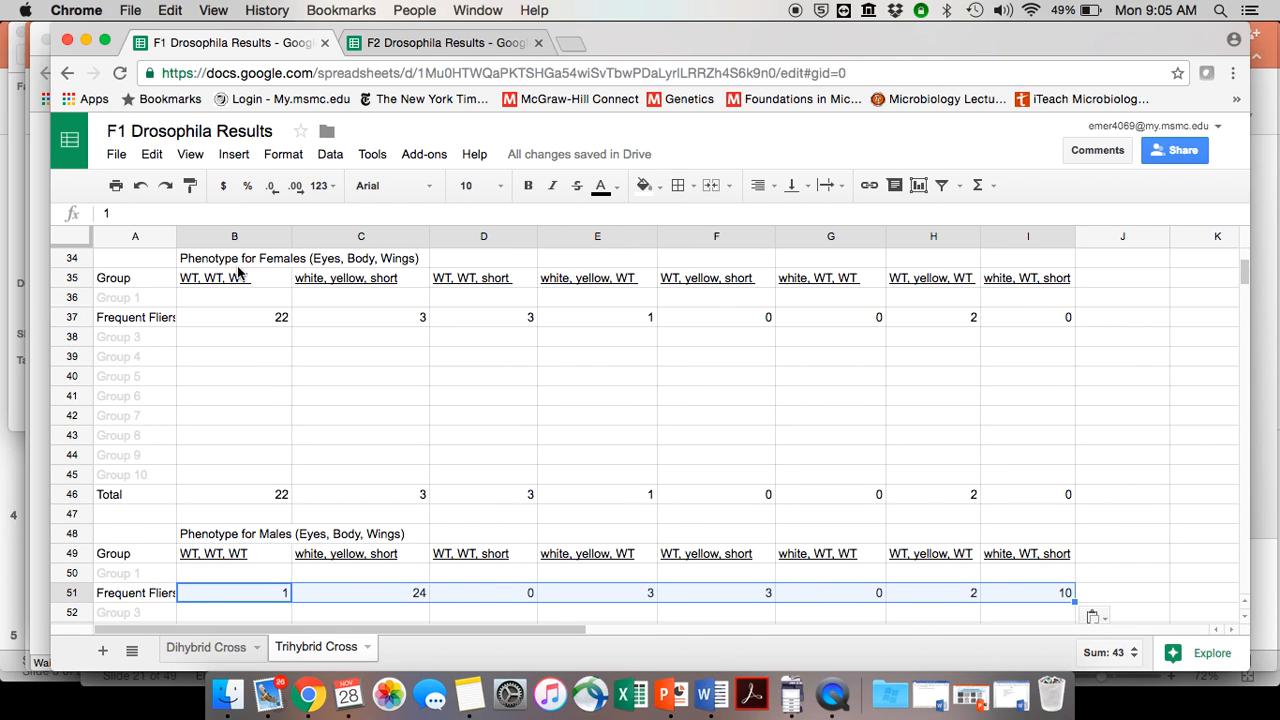
{"action": "left_click", "coordinate": [258, 494]}
{"action": "left_click", "coordinate": [63, 496]}
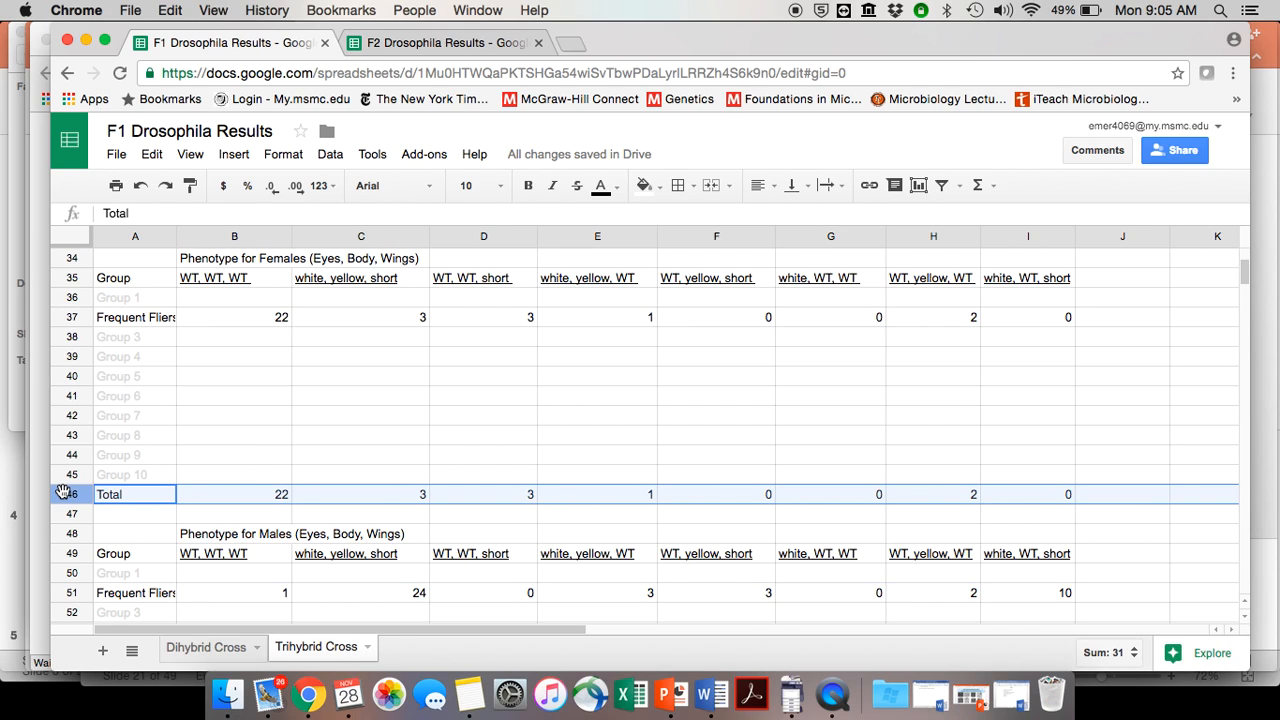
{"action": "scroll", "coordinate": [192, 416], "scroll_direction": "down", "scroll_amount": 4}
{"action": "scroll", "coordinate": [192, 416], "scroll_direction": "down", "scroll_amount": 2}
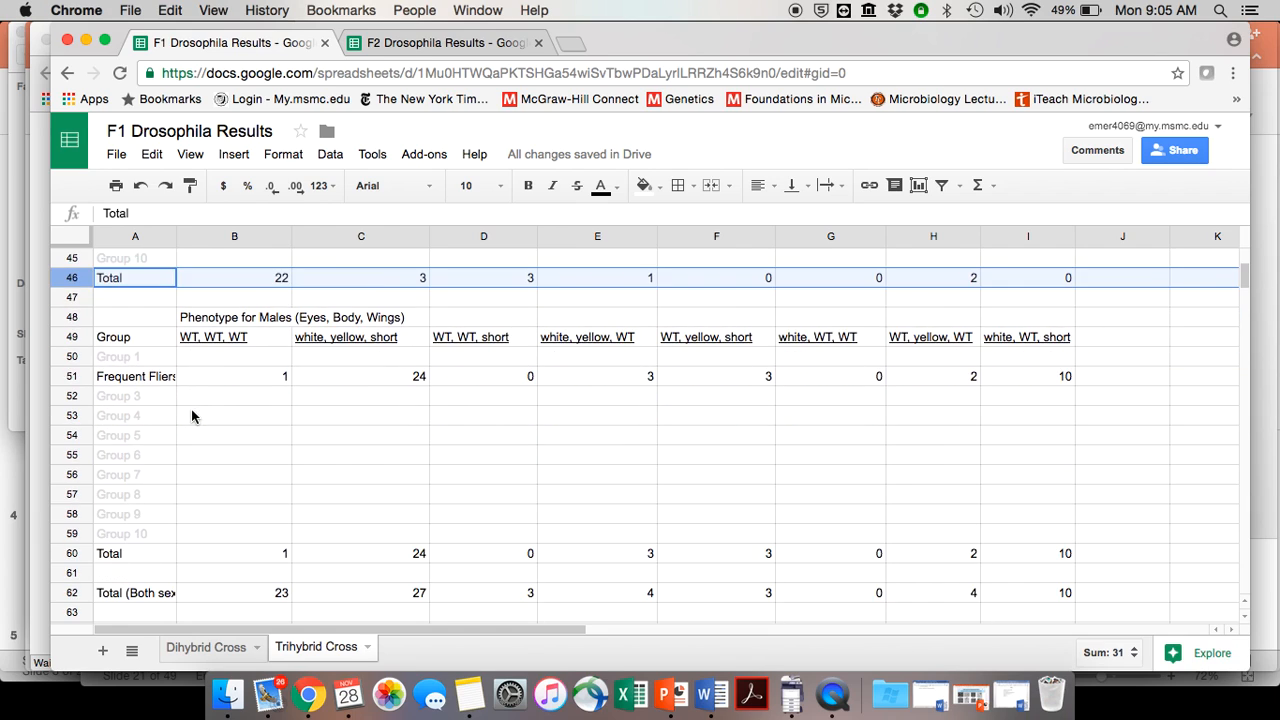
Check the sums of the males' total row and the both-sexes total row for Strain 1 Male x WT Female.
{"action": "left_click", "coordinate": [65, 556]}
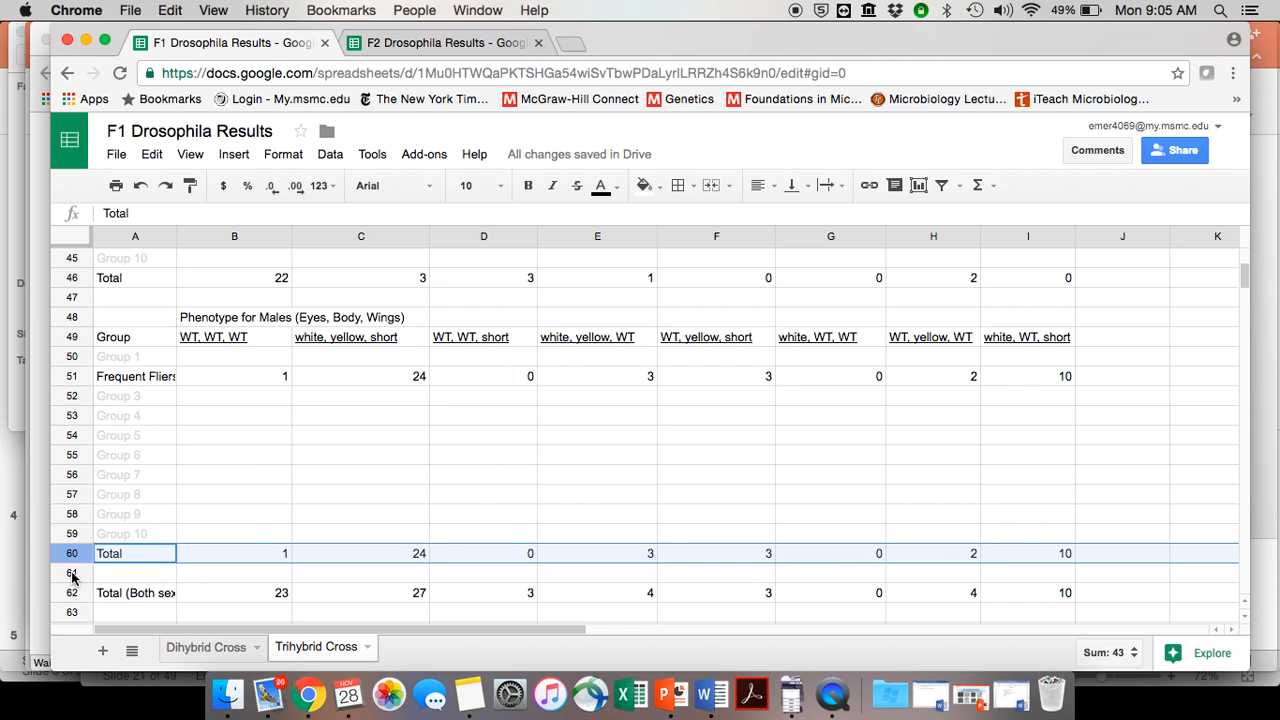
{"action": "scroll", "coordinate": [68, 570], "scroll_direction": "down", "scroll_amount": 2}
{"action": "scroll", "coordinate": [69, 551], "scroll_direction": "down", "scroll_amount": 2}
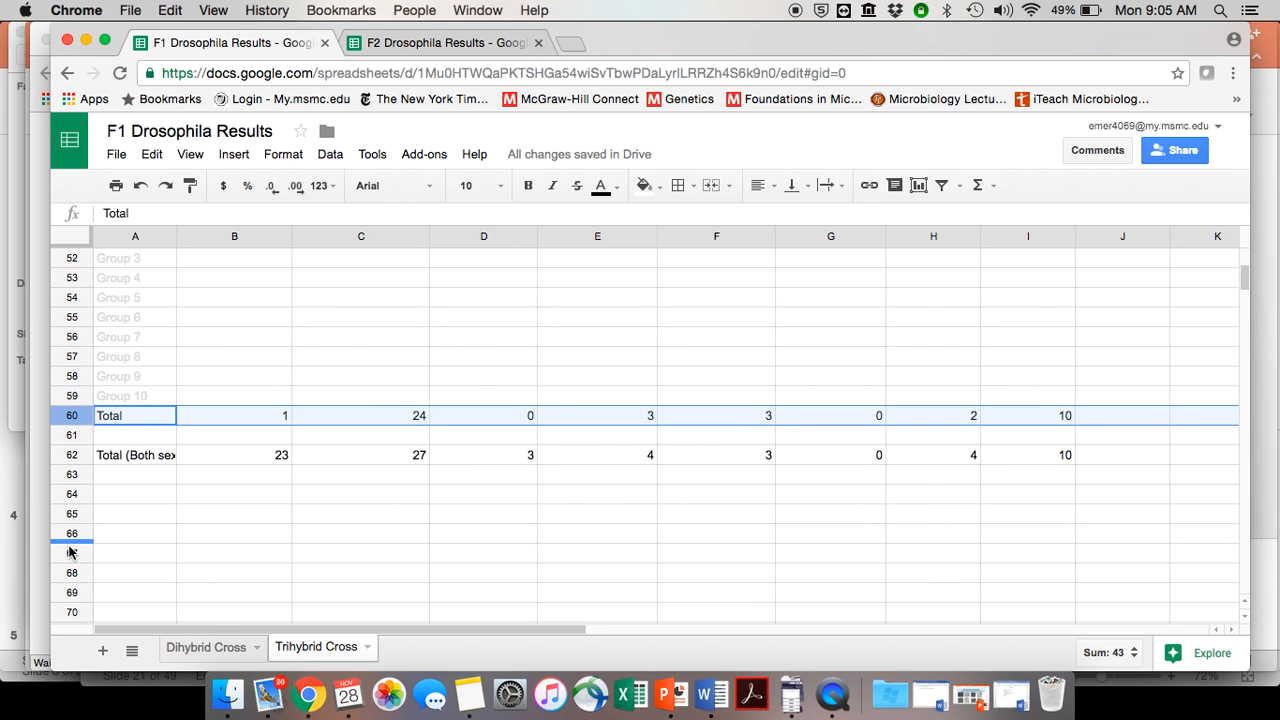
{"action": "left_click", "coordinate": [70, 455]}
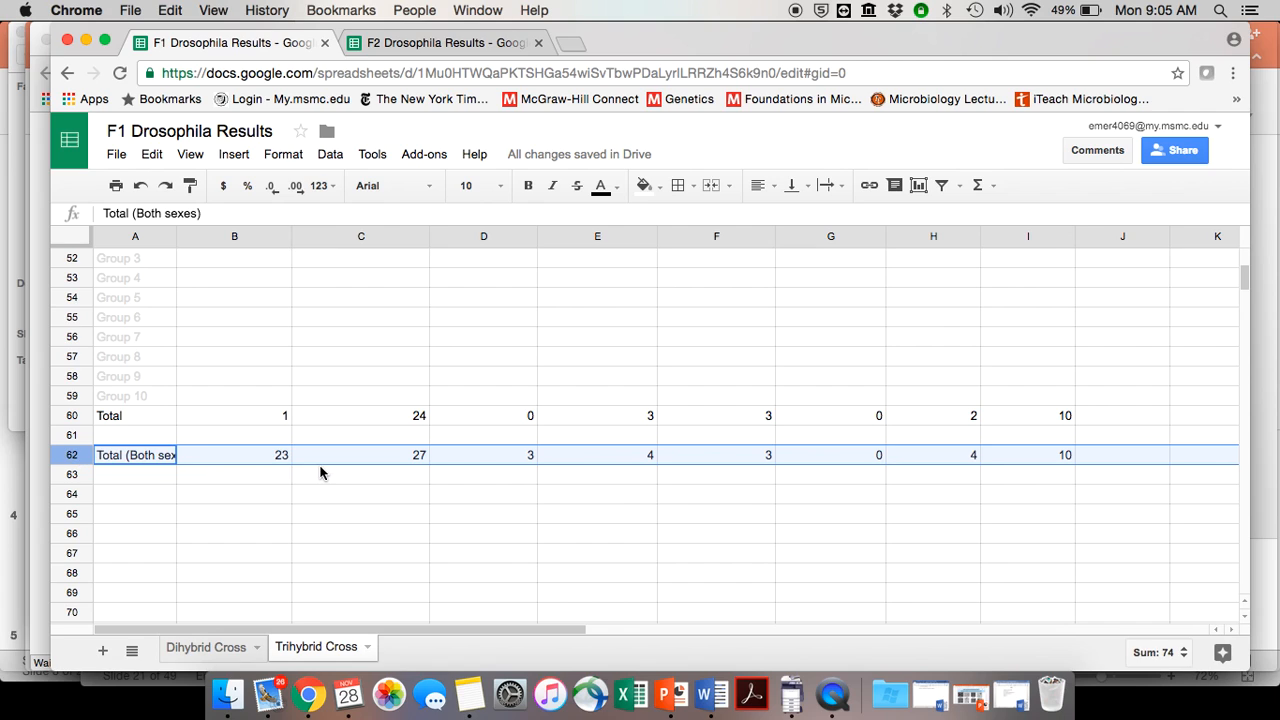
{"action": "scroll", "coordinate": [320, 472], "scroll_direction": "down", "scroll_amount": 2}
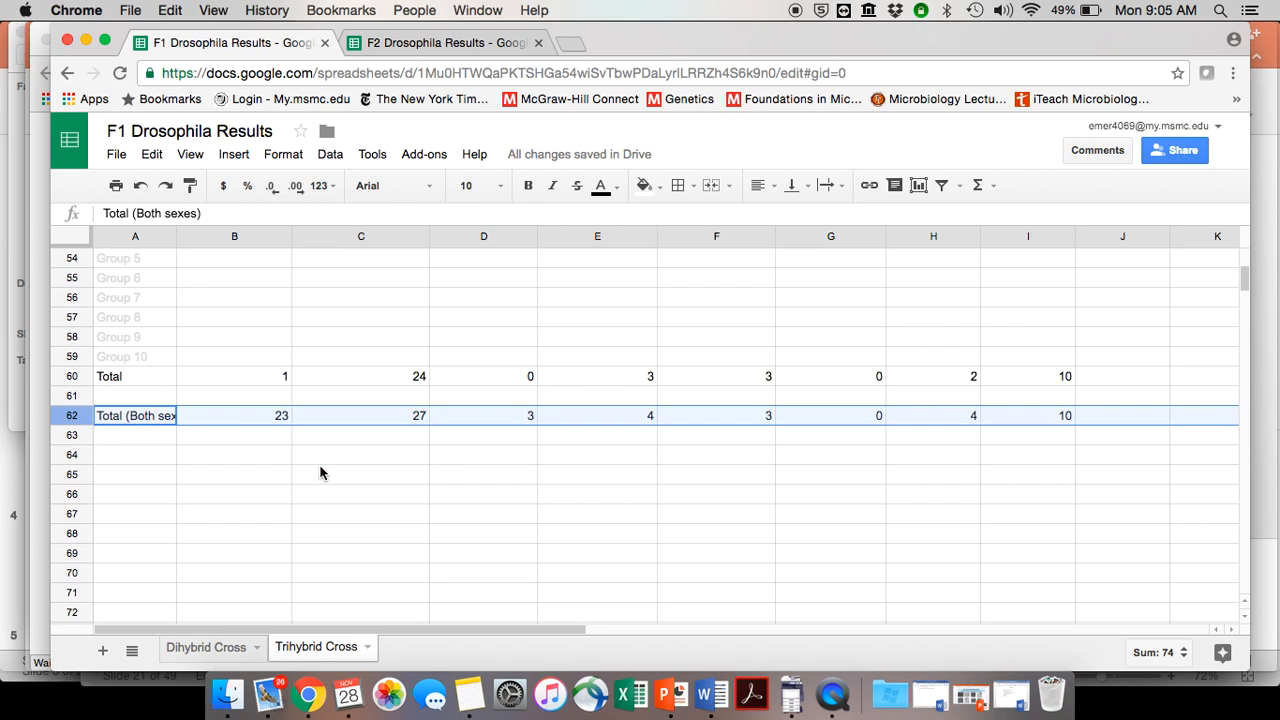
{"action": "scroll", "coordinate": [320, 472], "scroll_direction": "up", "scroll_amount": 4}
{"action": "scroll", "coordinate": [320, 472], "scroll_direction": "up", "scroll_amount": 1}
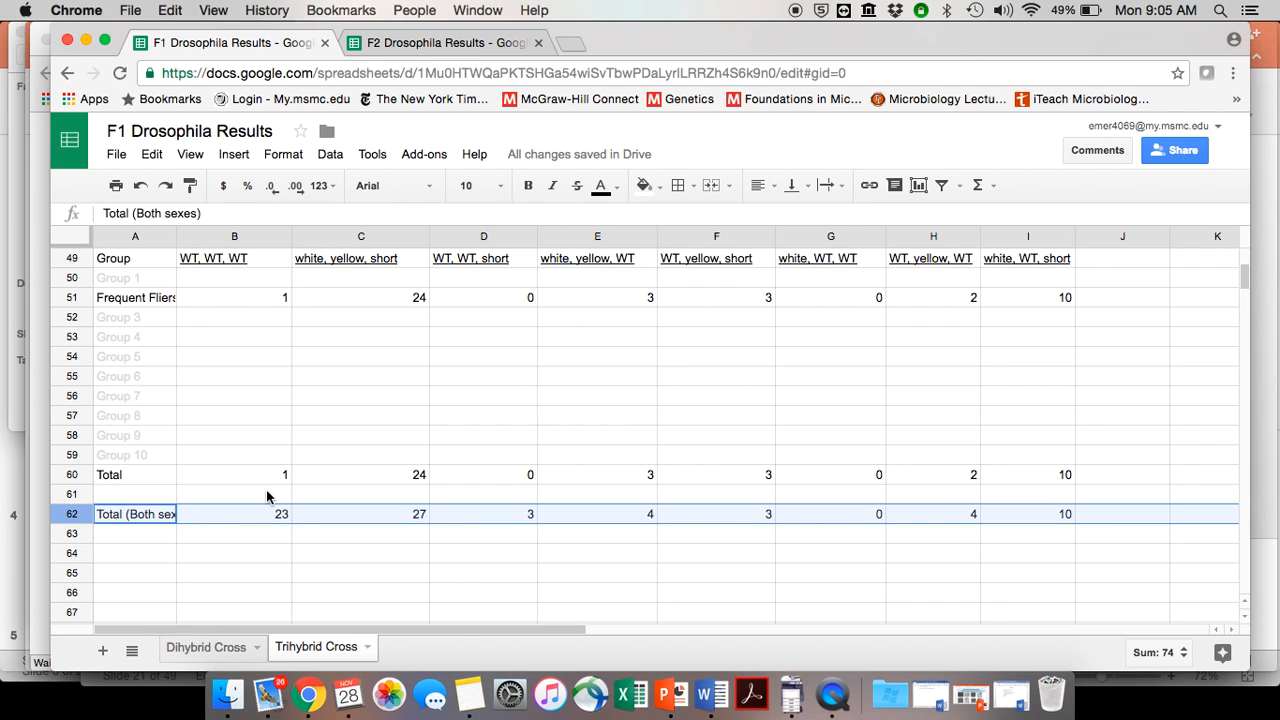
{"action": "scroll", "coordinate": [270, 500], "scroll_direction": "up", "scroll_amount": 4}
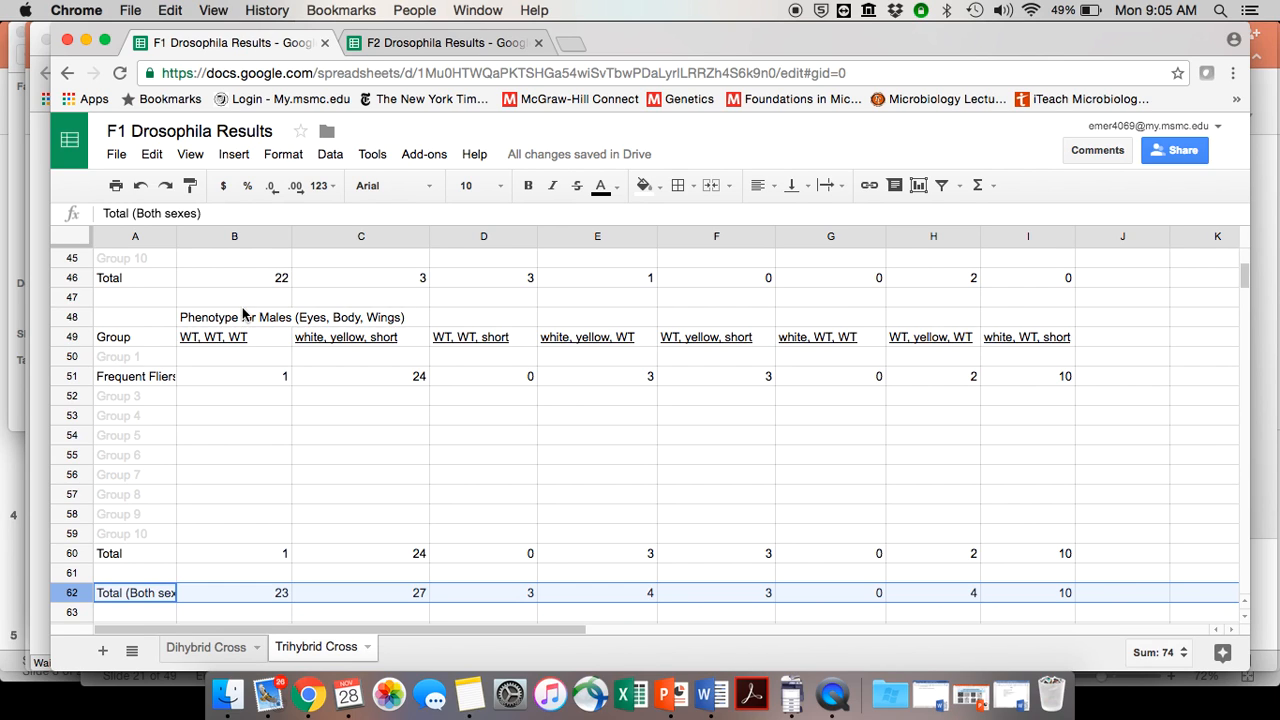
{"action": "scroll", "coordinate": [243, 313], "scroll_direction": "down", "scroll_amount": 1}
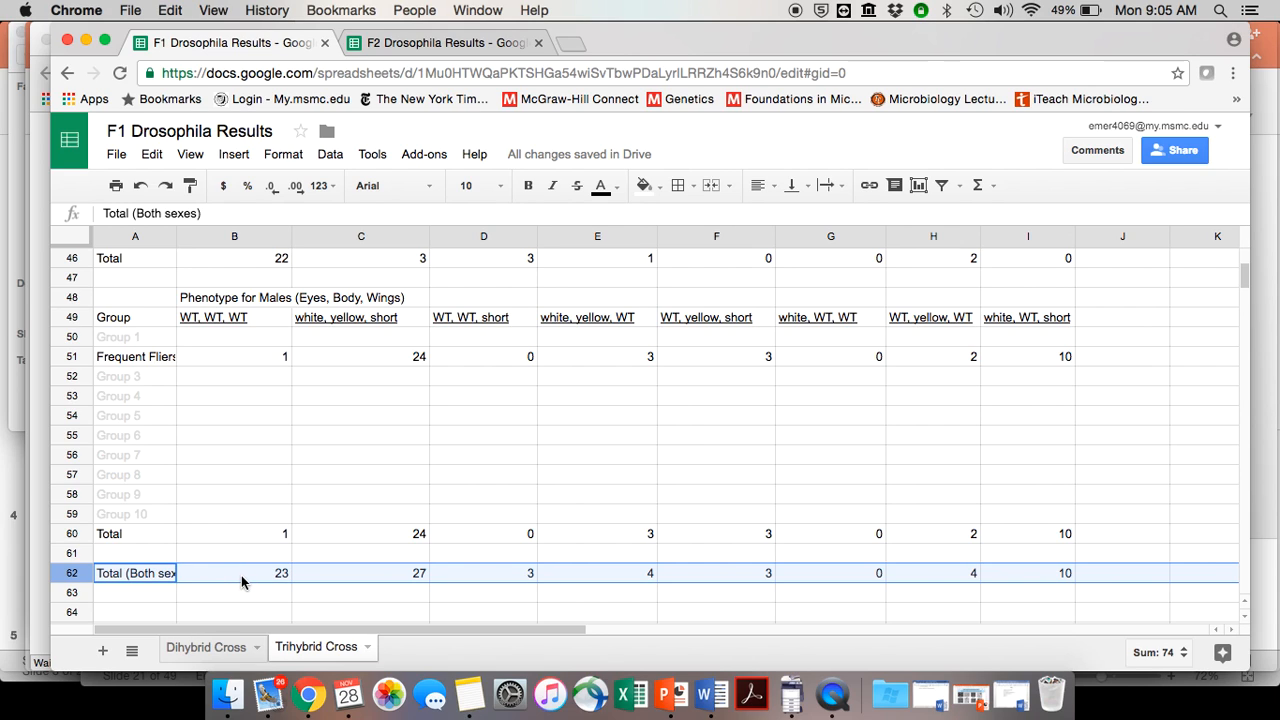
{"action": "scroll", "coordinate": [241, 581], "scroll_direction": "down", "scroll_amount": 2}
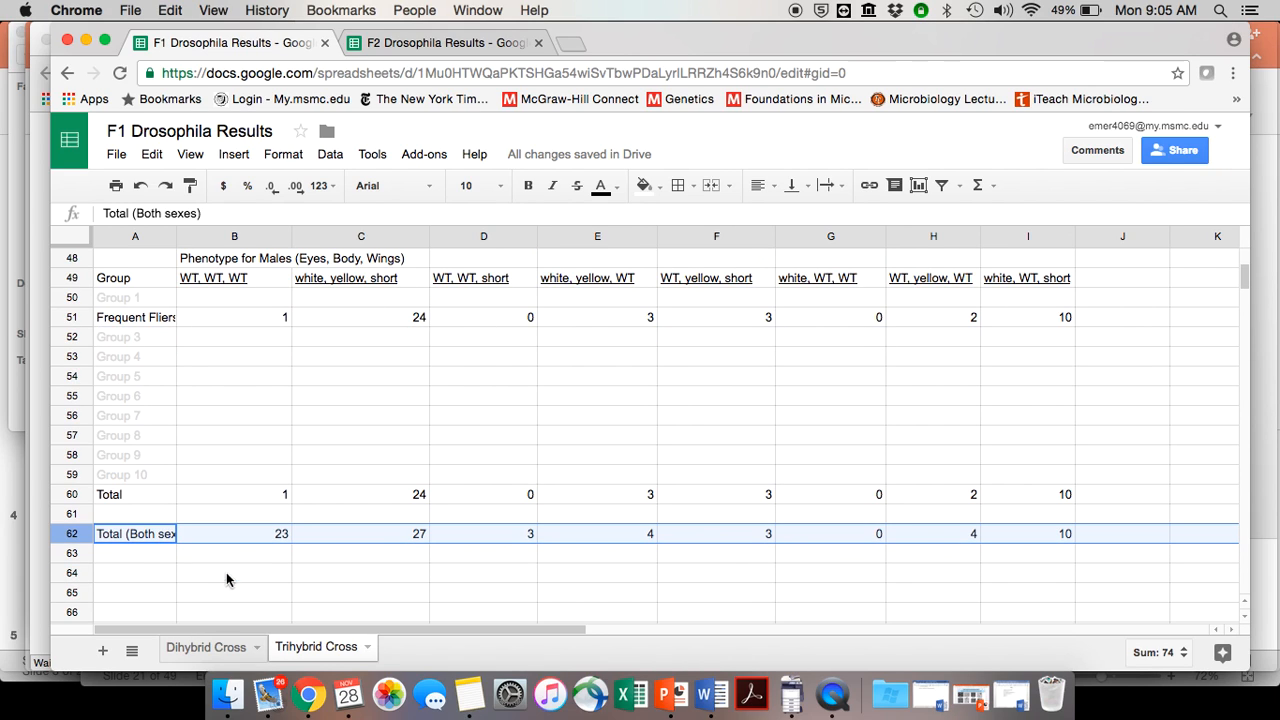
{"action": "left_click", "coordinate": [112, 573]}
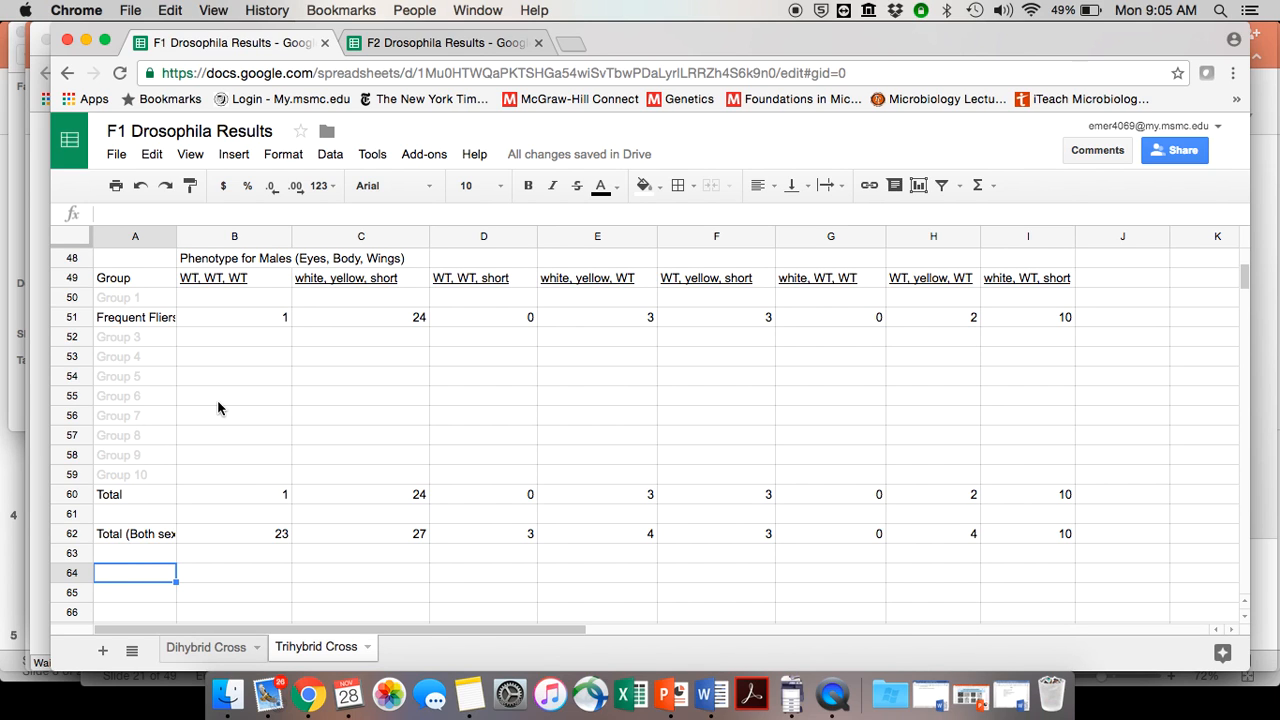
Compare the Frequent Fliers counts and totals of the Strain 1 Female x WT Male tables with those of the reciprocal trihybrid cross.
{"action": "scroll", "coordinate": [217, 399], "scroll_direction": "up", "scroll_amount": 15}
{"action": "scroll", "coordinate": [217, 408], "scroll_direction": "up", "scroll_amount": 1}
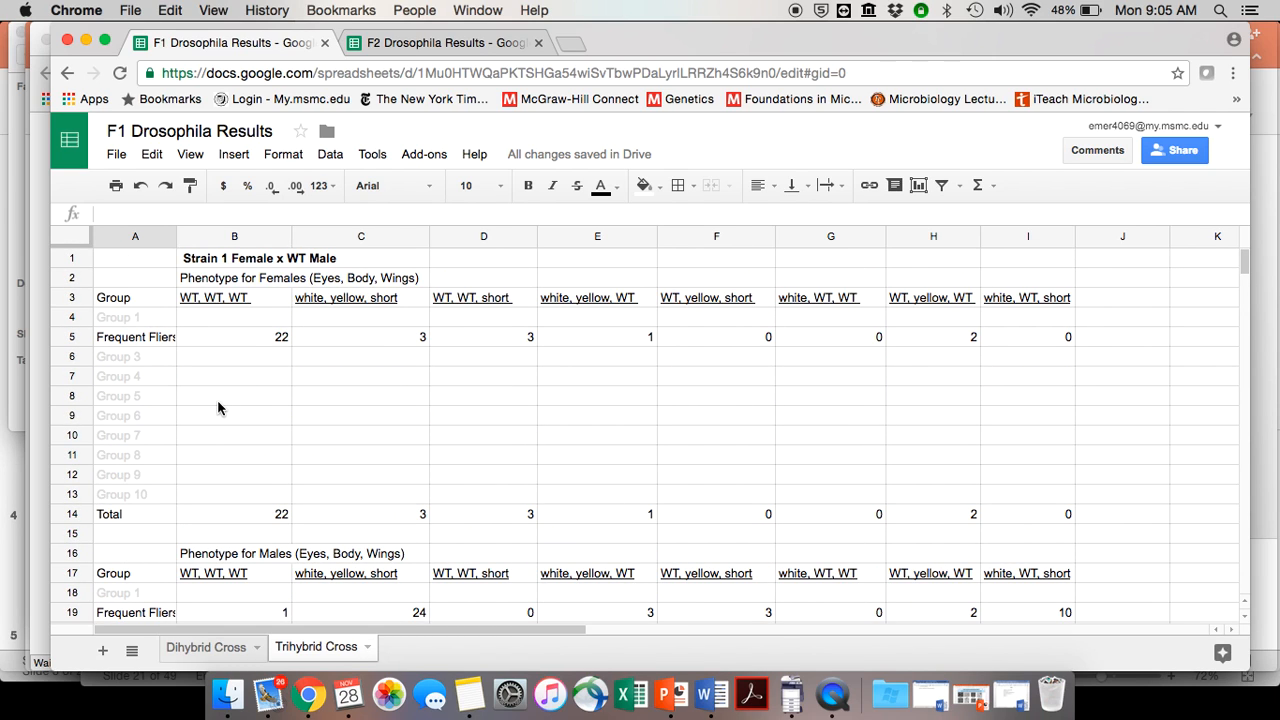
{"action": "scroll", "coordinate": [307, 537], "scroll_direction": "down", "scroll_amount": 1}
{"action": "scroll", "coordinate": [307, 537], "scroll_direction": "up", "scroll_amount": 1}
{"action": "scroll", "coordinate": [261, 335], "scroll_direction": "down", "scroll_amount": 5}
{"action": "scroll", "coordinate": [261, 330], "scroll_direction": "down", "scroll_amount": 2}
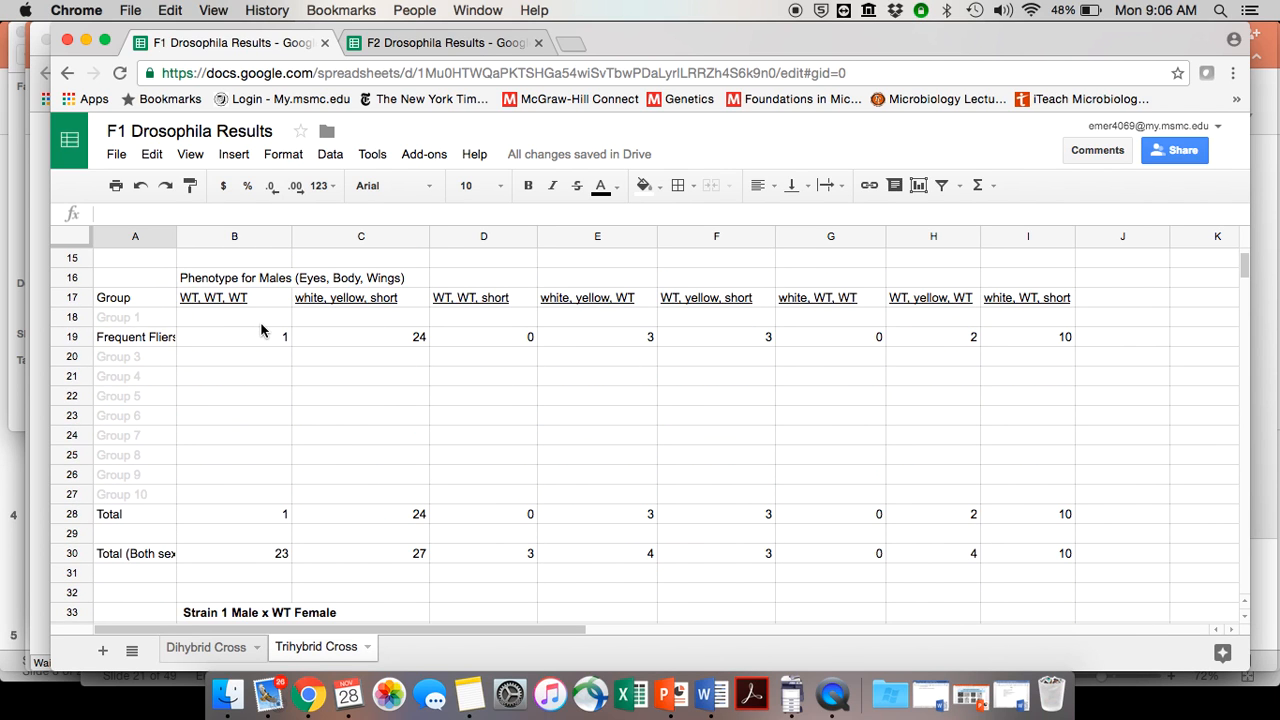
{"action": "scroll", "coordinate": [261, 330], "scroll_direction": "up", "scroll_amount": 1}
{"action": "scroll", "coordinate": [261, 330], "scroll_direction": "down", "scroll_amount": 5}
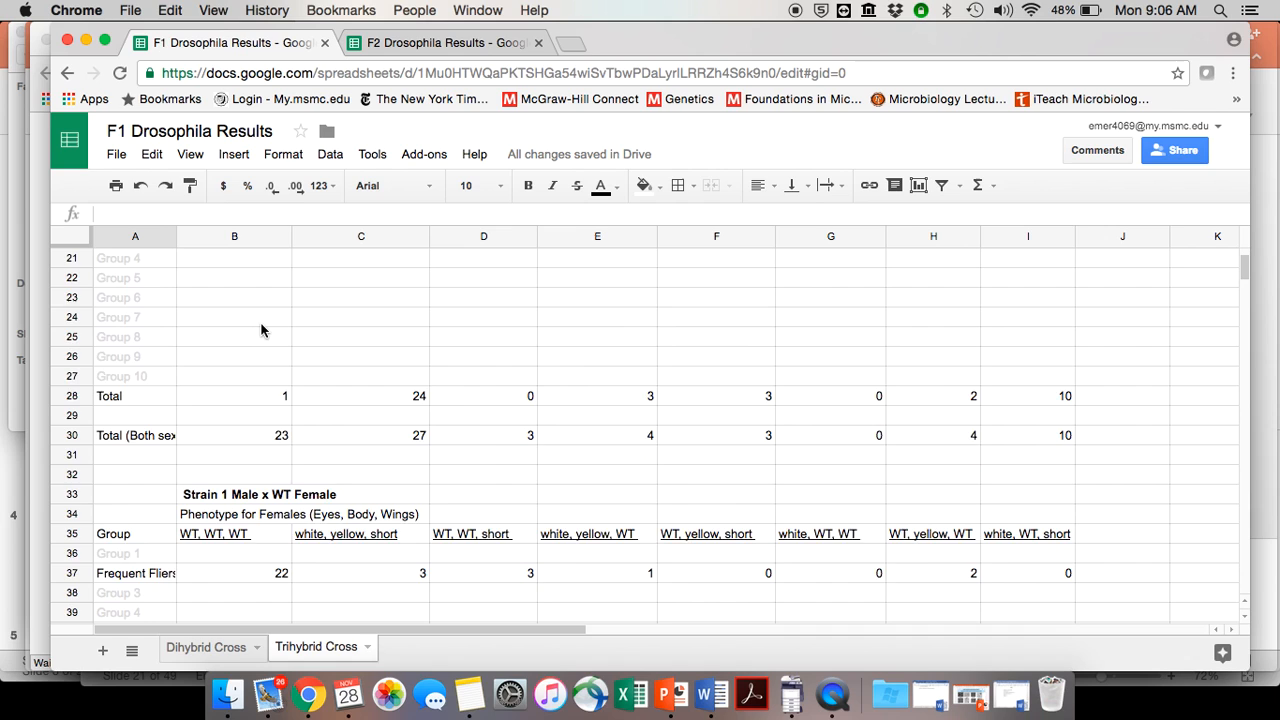
{"action": "scroll", "coordinate": [261, 330], "scroll_direction": "down", "scroll_amount": 8}
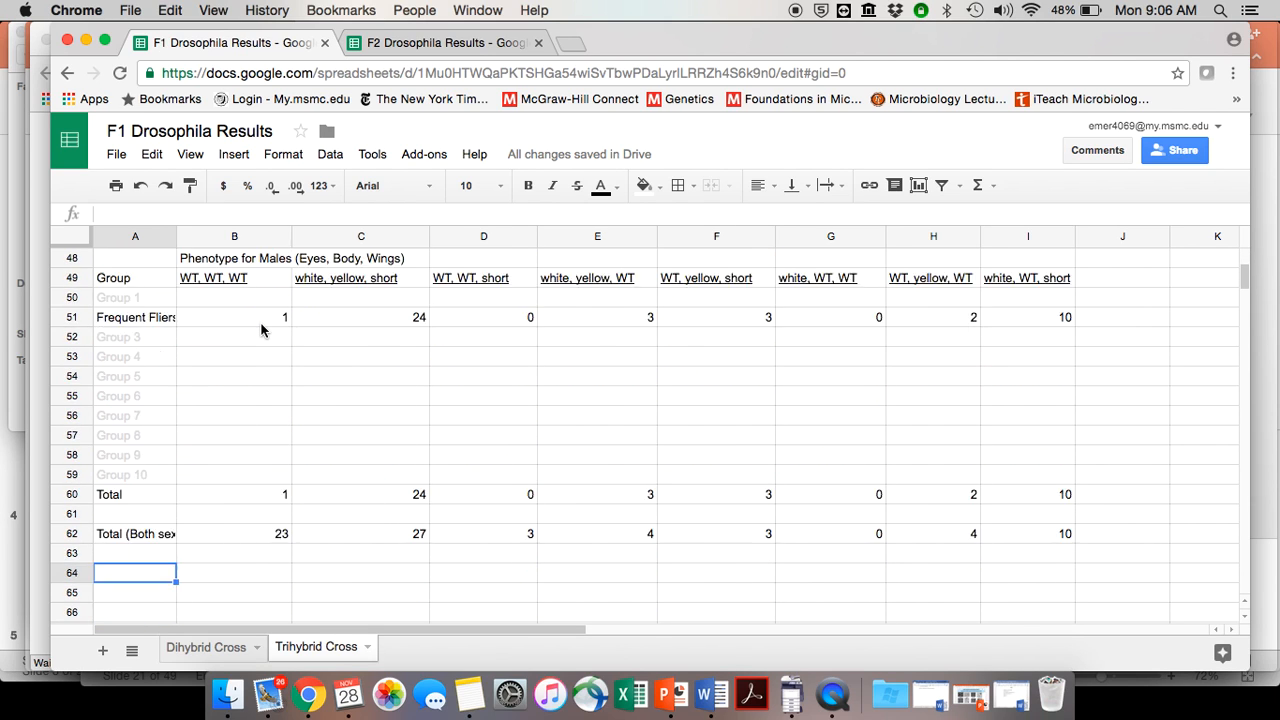
{"action": "scroll", "coordinate": [261, 330], "scroll_direction": "up", "scroll_amount": 3}
{"action": "scroll", "coordinate": [261, 330], "scroll_direction": "up", "scroll_amount": 15}
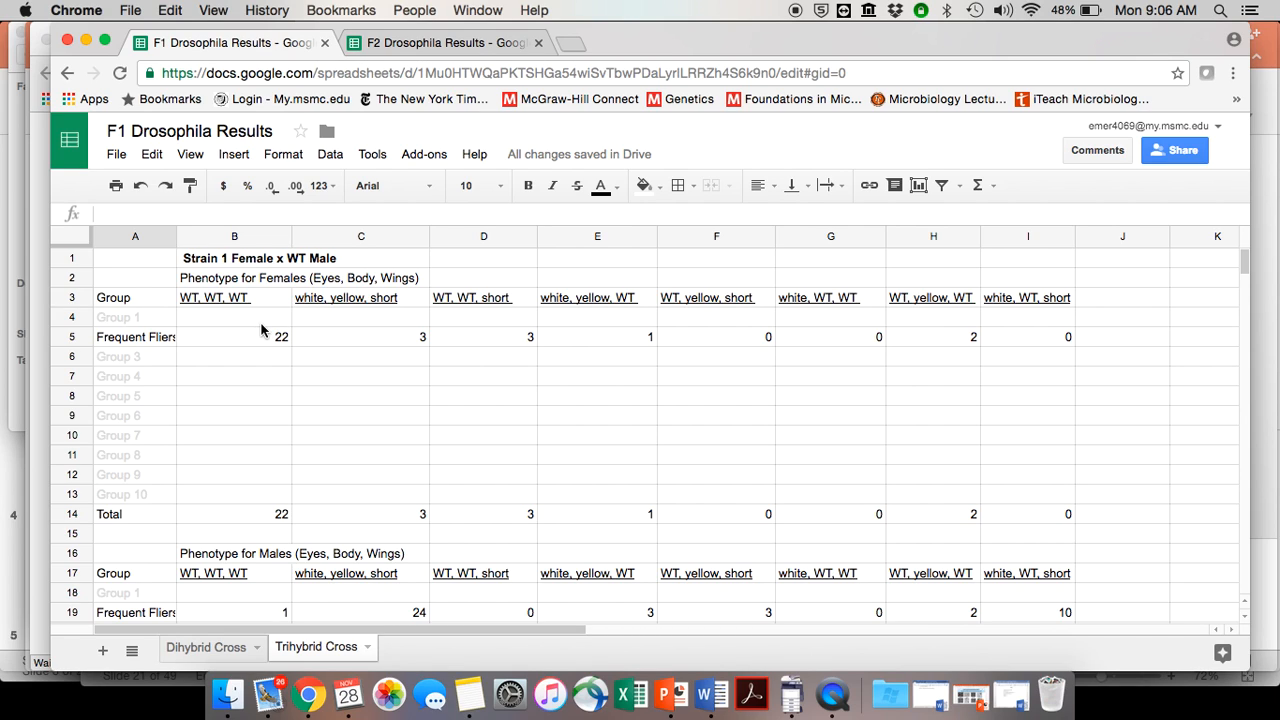
{"action": "scroll", "coordinate": [261, 330], "scroll_direction": "down", "scroll_amount": 10}
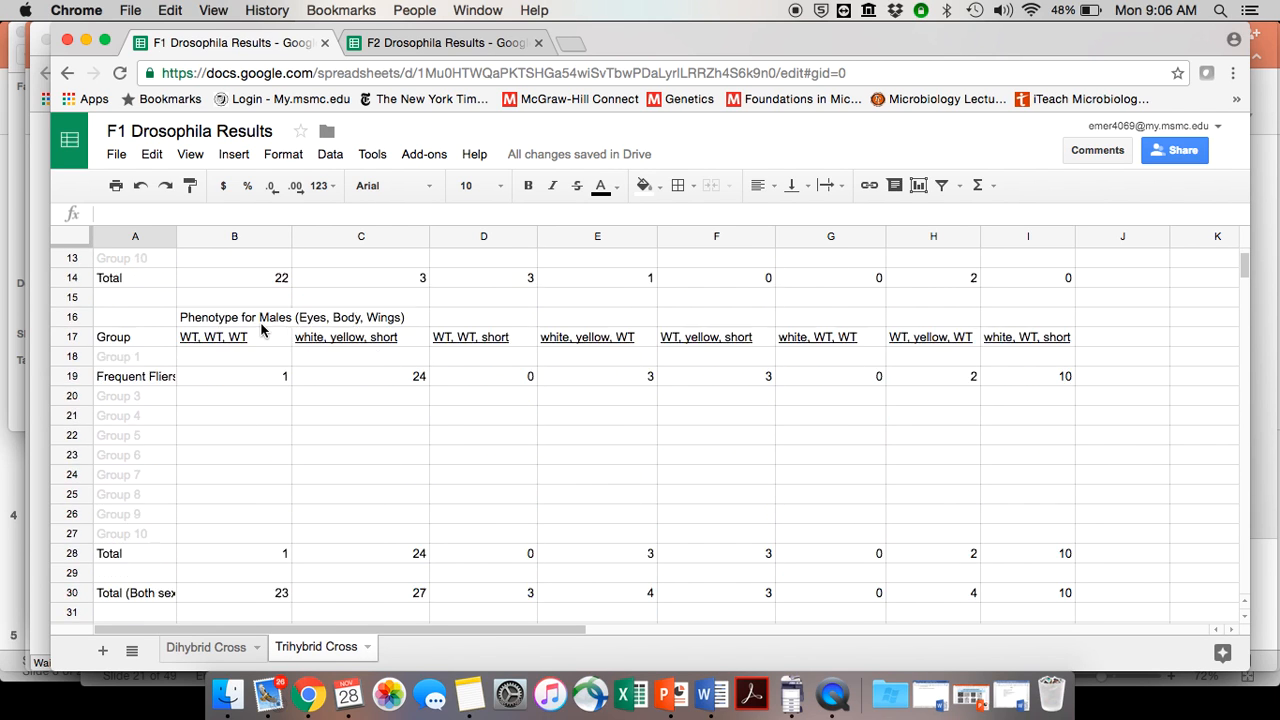
{"action": "scroll", "coordinate": [261, 330], "scroll_direction": "down", "scroll_amount": 5}
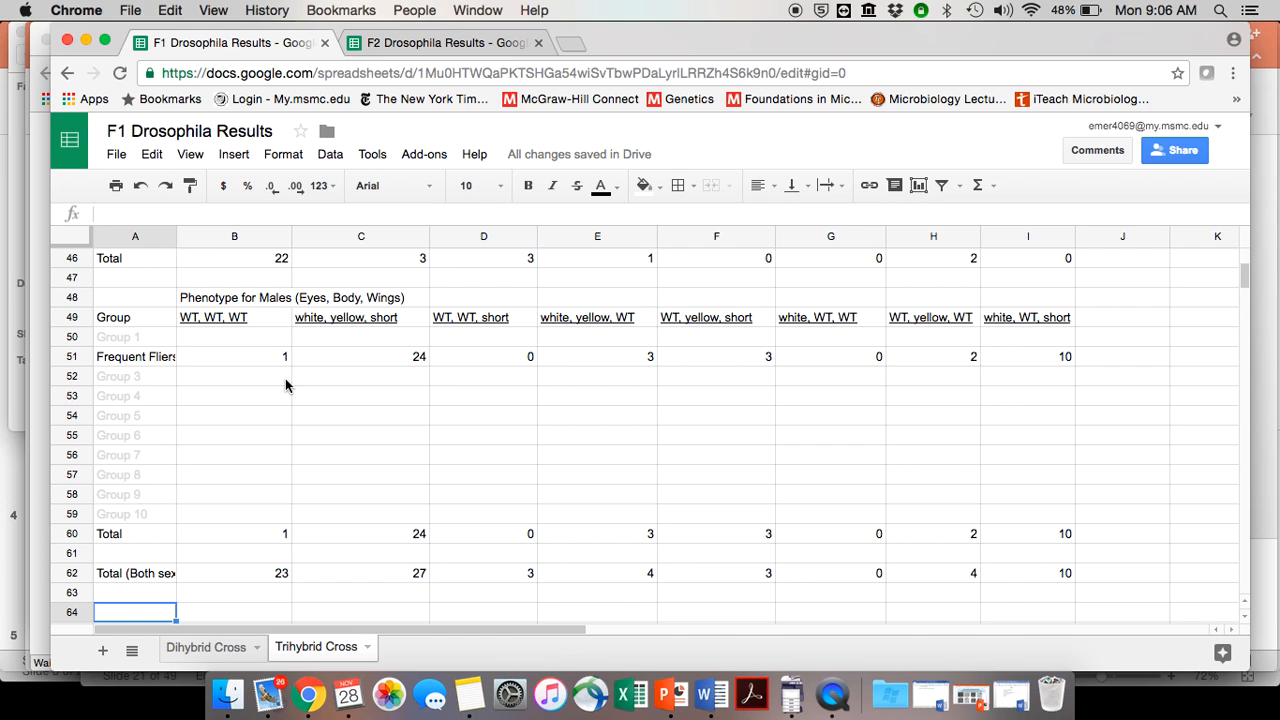
{"action": "scroll", "coordinate": [285, 386], "scroll_direction": "up", "scroll_amount": 15}
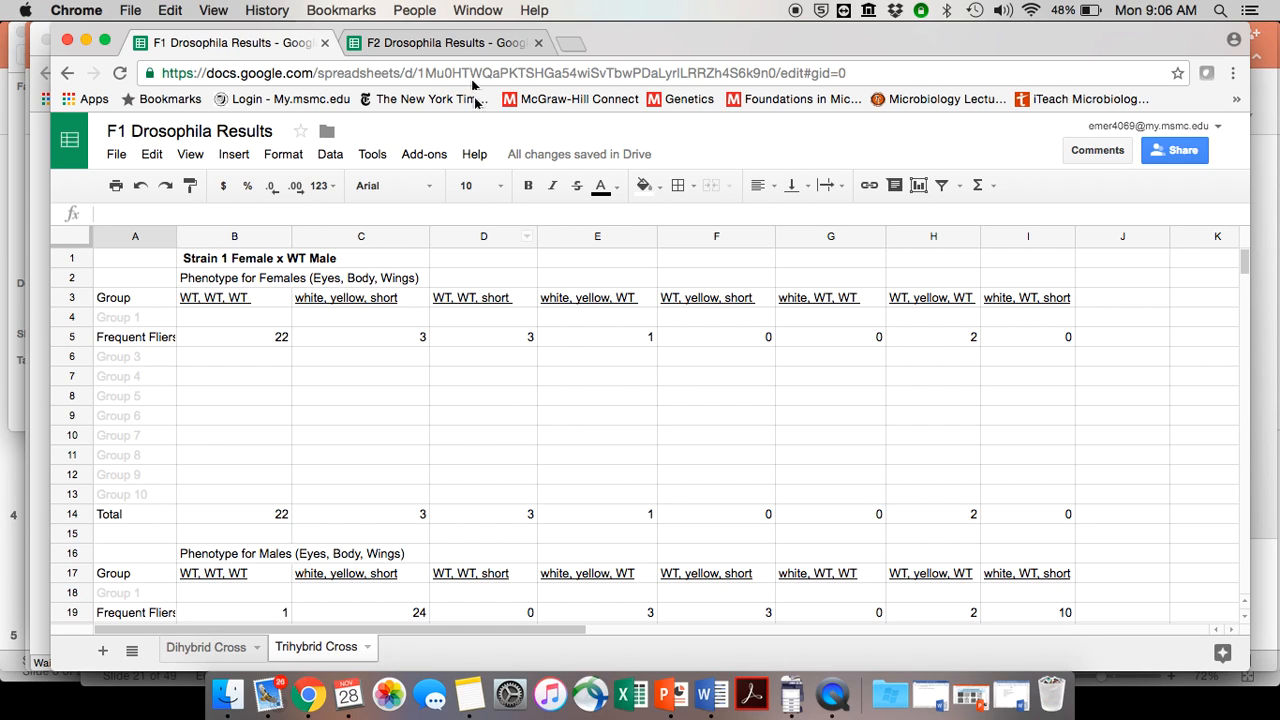
Switch to the Example Results document in Word and duplicate the whole F1 results section after the original.
{"action": "left_click", "coordinate": [466, 42]}
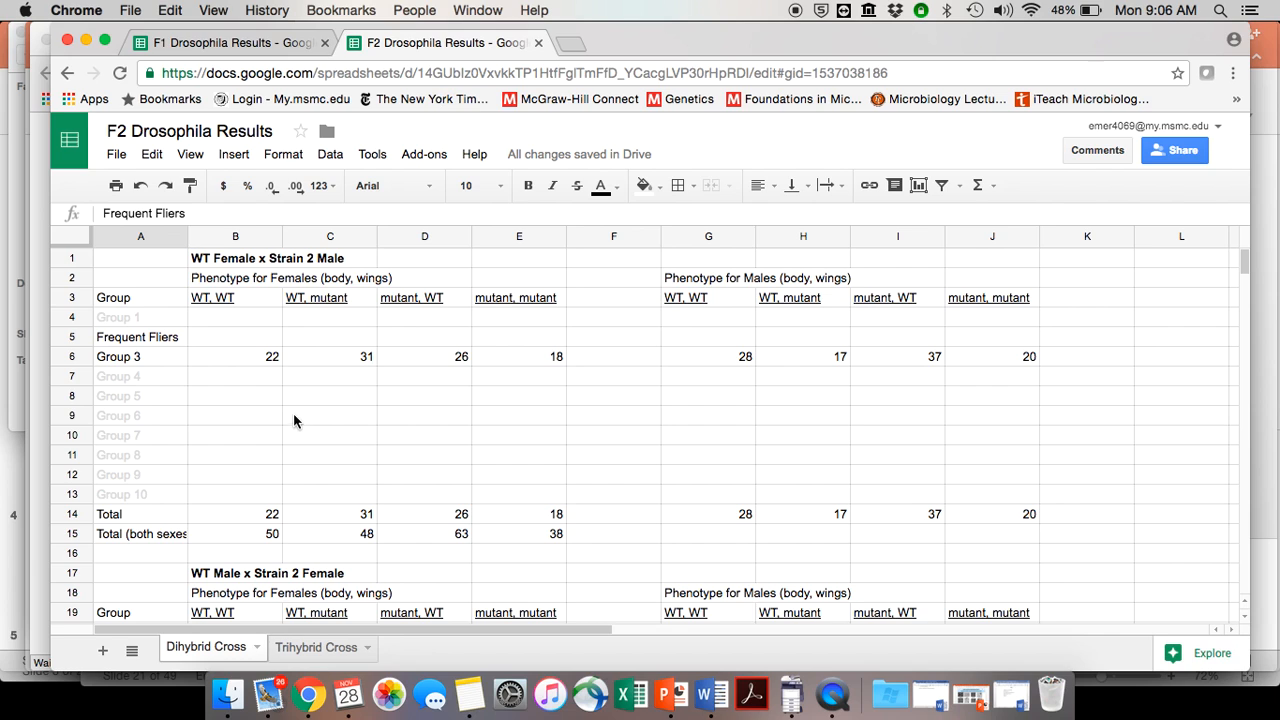
{"action": "left_click", "coordinate": [724, 711]}
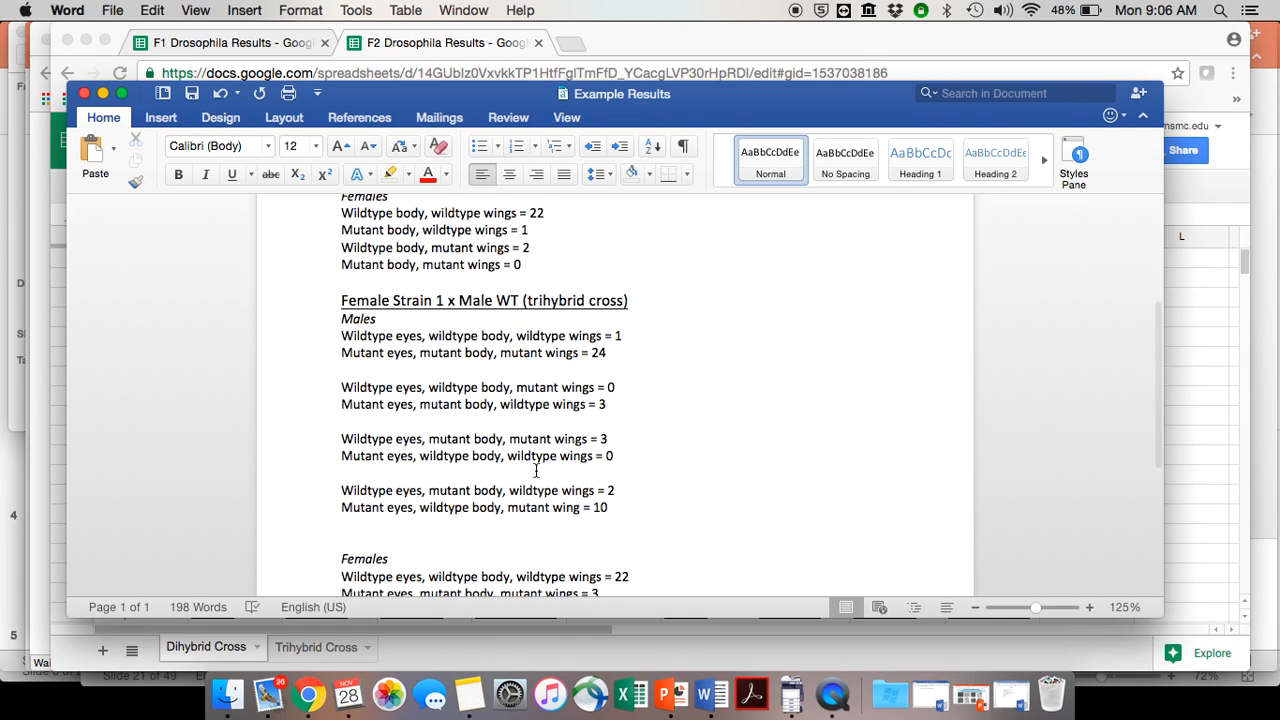
{"action": "scroll", "coordinate": [535, 470], "scroll_direction": "down", "scroll_amount": 5}
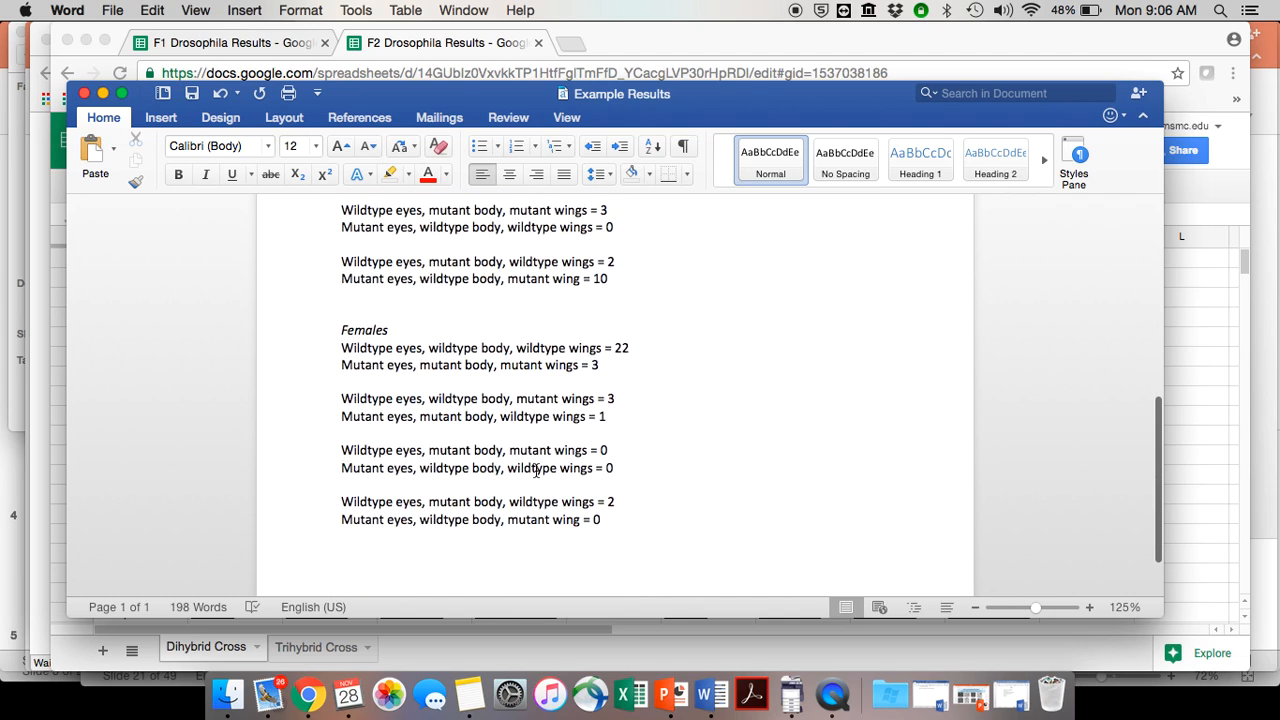
{"action": "scroll", "coordinate": [535, 470], "scroll_direction": "up", "scroll_amount": 10}
{"action": "scroll", "coordinate": [535, 470], "scroll_direction": "down", "scroll_amount": 3}
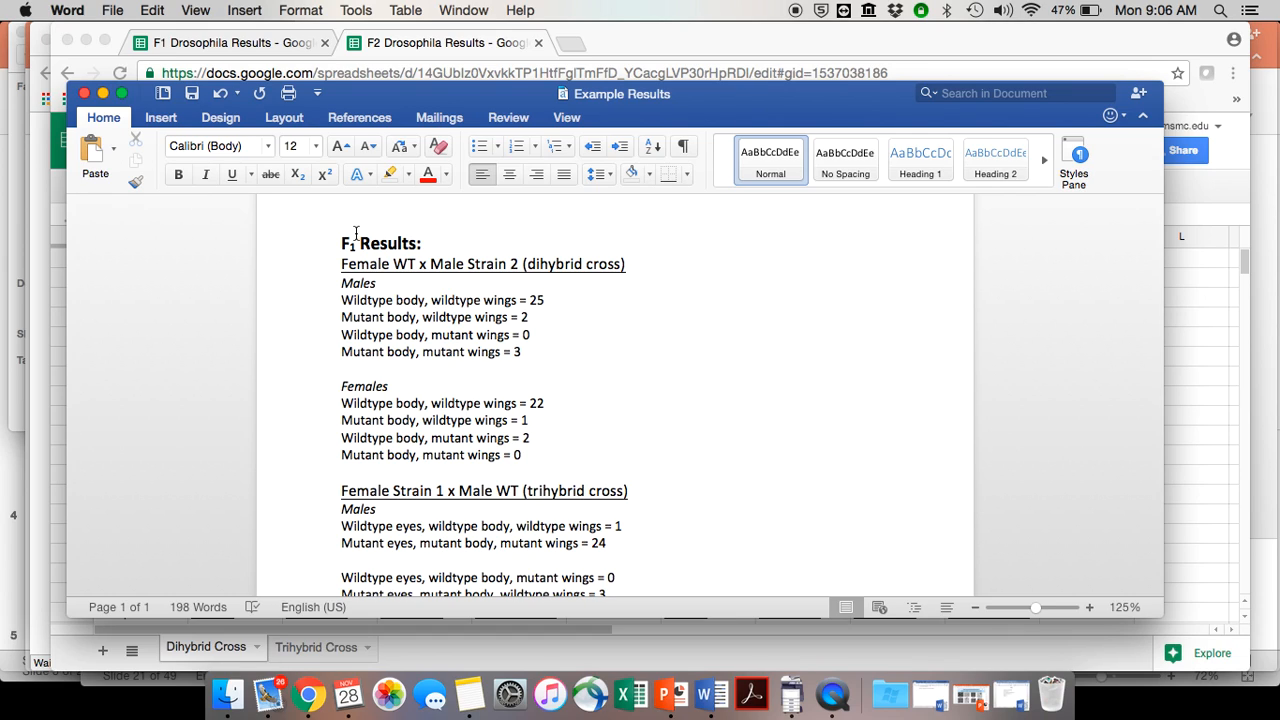
{"action": "left_click_drag", "start_coordinate": [340, 243], "coordinate": [639, 643]}
{"action": "key", "text": "super+c"}
{"action": "left_click", "coordinate": [619, 524]}
{"action": "key", "text": "Return"}
{"action": "key", "text": "super+v"}
{"action": "scroll", "coordinate": [359, 444], "scroll_direction": "down", "scroll_amount": 2}
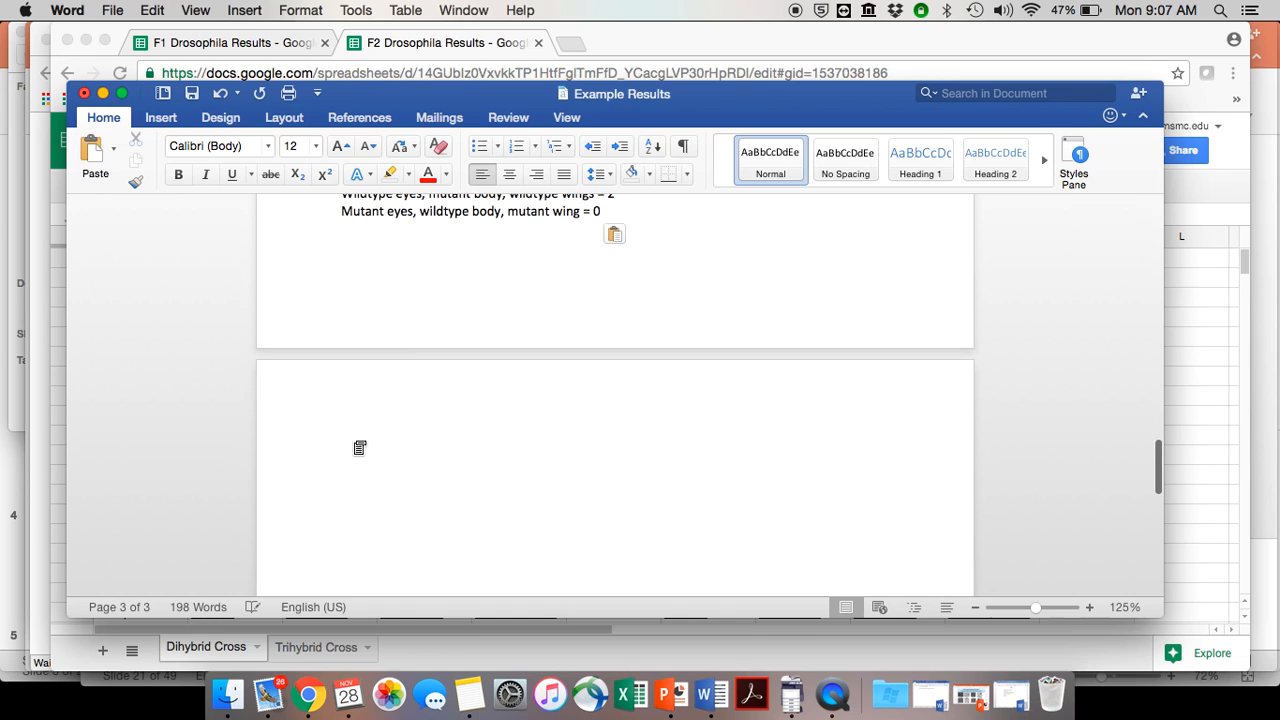
Change the heading of the copied results section to "F2 Results:".
{"action": "scroll", "coordinate": [354, 477], "scroll_direction": "up", "scroll_amount": 10}
{"action": "scroll", "coordinate": [354, 477], "scroll_direction": "down", "scroll_amount": 8}
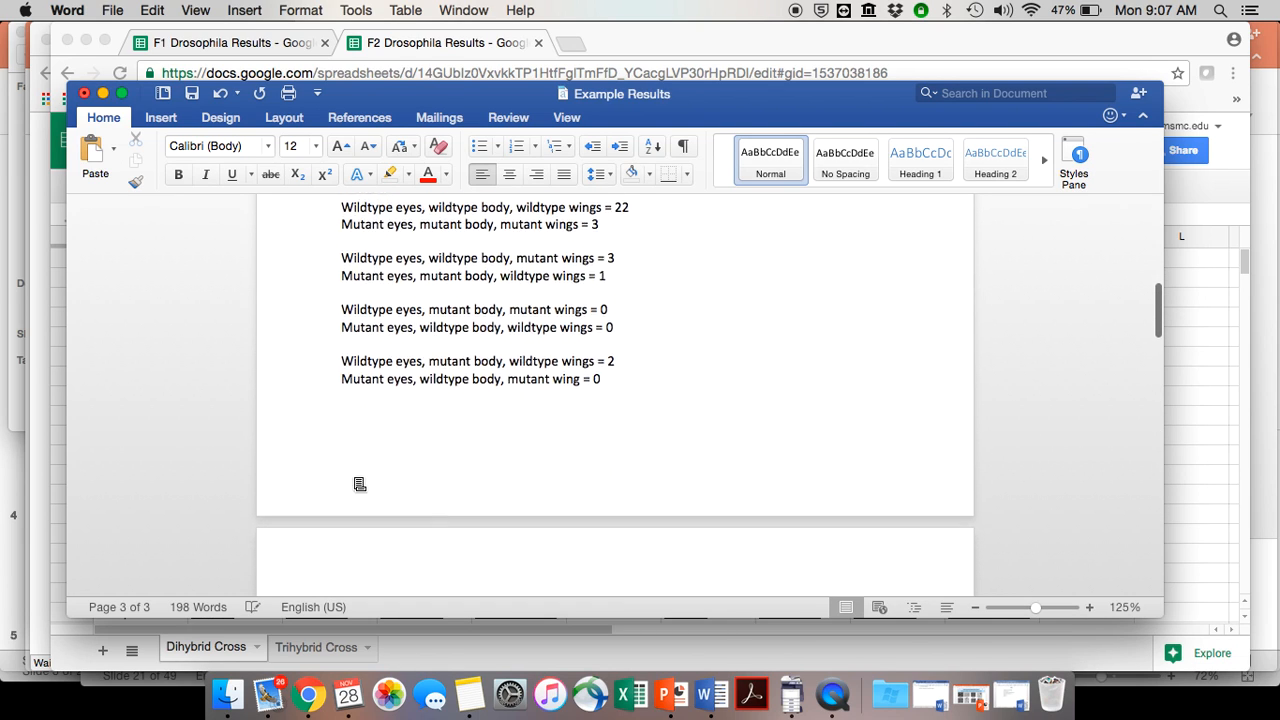
{"action": "scroll", "coordinate": [354, 477], "scroll_direction": "down", "scroll_amount": 3}
{"action": "left_click", "coordinate": [350, 455]}
{"action": "type", "text": "2"}
Set the F2 dihybrid male counts to 30 wildtype body/wildtype wings, 10 mutant/wildtype, 12 wildtype/mutant and 31 mutant/mutant.
{"action": "left_click", "coordinate": [556, 510]}
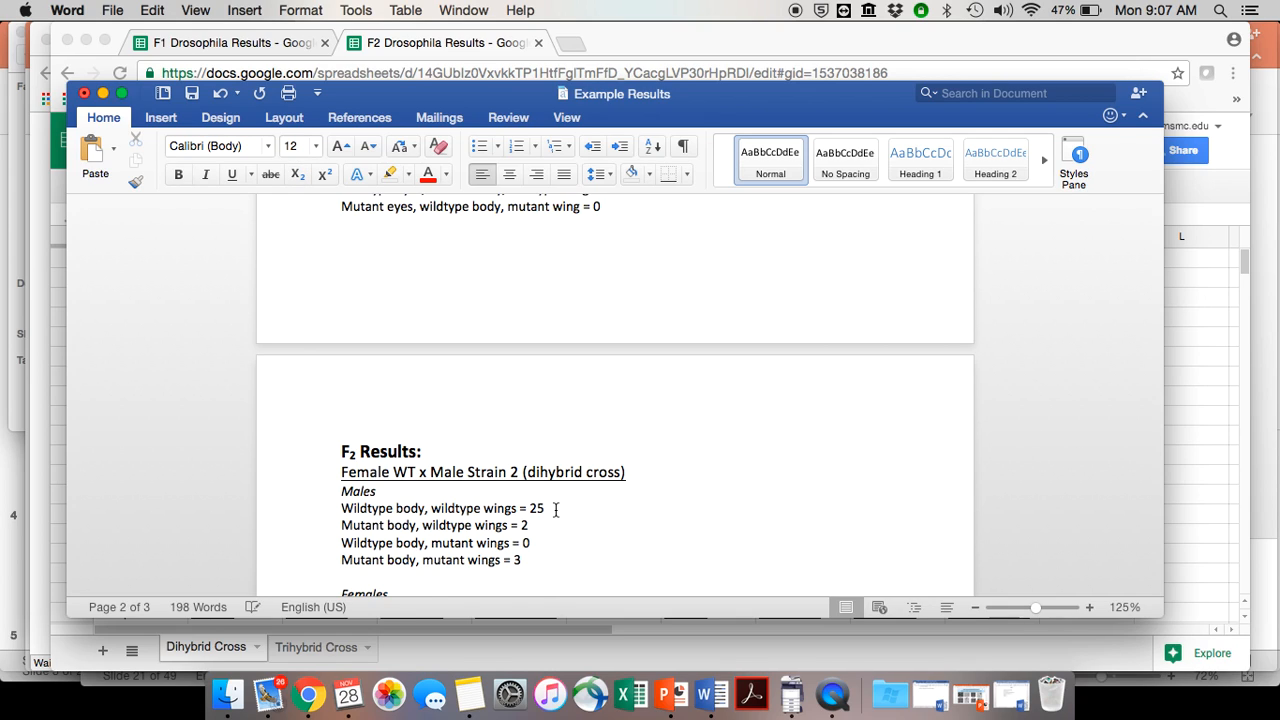
{"action": "scroll", "coordinate": [556, 510], "scroll_direction": "down", "scroll_amount": 1}
{"action": "key", "text": "BackSpace"}
{"action": "key", "text": "BackSpace"}
{"action": "type", "text": "30"}
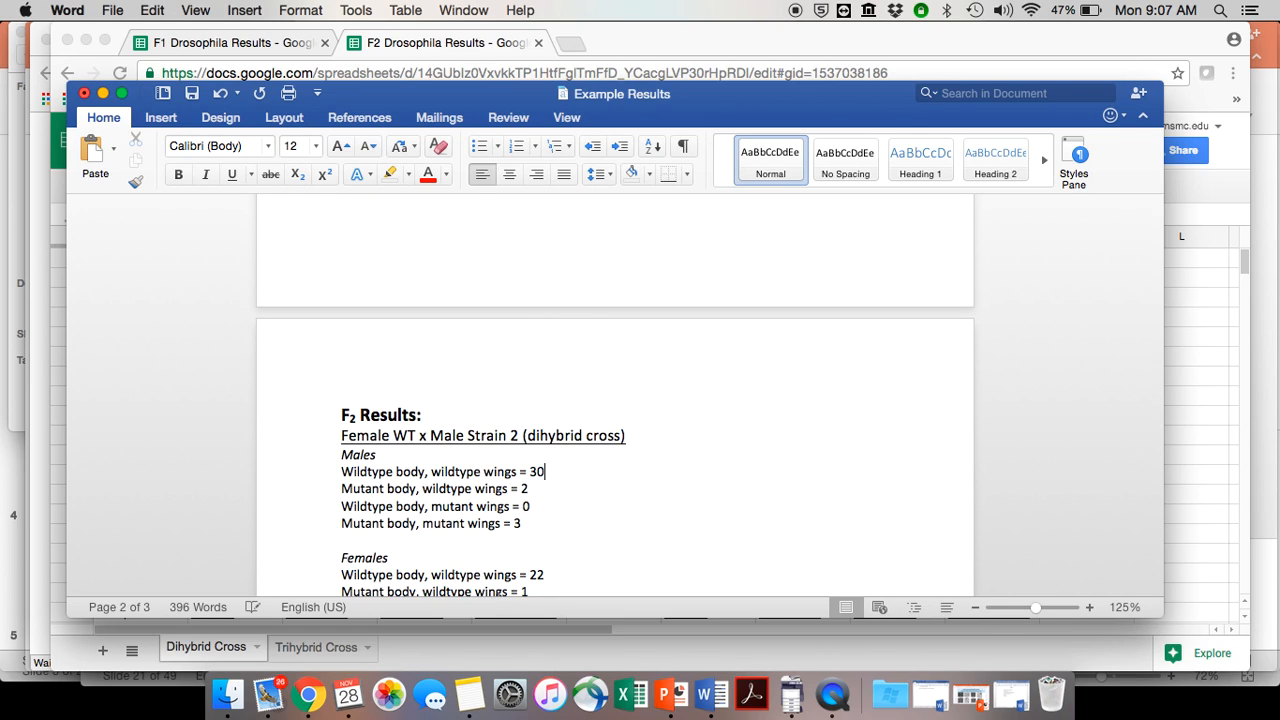
{"action": "scroll", "coordinate": [615, 400], "scroll_direction": "down", "scroll_amount": 1}
{"action": "left_click", "coordinate": [530, 477]}
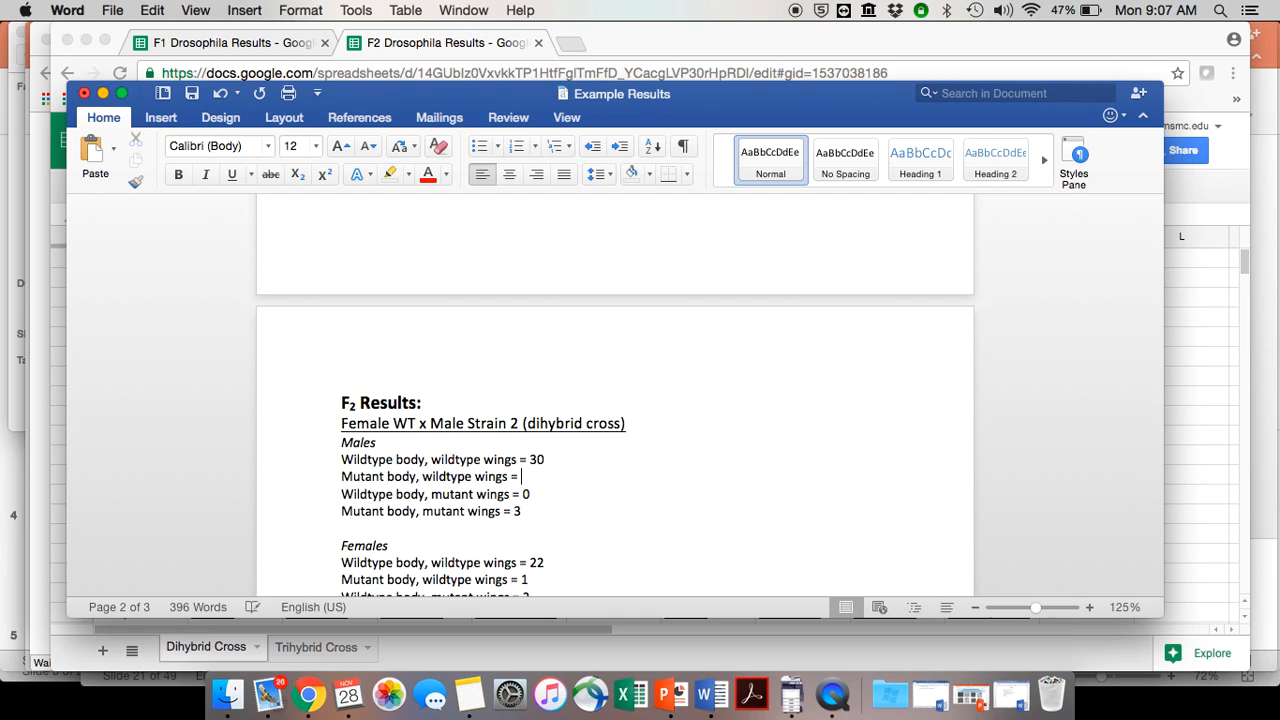
{"action": "key", "text": "Down"}
{"action": "key", "text": "BackSpace"}
{"action": "type", "text": "12"}
{"action": "key", "text": "BackSpace"}
{"action": "type", "text": "3"}
{"action": "scroll", "coordinate": [514, 455], "scroll_direction": "down", "scroll_amount": 5}
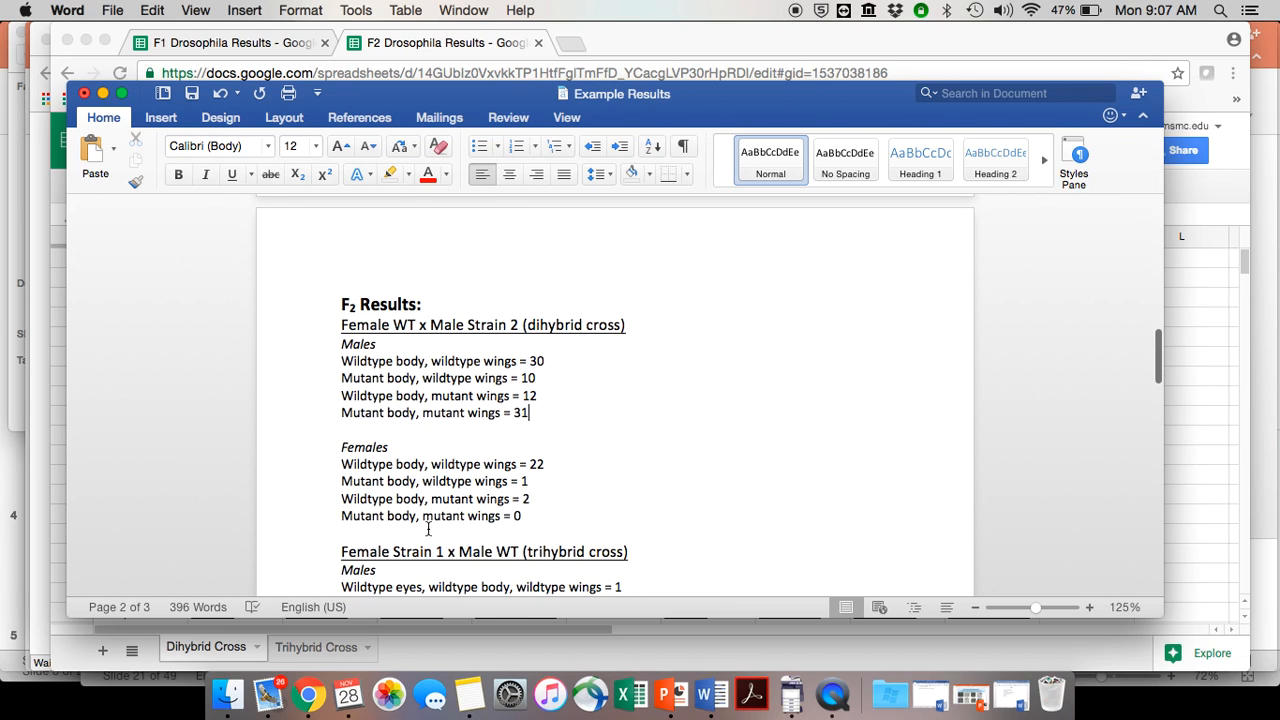
Set the F2 dihybrid female counts to 25 wildtype body/wildtype wings, 11 mutant/wildtype, 12 wildtype/mutant and 23 mutant/mutant.
{"action": "left_click", "coordinate": [549, 464]}
{"action": "key", "text": "BackSpace"}
{"action": "key", "text": "BackSpace"}
{"action": "type", "text": "1"}
{"action": "scroll", "coordinate": [416, 425], "scroll_direction": "up", "scroll_amount": 1}
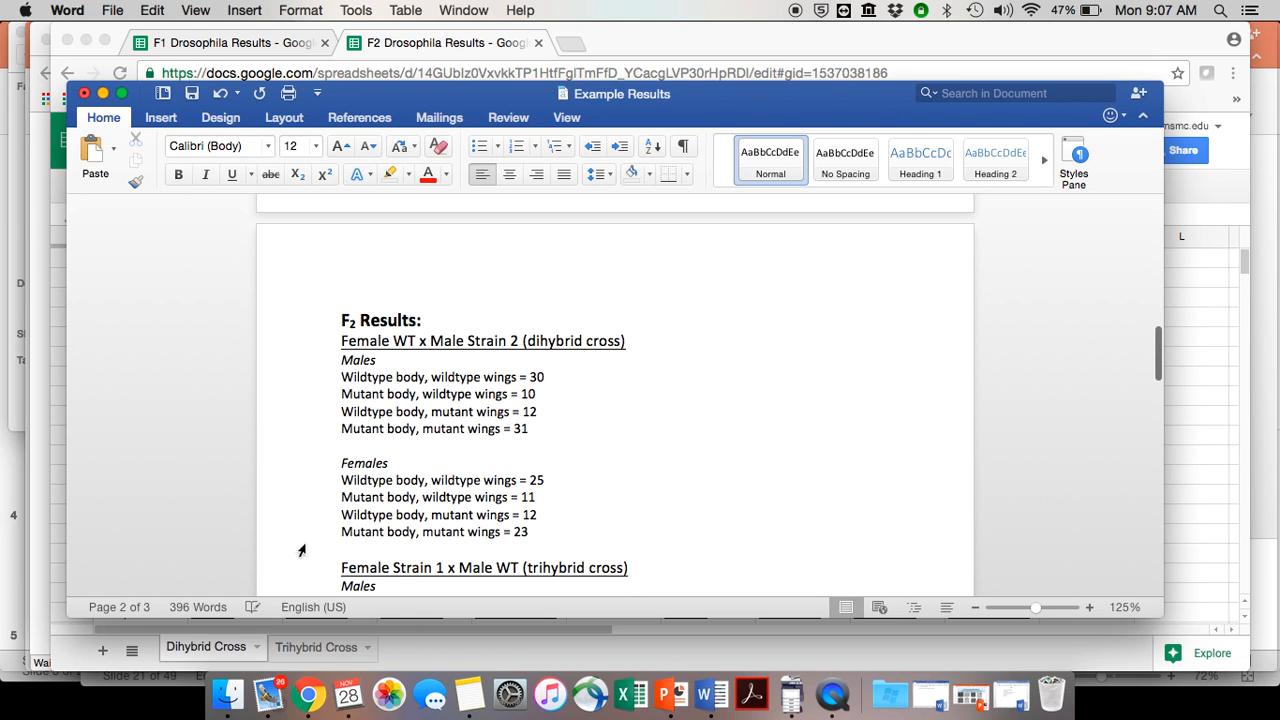
Compare the Frequent Fliers row of the F2 Dihybrid Cross sheet in Chrome with the F2 Female WT x Male Strain 2 results in Word.
{"action": "left_click", "coordinate": [241, 646]}
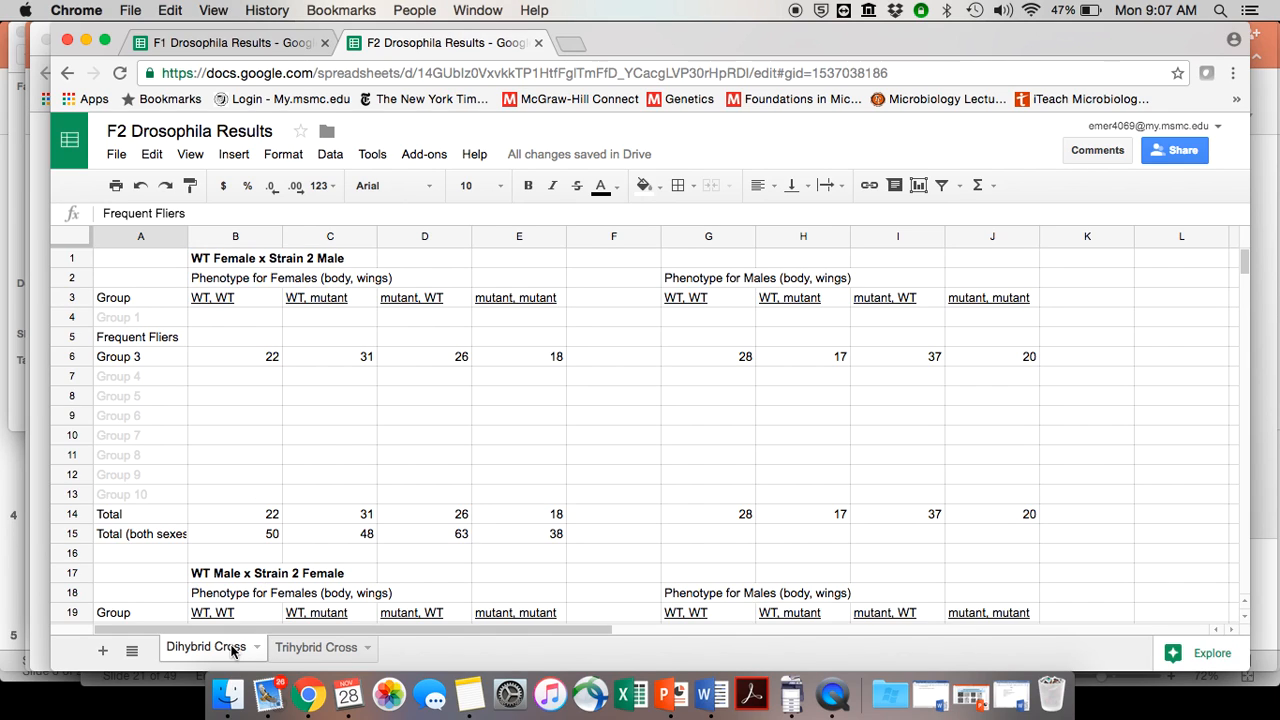
{"action": "left_click", "coordinate": [165, 342]}
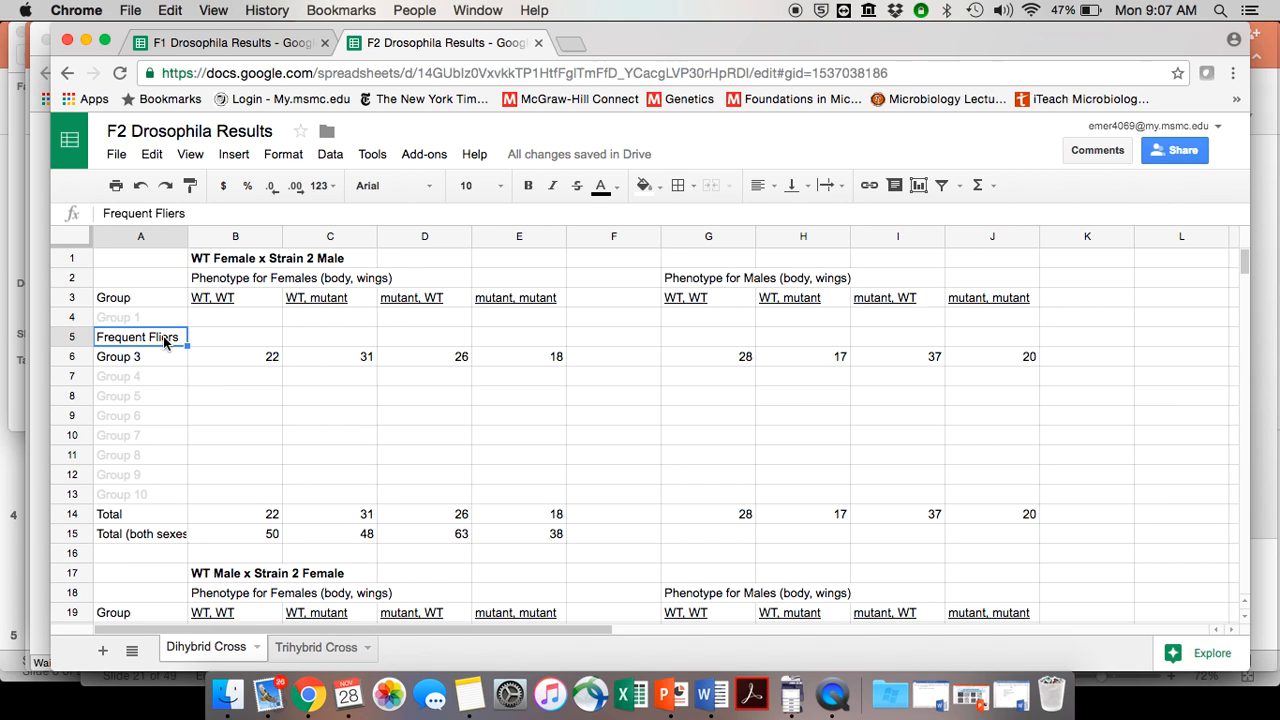
{"action": "left_click", "coordinate": [711, 694]}
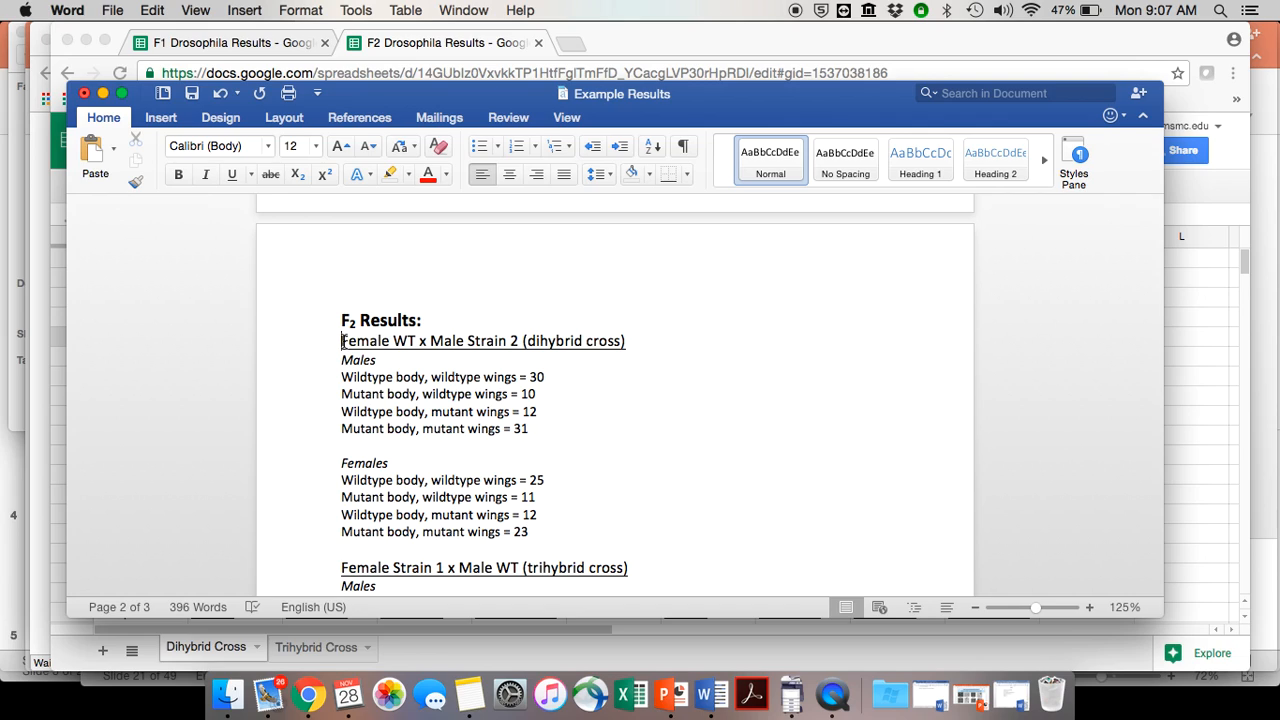
{"action": "left_click", "coordinate": [343, 341]}
{"action": "left_click", "coordinate": [324, 694]}
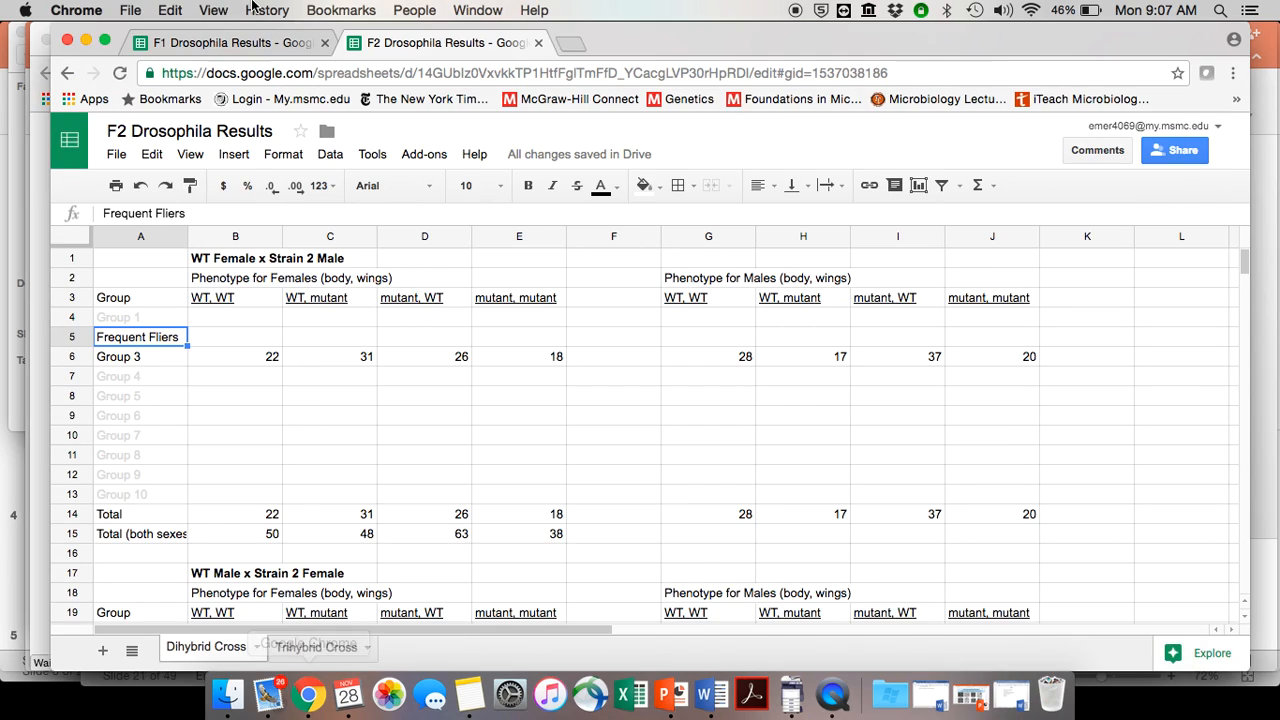
Examine both dihybrid crosses in the F1 Drosophila Results spreadsheet, including the empty WT Male x Strain 2 Female rows.
{"action": "left_click", "coordinate": [228, 45]}
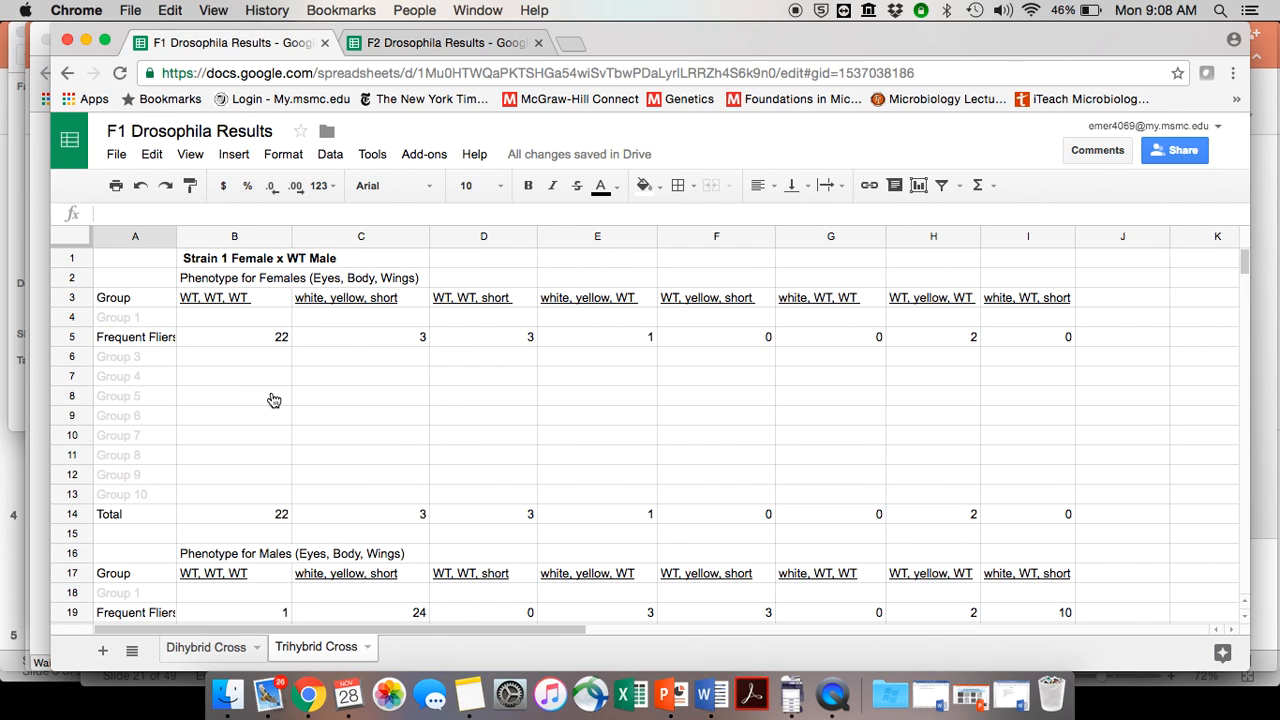
{"action": "left_click", "coordinate": [206, 647]}
{"action": "scroll", "coordinate": [283, 440], "scroll_direction": "down", "scroll_amount": 5}
{"action": "scroll", "coordinate": [283, 433], "scroll_direction": "up", "scroll_amount": 5}
{"action": "left_click", "coordinate": [271, 310]}
{"action": "scroll", "coordinate": [271, 310], "scroll_direction": "down", "scroll_amount": 3}
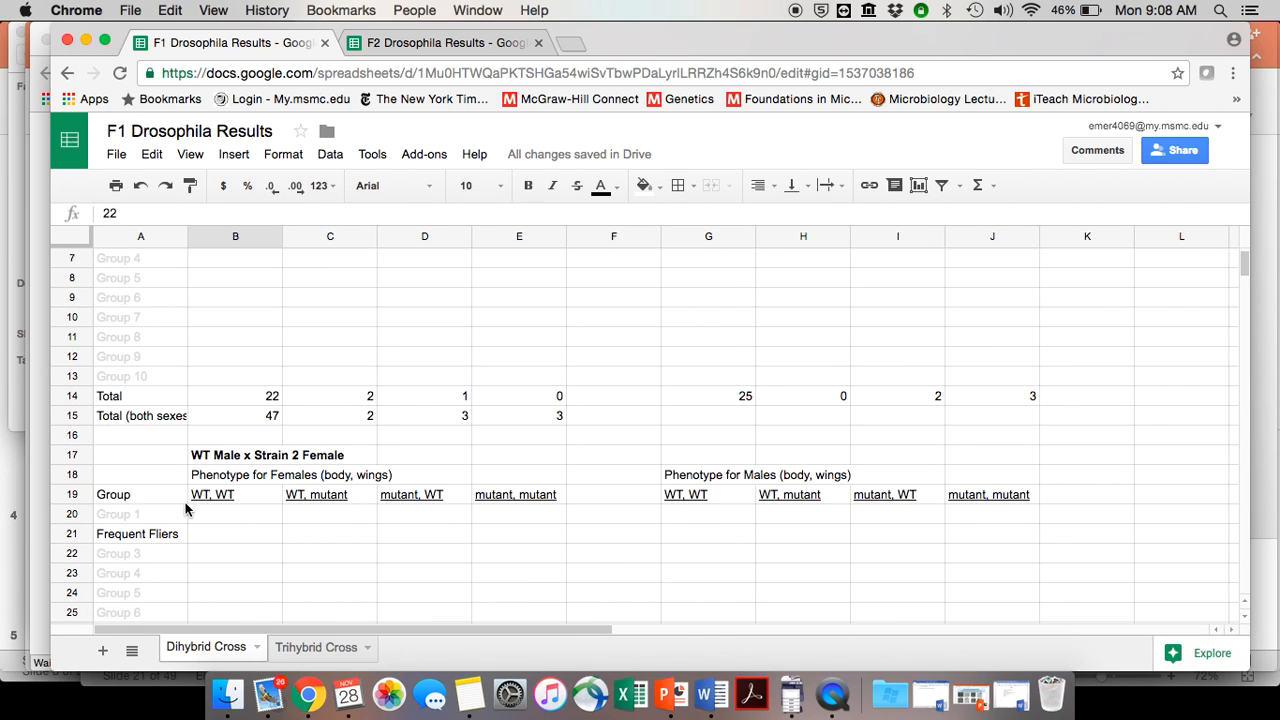
{"action": "left_click", "coordinate": [200, 516]}
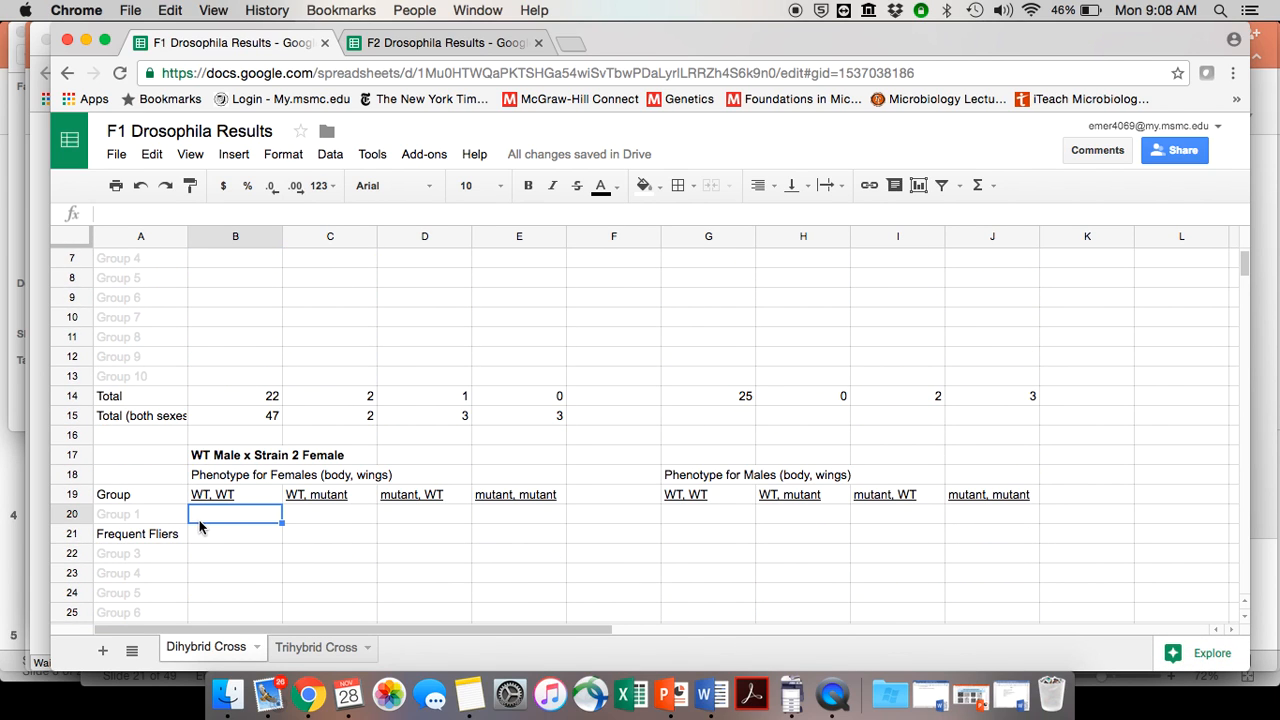
Examine the female and male tables in the F1 Trihybrid Cross sheet, down to the totals for both sexes.
{"action": "left_click", "coordinate": [290, 647]}
{"action": "scroll", "coordinate": [238, 375], "scroll_direction": "down", "scroll_amount": 1}
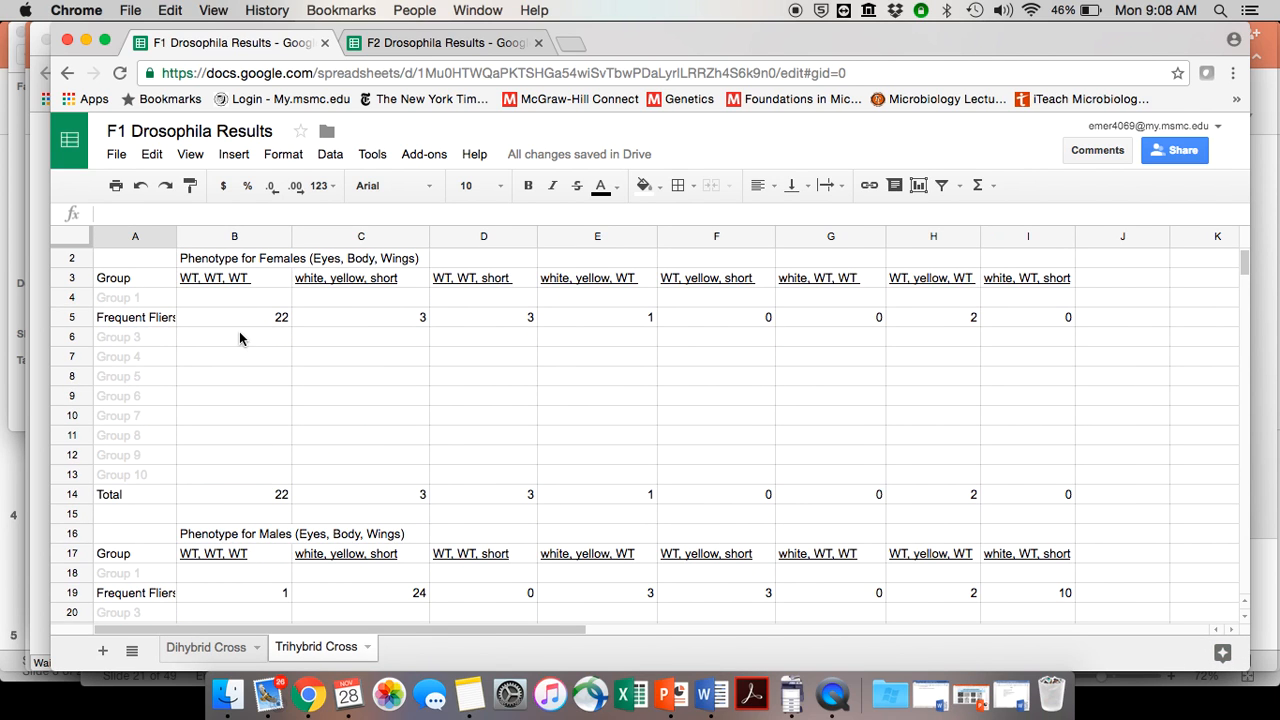
{"action": "left_click", "coordinate": [239, 322]}
{"action": "left_click", "coordinate": [240, 582]}
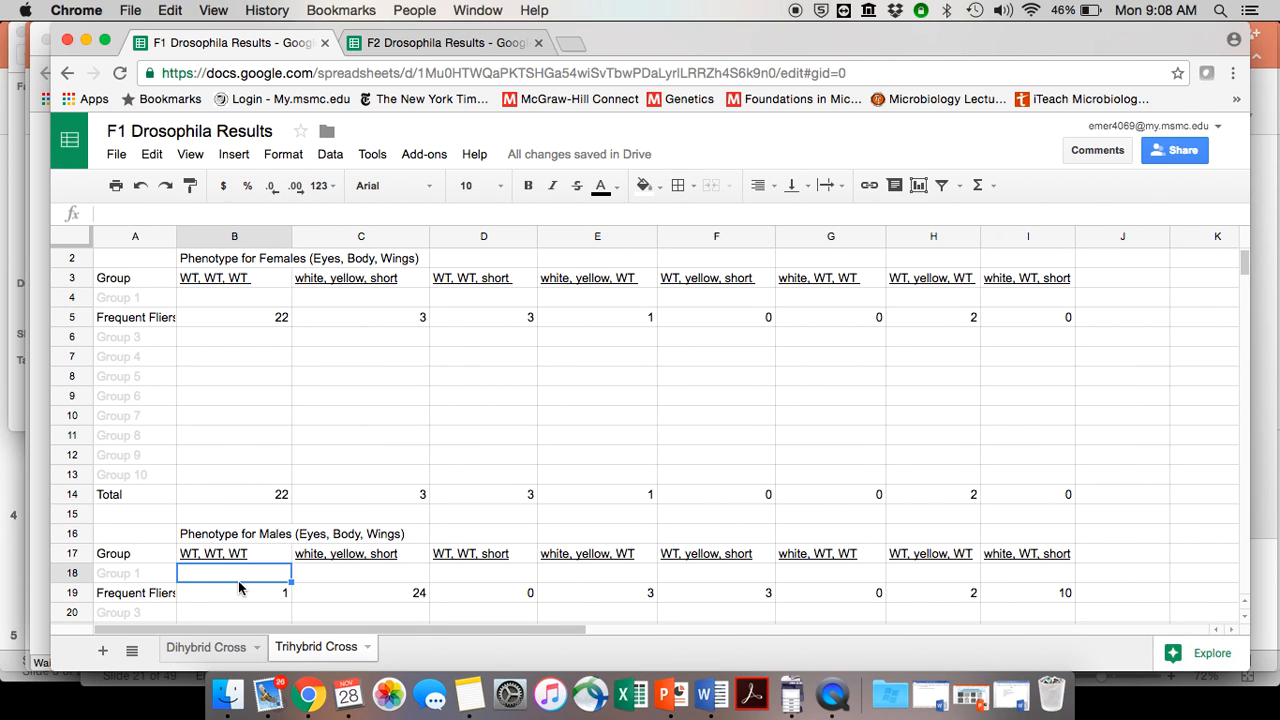
{"action": "scroll", "coordinate": [240, 586], "scroll_direction": "down", "scroll_amount": 8}
{"action": "left_click", "coordinate": [238, 440]}
{"action": "scroll", "coordinate": [240, 442], "scroll_direction": "down", "scroll_amount": 8}
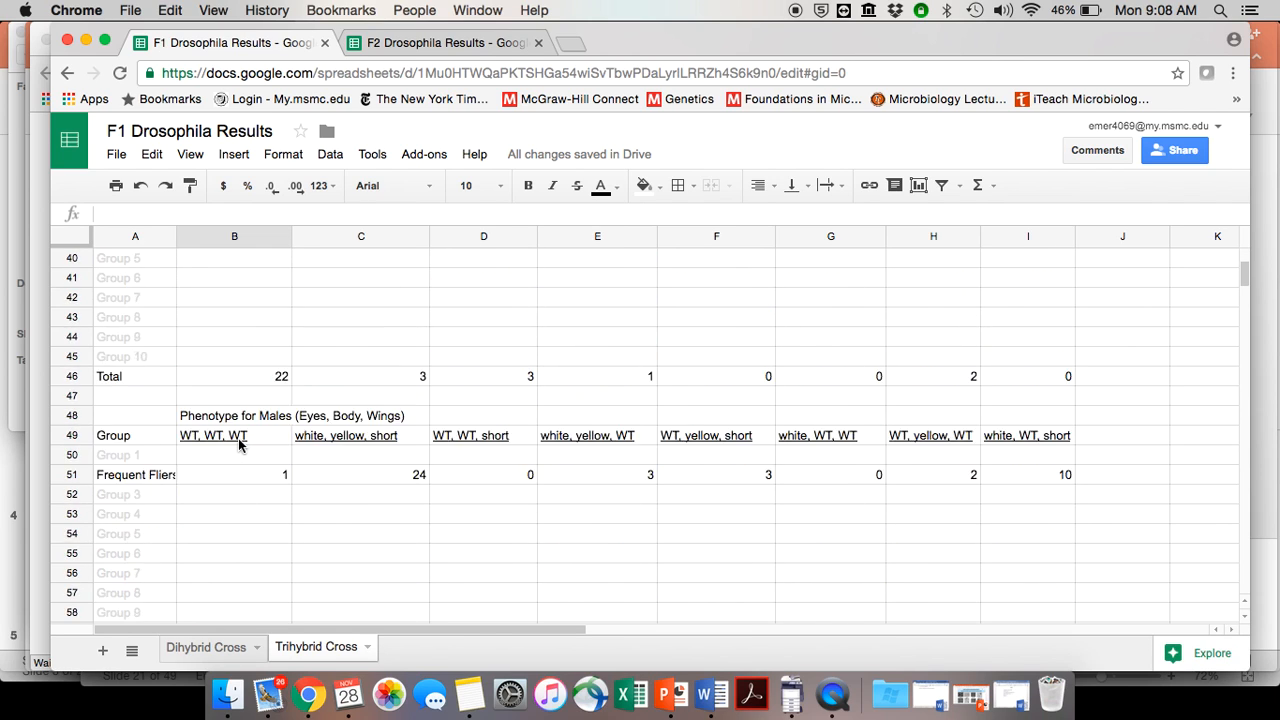
{"action": "left_click", "coordinate": [252, 262]}
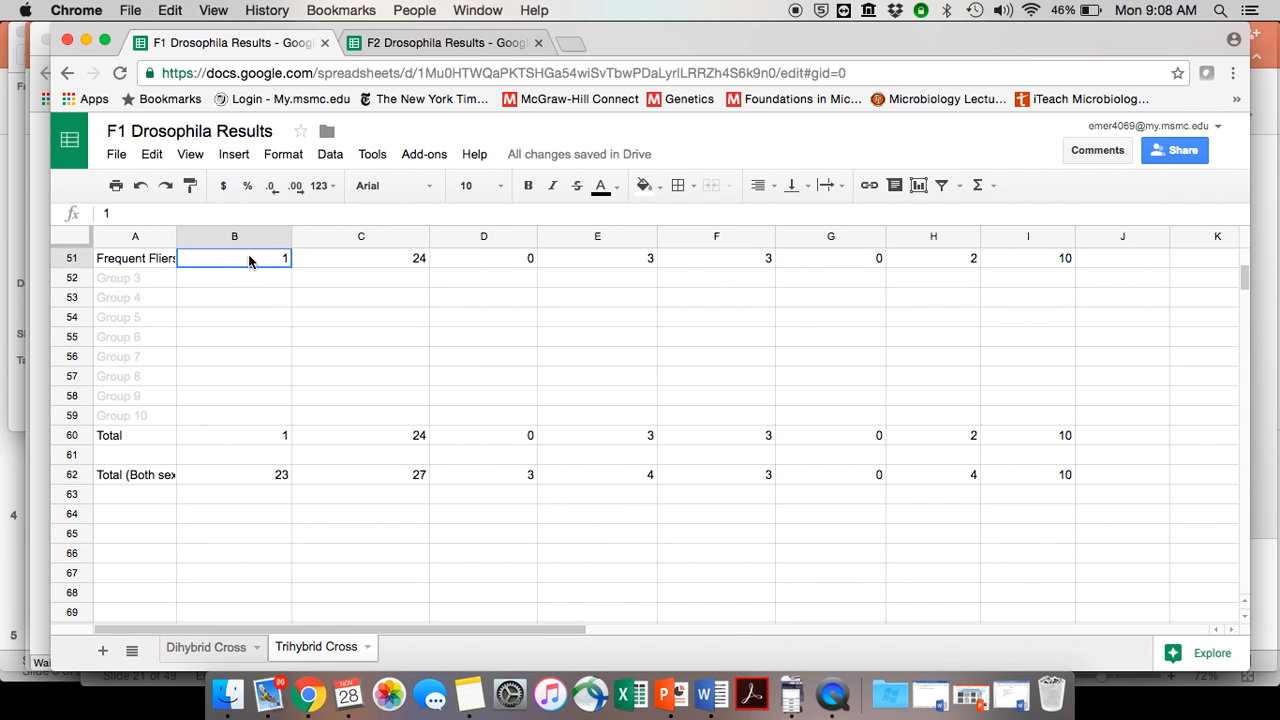
Switch to the F2 Drosophila Results spreadsheet and examine the Frequent Fliers rows of both dihybrid crosses.
{"action": "left_click", "coordinate": [423, 44]}
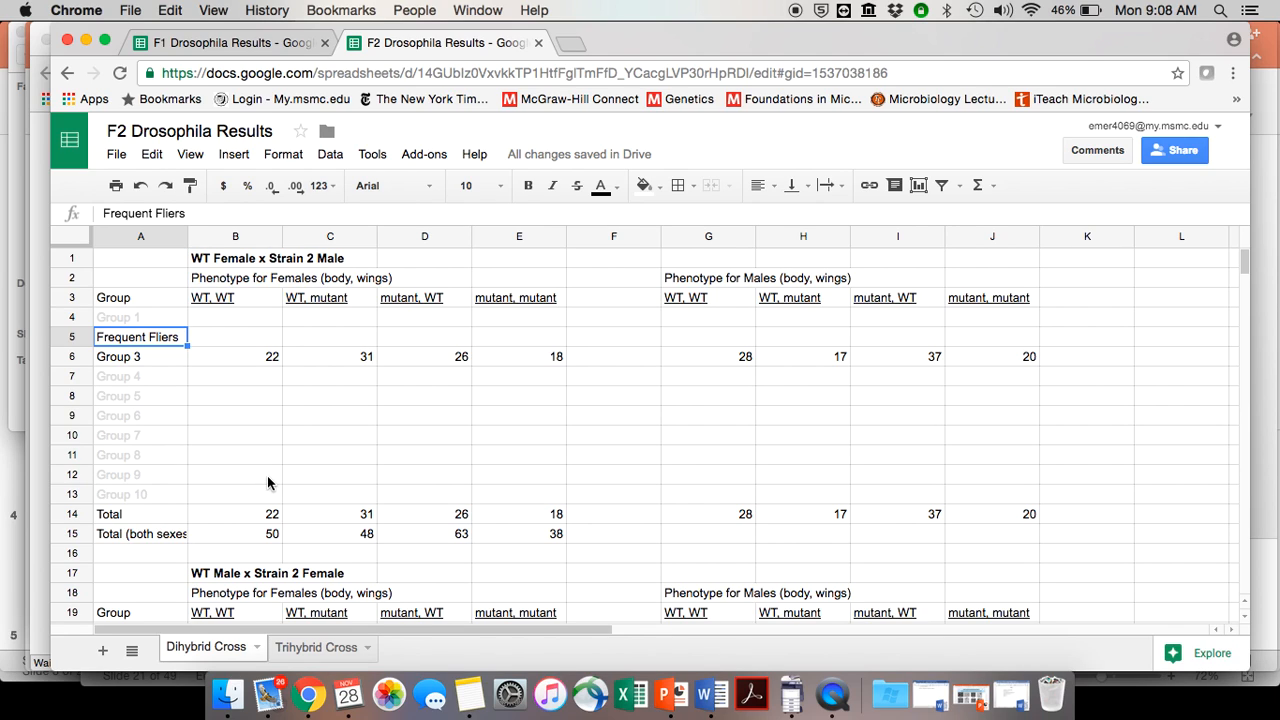
{"action": "left_click", "coordinate": [217, 332]}
{"action": "scroll", "coordinate": [215, 323], "scroll_direction": "down", "scroll_amount": 3}
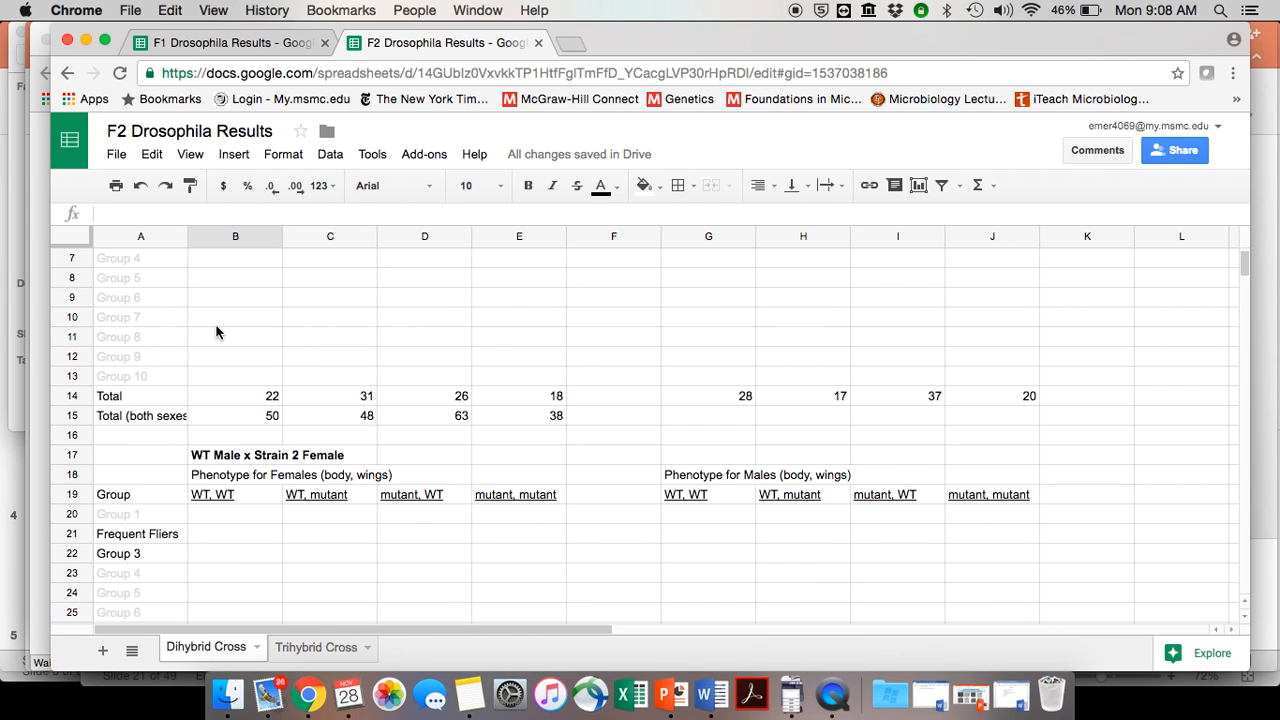
{"action": "left_click", "coordinate": [225, 520]}
{"action": "scroll", "coordinate": [212, 480], "scroll_direction": "up", "scroll_amount": 3}
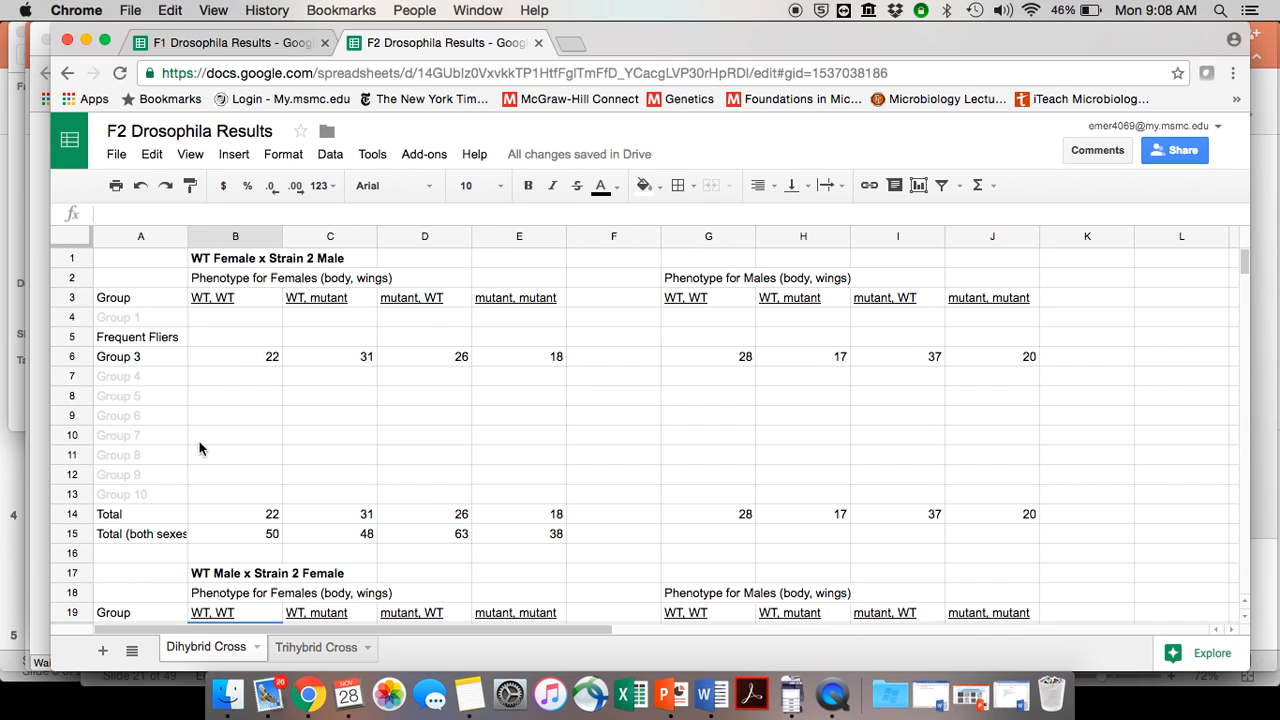
{"action": "left_click", "coordinate": [222, 360]}
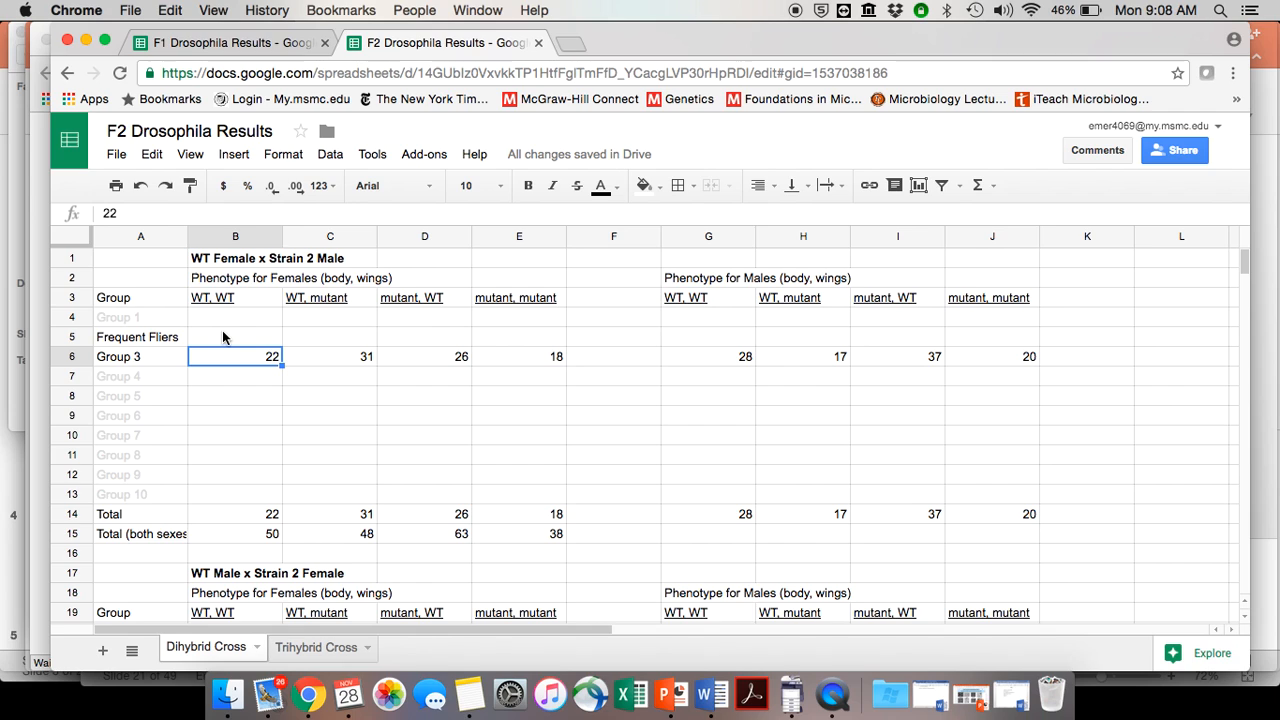
Check the F2 male dihybrid counts in Word, then enter 30 for Frequent Fliers under the females' WT, WT phenotype in Chrome.
{"action": "left_click", "coordinate": [710, 694]}
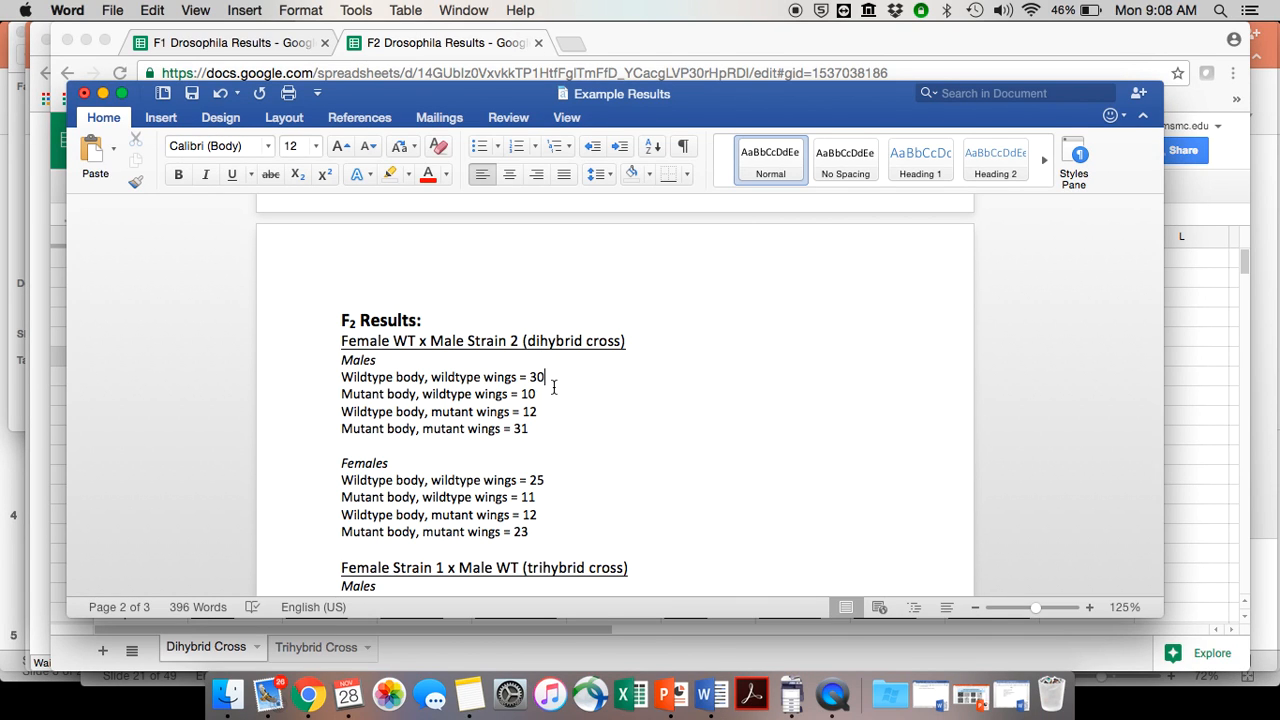
{"action": "left_click", "coordinate": [530, 429]}
{"action": "left_click", "coordinate": [310, 694]}
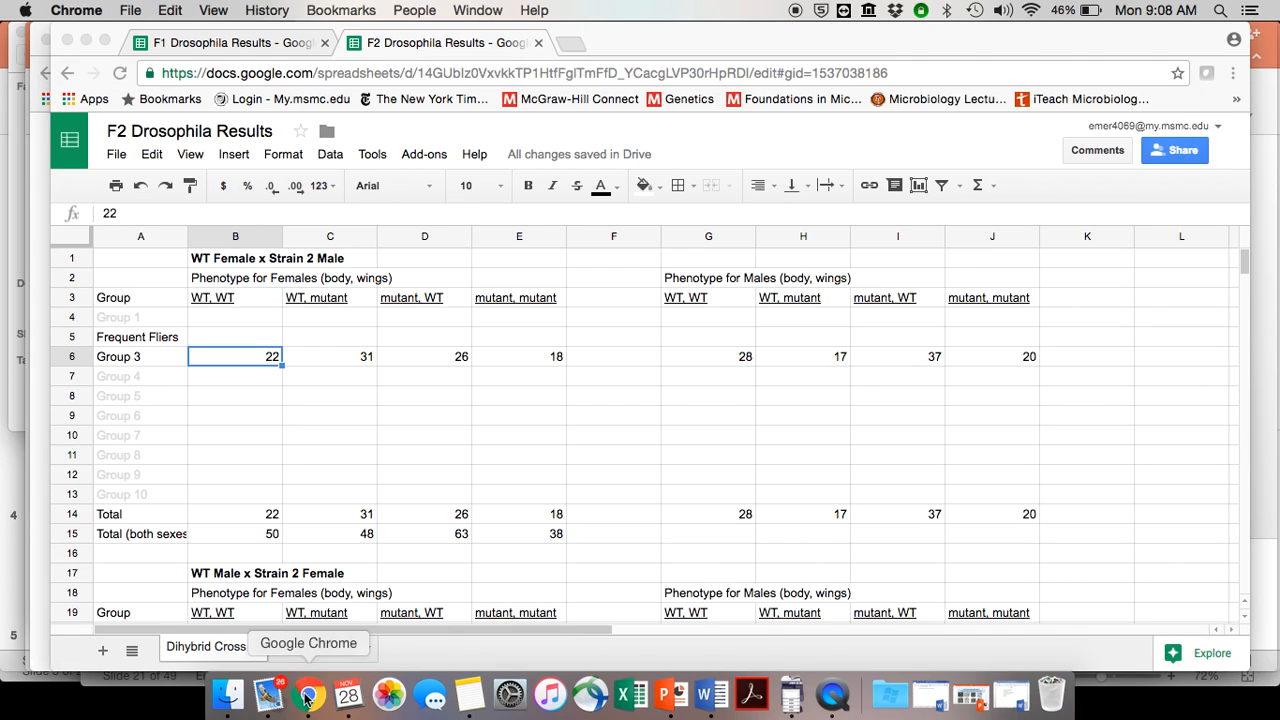
{"action": "left_click", "coordinate": [267, 339]}
{"action": "type", "text": "30"}
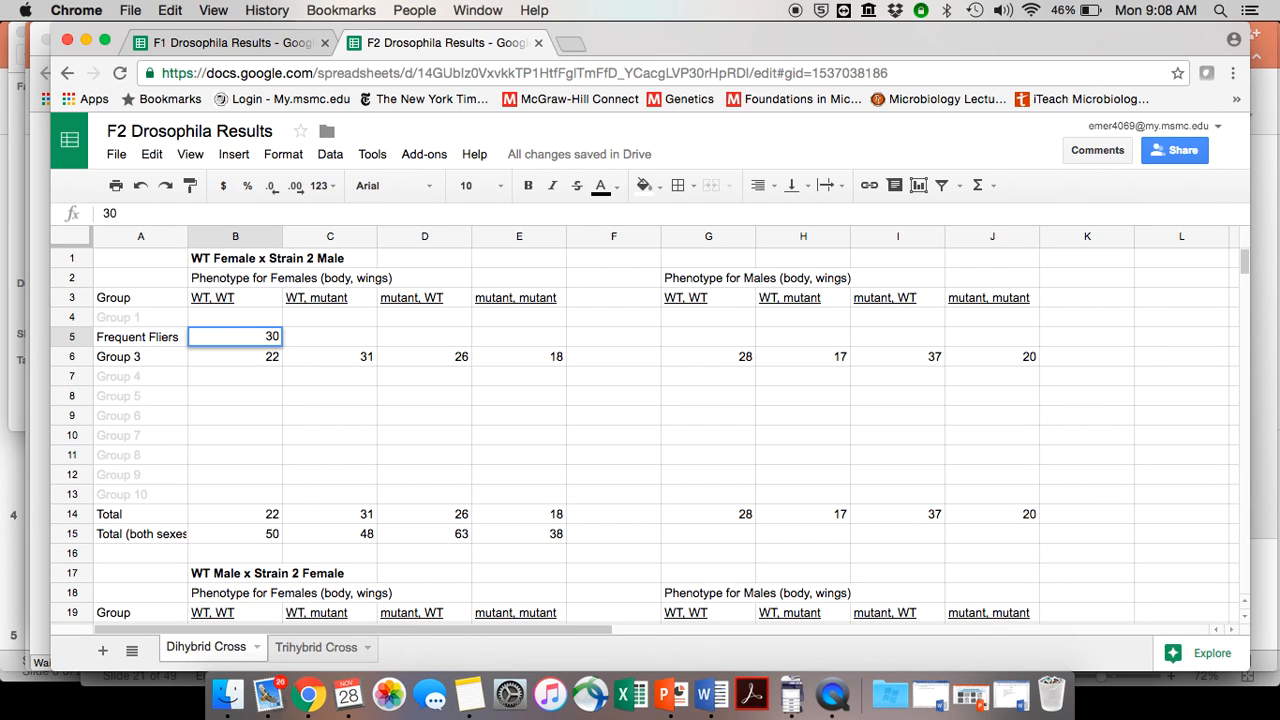
{"action": "key", "text": "Tab"}
Look up the mutant body, wildtype wings count in Word and enter 10 in the Frequent Fliers females' mutant, WT cell in Chrome.
{"action": "left_click", "coordinate": [711, 694]}
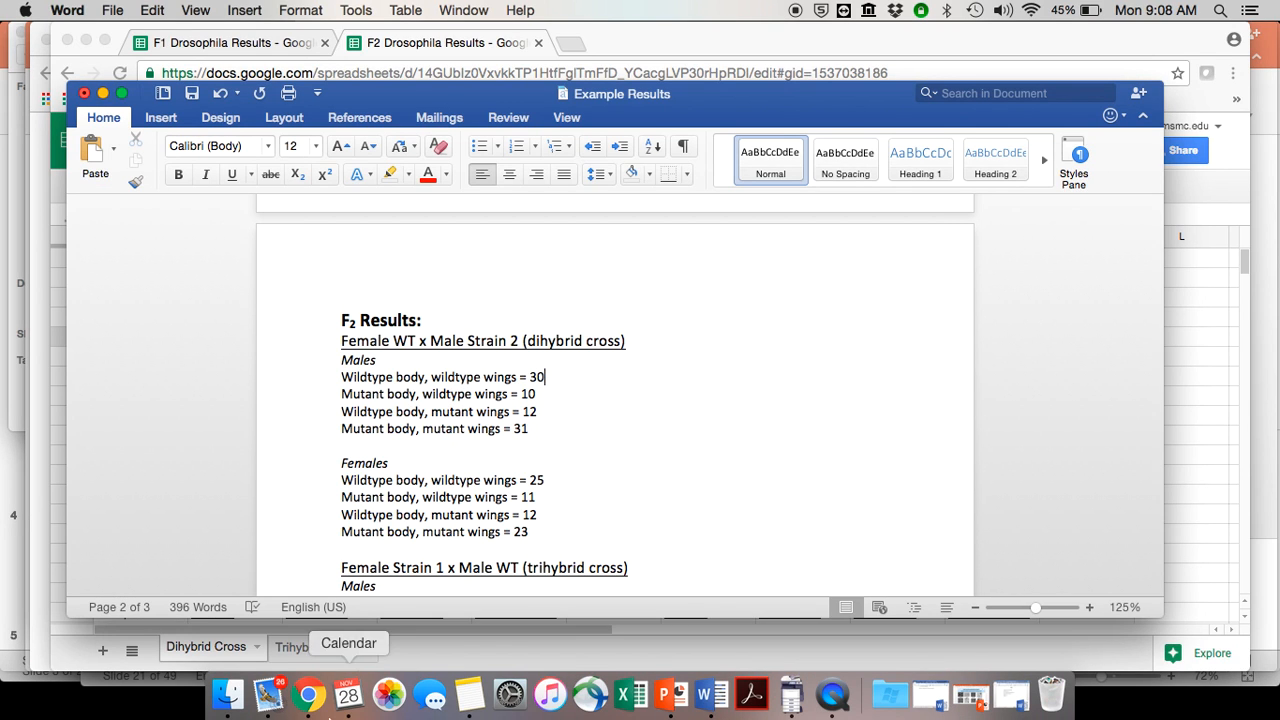
{"action": "left_click", "coordinate": [309, 694]}
{"action": "left_click", "coordinate": [412, 337]}
{"action": "type", "text": "10"}
{"action": "key", "text": "Return"}
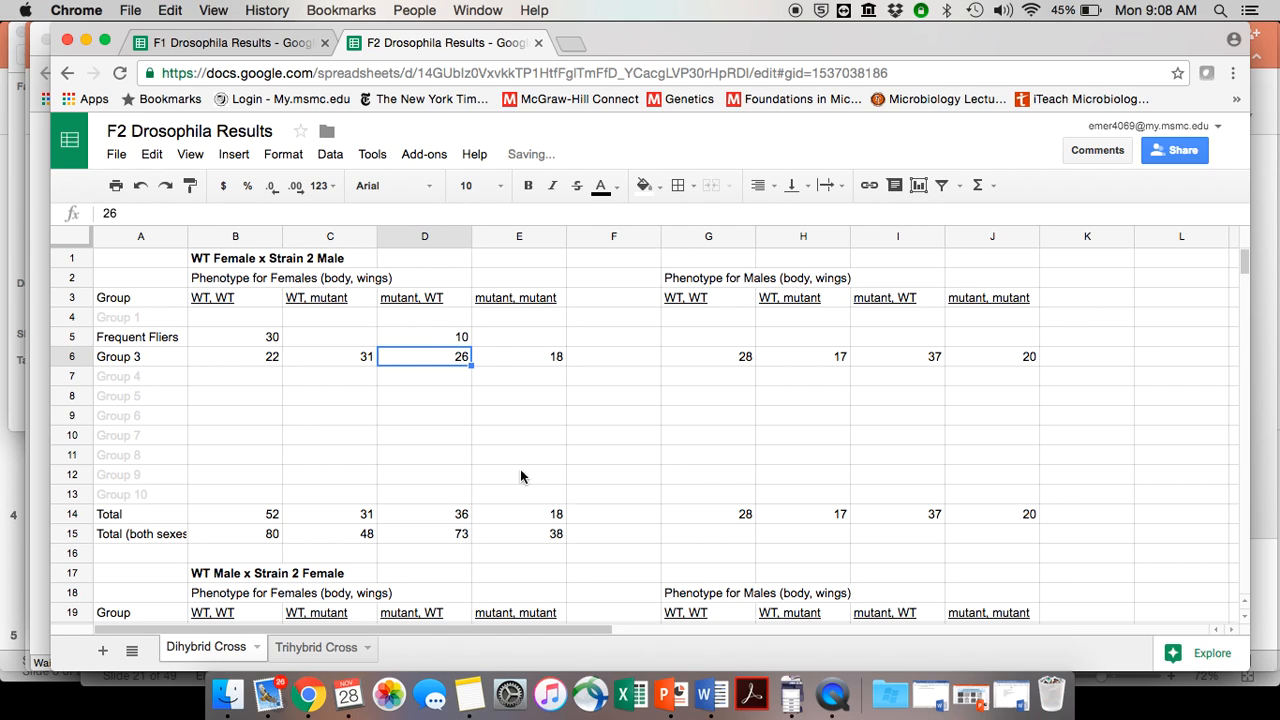
Look up the wildtype body, mutant wings count in Word and enter 12 in the Frequent Fliers females' WT, mutant cell in Chrome.
{"action": "left_click", "coordinate": [710, 694]}
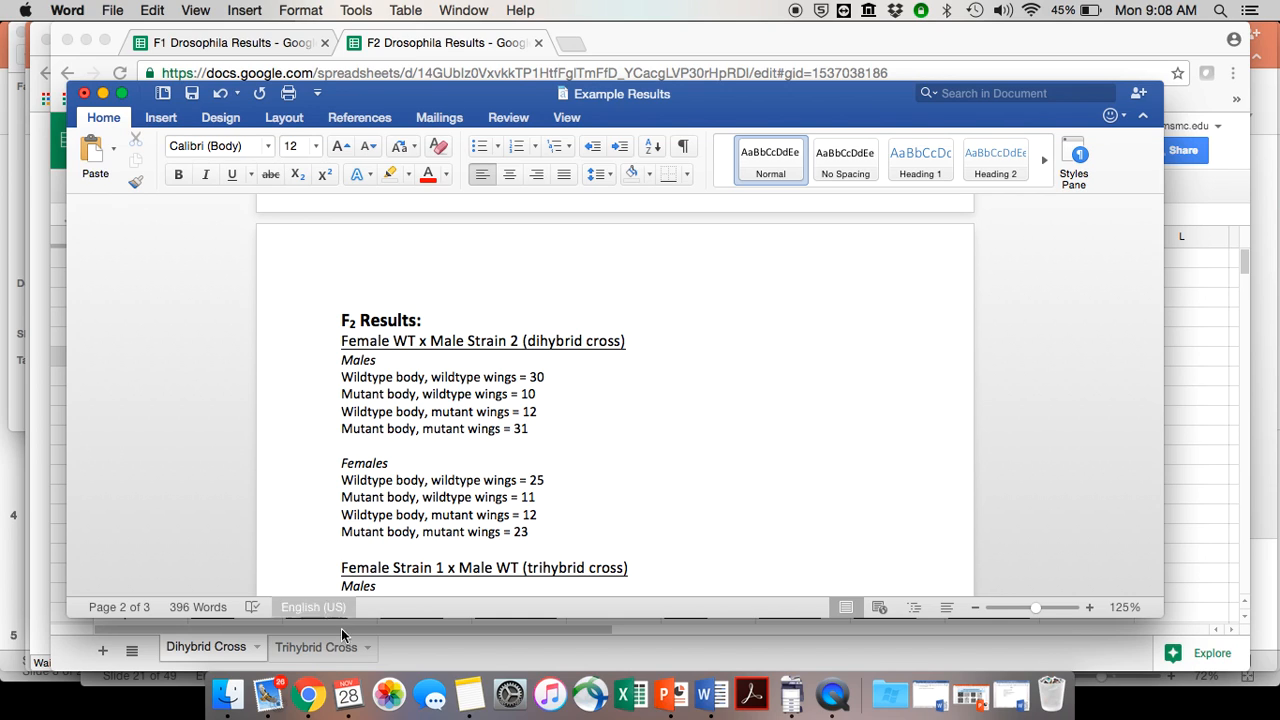
{"action": "left_click", "coordinate": [308, 697]}
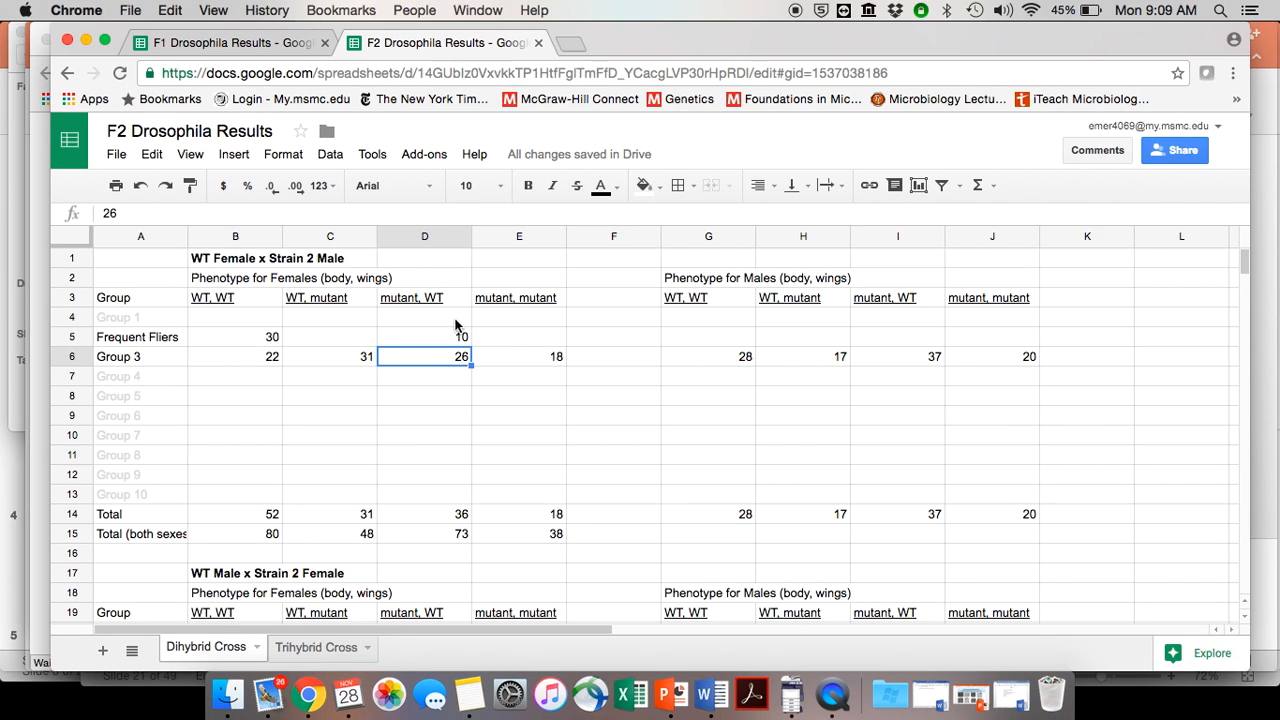
{"action": "left_click", "coordinate": [353, 333]}
{"action": "type", "text": "12"}
{"action": "key", "text": "Return"}
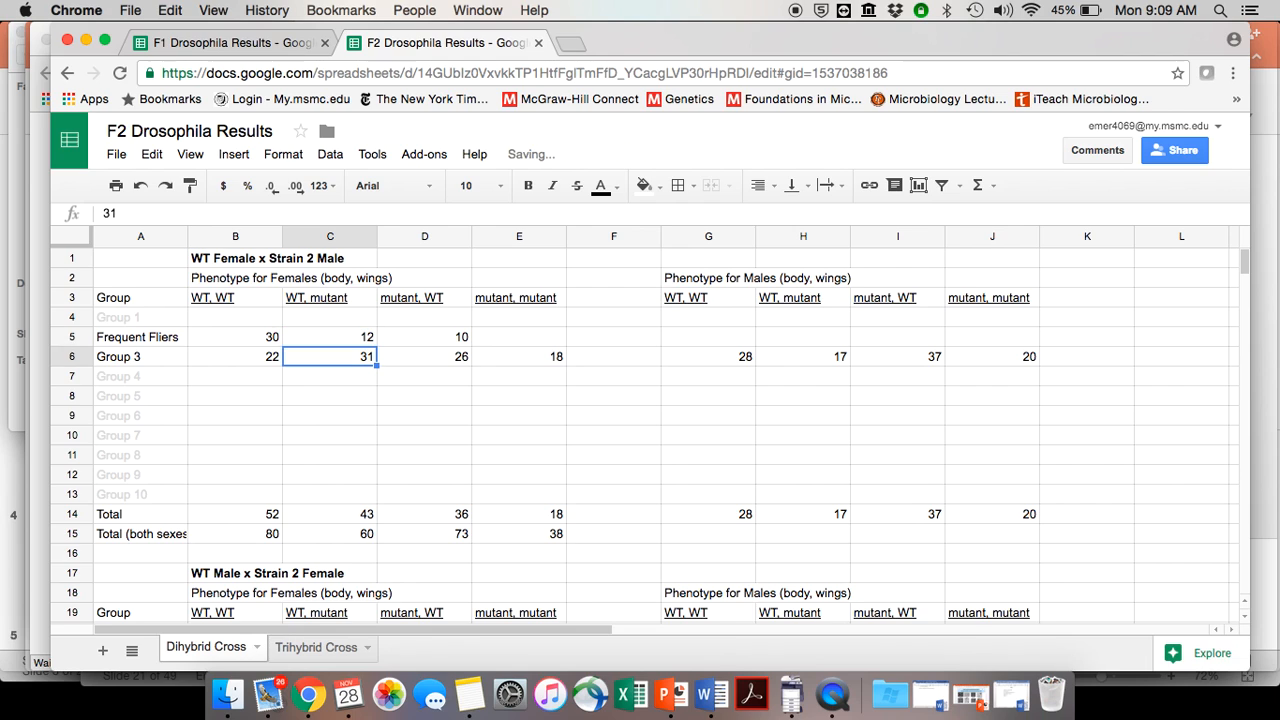
{"action": "left_click", "coordinate": [265, 257]}
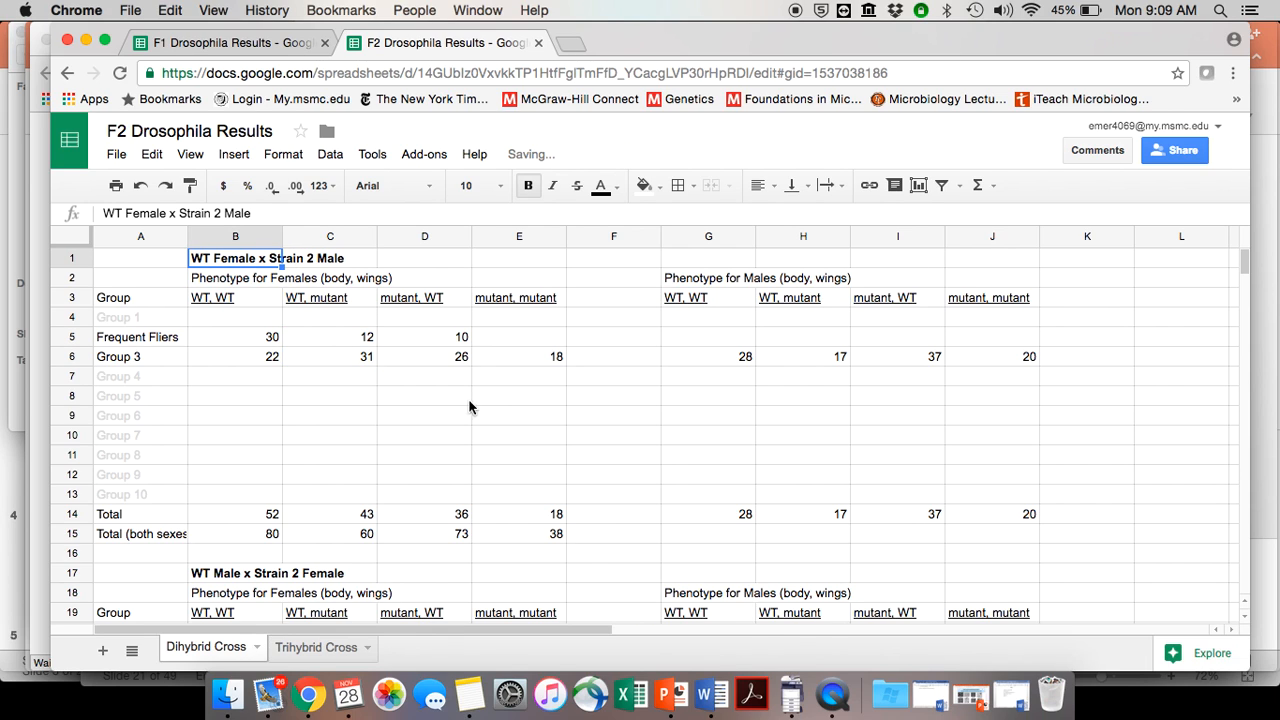
Check the cross and remaining male count in Word, then enter 31 in the Frequent Fliers females' mutant, mutant cell in Chrome.
{"action": "left_click", "coordinate": [712, 697]}
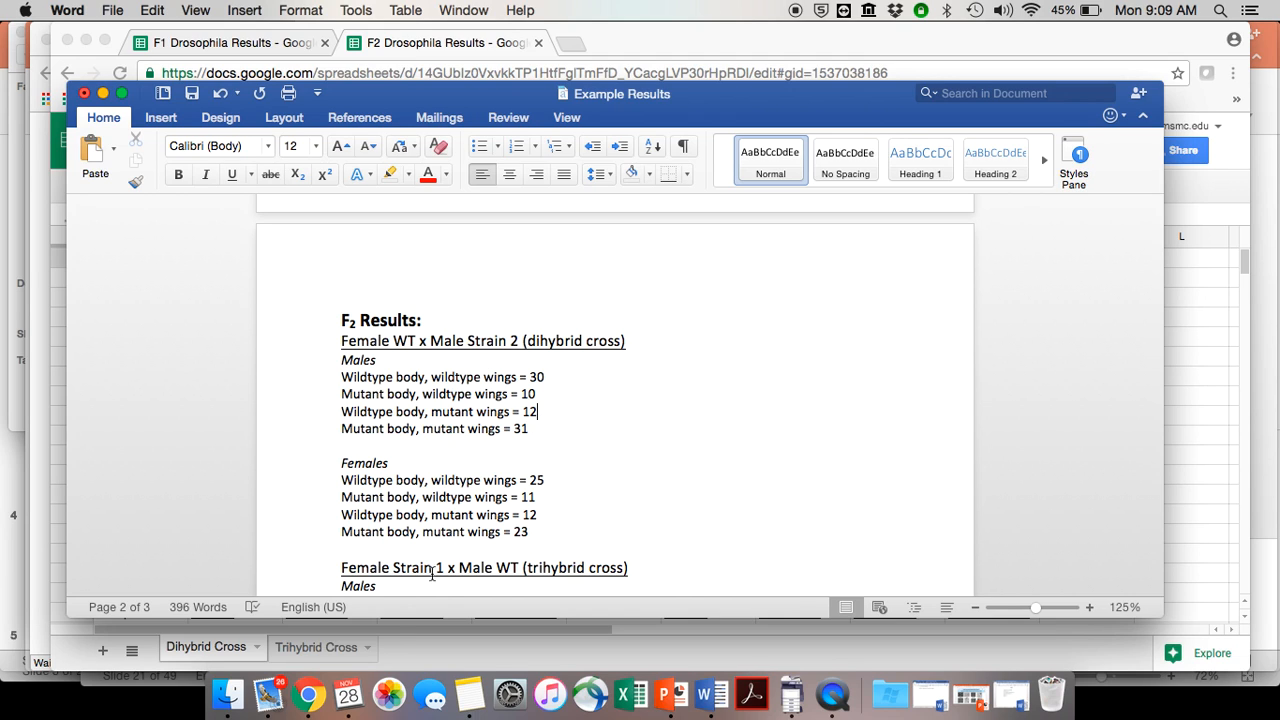
{"action": "left_click", "coordinate": [309, 697]}
{"action": "scroll", "coordinate": [366, 449], "scroll_direction": "down", "scroll_amount": 4}
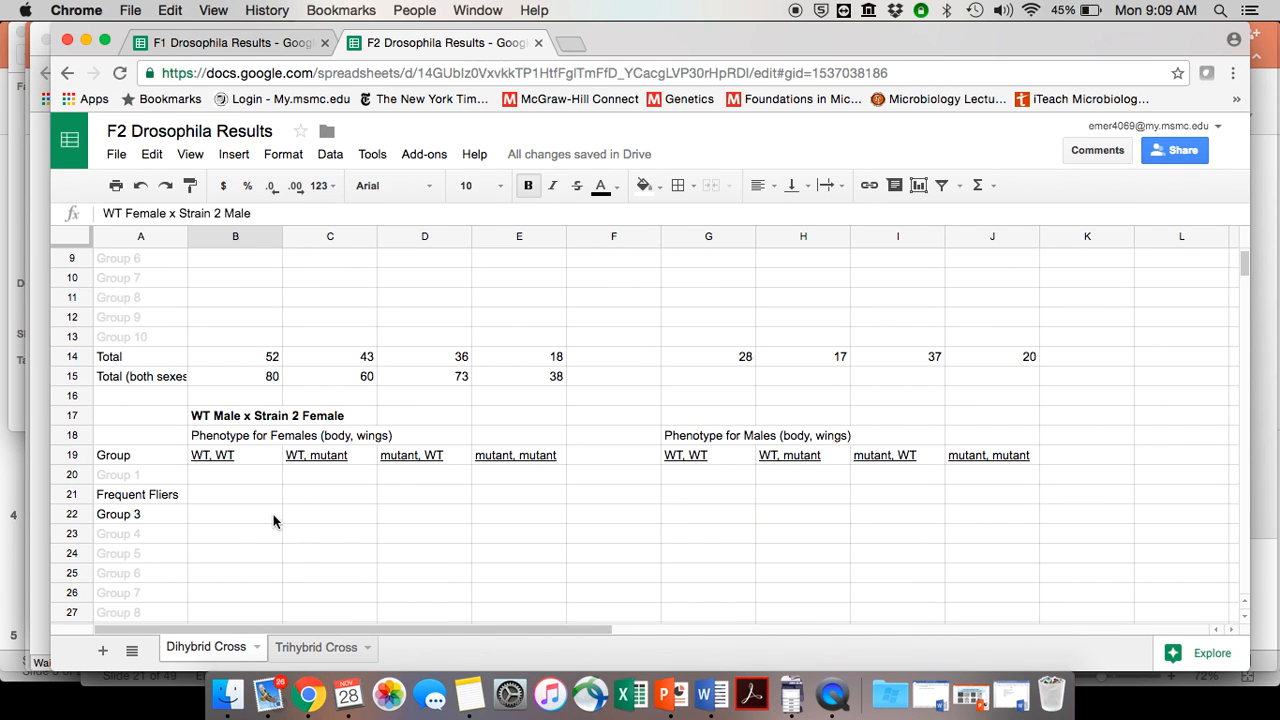
{"action": "scroll", "coordinate": [623, 494], "scroll_direction": "up", "scroll_amount": 4}
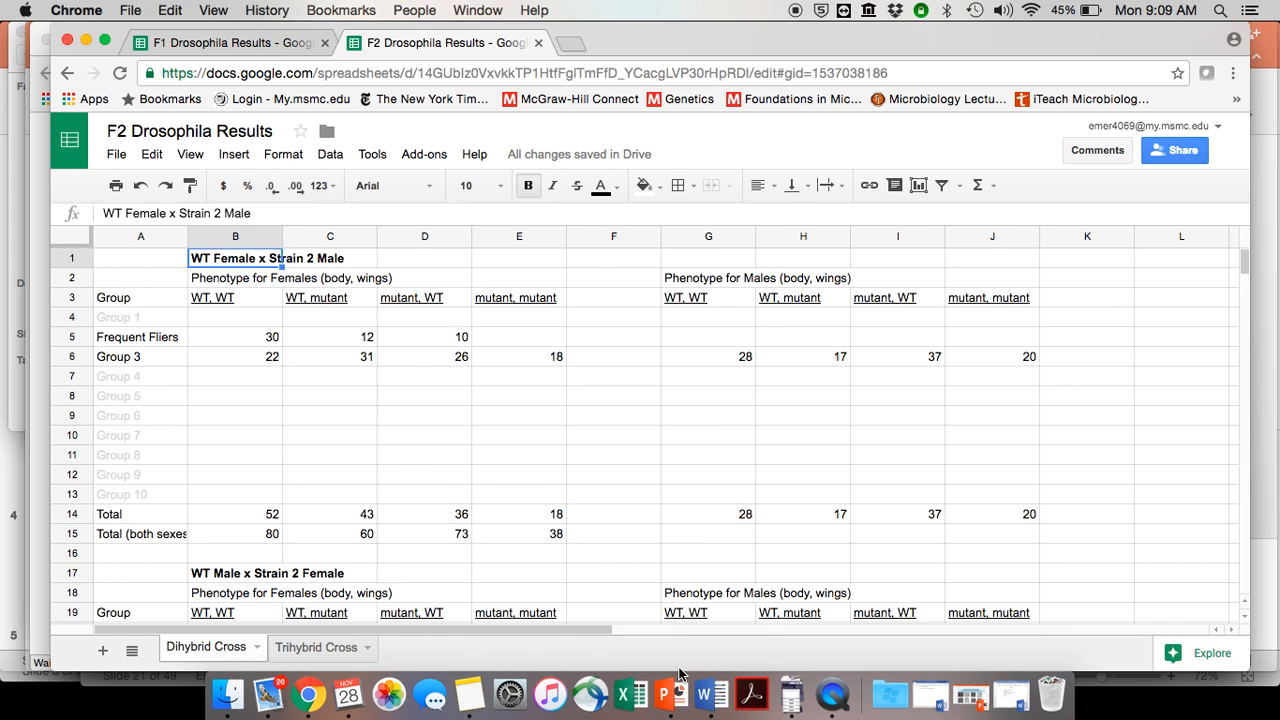
{"action": "left_click", "coordinate": [711, 694]}
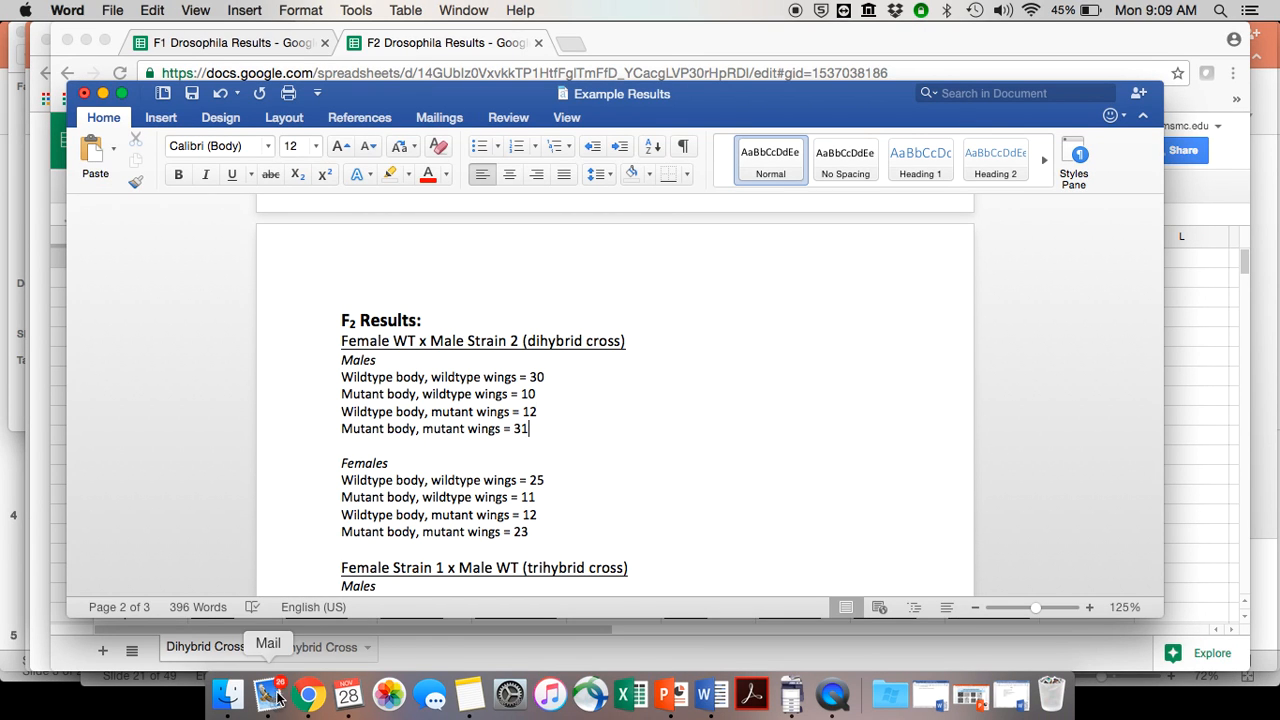
{"action": "left_click", "coordinate": [308, 695]}
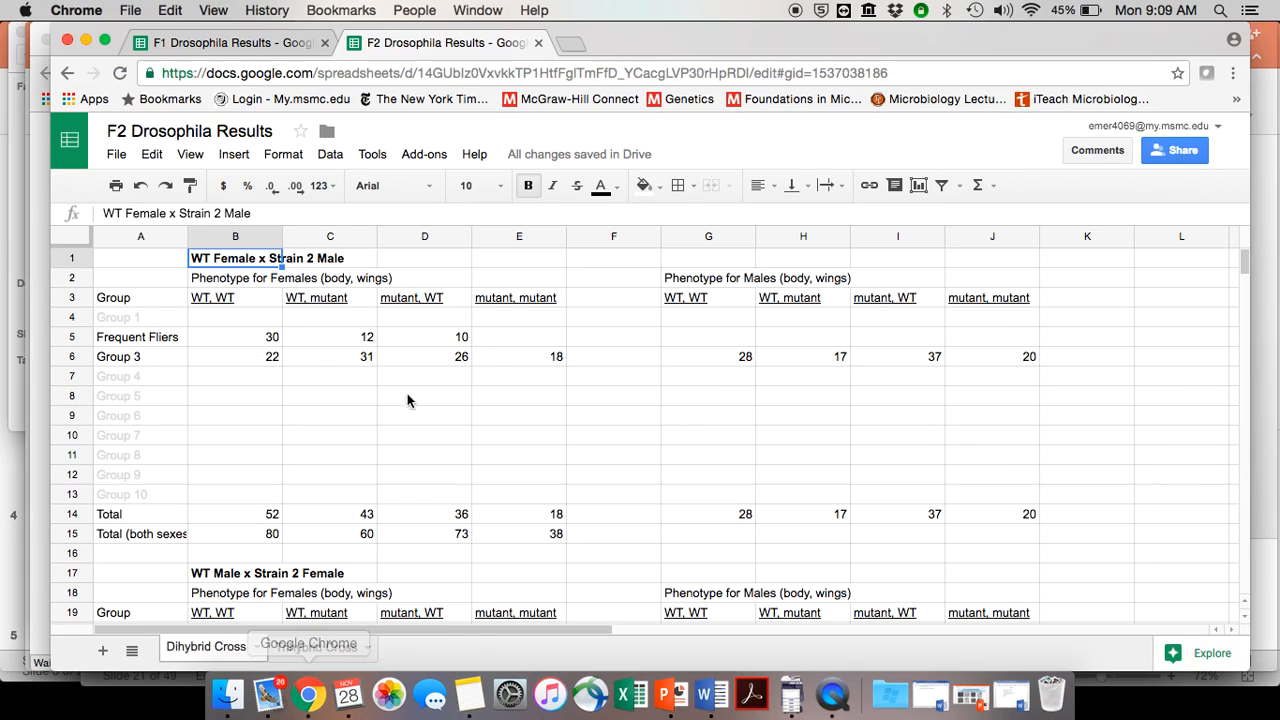
{"action": "left_click", "coordinate": [493, 337]}
{"action": "type", "text": "31"}
{"action": "key", "text": "Return"}
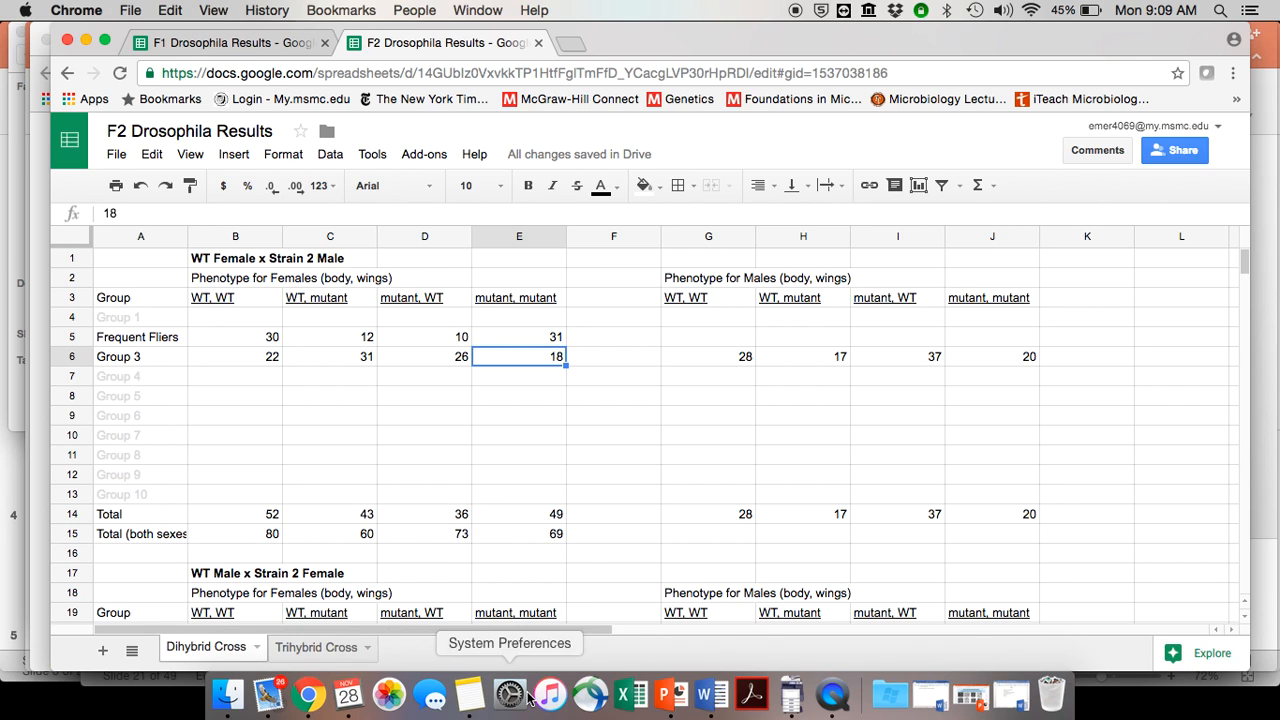
Recheck the sex of the counts in Word, then move the four Frequent Fliers values in Chrome from the females' columns to the males' columns.
{"action": "left_click", "coordinate": [715, 705]}
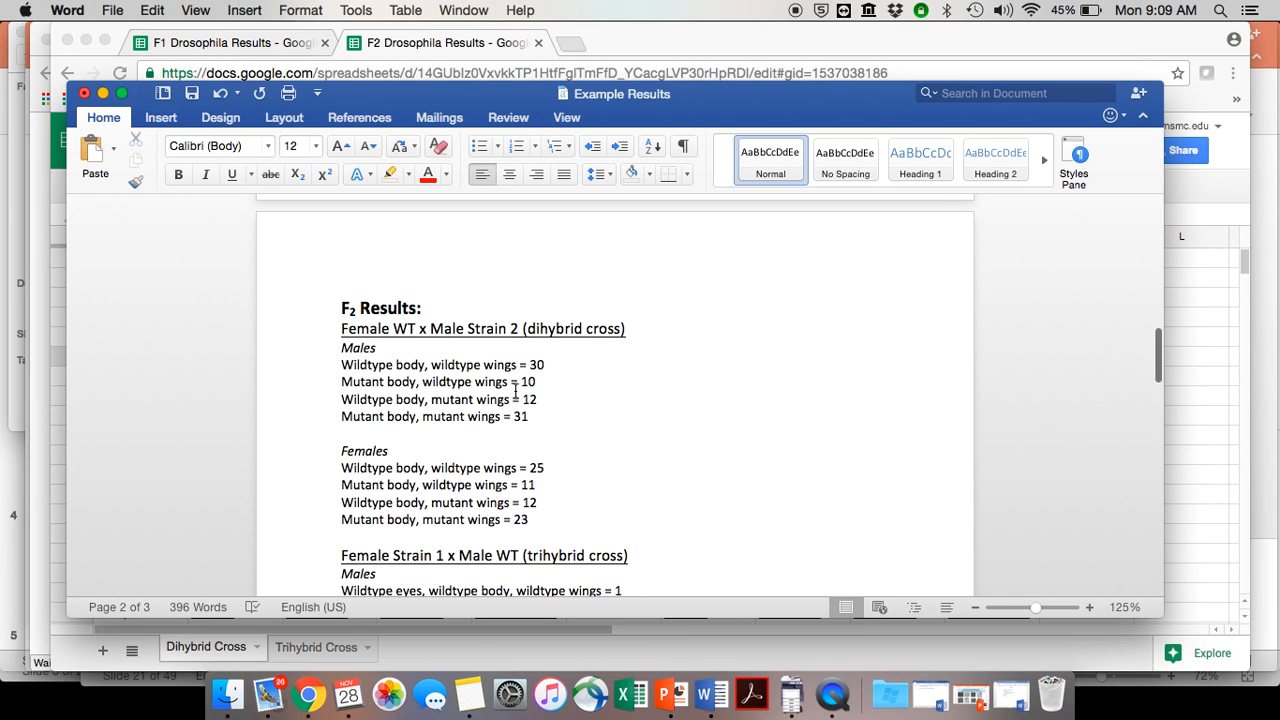
{"action": "left_click", "coordinate": [310, 693]}
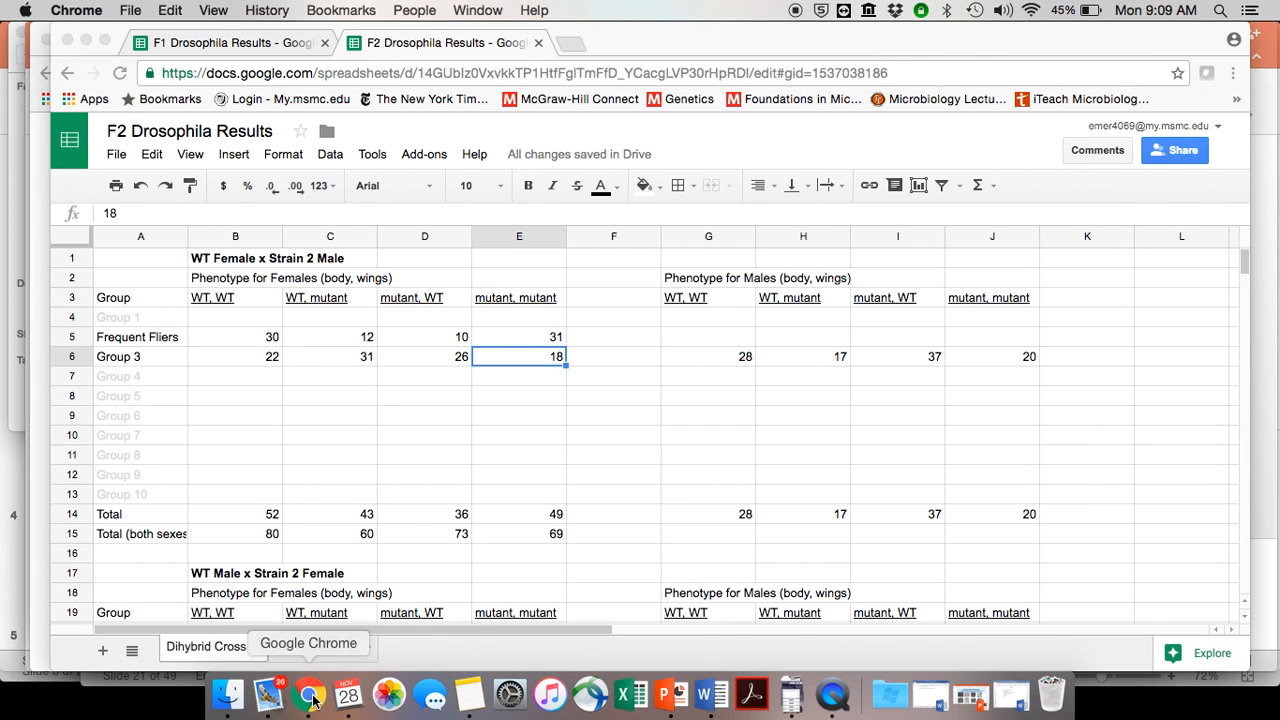
{"action": "left_click", "coordinate": [292, 283]}
{"action": "left_click_drag", "start_coordinate": [268, 345], "coordinate": [517, 333]}
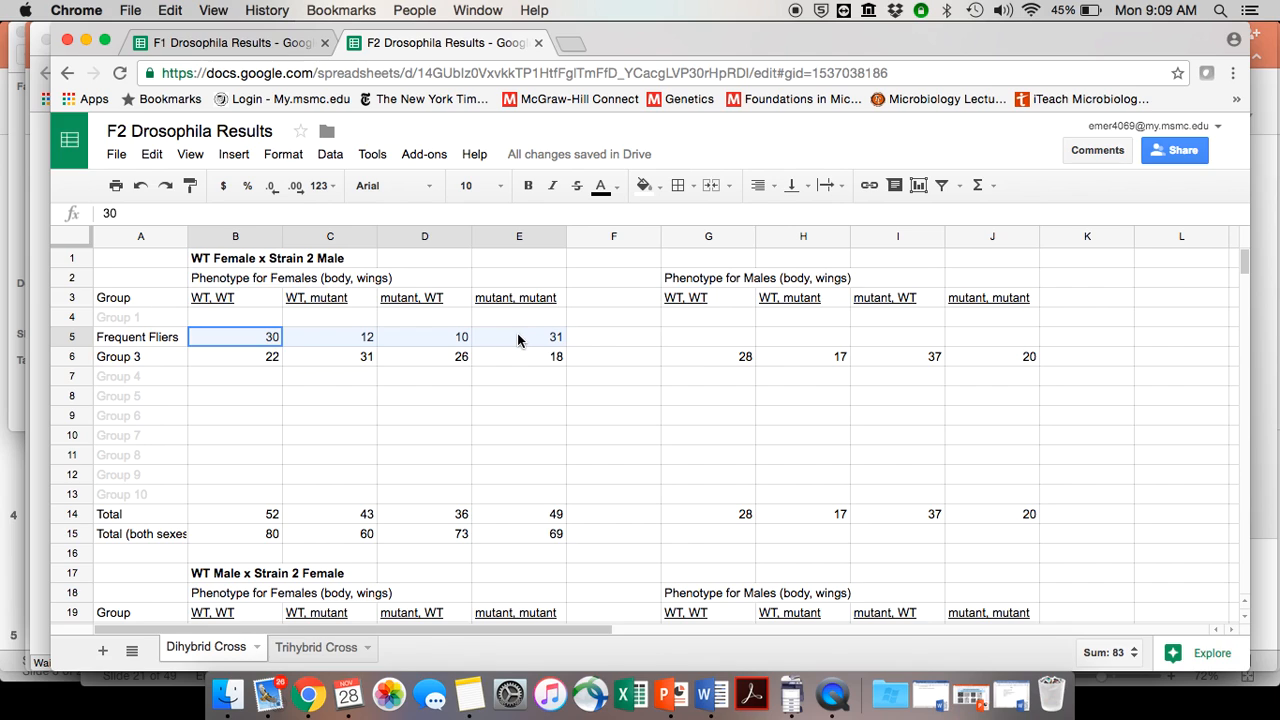
{"action": "key", "text": "super+c"}
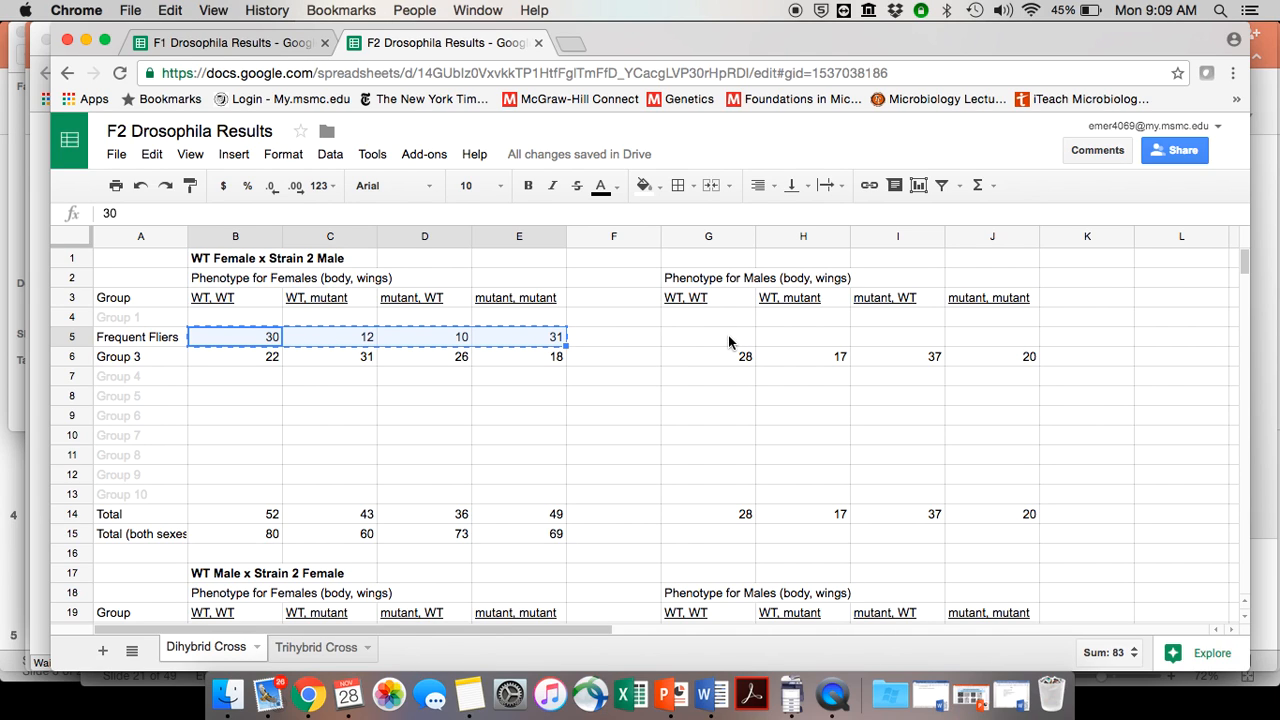
{"action": "left_click", "coordinate": [728, 342]}
{"action": "key", "text": "super+v"}
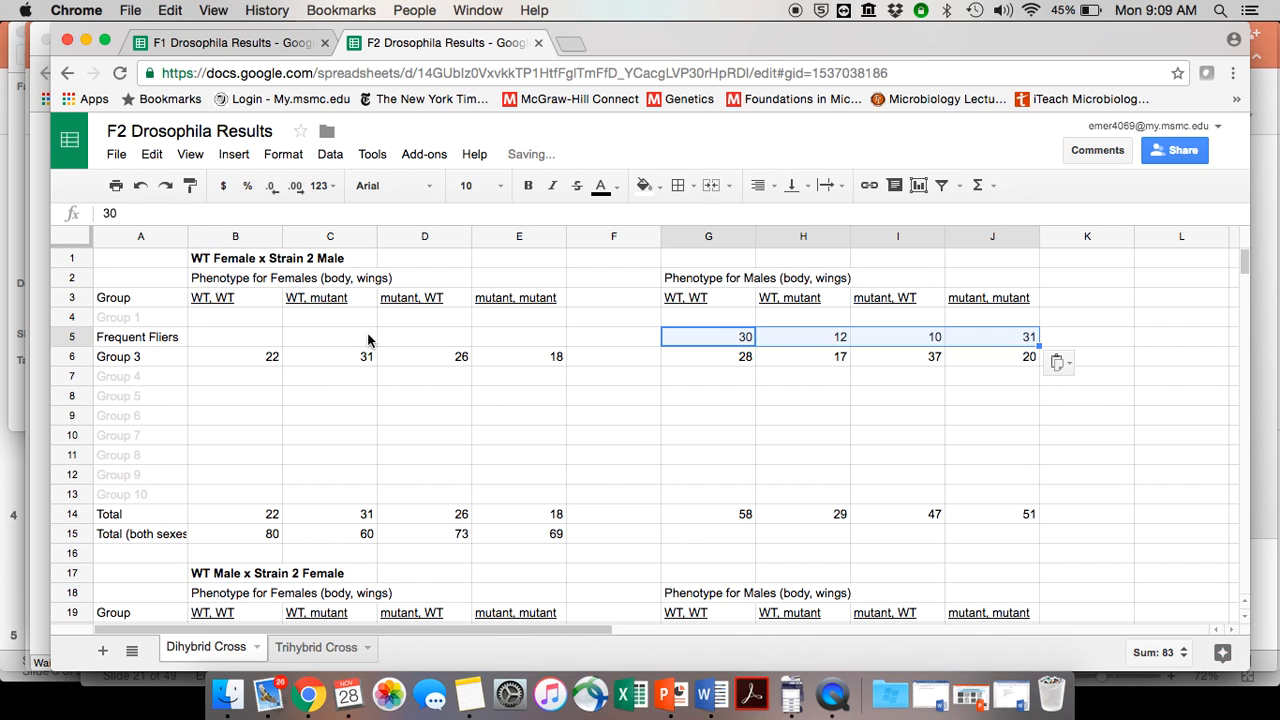
Using the female counts in Word, enter 25 for WT, WT and 11 for mutant, WT in the Frequent Fliers females' cells in Chrome.
{"action": "left_click", "coordinate": [258, 340]}
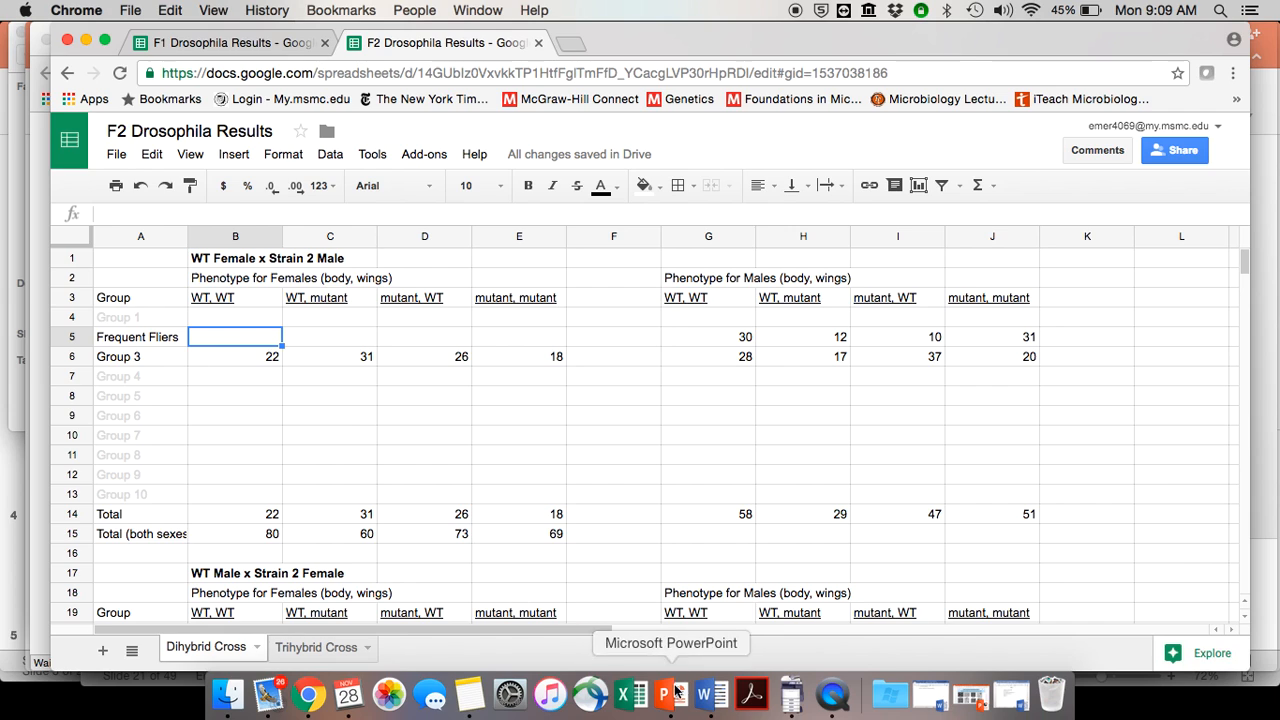
{"action": "left_click", "coordinate": [711, 693]}
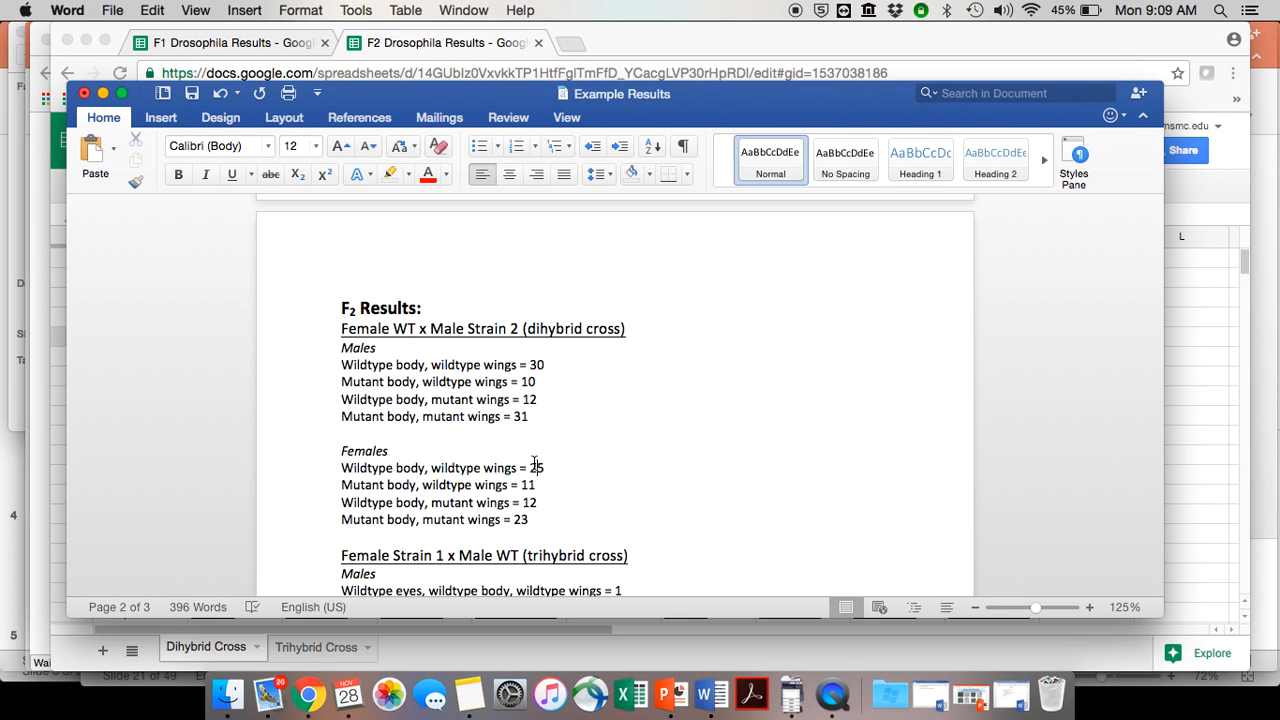
{"action": "left_click", "coordinate": [311, 693]}
{"action": "type", "text": "25"}
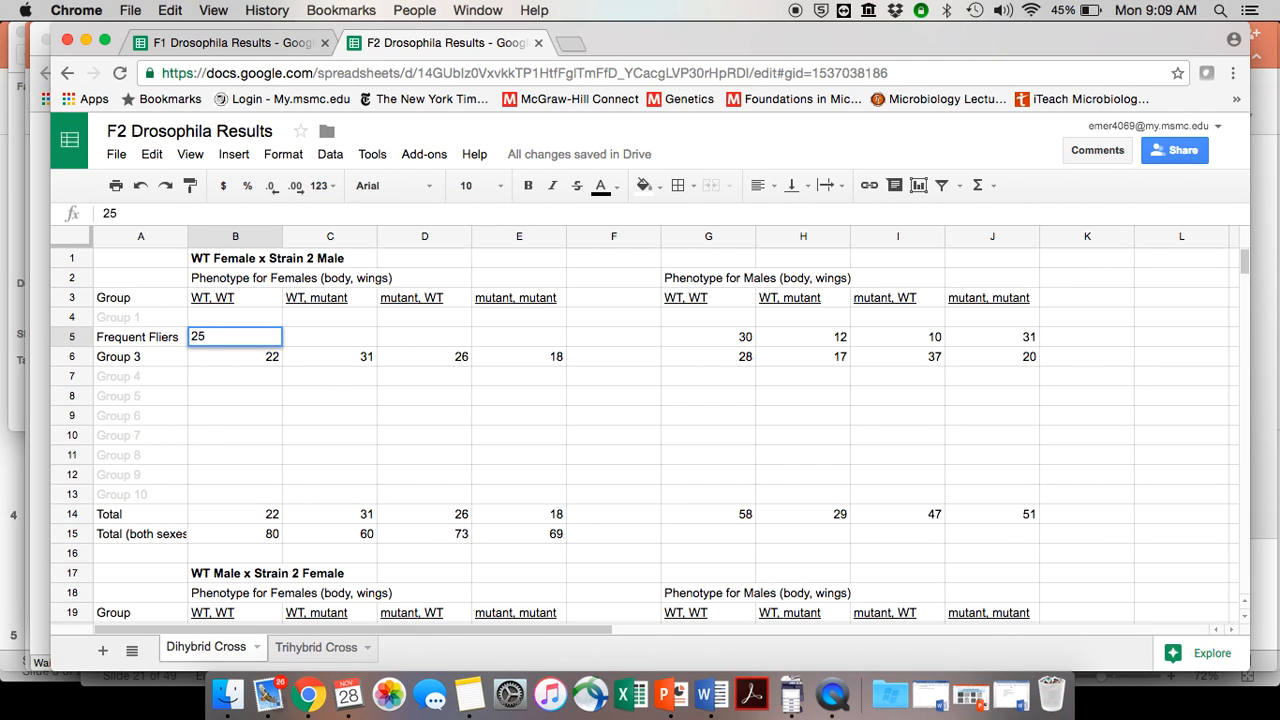
{"action": "left_click", "coordinate": [711, 693]}
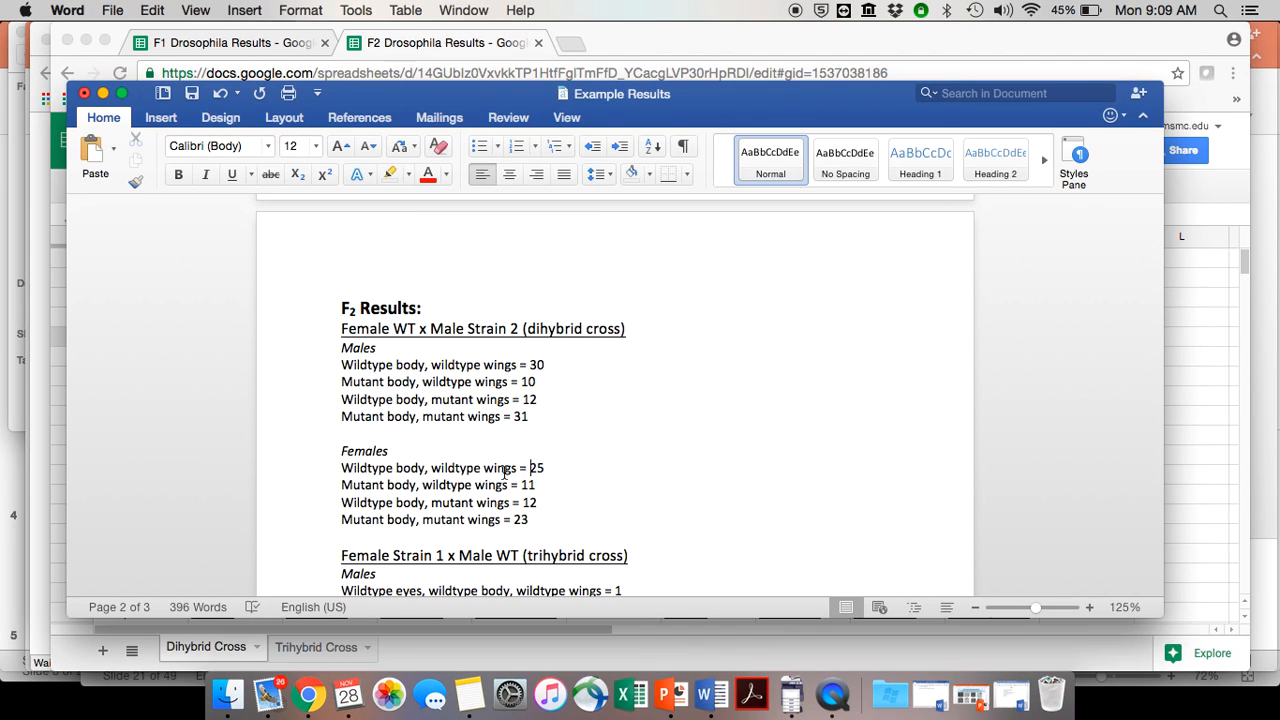
{"action": "left_click", "coordinate": [311, 693]}
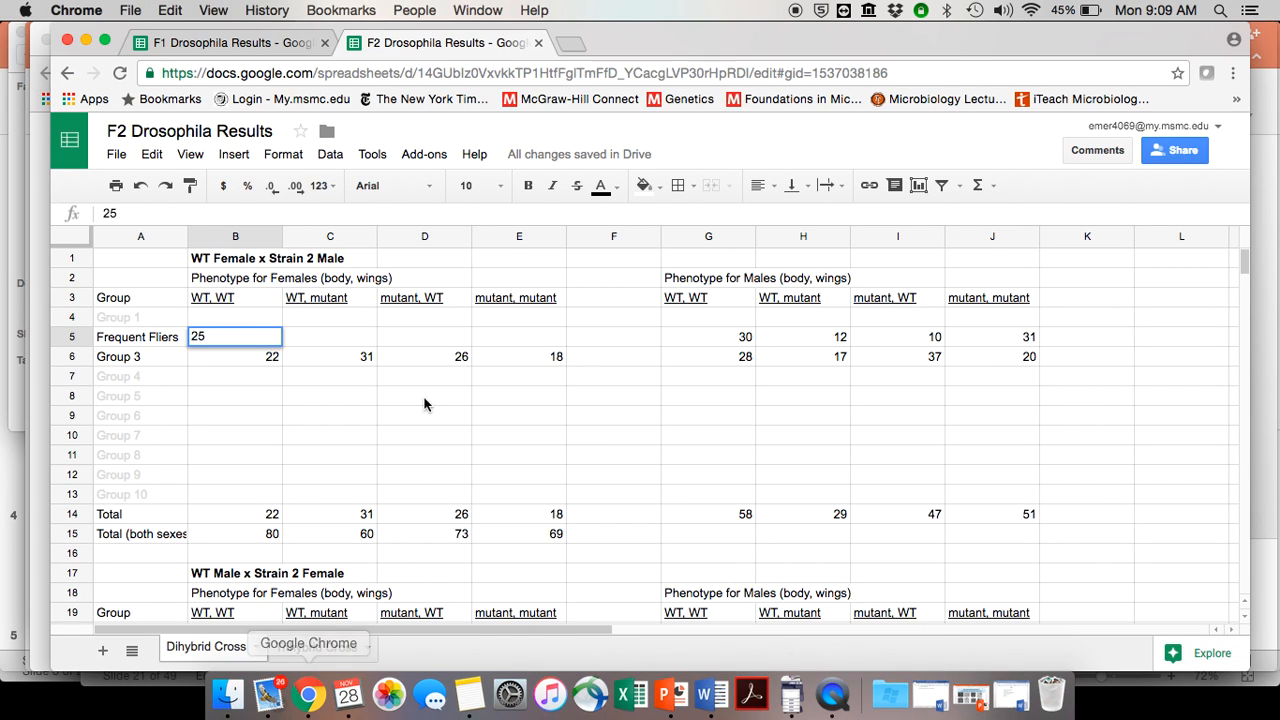
{"action": "left_click", "coordinate": [424, 327]}
{"action": "type", "text": "11"}
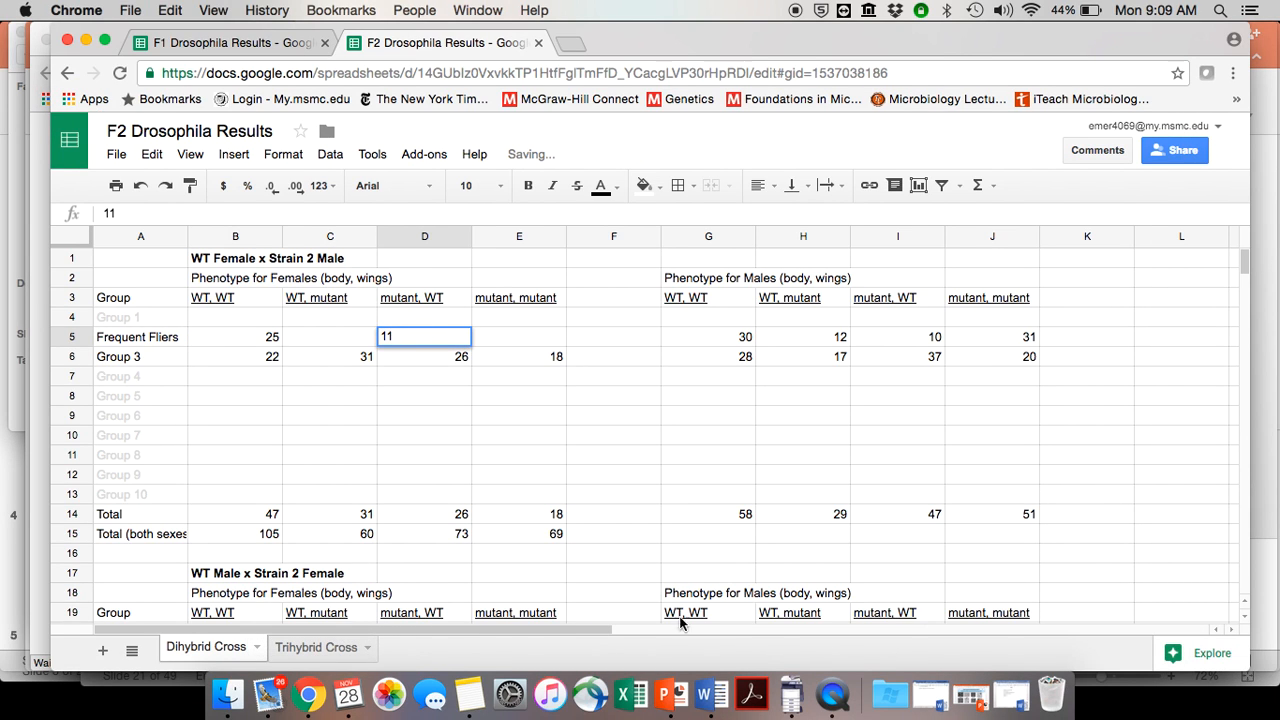
Using the dihybrid female counts in Word, enter 12 for WT, mutant and 23 for mutant, mutant in the Frequent Fliers females' cells in Chrome.
{"action": "left_click", "coordinate": [711, 693]}
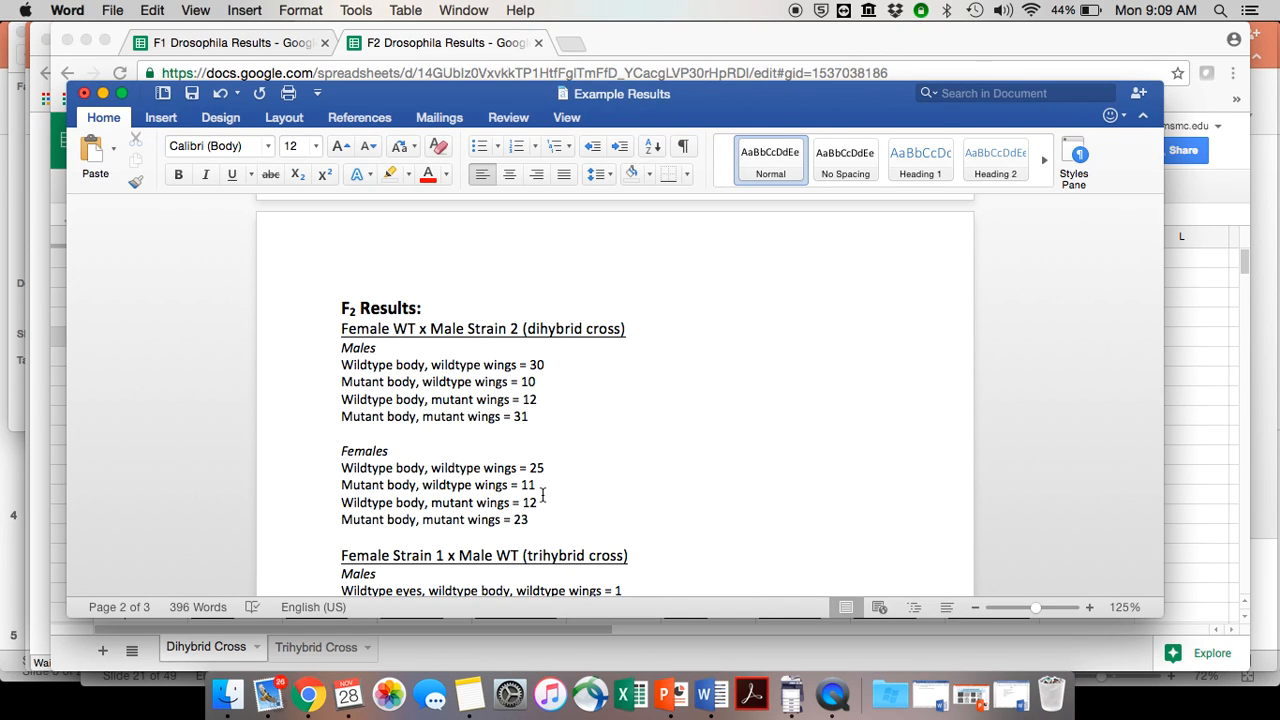
{"action": "left_click", "coordinate": [311, 693]}
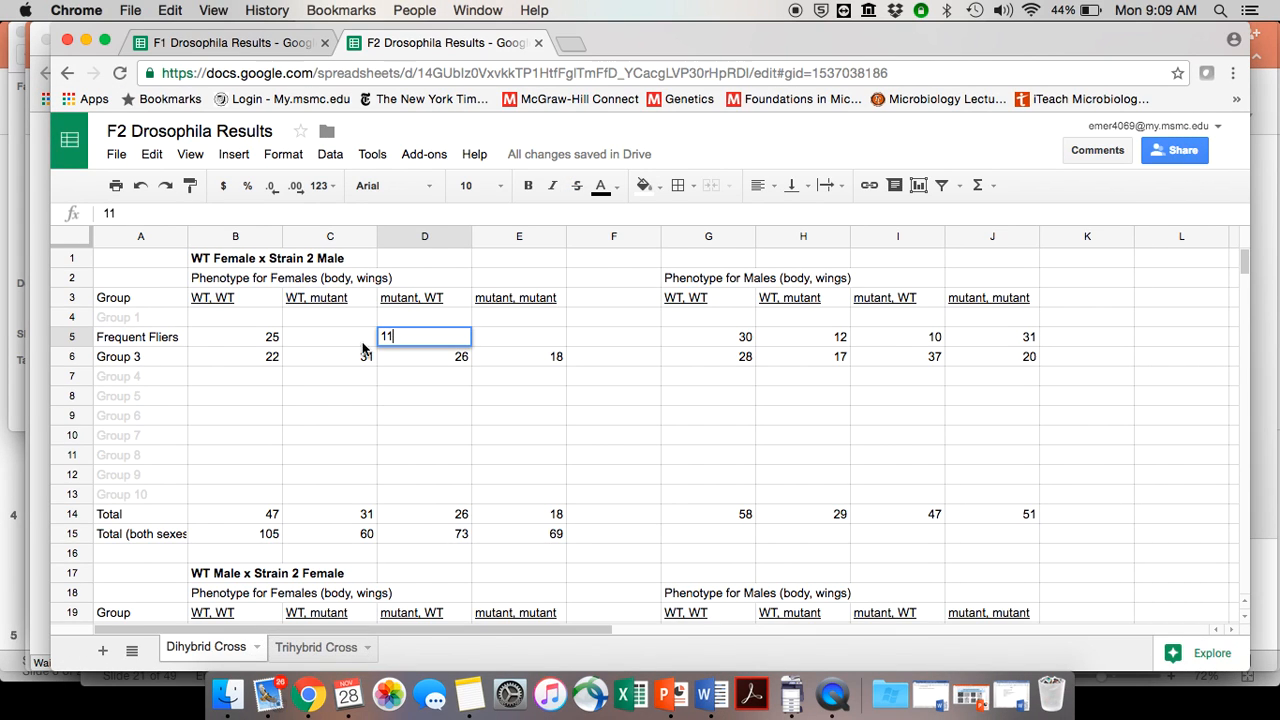
{"action": "left_click", "coordinate": [348, 333]}
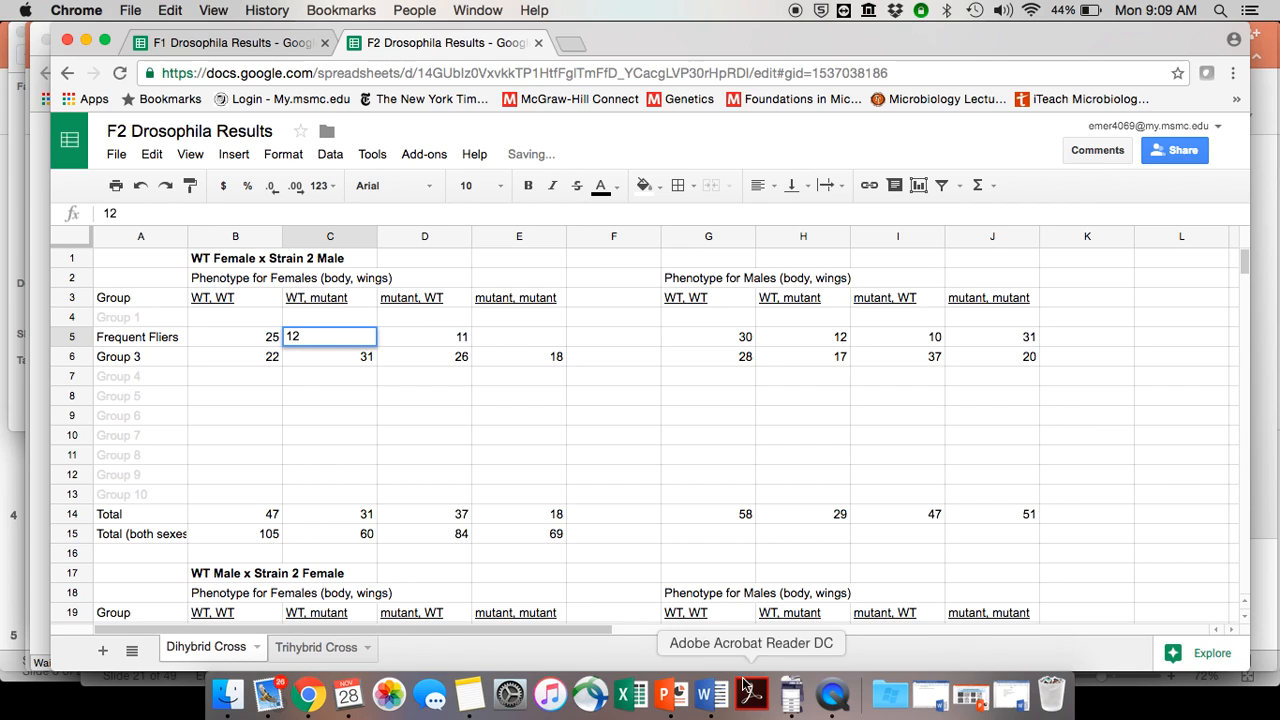
{"action": "left_click", "coordinate": [710, 693]}
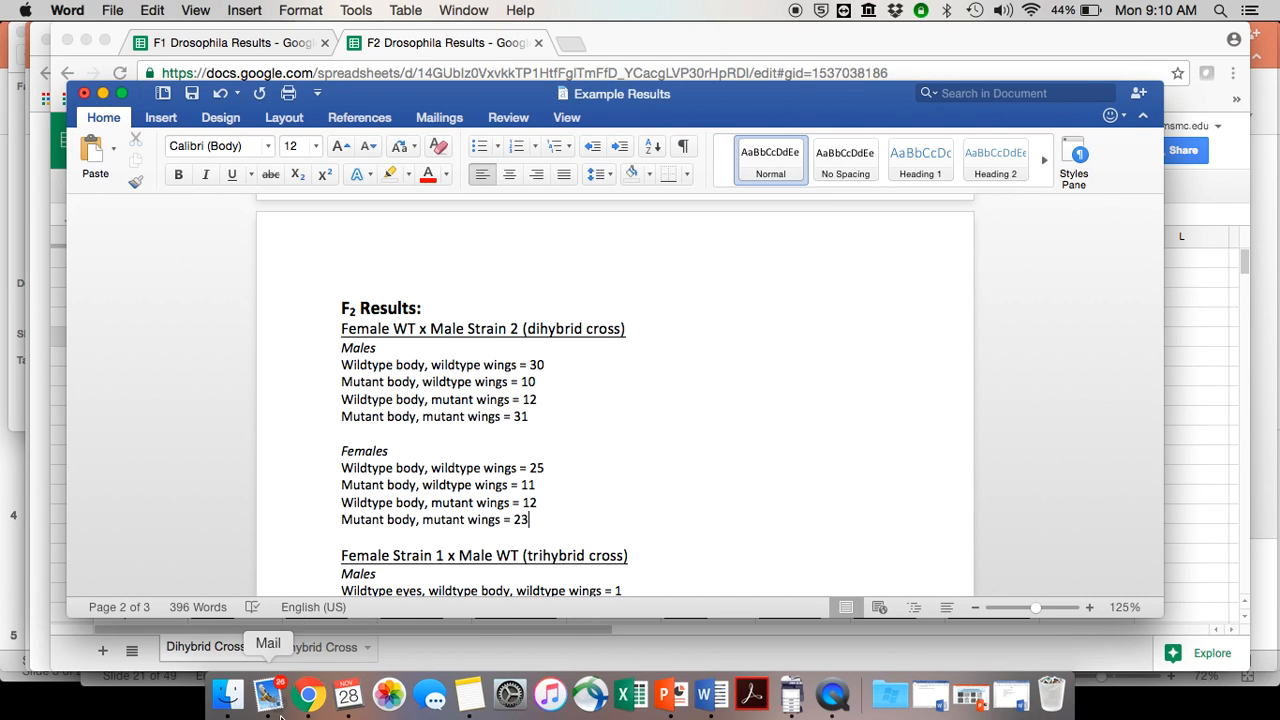
{"action": "left_click", "coordinate": [309, 693]}
{"action": "left_click", "coordinate": [503, 343]}
{"action": "type", "text": "23"}
{"action": "key", "text": "Return"}
Check the dihybrid sheet's Total, Total (both sexes) and Grand total formulas in the females' WT, WT column.
{"action": "scroll", "coordinate": [709, 325], "scroll_direction": "down", "scroll_amount": 2}
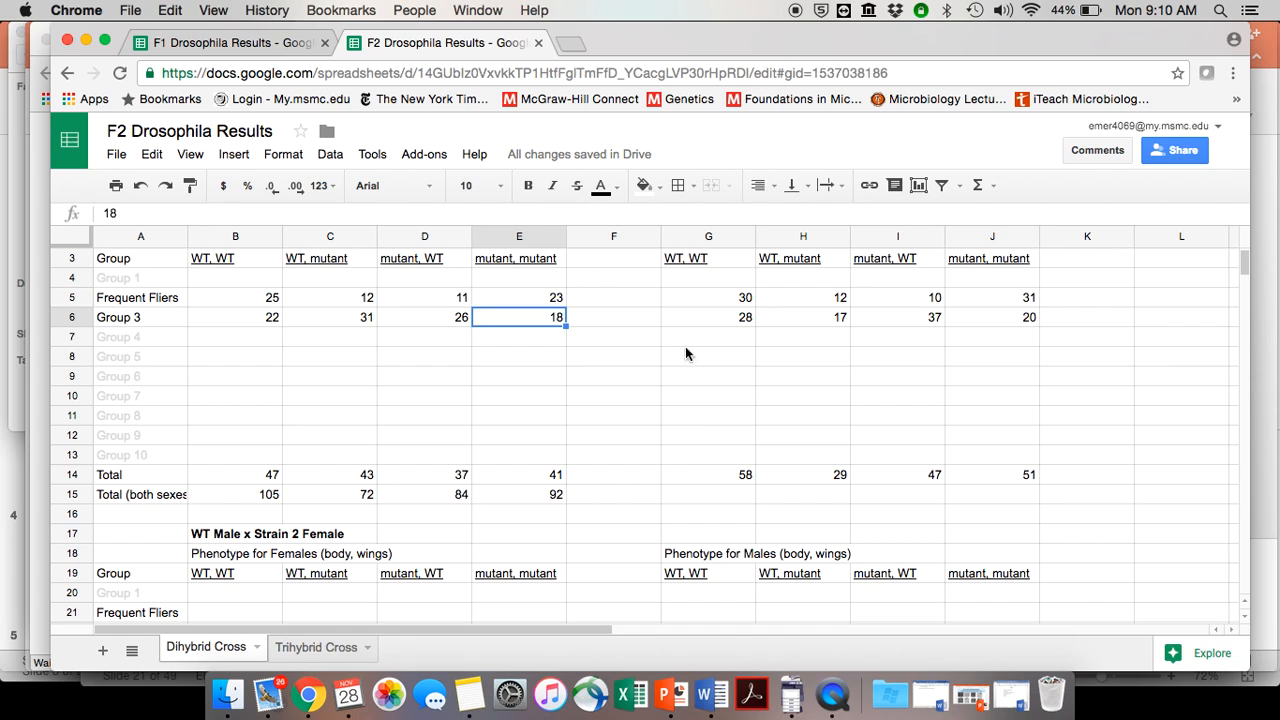
{"action": "scroll", "coordinate": [500, 481], "scroll_direction": "down", "scroll_amount": 8}
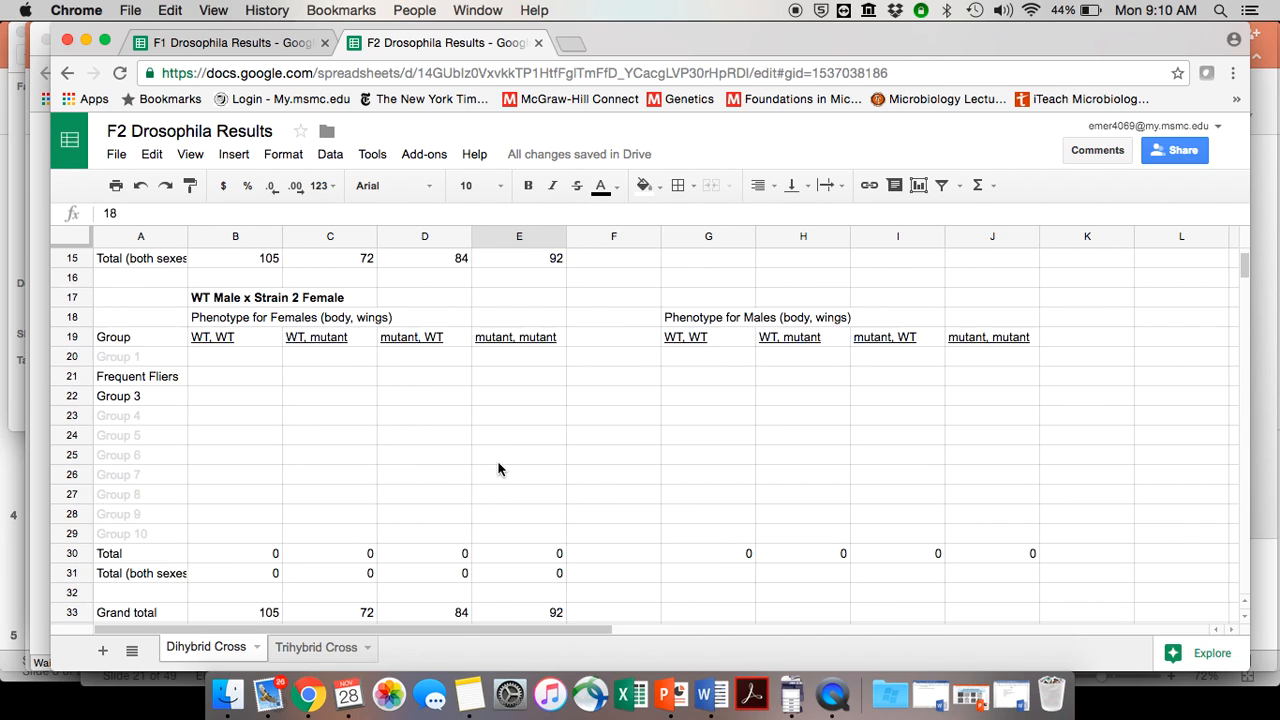
{"action": "scroll", "coordinate": [287, 408], "scroll_direction": "up", "scroll_amount": 5}
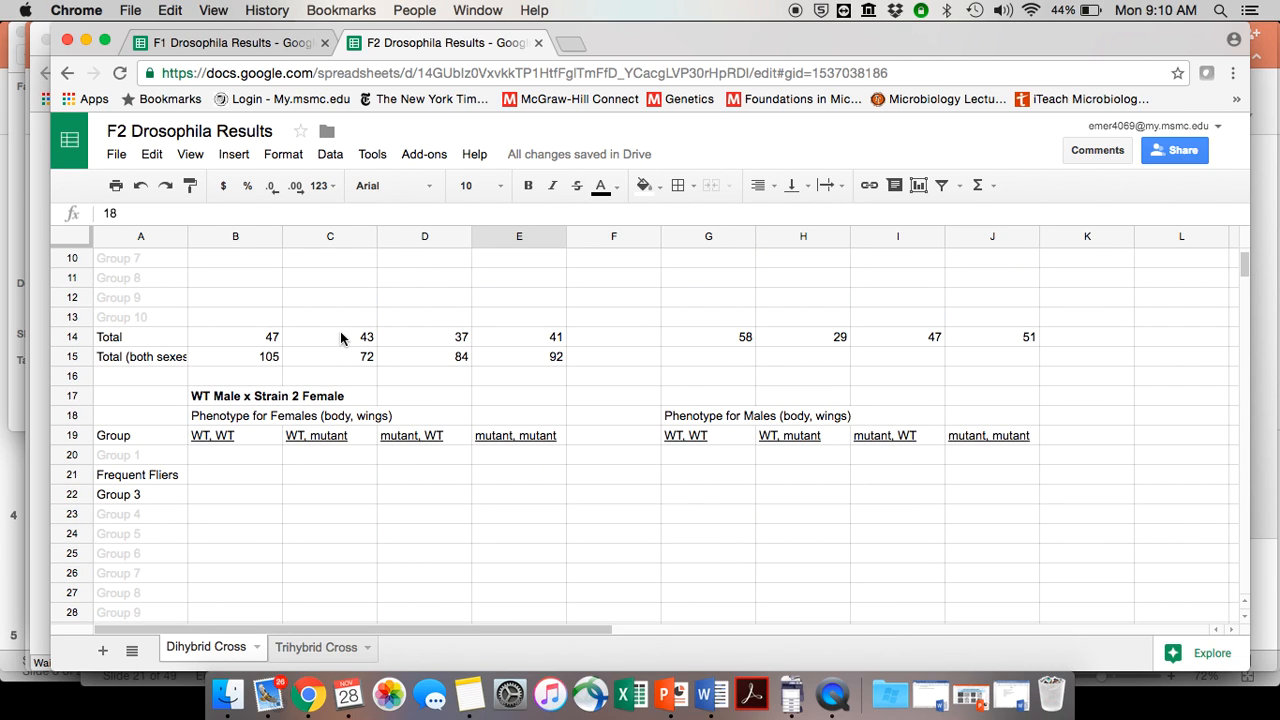
{"action": "scroll", "coordinate": [344, 339], "scroll_direction": "up", "scroll_amount": 3}
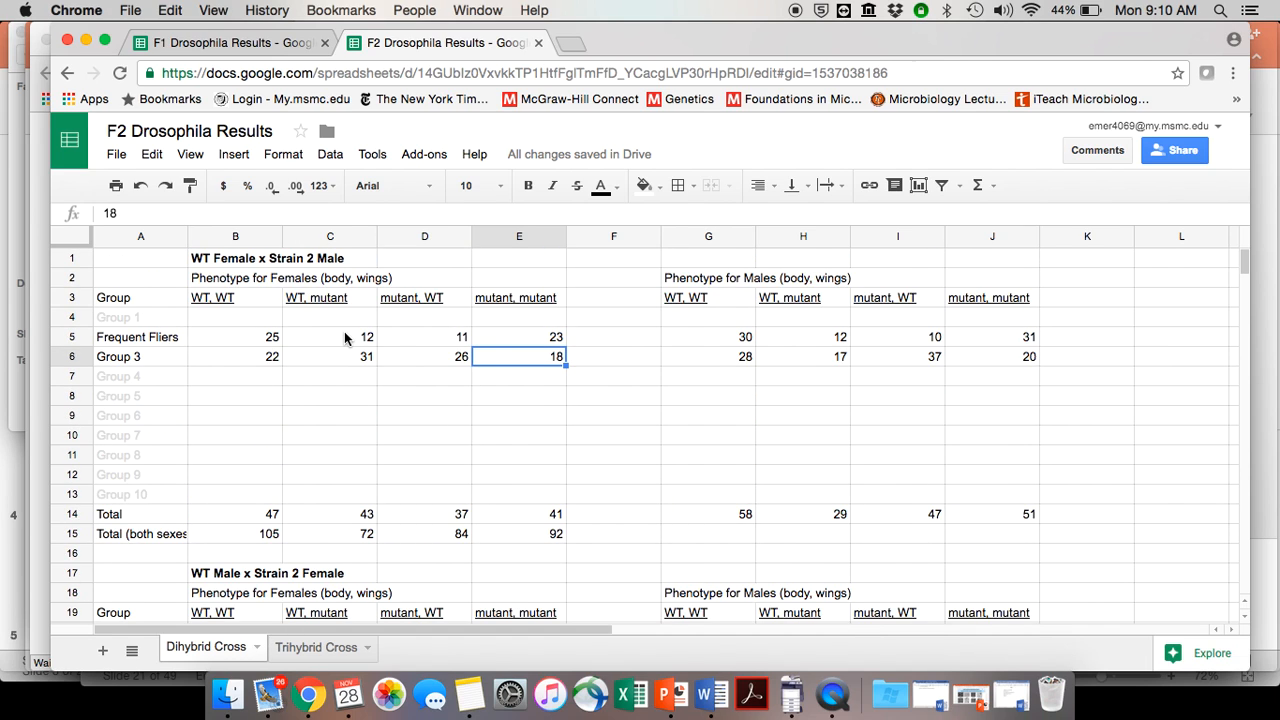
{"action": "scroll", "coordinate": [344, 339], "scroll_direction": "down", "scroll_amount": 1}
{"action": "left_click", "coordinate": [262, 478]}
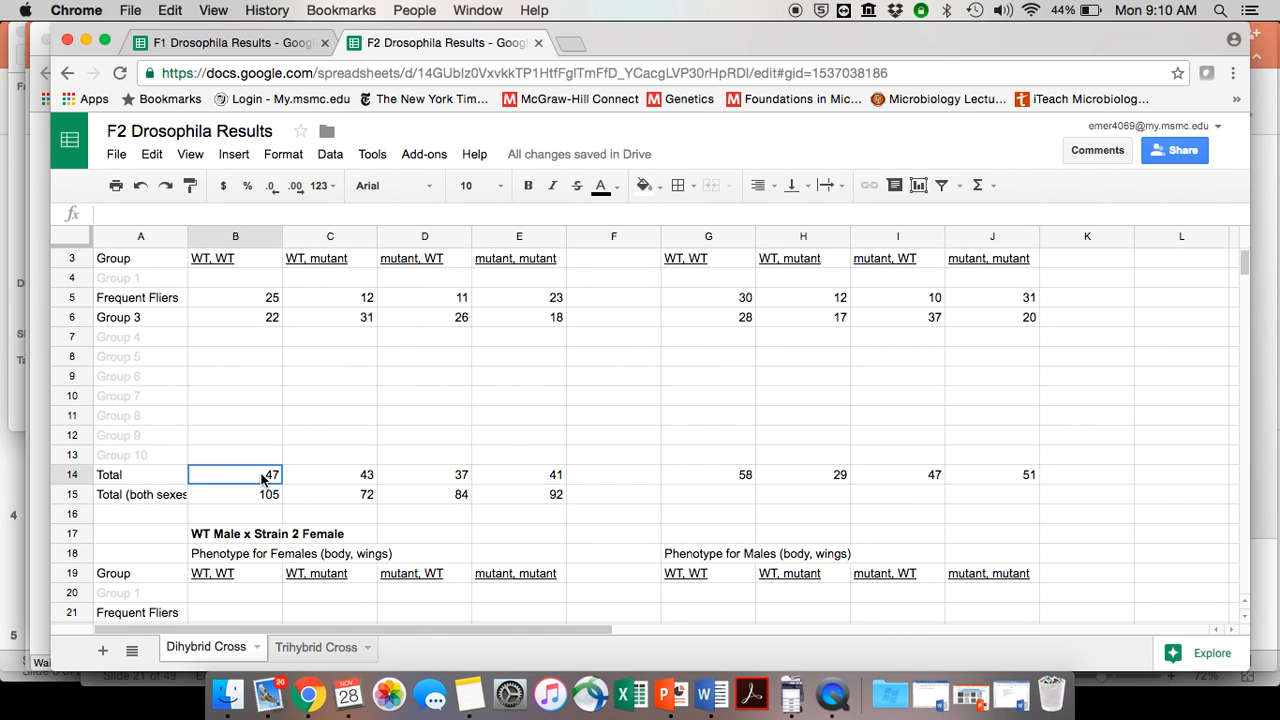
{"action": "left_click", "coordinate": [261, 496]}
{"action": "scroll", "coordinate": [262, 496], "scroll_direction": "down", "scroll_amount": 9}
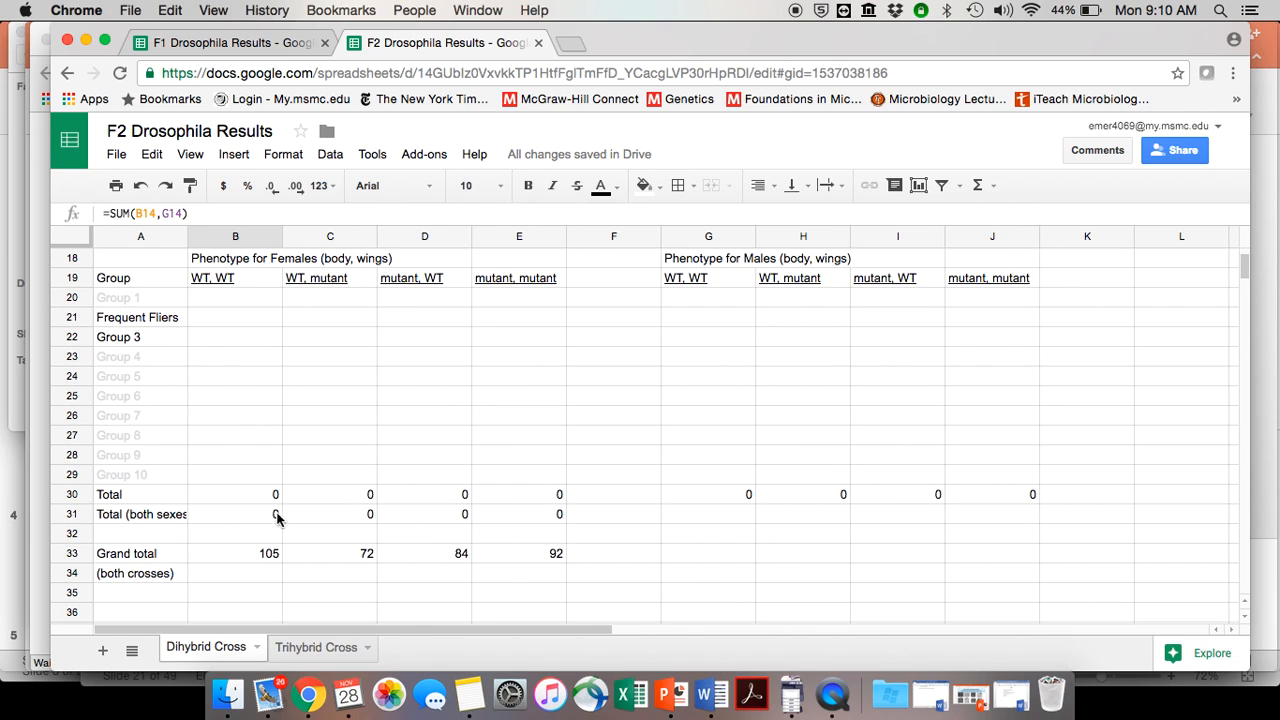
{"action": "left_click", "coordinate": [220, 553]}
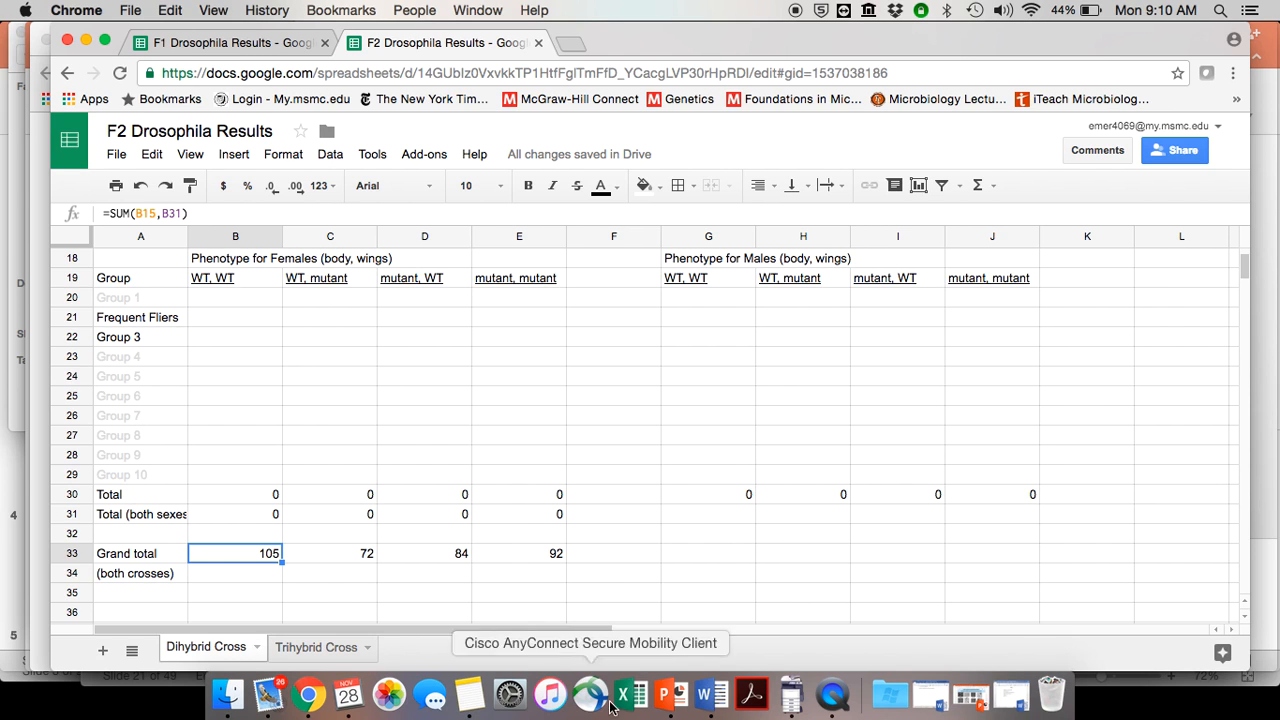
View the F2 trihybrid cross counts in Word, then open the Trihybrid Cross sheet in Chrome at the Strain 1 Female x WT Male table.
{"action": "left_click", "coordinate": [706, 693]}
{"action": "scroll", "coordinate": [551, 470], "scroll_direction": "down", "scroll_amount": 5}
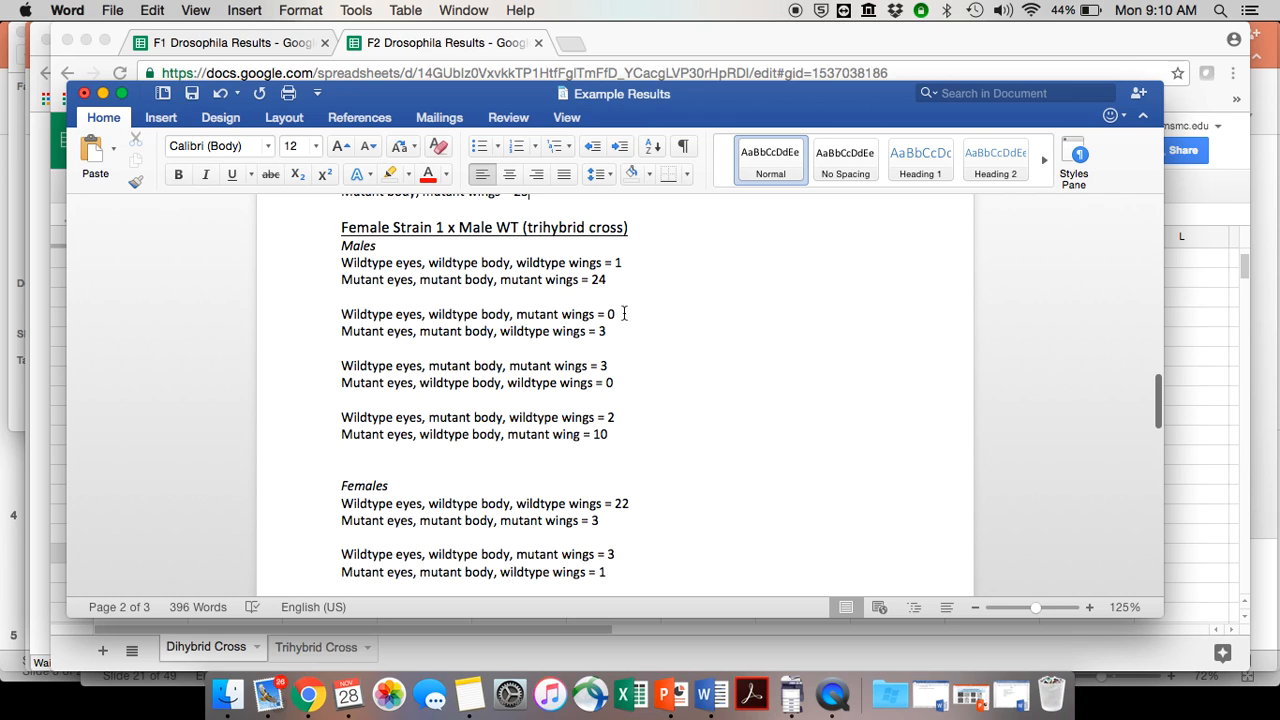
{"action": "left_click", "coordinate": [309, 693]}
{"action": "left_click", "coordinate": [316, 647]}
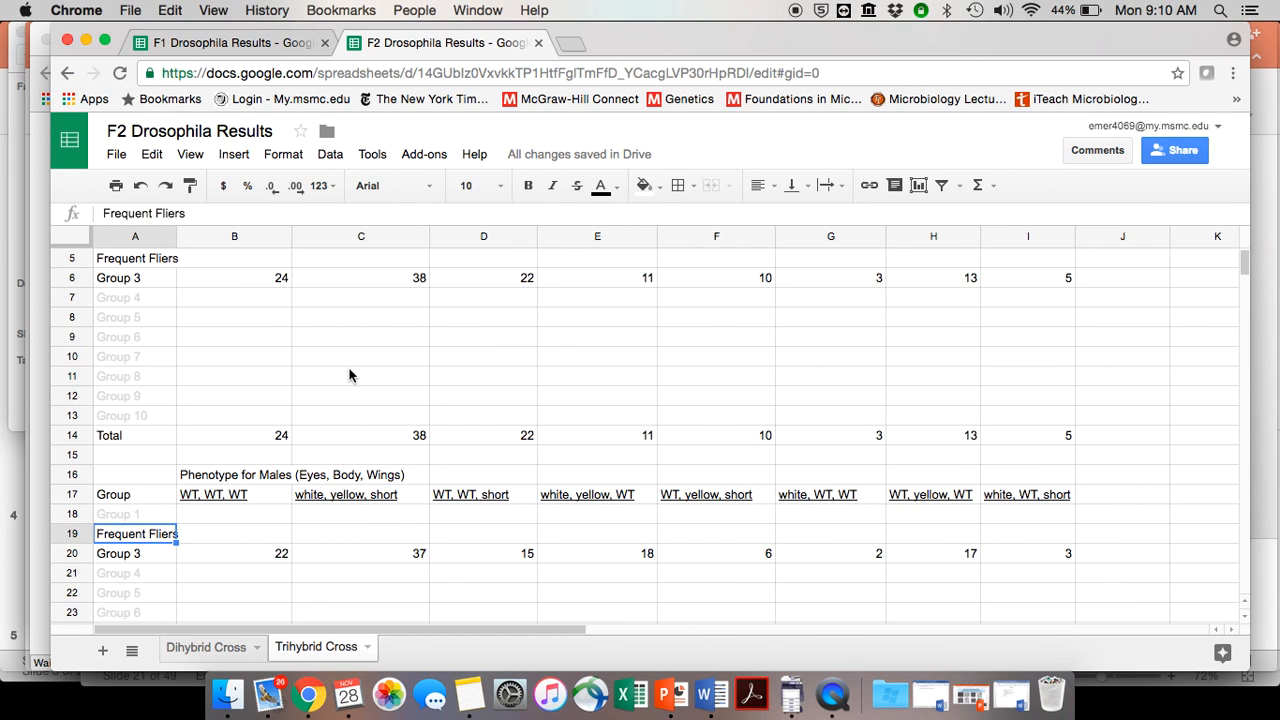
{"action": "scroll", "coordinate": [351, 371], "scroll_direction": "up", "scroll_amount": 2}
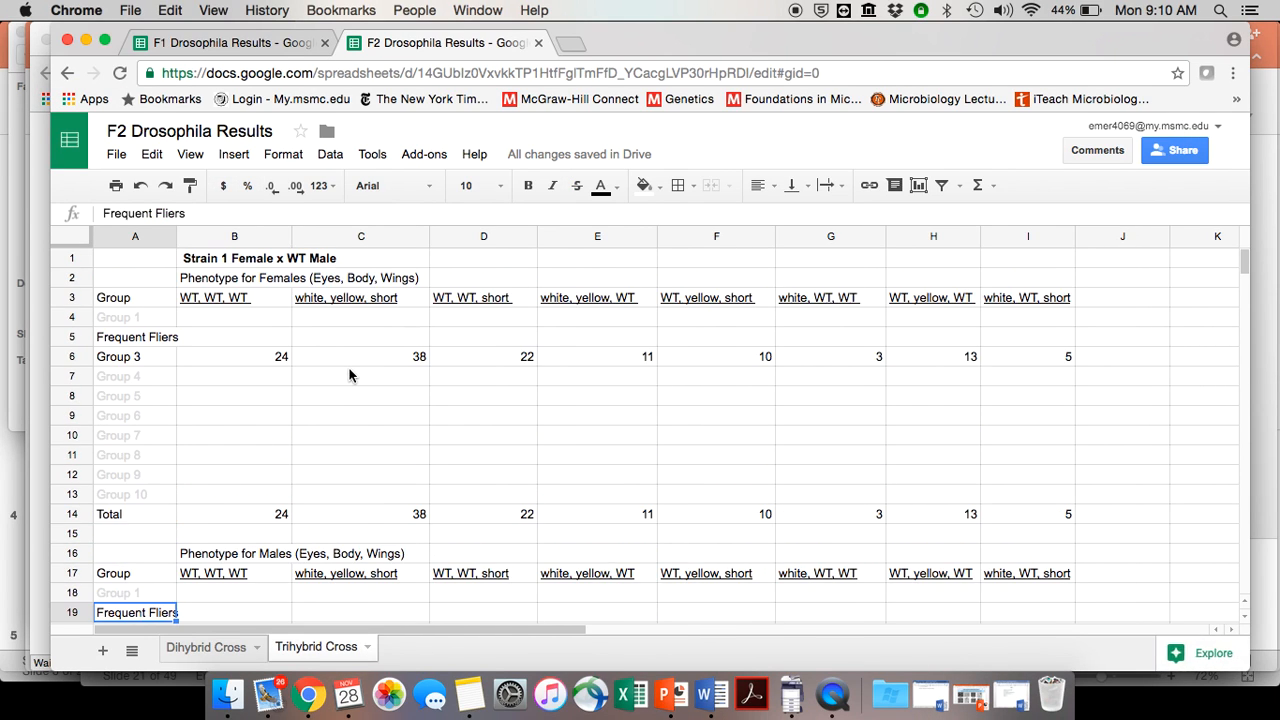
{"action": "left_click", "coordinate": [218, 257]}
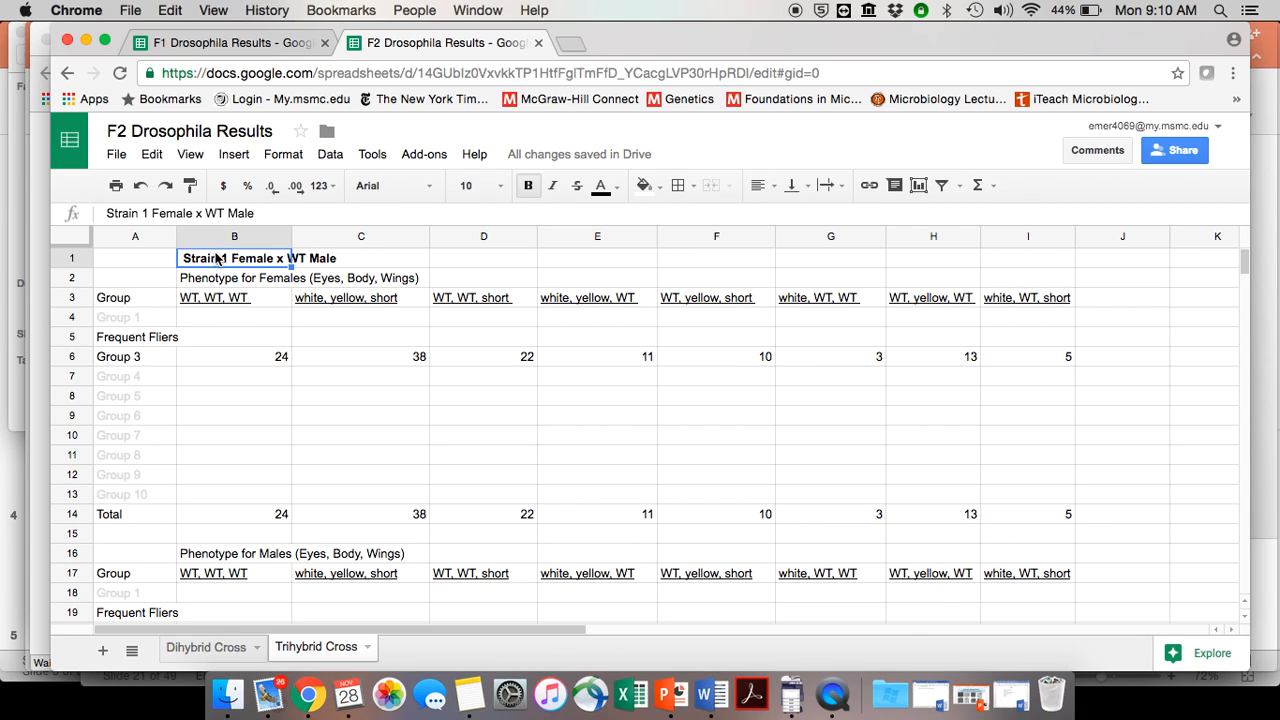
Using the trihybrid female counts in Word, enter 22 for WT, WT, WT and 3 for white, yellow, short in the Frequent Fliers females' row in Chrome.
{"action": "left_click", "coordinate": [202, 338]}
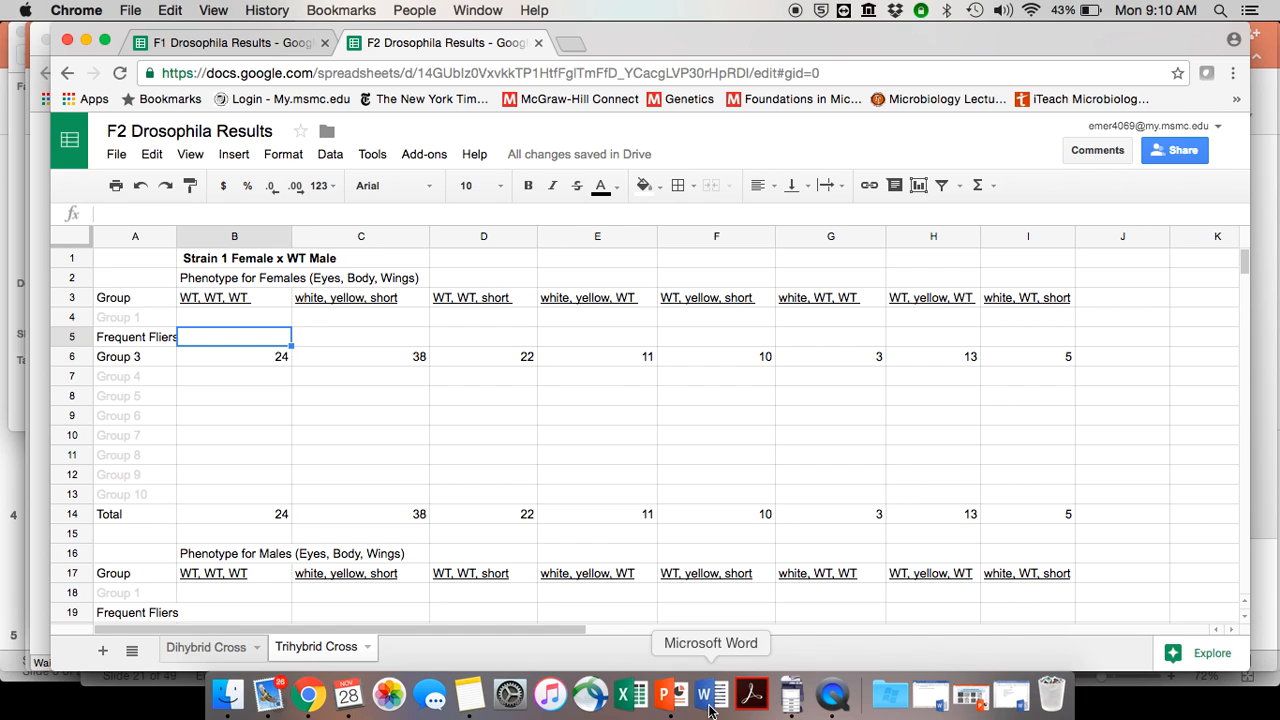
{"action": "left_click", "coordinate": [710, 700]}
{"action": "scroll", "coordinate": [694, 468], "scroll_direction": "up", "scroll_amount": 2}
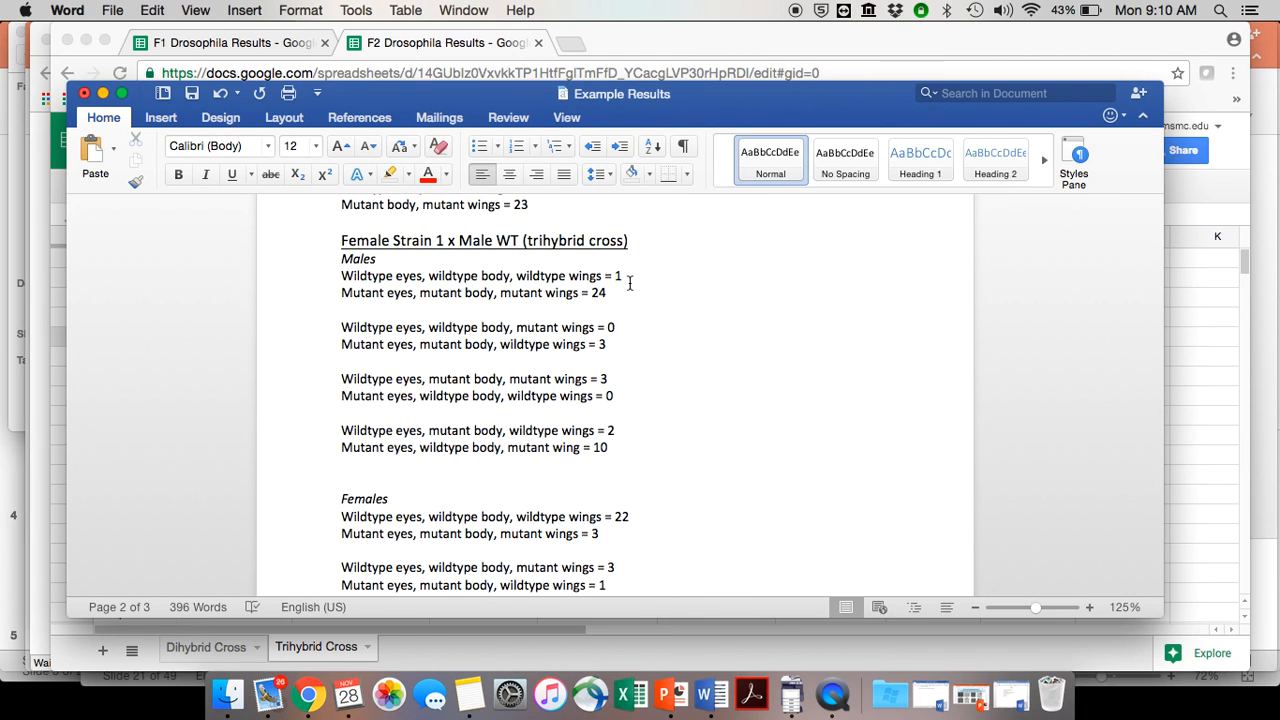
{"action": "scroll", "coordinate": [635, 295], "scroll_direction": "down", "scroll_amount": 5}
{"action": "left_click", "coordinate": [633, 261]}
{"action": "left_click", "coordinate": [309, 695]}
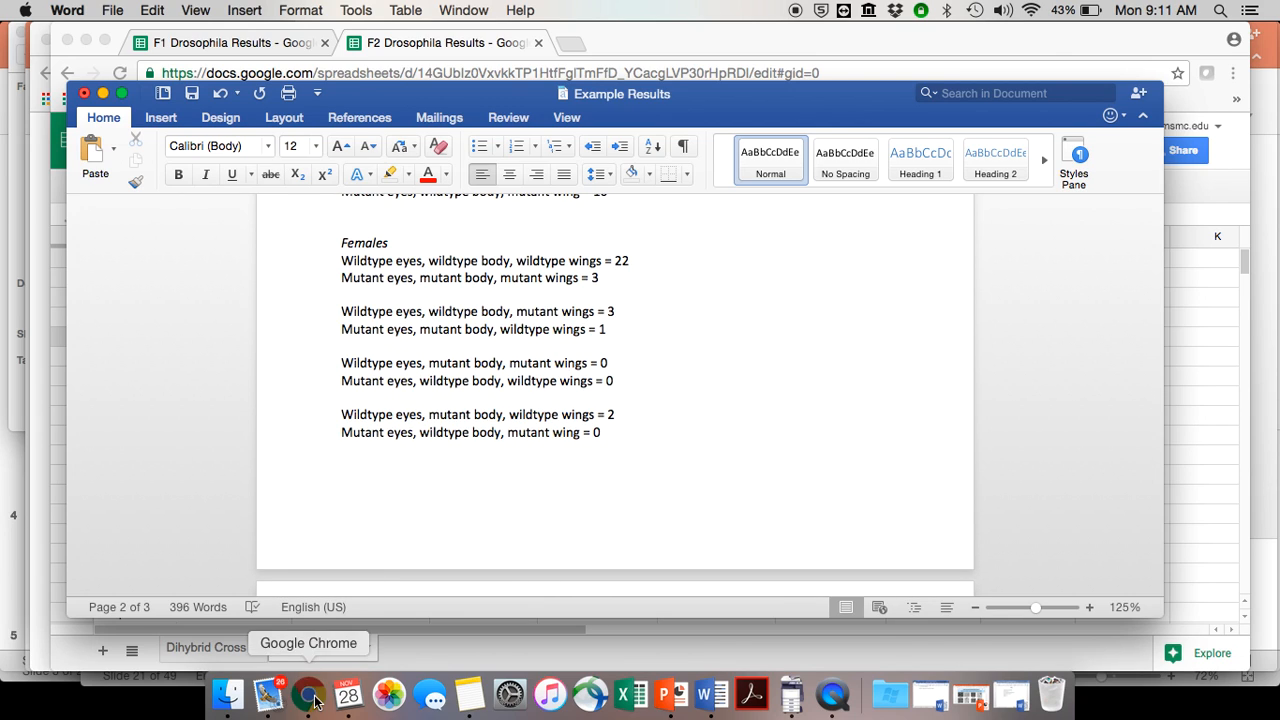
{"action": "type", "text": "23"}
{"action": "key", "text": "BackSpace"}
{"action": "type", "text": "2"}
{"action": "key", "text": "Tab"}
{"action": "type", "text": "3"}
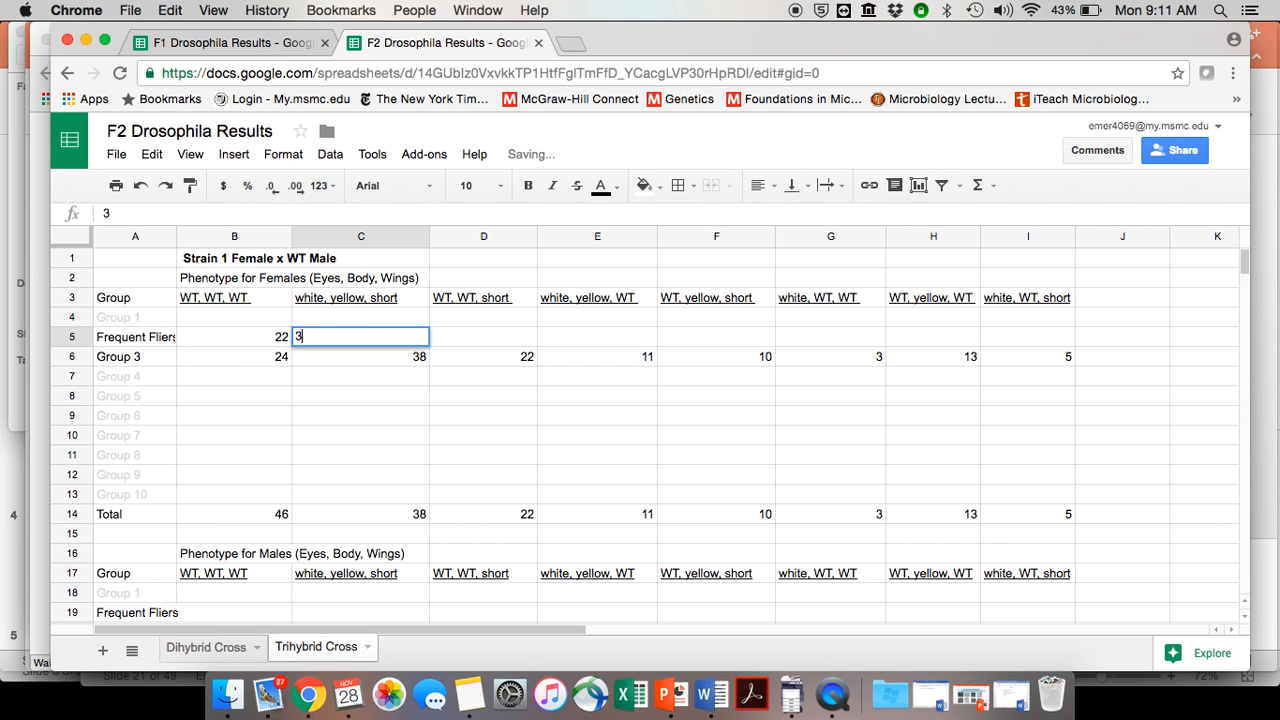
{"action": "key", "text": "Tab"}
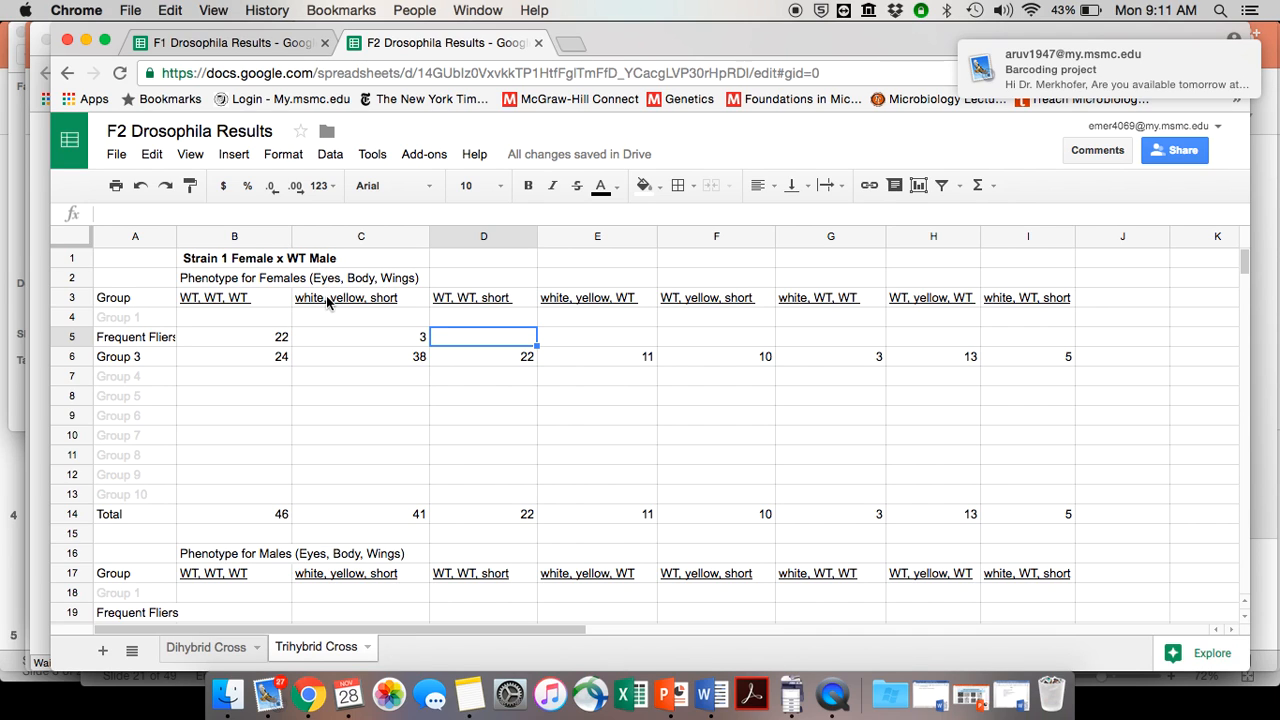
Check the next female pair in Word, then enter 3 for WT, WT, short and 1 for white, yellow, WT in Chrome's Frequent Fliers females' row.
{"action": "left_click", "coordinate": [712, 693]}
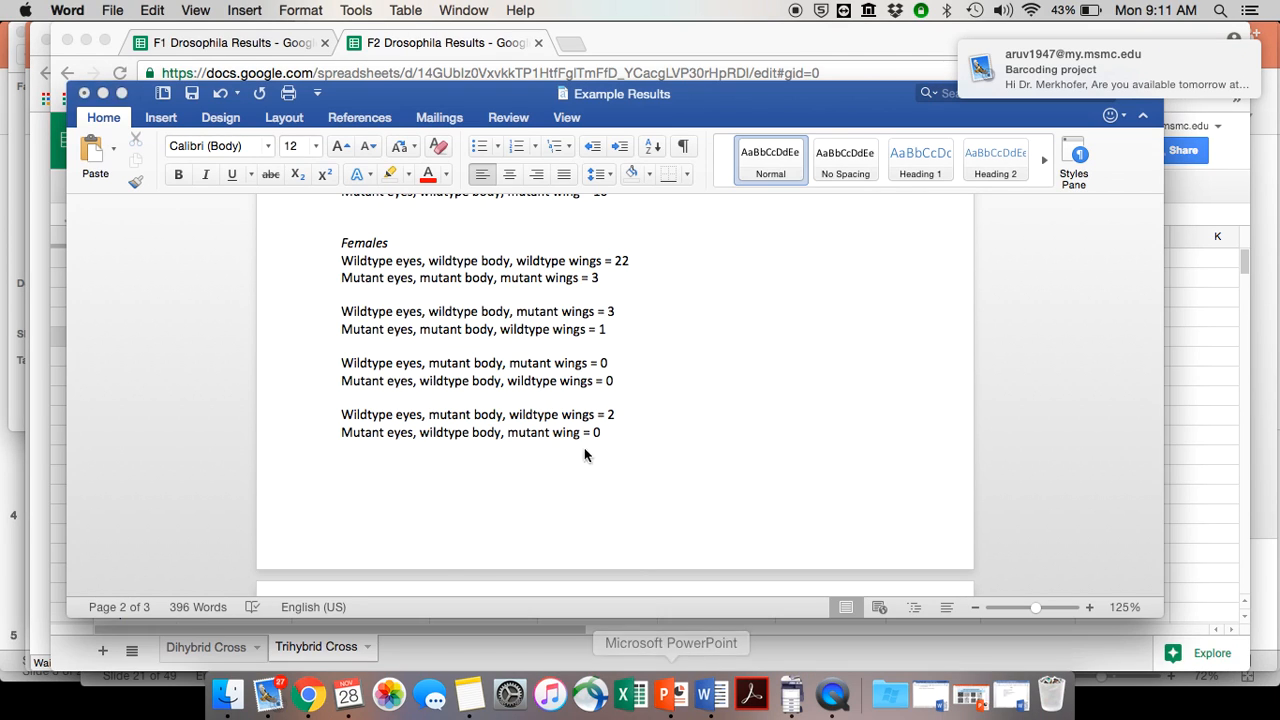
{"action": "left_click", "coordinate": [340, 311]}
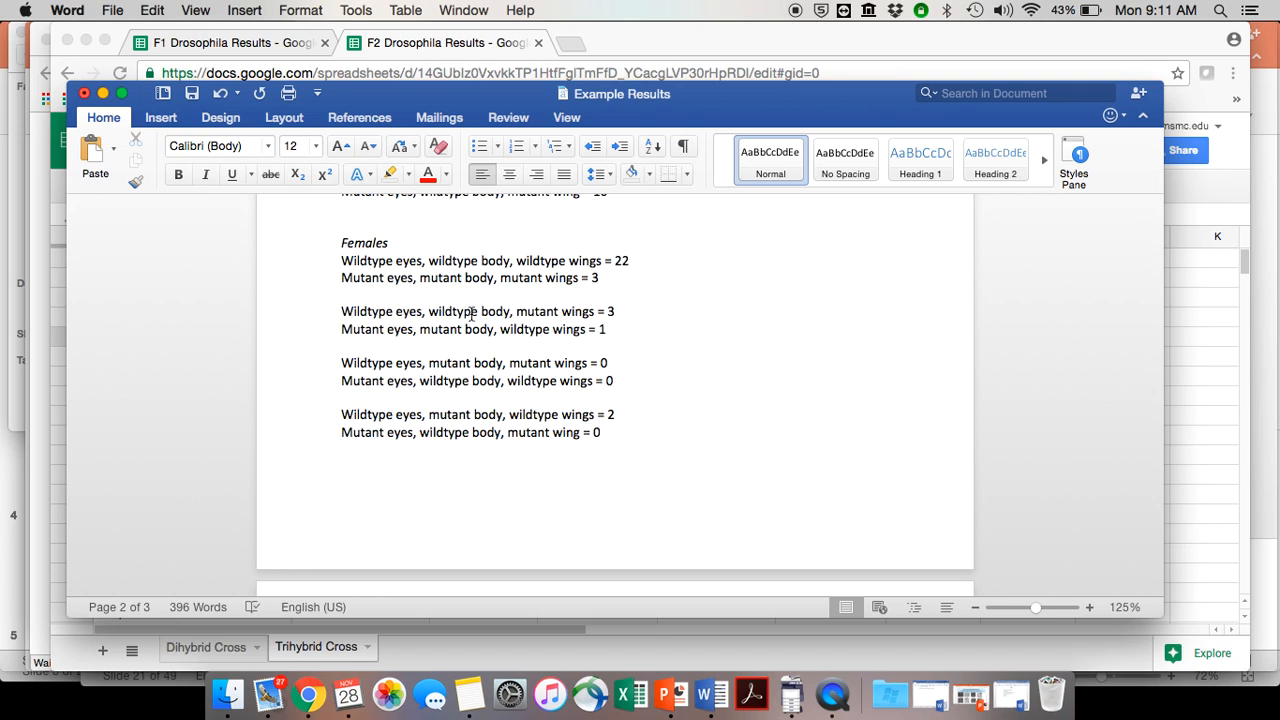
{"action": "left_click", "coordinate": [309, 693]}
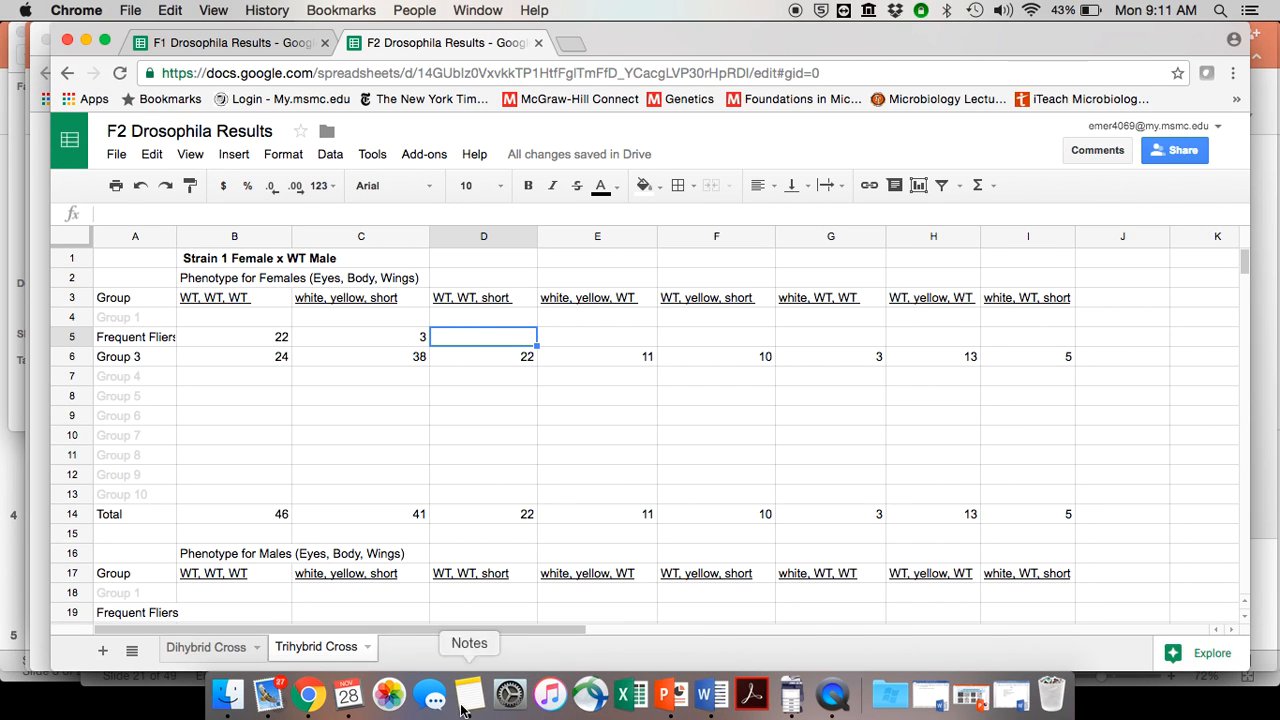
{"action": "left_click", "coordinate": [710, 693]}
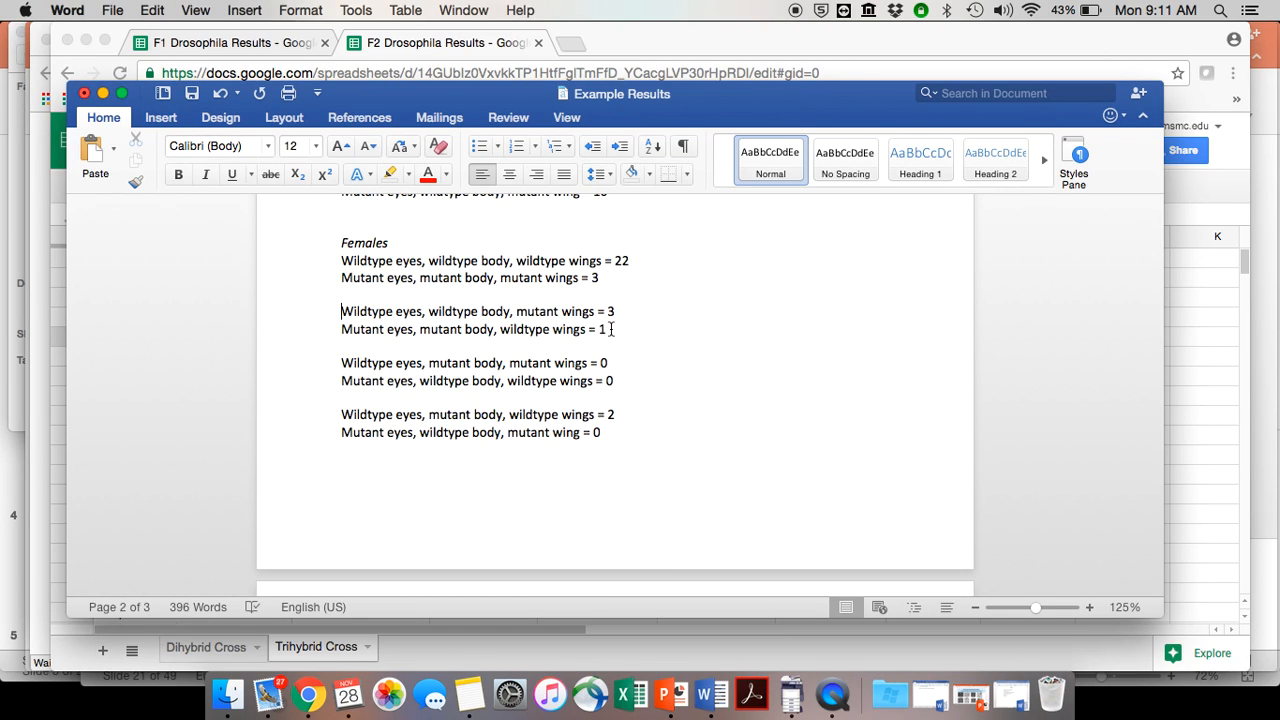
{"action": "left_click", "coordinate": [310, 693]}
{"action": "type", "text": "3"}
{"action": "key", "text": "Tab"}
{"action": "type", "text": "1"}
{"action": "key", "text": "Tab"}
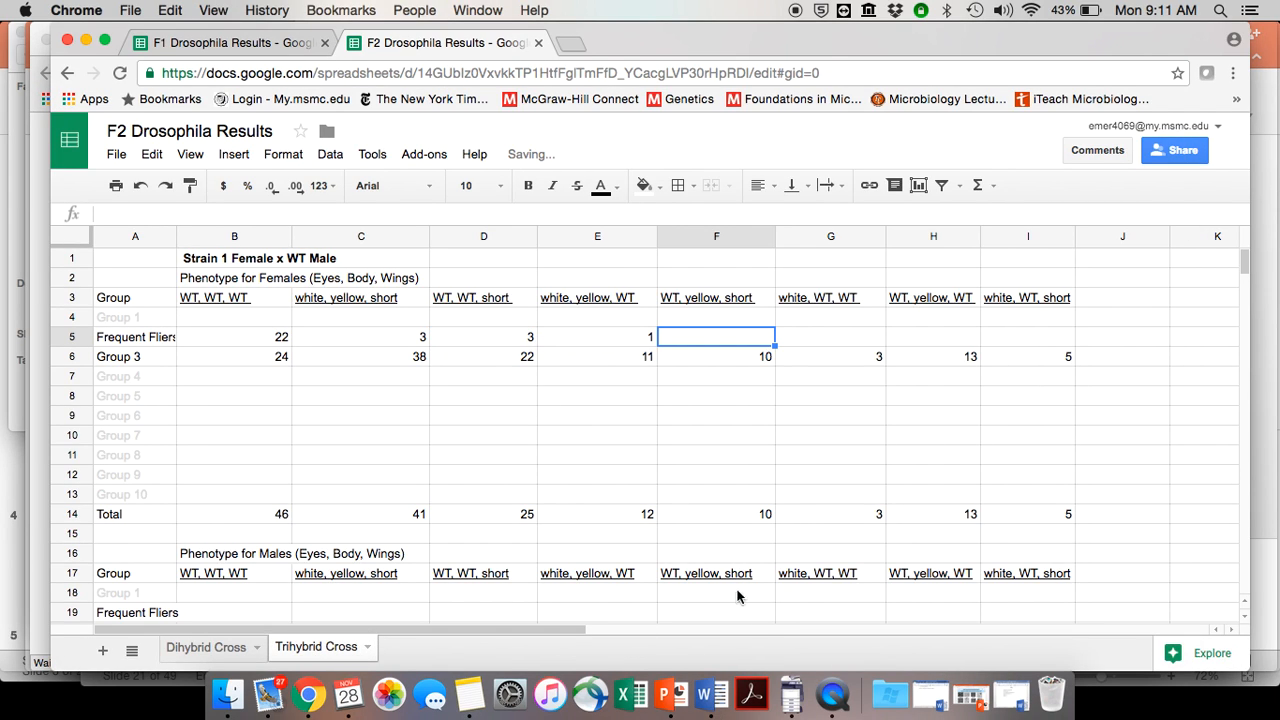
Check the third female pair in Word, then enter 0 for WT, yellow, short and 0 for white, WT, WT in Chrome's Frequent Fliers females' row.
{"action": "left_click", "coordinate": [706, 693]}
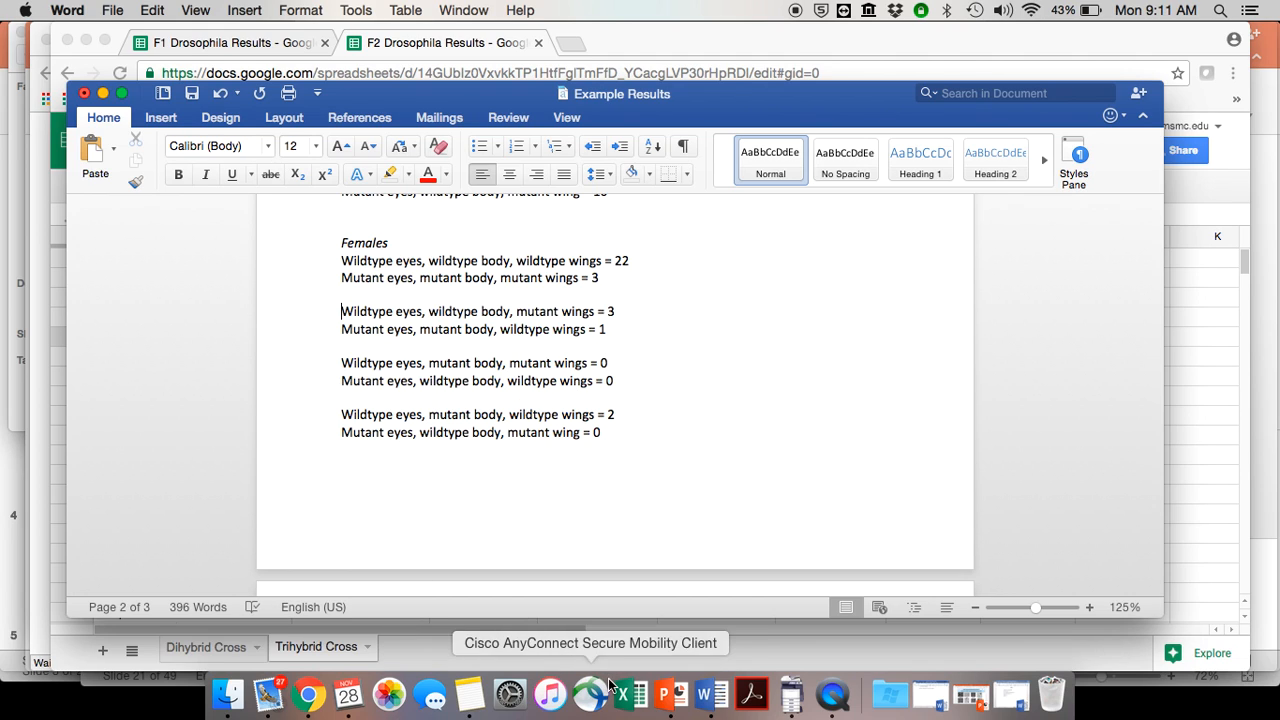
{"action": "left_click", "coordinate": [309, 693]}
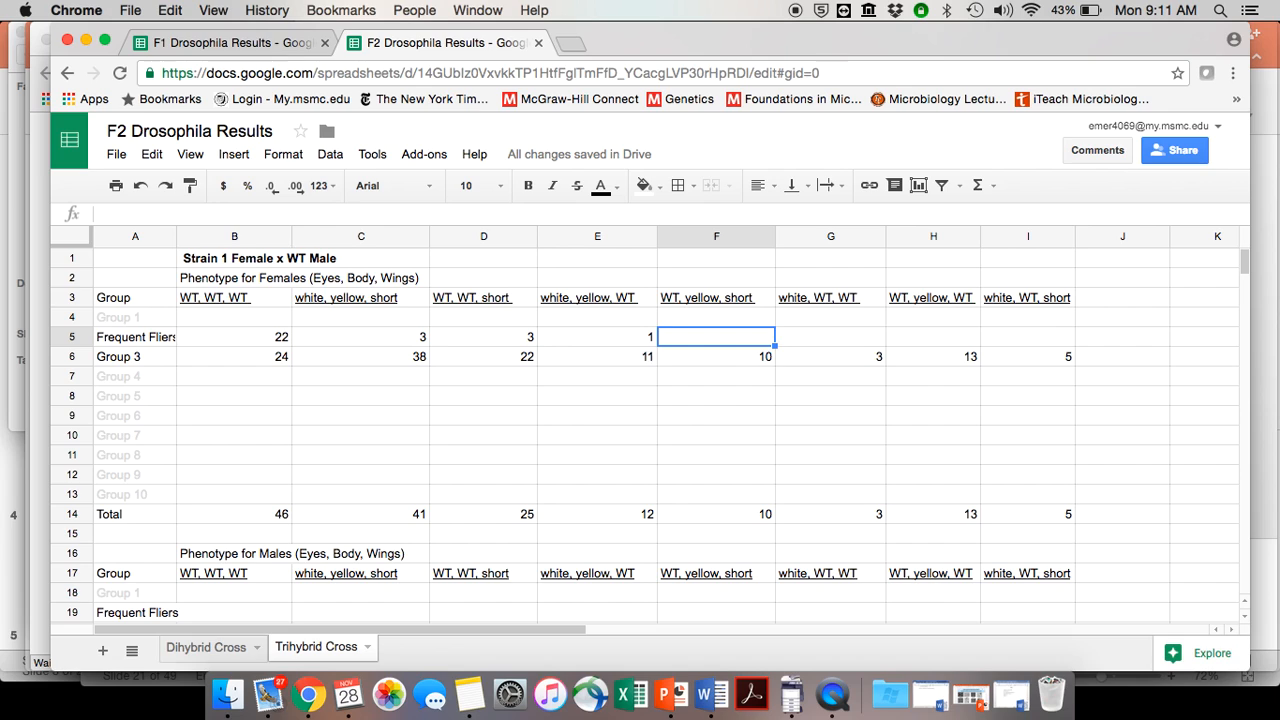
{"action": "type", "text": "0"}
{"action": "key", "text": "Tab"}
{"action": "type", "text": "0"}
{"action": "key", "text": "Tab"}
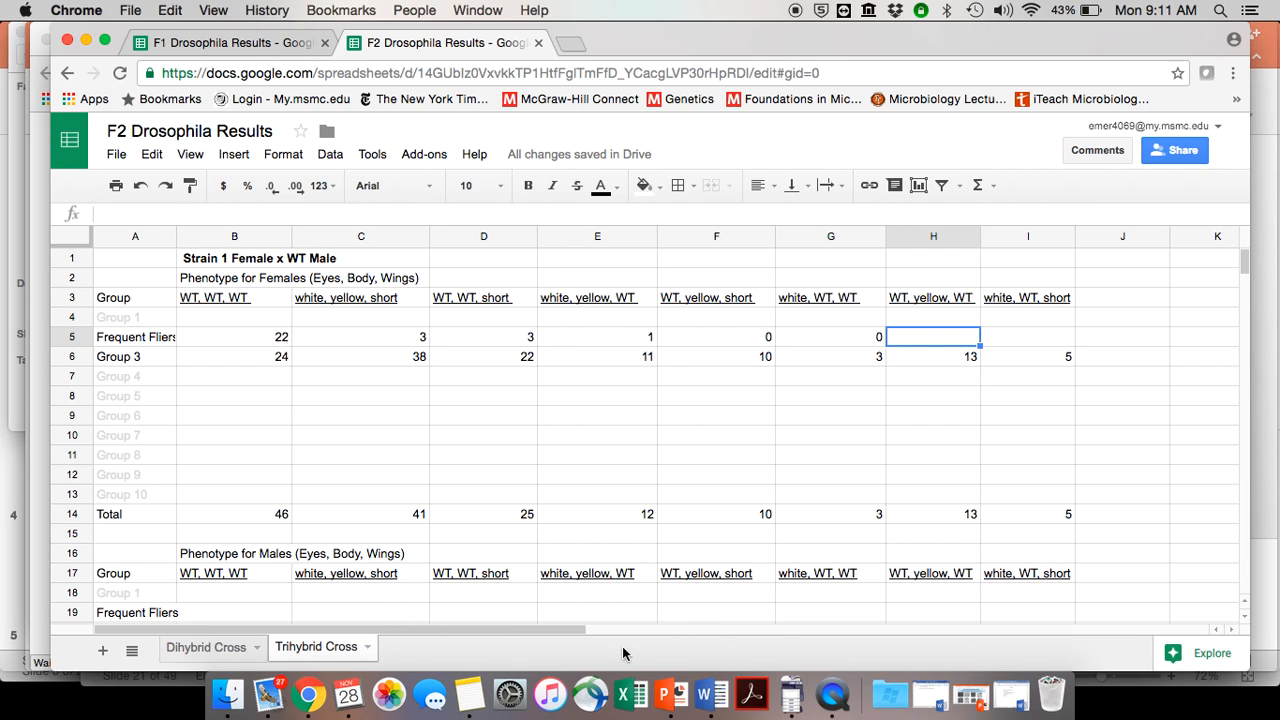
Check the last female pair in Word, then enter 2 for WT, yellow, WT and 0 for white, WT, short in Chrome's Frequent Fliers females' row.
{"action": "left_click", "coordinate": [711, 693]}
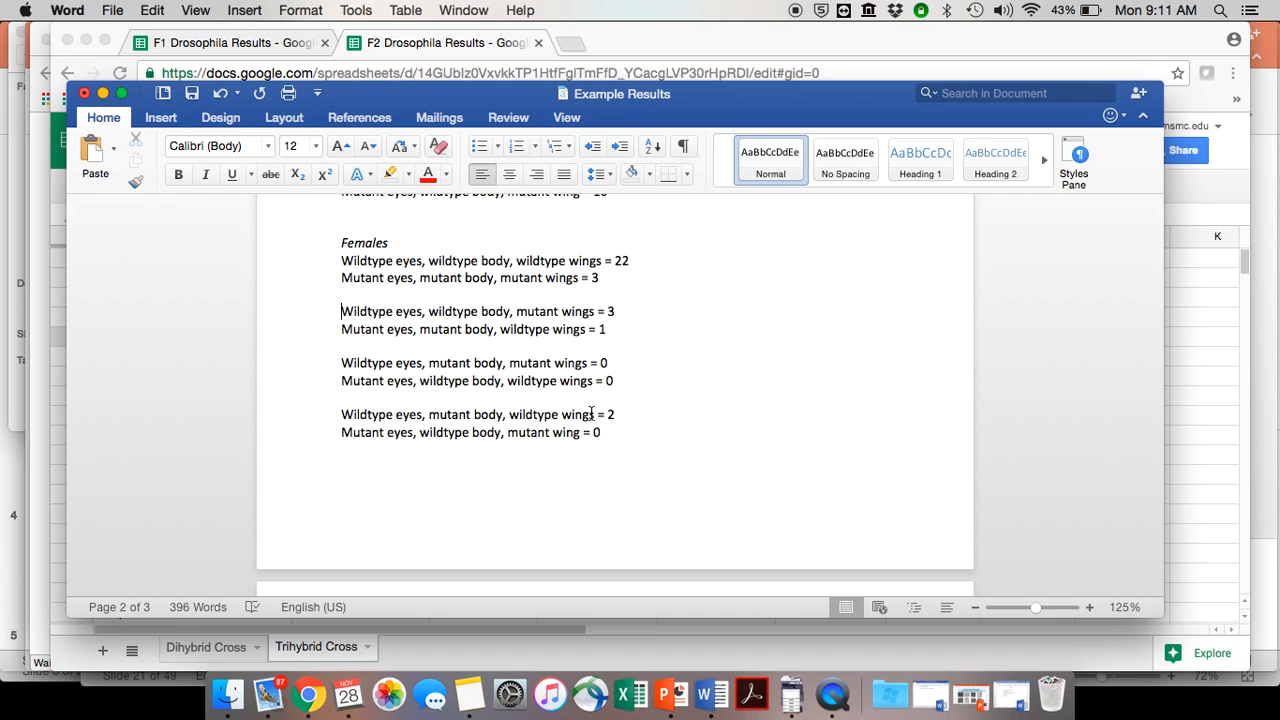
{"action": "left_click", "coordinate": [309, 693]}
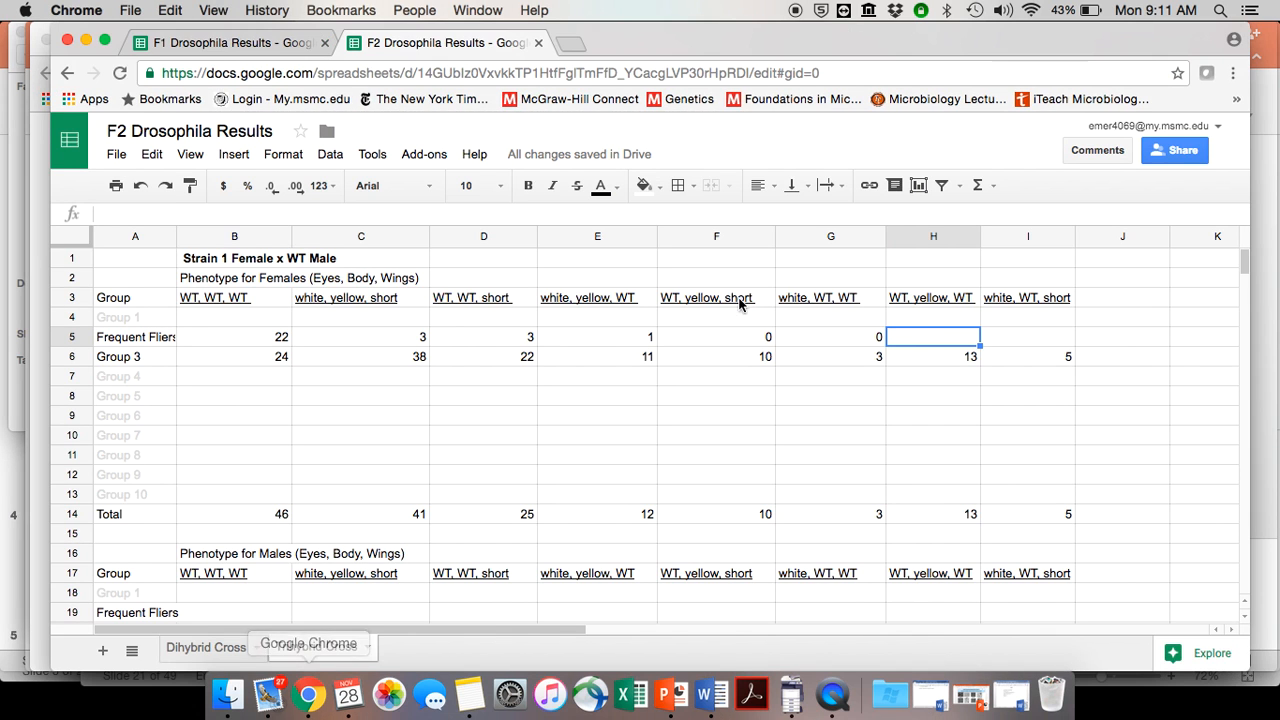
{"action": "type", "text": "2"}
{"action": "key", "text": "Tab"}
{"action": "type", "text": "0"}
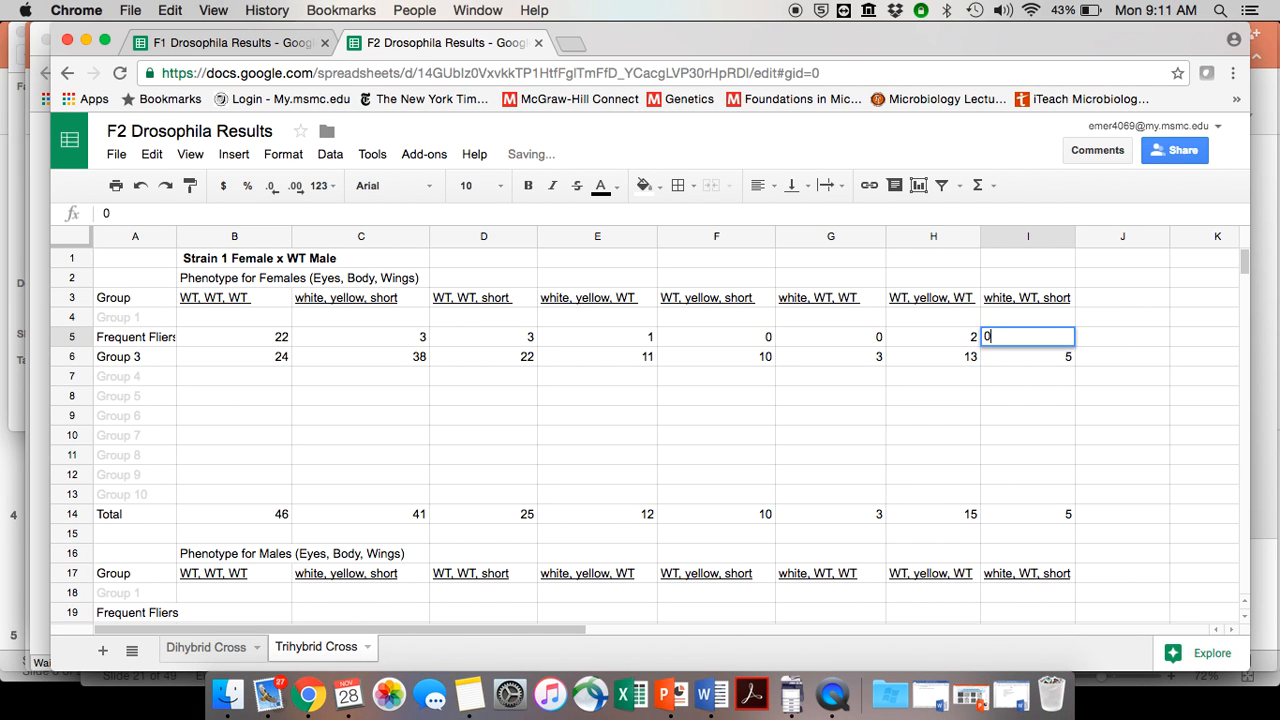
{"action": "key", "text": "Return"}
Review the F2 and F1 dihybrid and trihybrid cross results in the Example Results document in Word.
{"action": "left_click", "coordinate": [710, 693]}
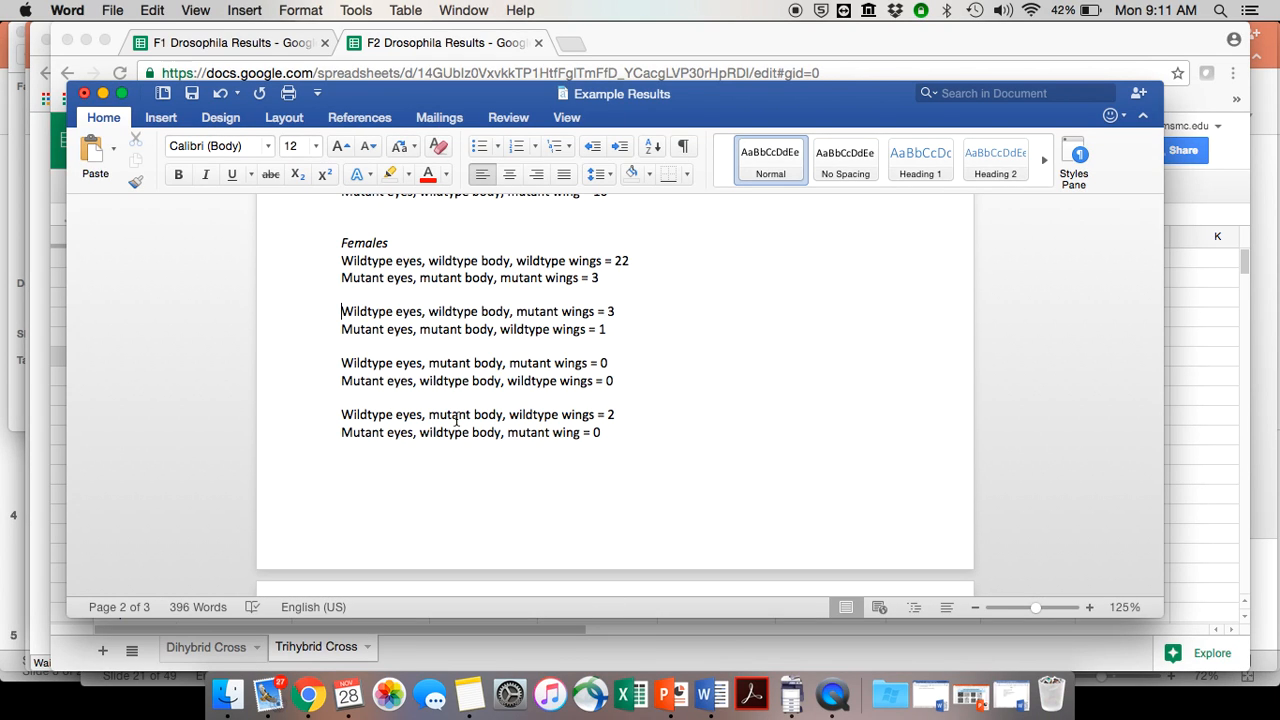
{"action": "scroll", "coordinate": [456, 418], "scroll_direction": "up", "scroll_amount": 8}
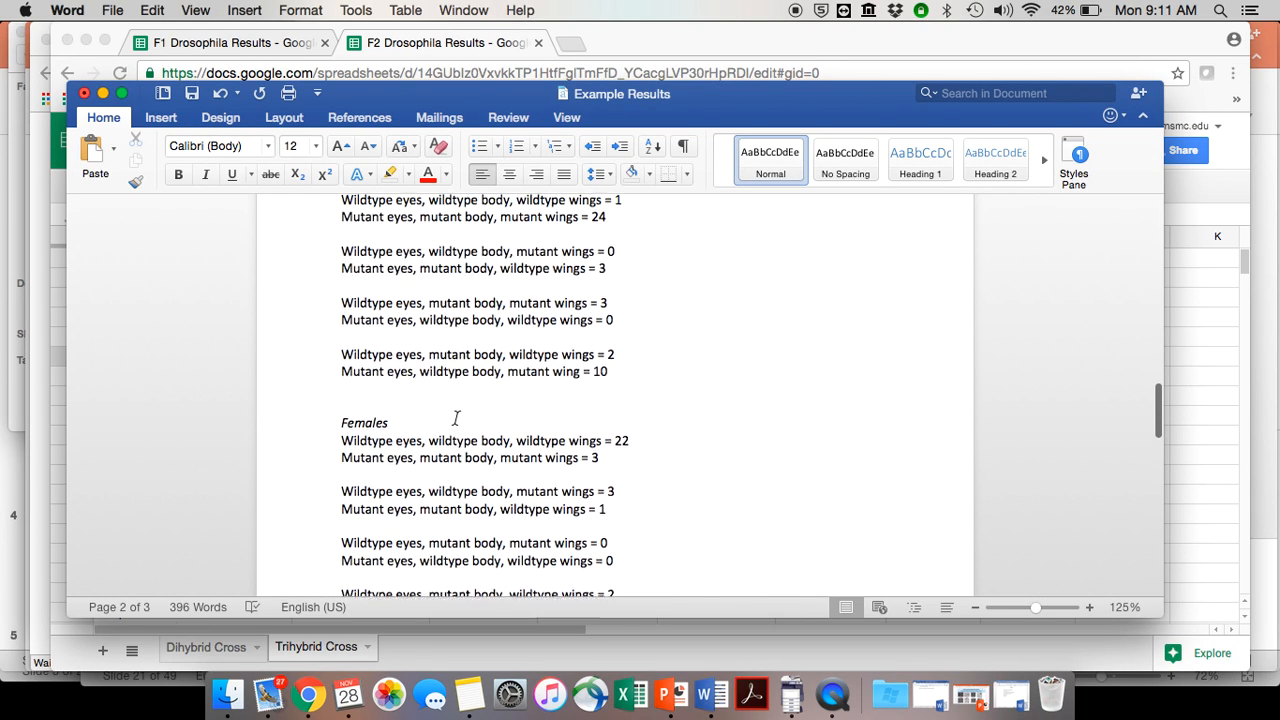
{"action": "scroll", "coordinate": [456, 418], "scroll_direction": "up", "scroll_amount": 12}
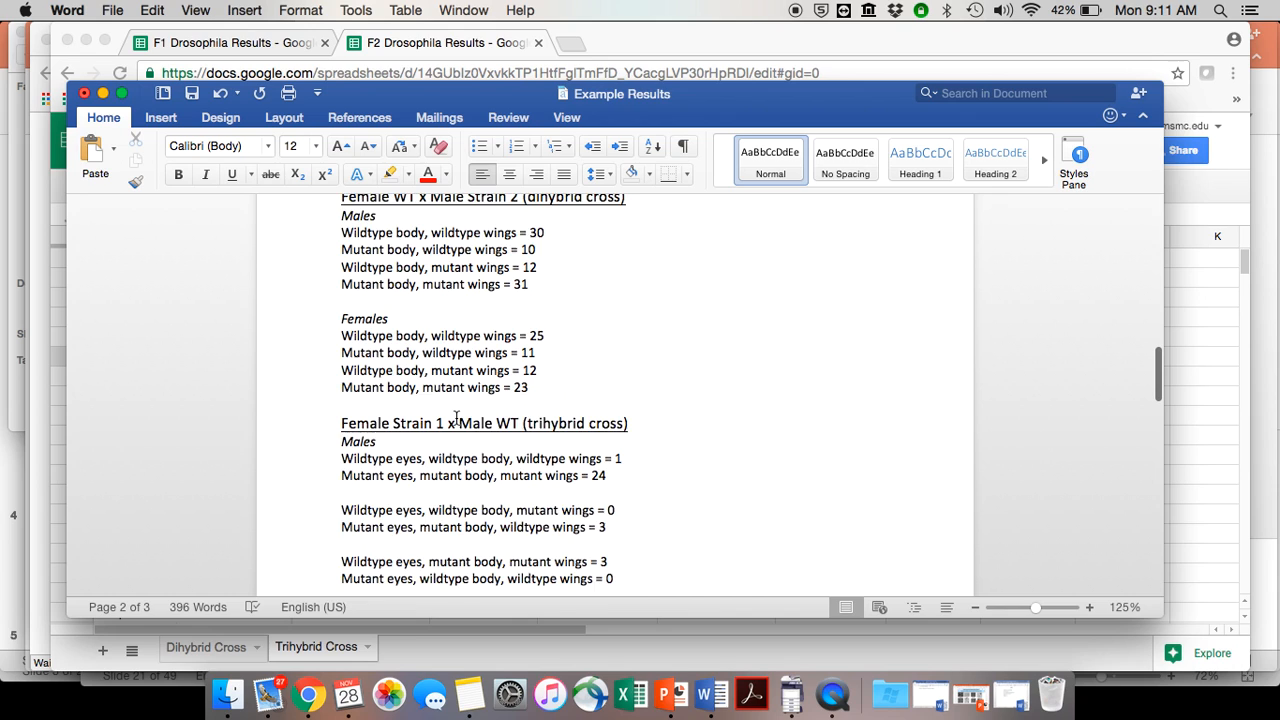
{"action": "scroll", "coordinate": [456, 418], "scroll_direction": "up", "scroll_amount": 5}
{"action": "scroll", "coordinate": [456, 418], "scroll_direction": "down", "scroll_amount": 20}
{"action": "scroll", "coordinate": [456, 418], "scroll_direction": "up", "scroll_amount": 10}
{"action": "scroll", "coordinate": [456, 418], "scroll_direction": "up", "scroll_amount": 11}
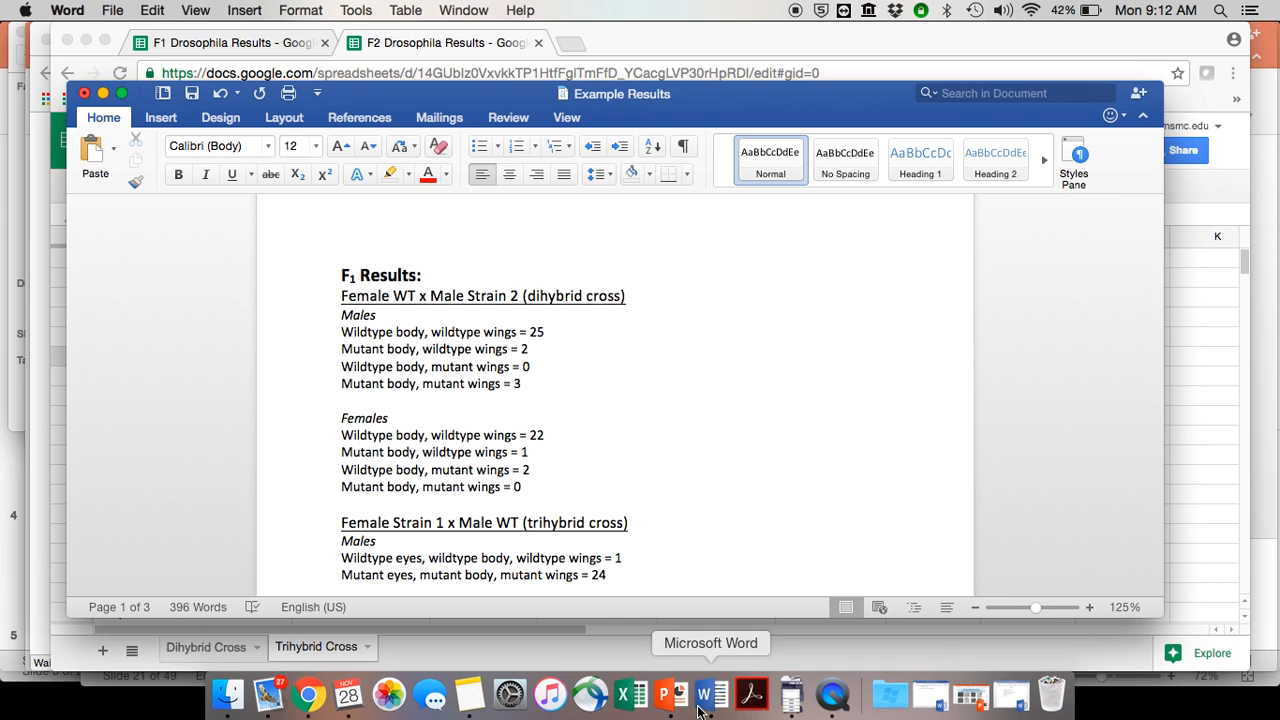
Switch to Chrome and review the females' and males' phenotype tables with their totals on the F2 Trihybrid Cross sheet.
{"action": "left_click", "coordinate": [309, 695]}
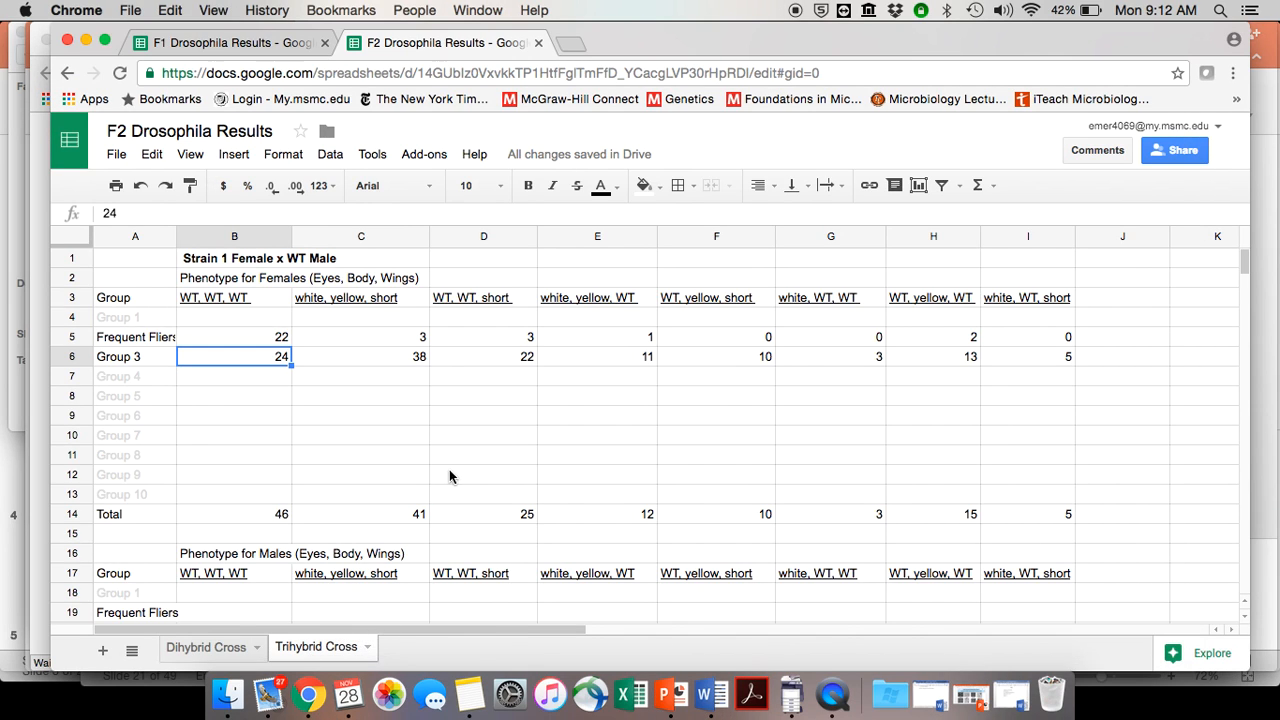
{"action": "scroll", "coordinate": [860, 500], "scroll_direction": "down", "scroll_amount": 6}
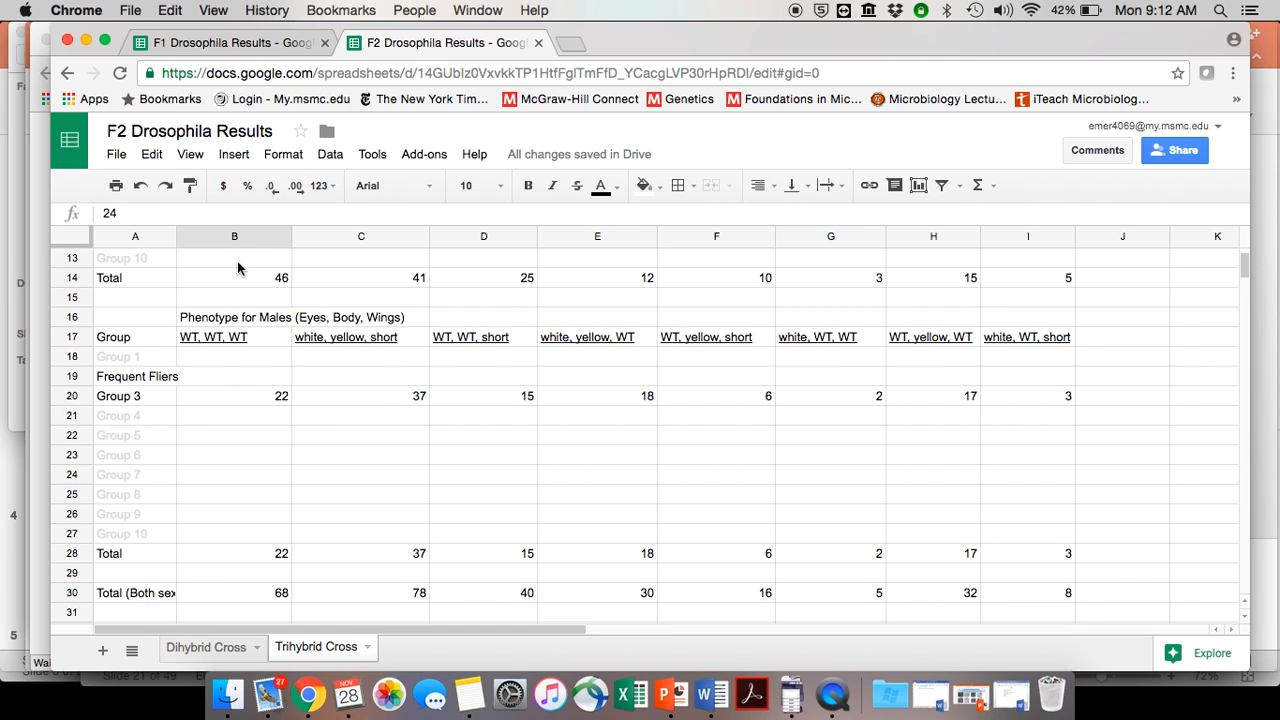
{"action": "scroll", "coordinate": [240, 265], "scroll_direction": "up", "scroll_amount": 5}
{"action": "scroll", "coordinate": [238, 266], "scroll_direction": "up", "scroll_amount": 1}
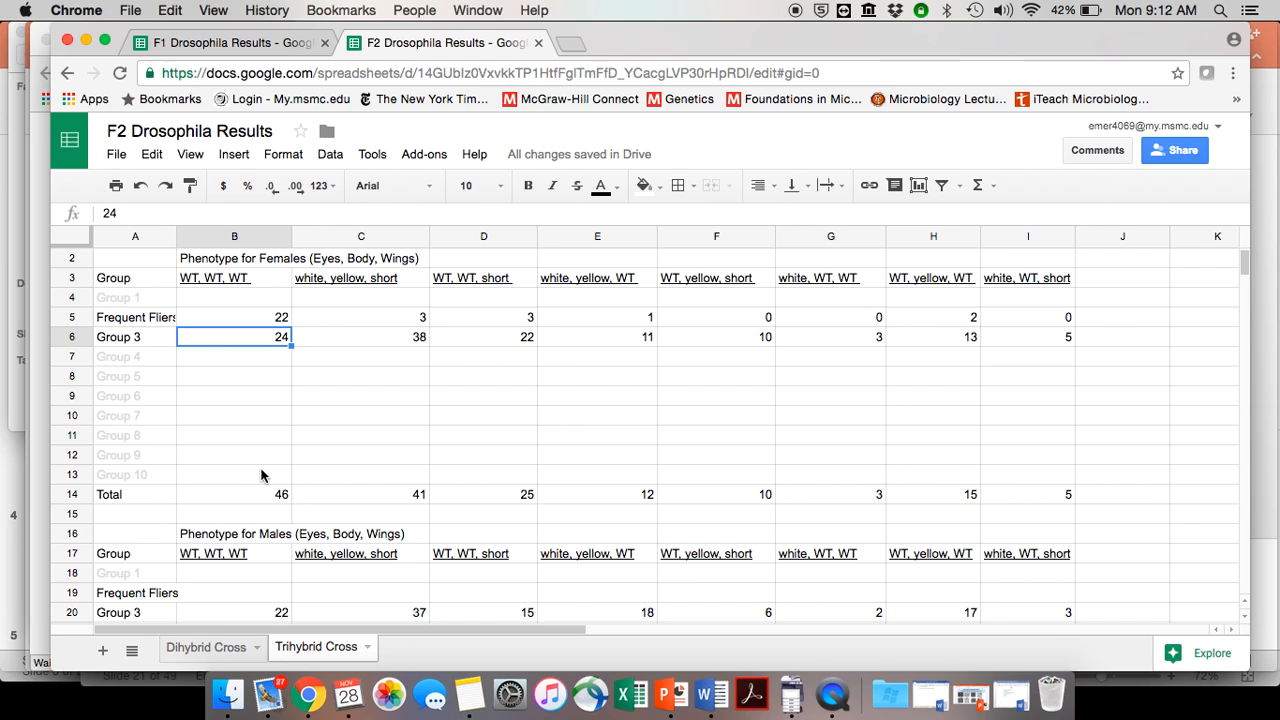
{"action": "scroll", "coordinate": [263, 477], "scroll_direction": "down", "scroll_amount": 6}
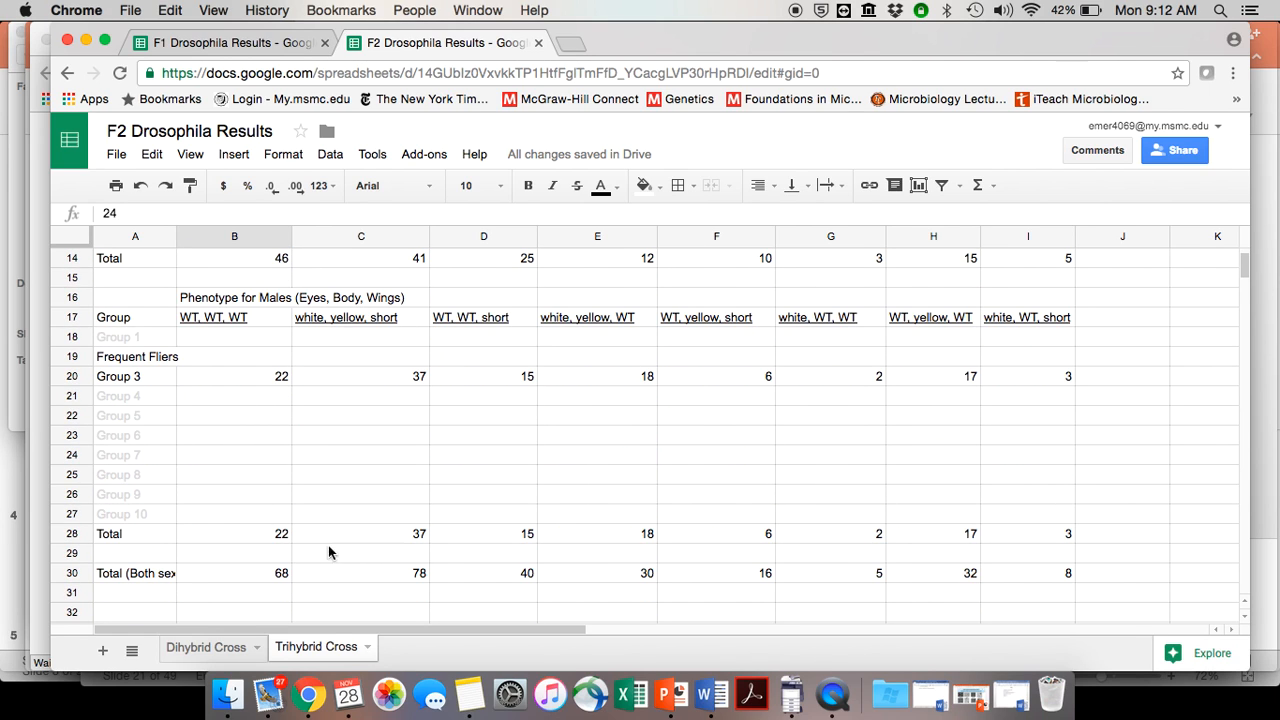
Examine the Total (Both sexes) row's formulas for the first and last phenotypes, and check the sum of the whole row.
{"action": "left_click", "coordinate": [213, 577]}
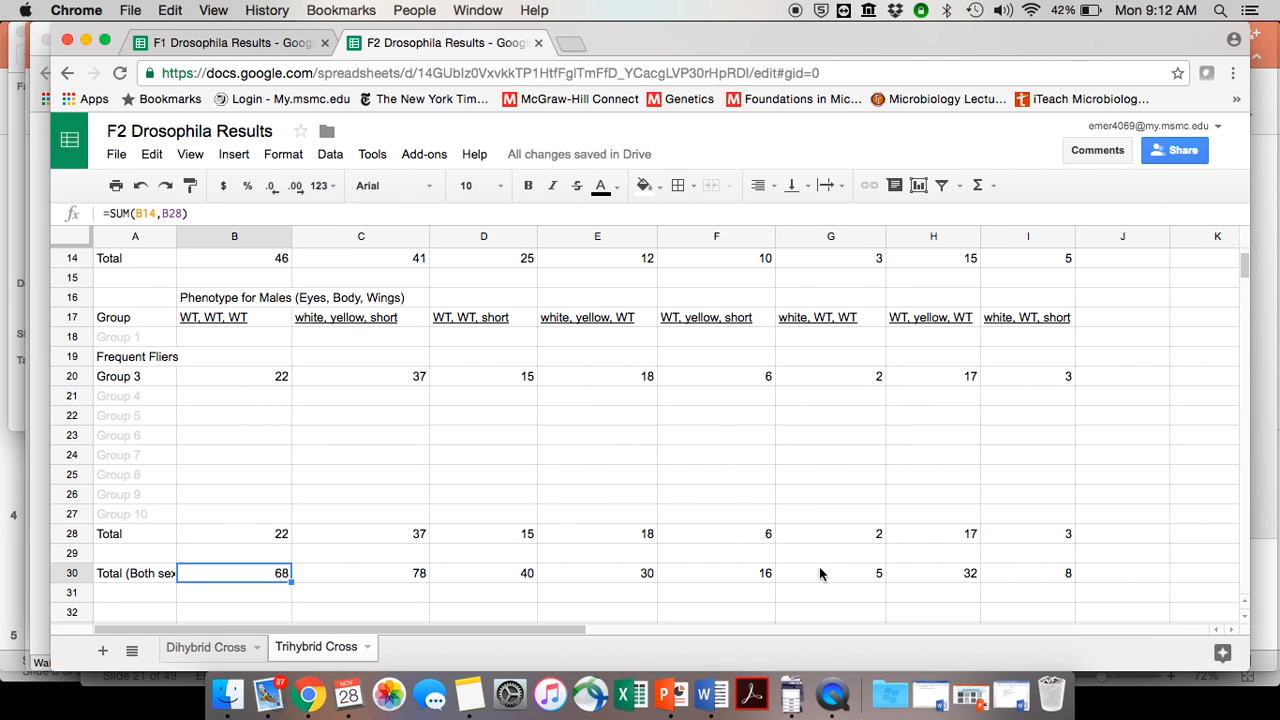
{"action": "left_click", "coordinate": [1016, 576]}
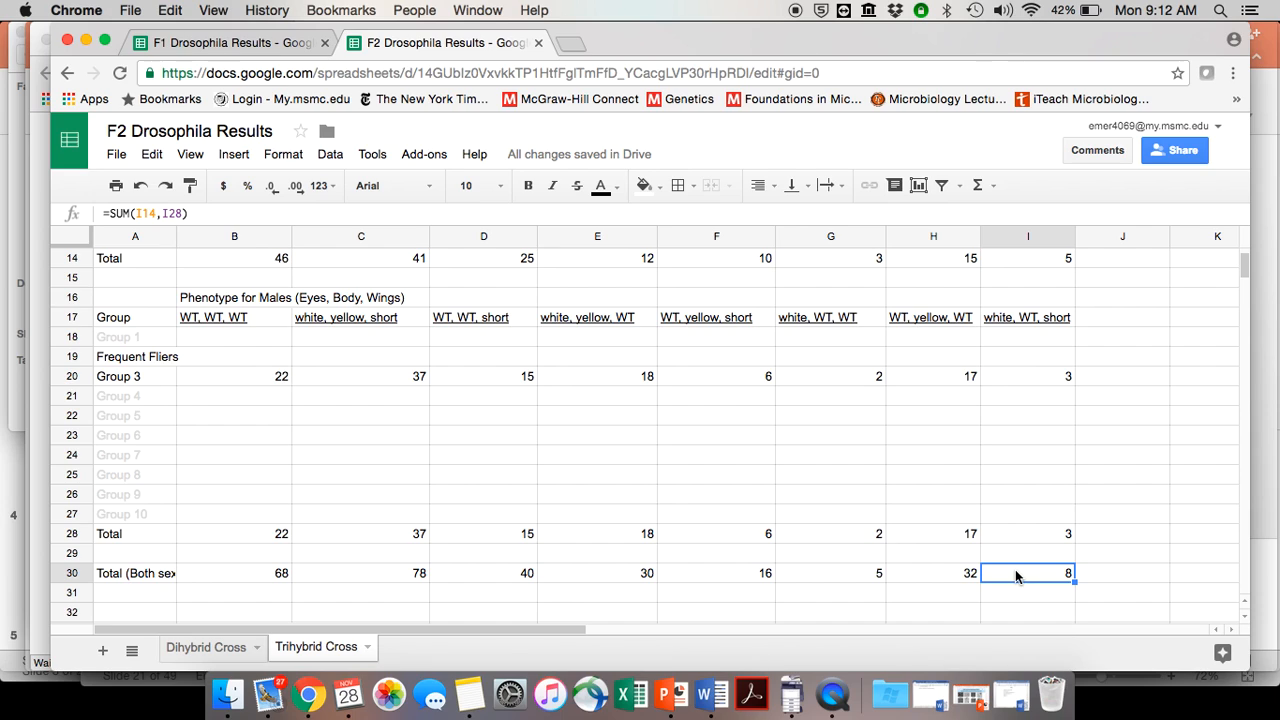
{"action": "left_click", "coordinate": [278, 575]}
{"action": "left_click_drag", "start_coordinate": [278, 575], "coordinate": [623, 578]}
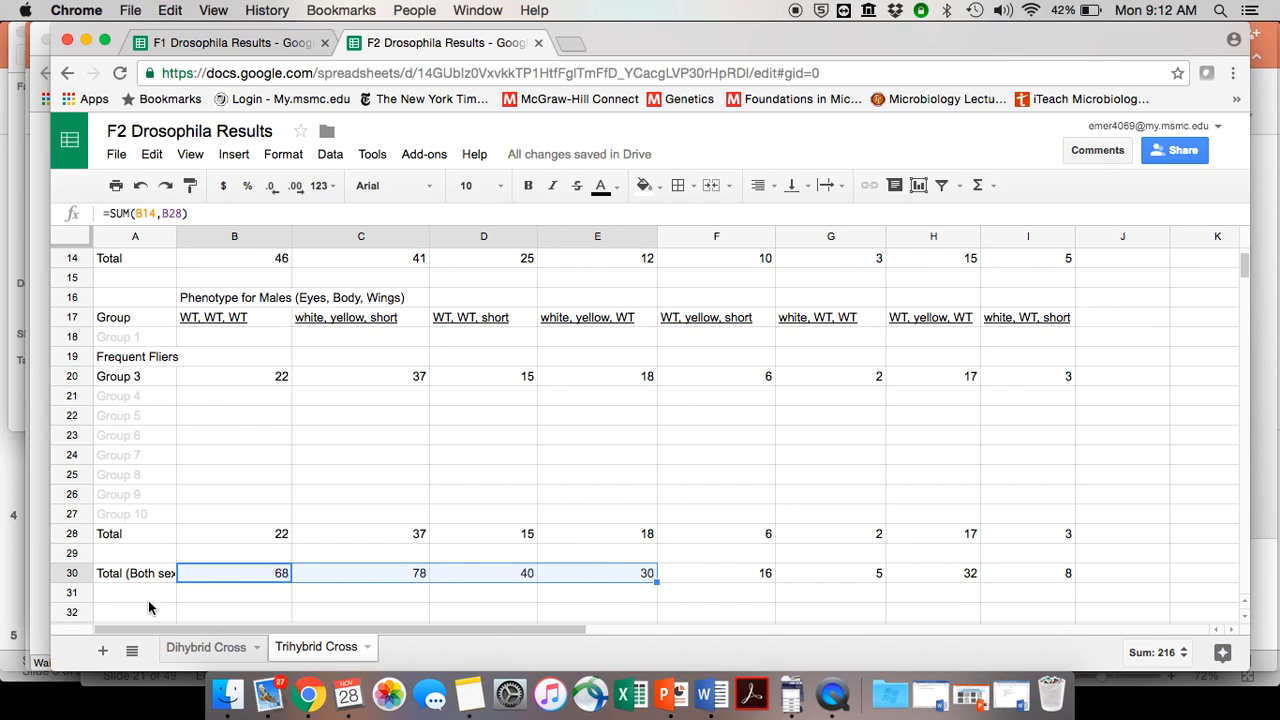
{"action": "left_click", "coordinate": [76, 573]}
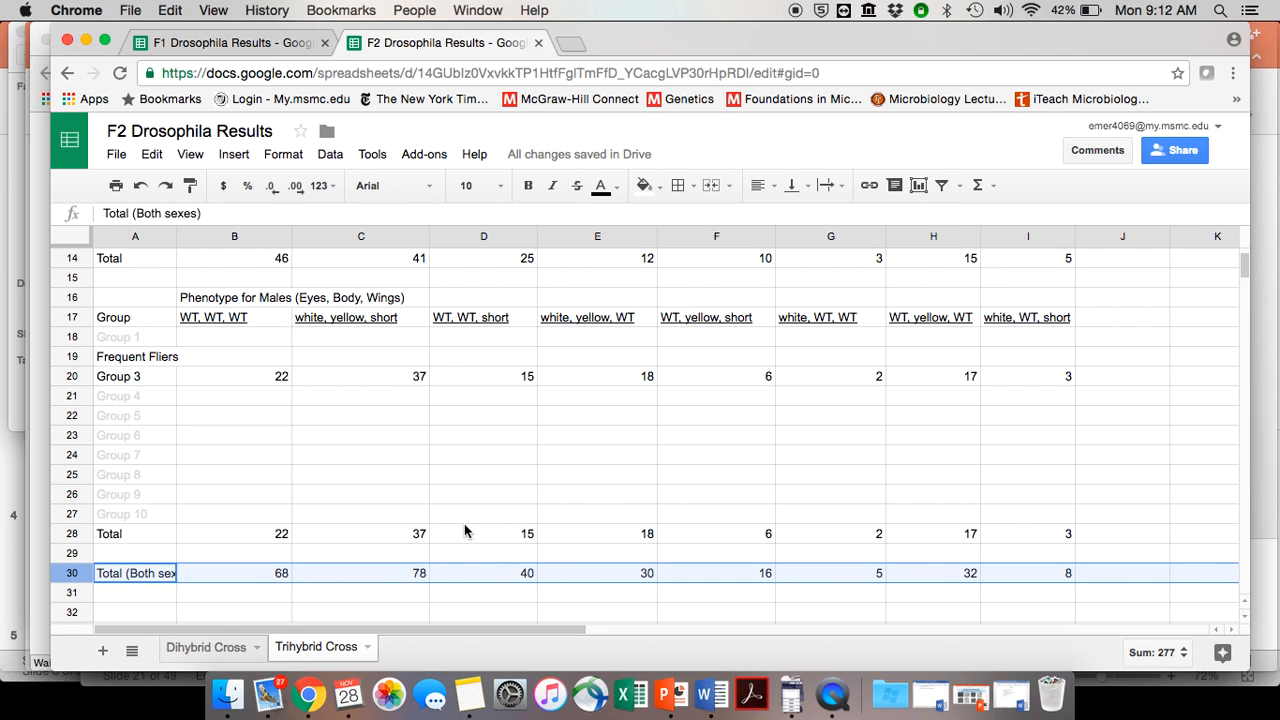
{"action": "left_click", "coordinate": [590, 591]}
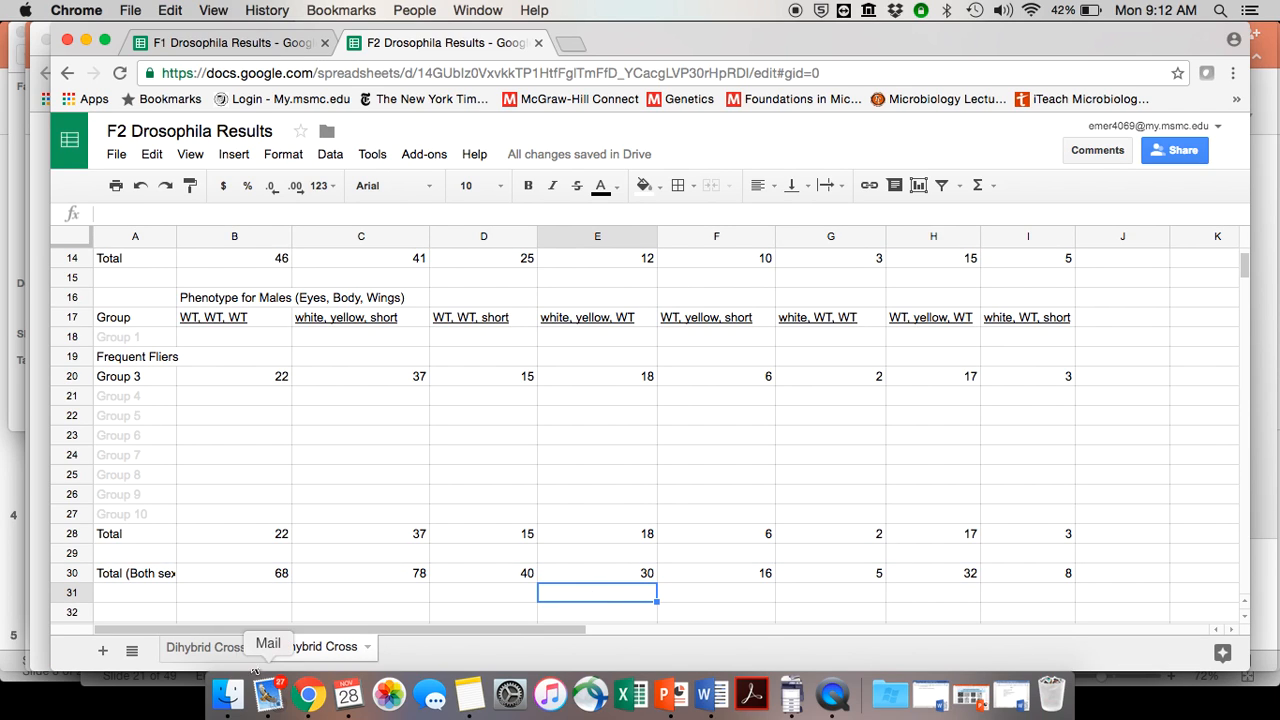